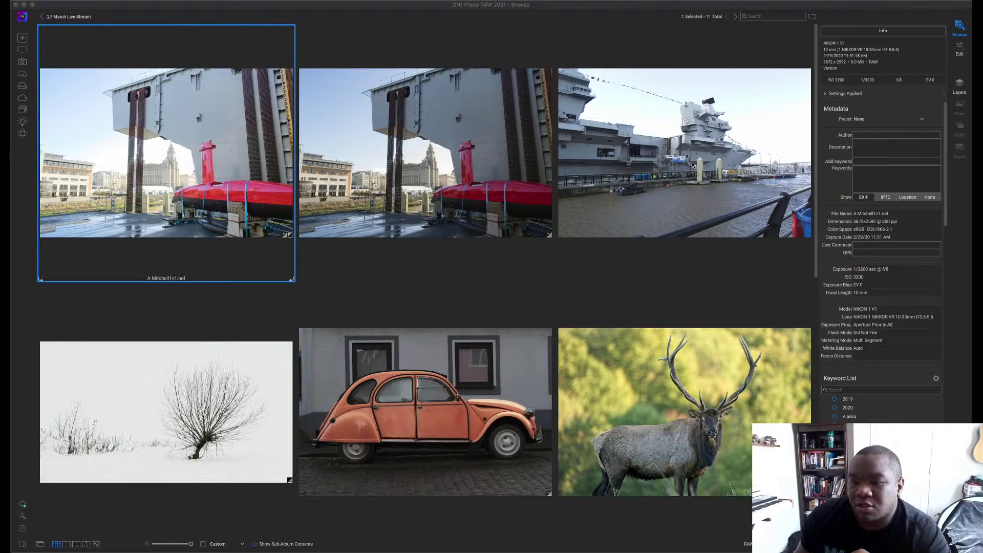
- Look through the photos in the 27 March Live Stream album, checking the aircraft carrier and elk shots
click(681, 186)
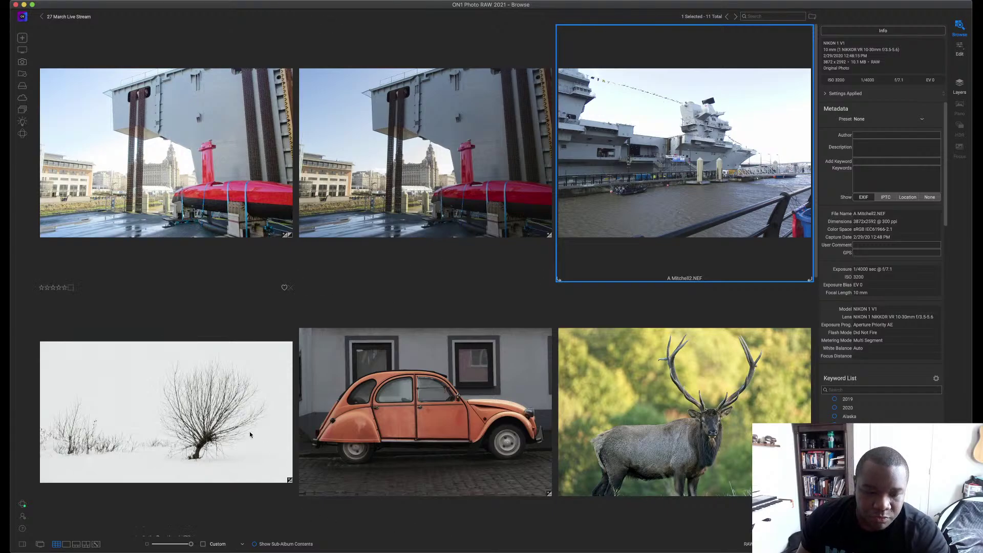
scroll(250, 433, down, 3)
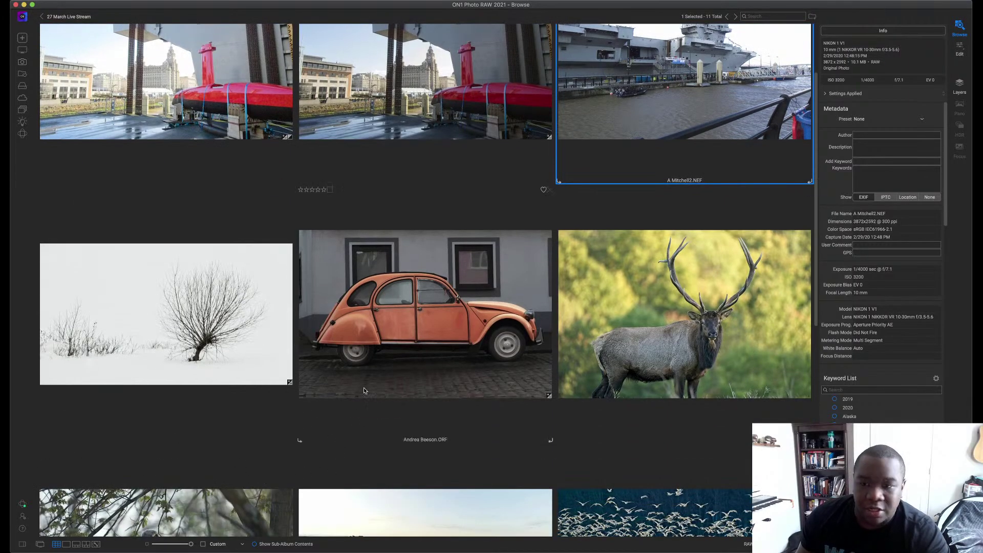
scroll(525, 345, up, 3)
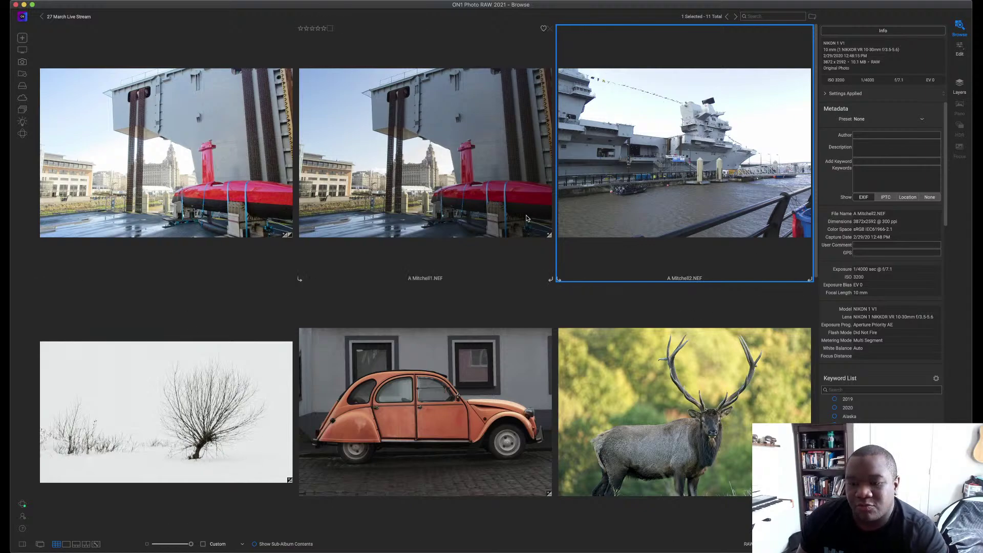
scroll(252, 377, down, 3)
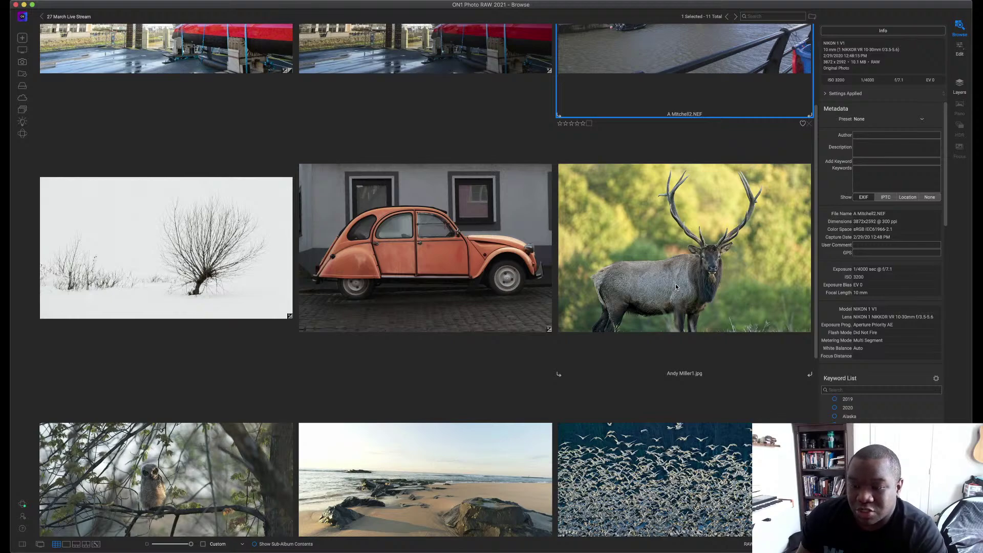
scroll(676, 287, down, 1)
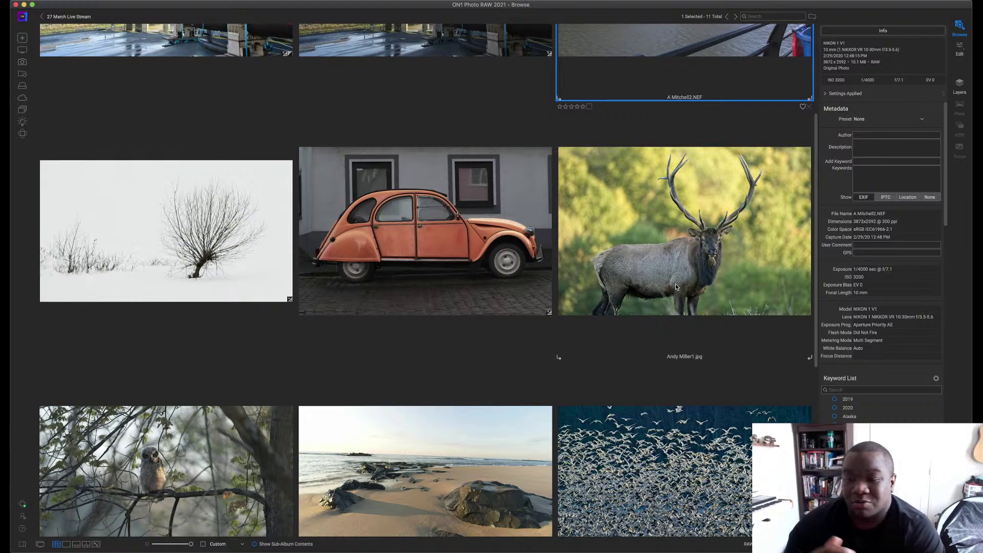
click(675, 284)
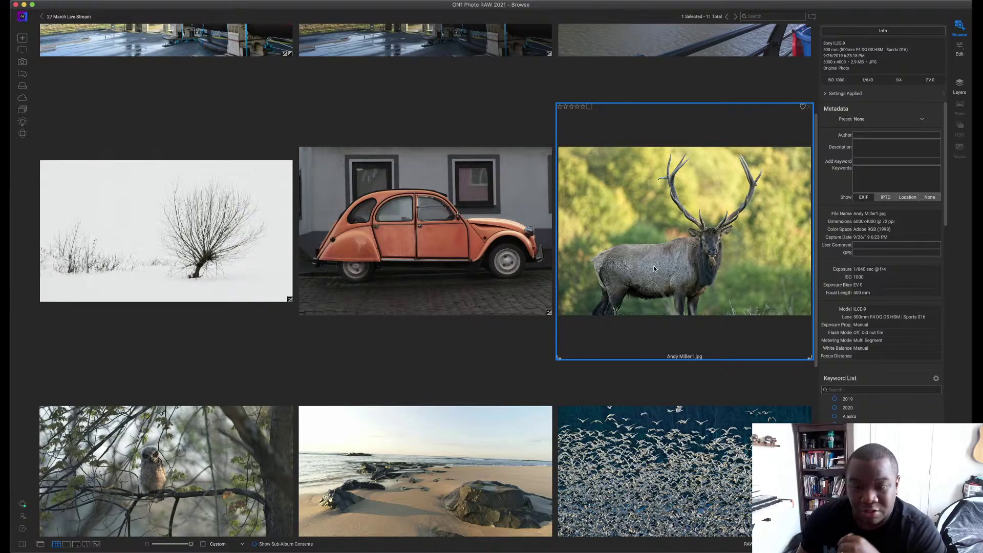
scroll(629, 317, down, 5)
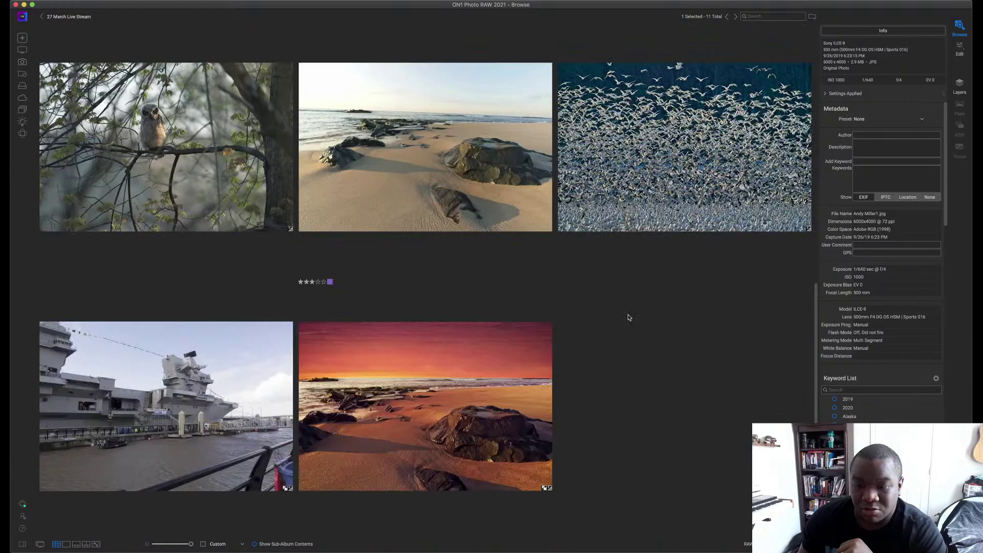
scroll(629, 318, up, 2)
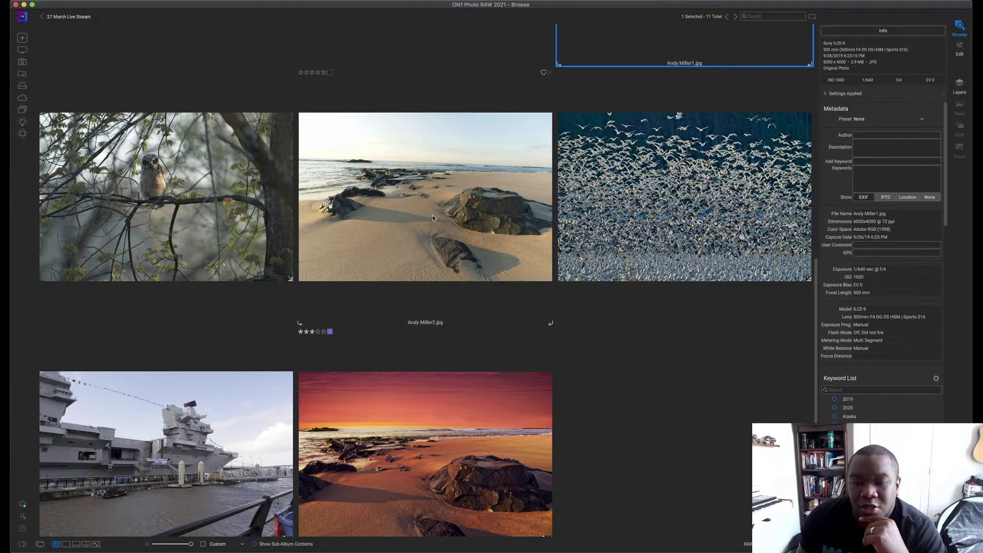
scroll(432, 215, down, 2)
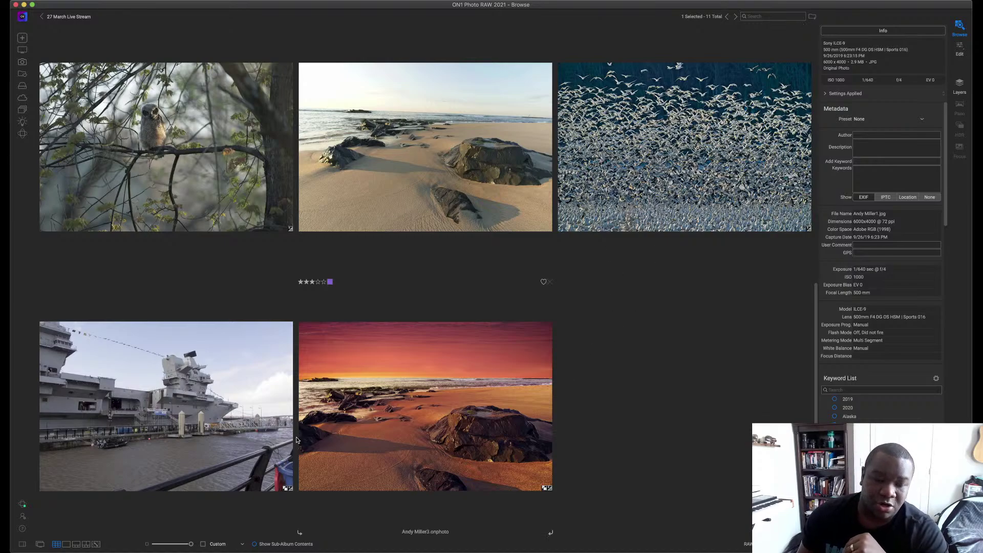
click(151, 440)
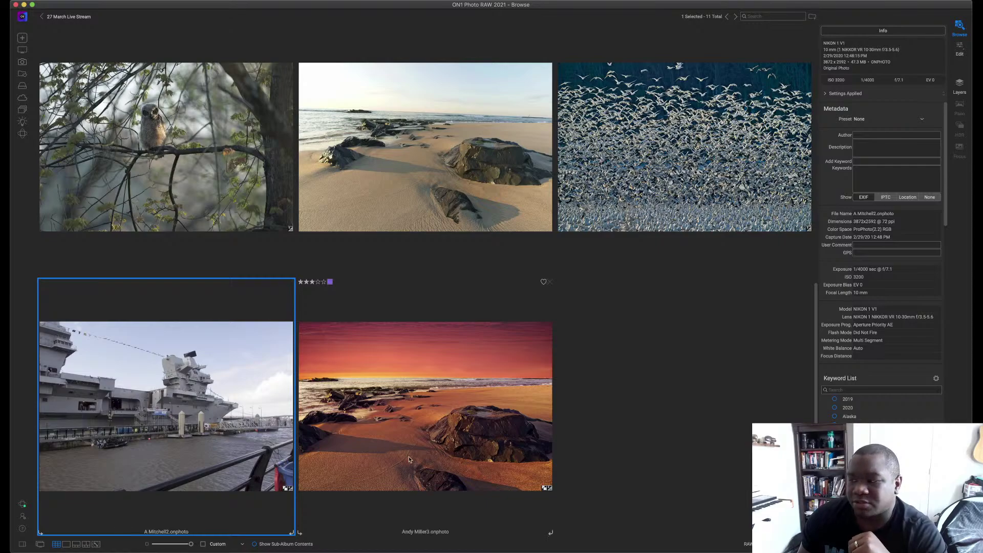
scroll(454, 456, up, 10)
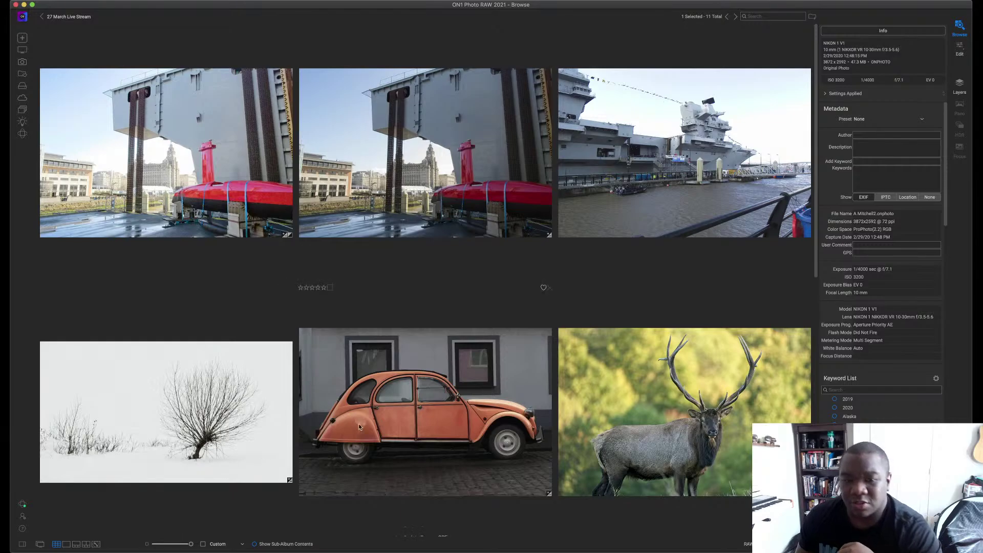
- Open the darker red submarine photo for editing, and collapse its Tone & Color section and layer list
click(374, 168)
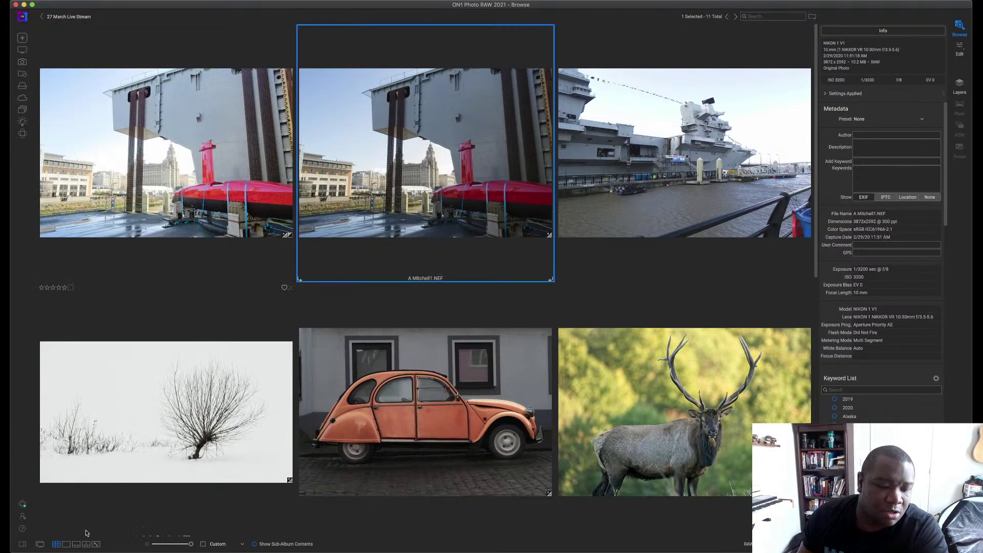
click(66, 545)
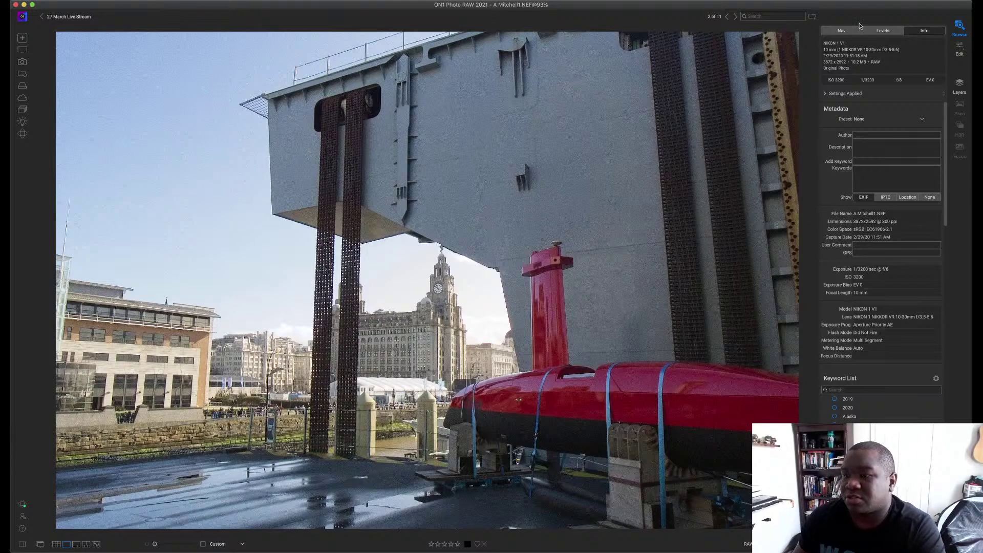
click(956, 48)
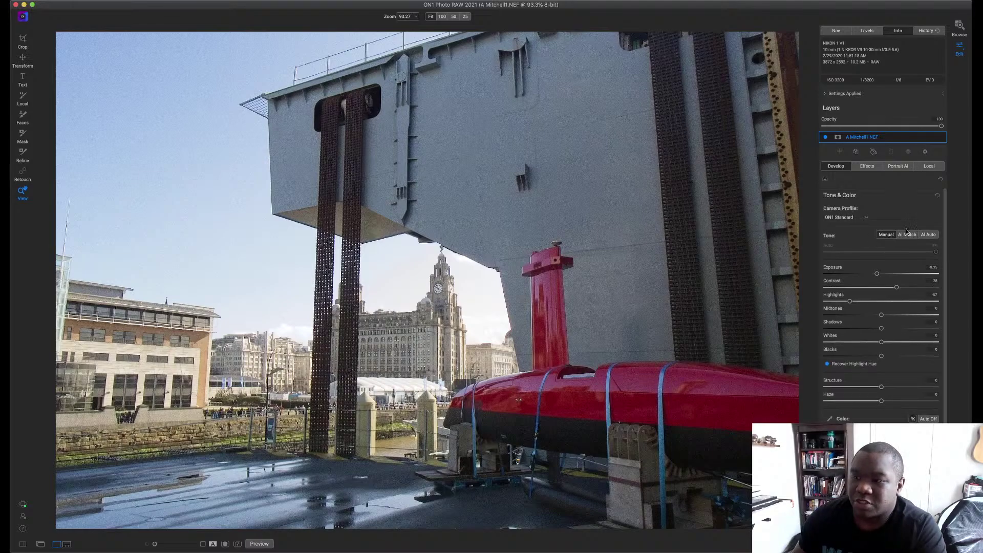
click(902, 196)
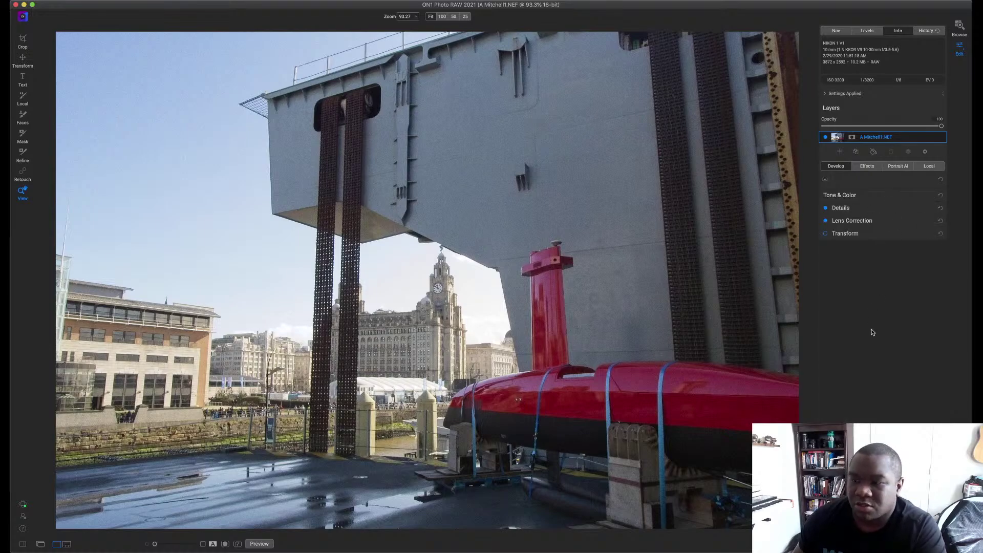
click(877, 112)
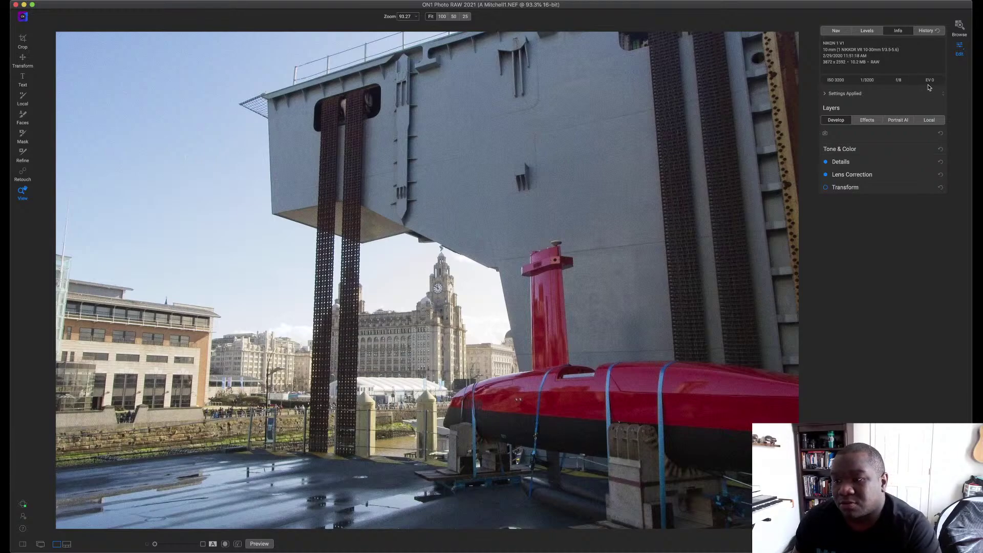
- Review the settings applied to the submarine photo in both Edit and Browse, and hide that list again
click(826, 94)
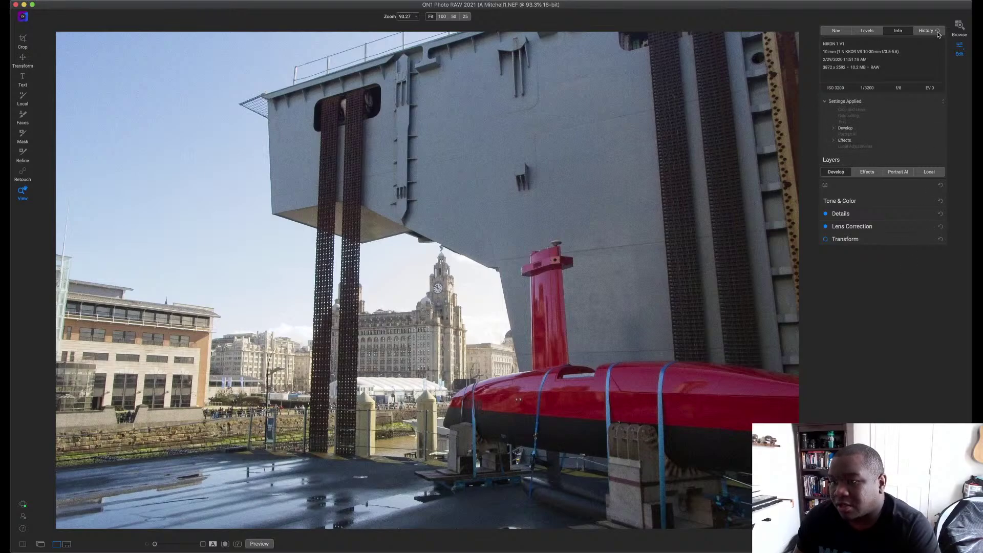
click(959, 25)
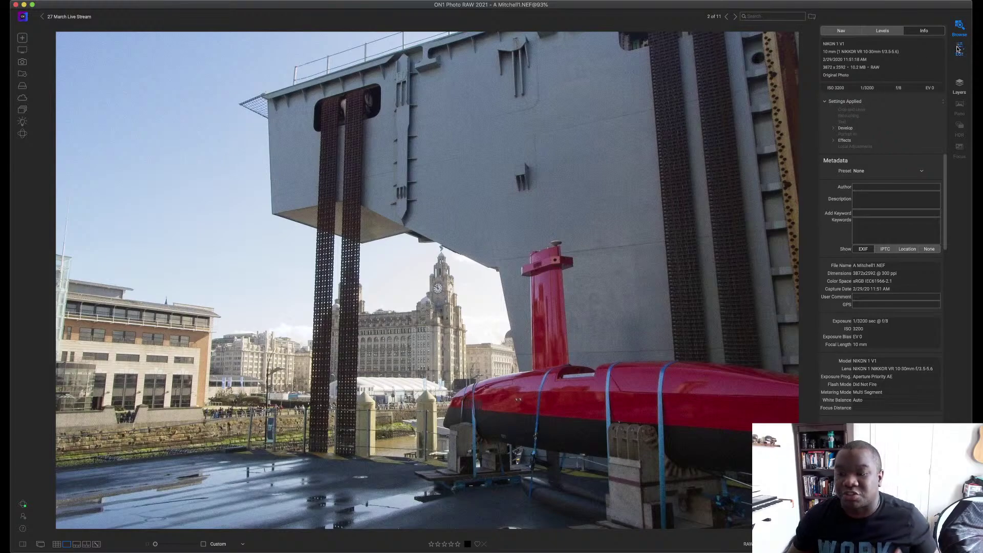
click(958, 49)
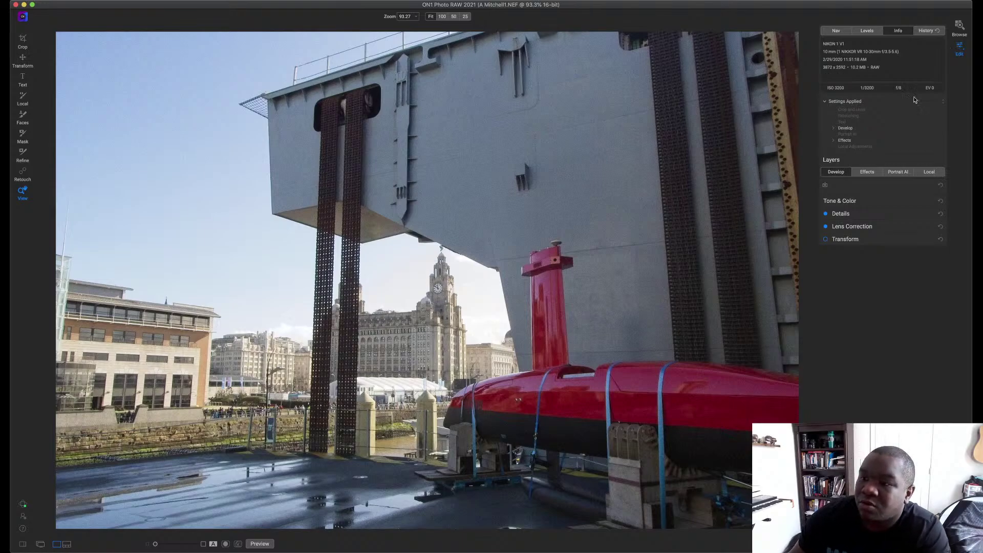
click(826, 101)
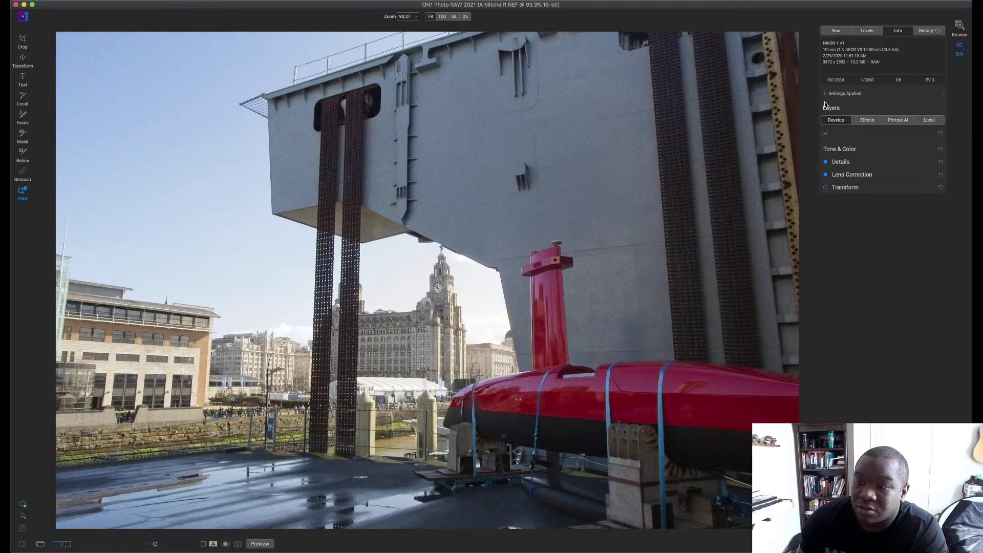
- Expand the Tone & Color settings and compare the original and edited submarine photo using the preview toggle and split view
click(888, 154)
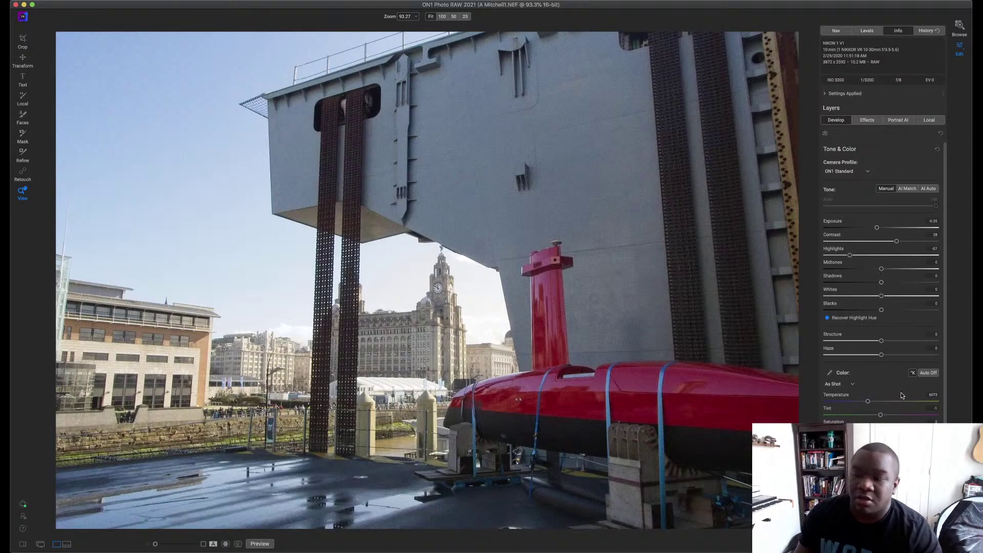
scroll(864, 286, down, 1)
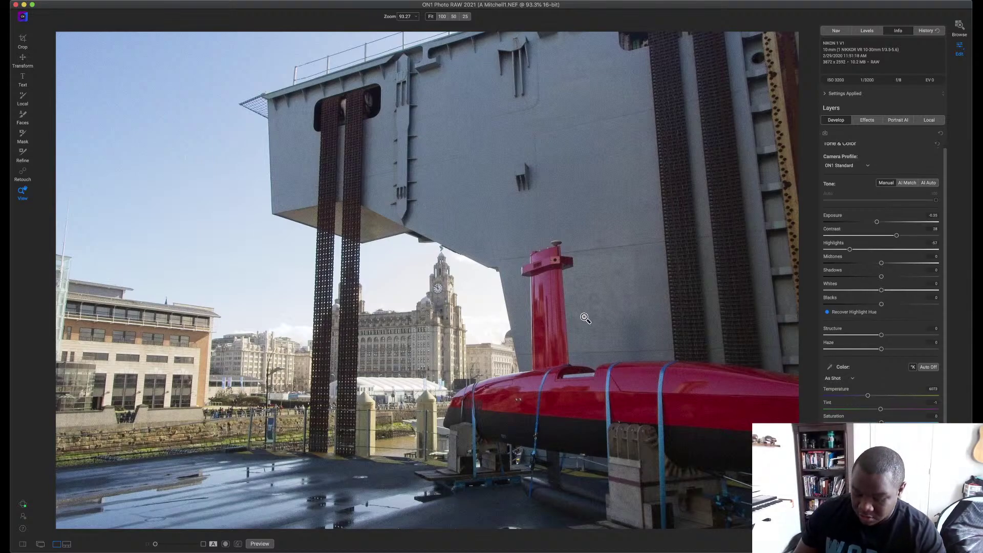
key(backslash)
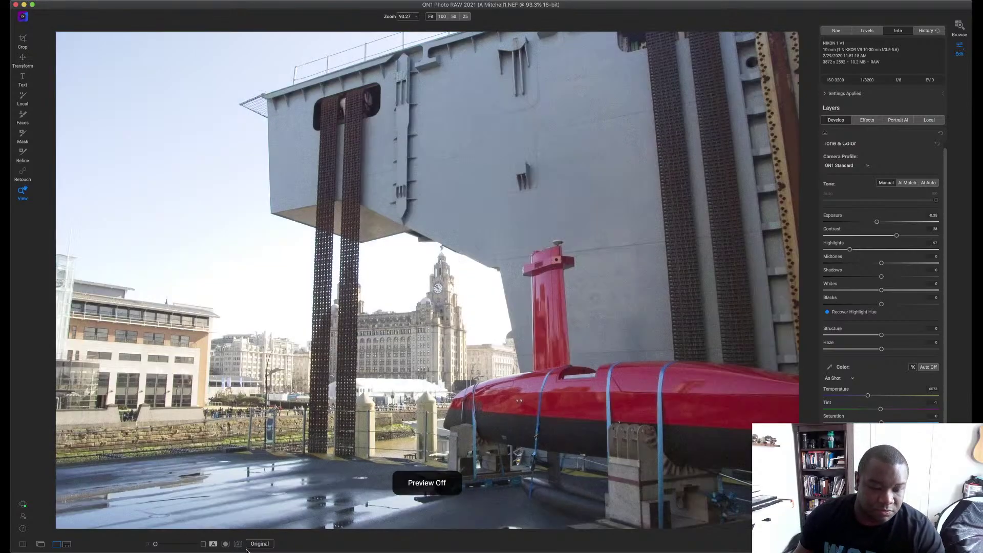
click(214, 546)
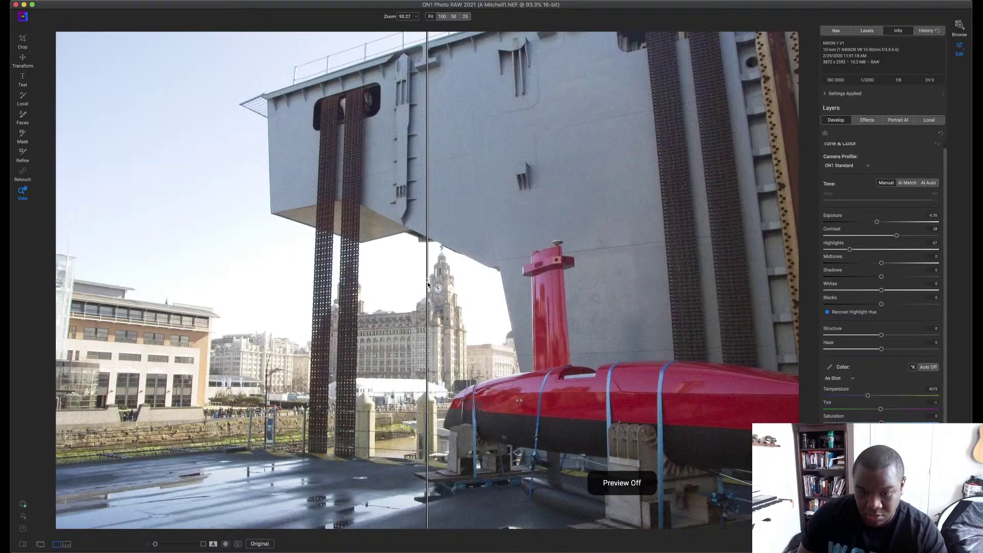
drag(428, 284, 455, 297)
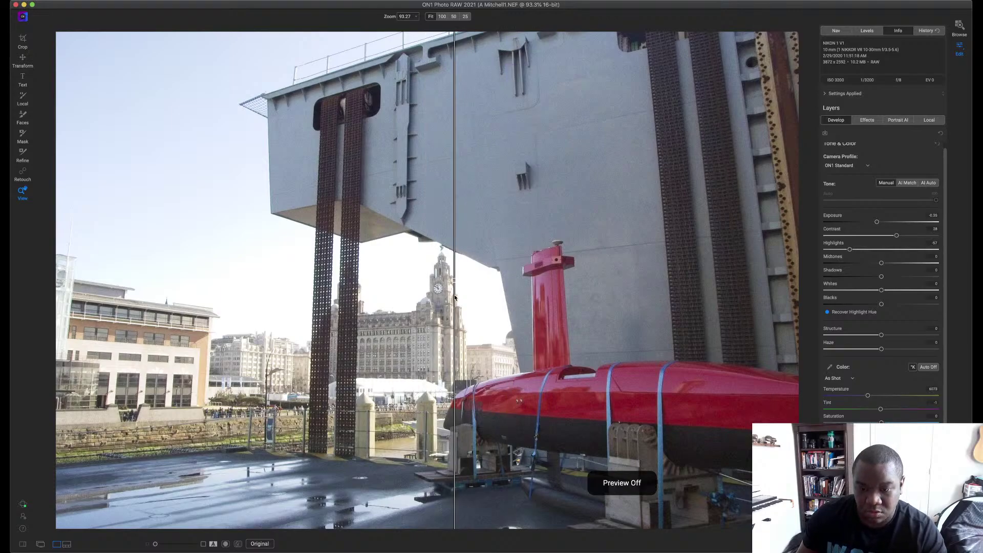
key(backslash)
key(backslash)
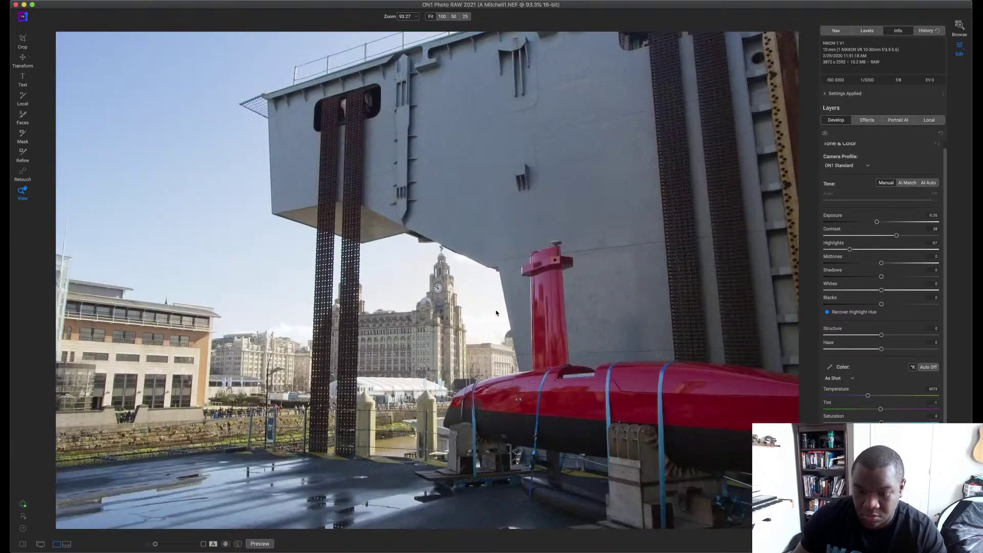
click(215, 546)
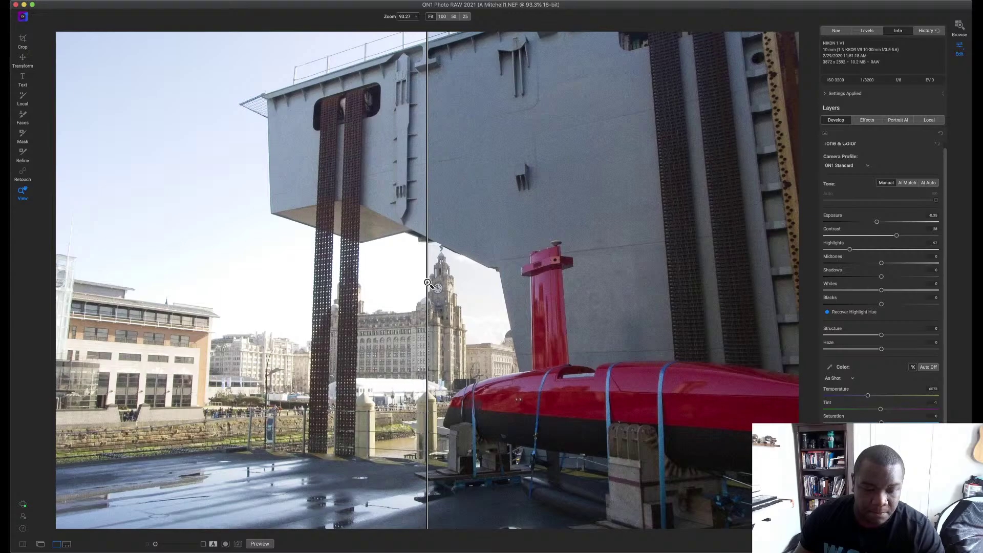
drag(427, 281, 449, 283)
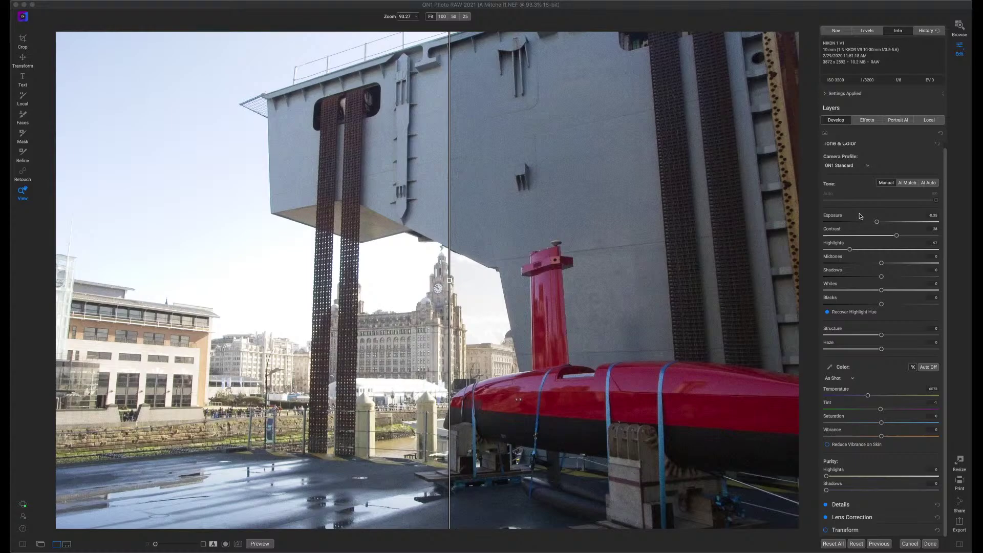
- Display the Levels histogram and compare the full edited photo with its original
click(873, 33)
click(874, 33)
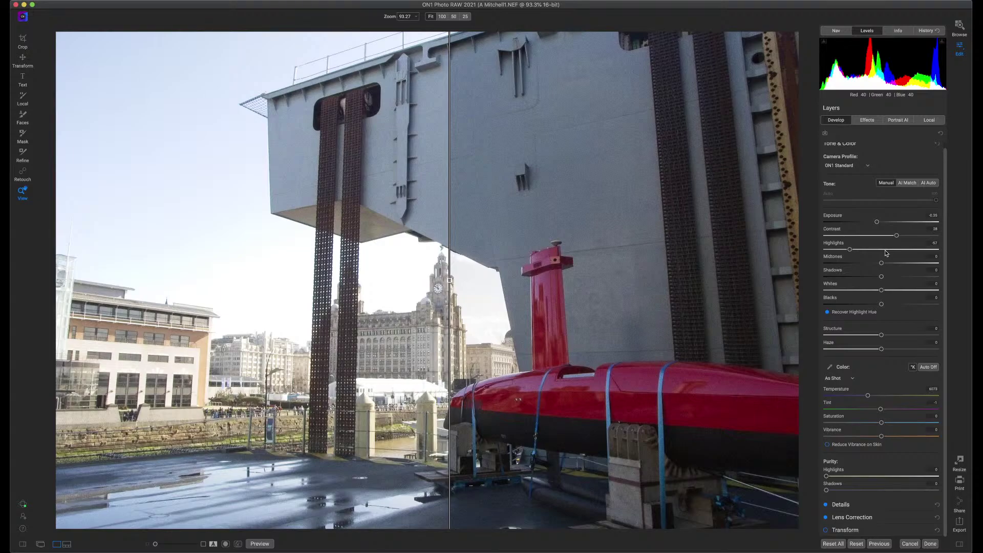
key(backslash)
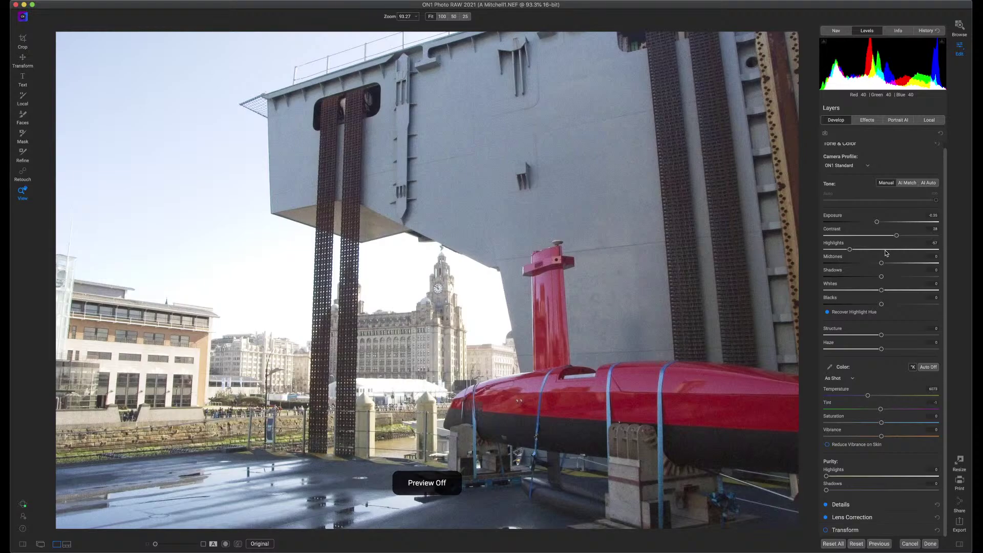
key(backslash)
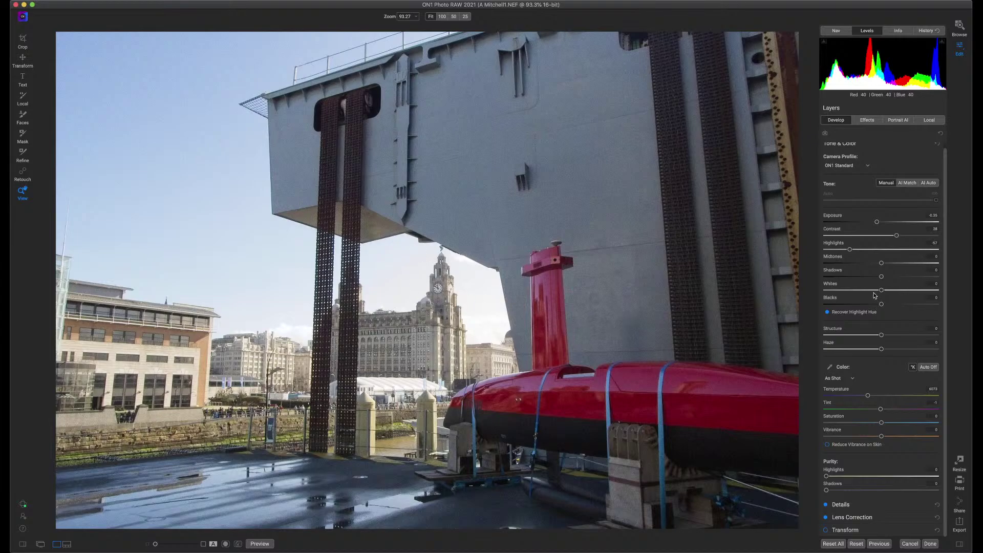
- Set the submarine photo's Highlights to -64
drag(847, 254, 842, 254)
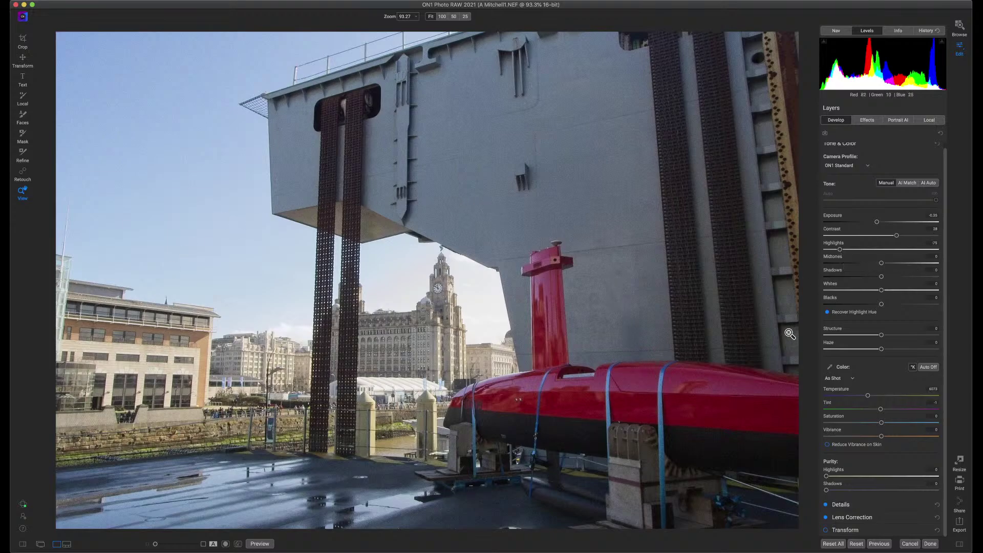
drag(839, 250, 846, 250)
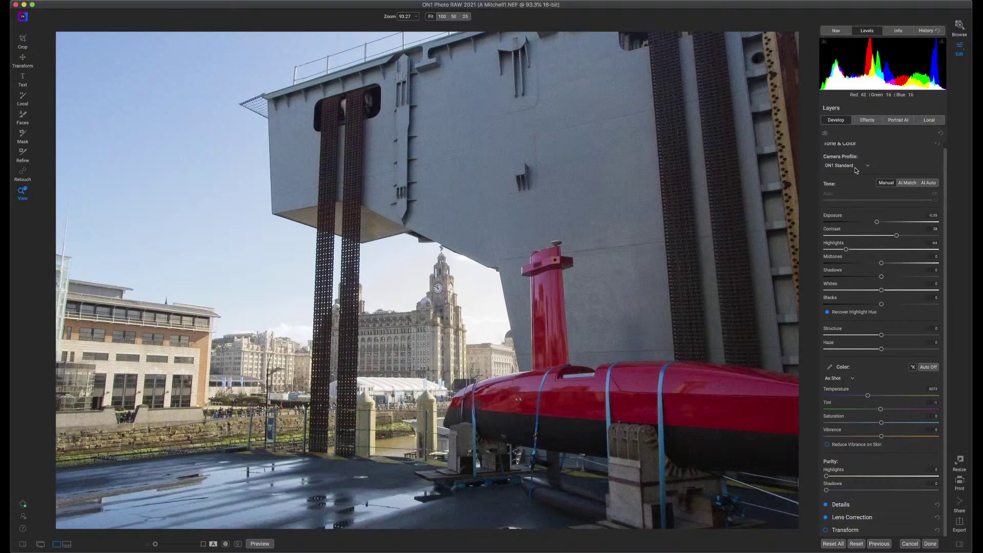
- Open the photo's Effects filters and check its sharp areas with the focus mask, hiding the mask again
click(871, 121)
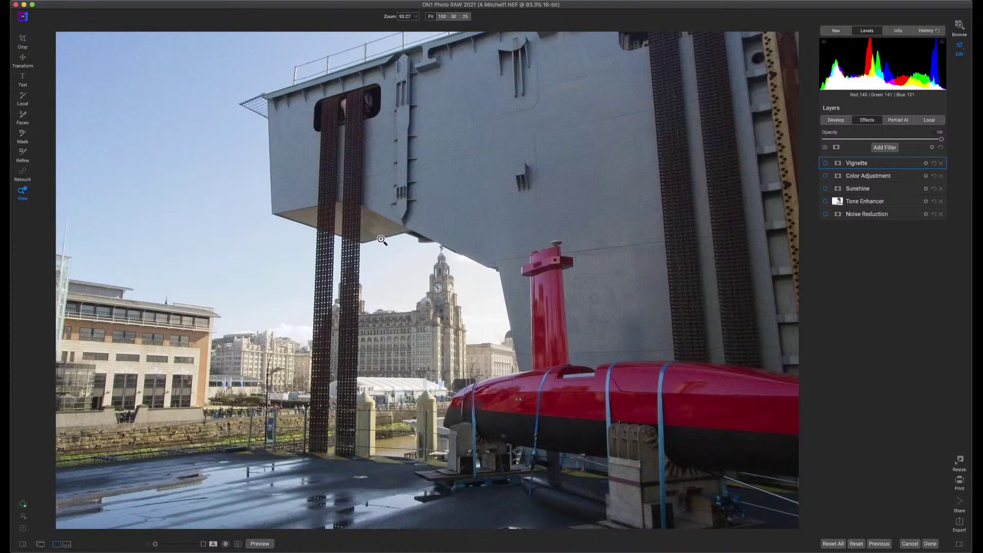
click(209, 4)
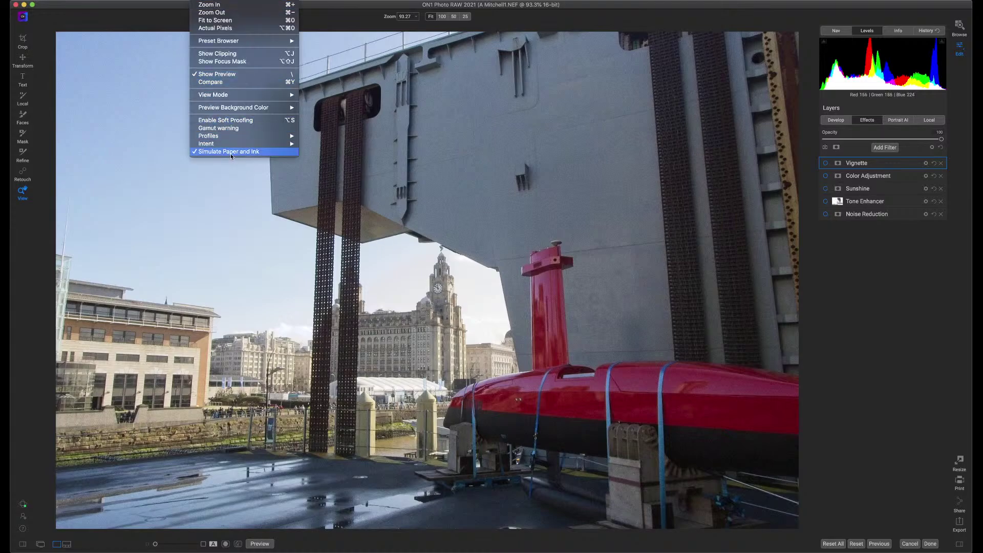
click(241, 62)
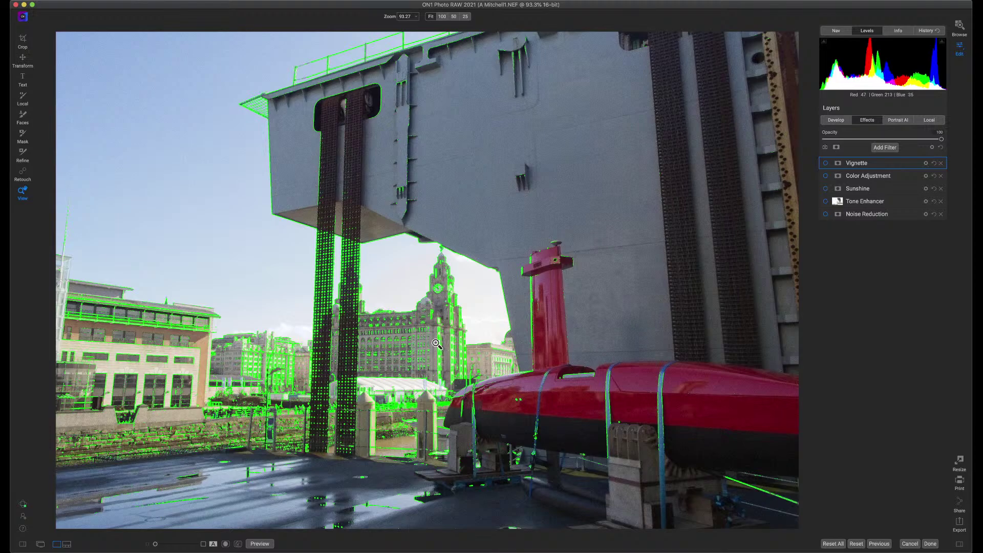
click(203, 1)
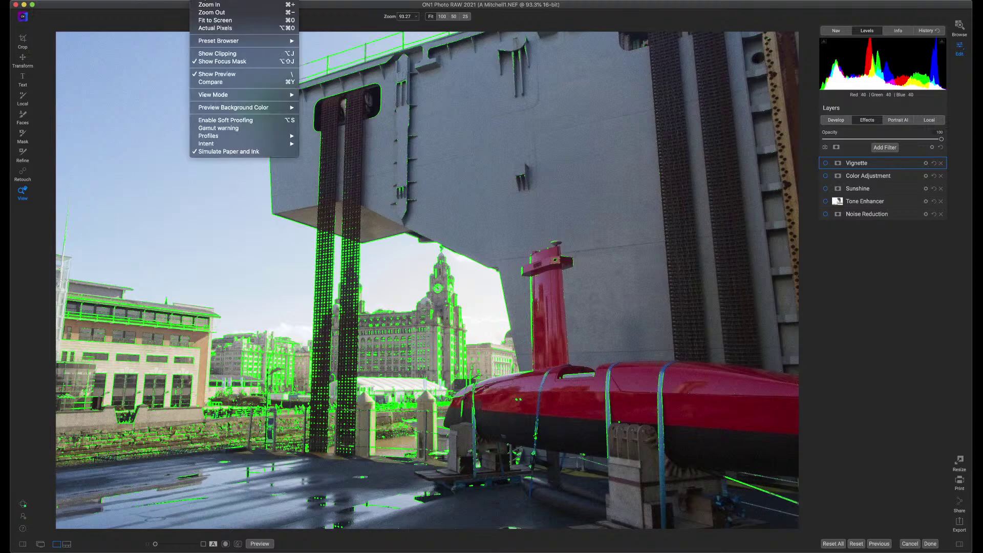
click(215, 62)
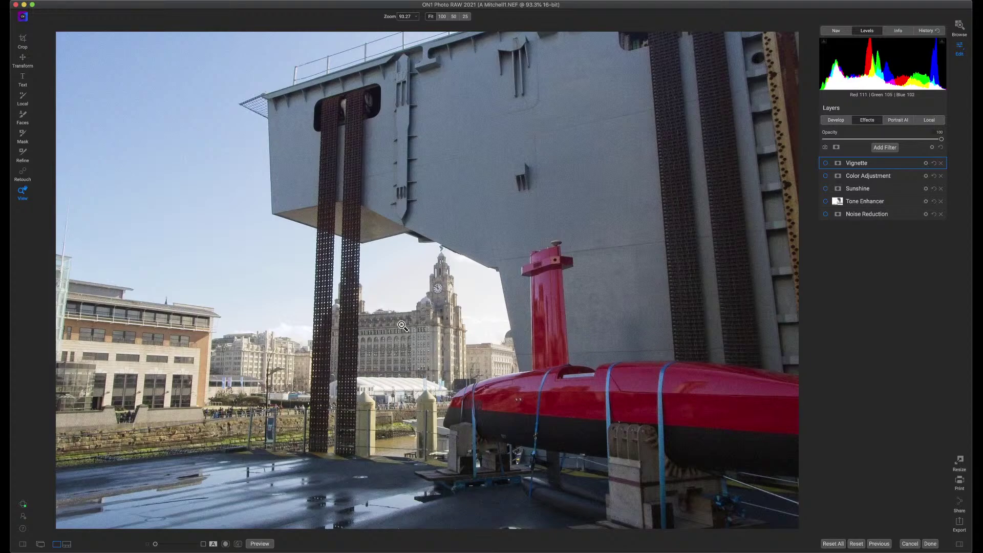
- Try a freeform crop of about 2143 by 1751 pixels around the clock tower and the submarine's nose
click(22, 41)
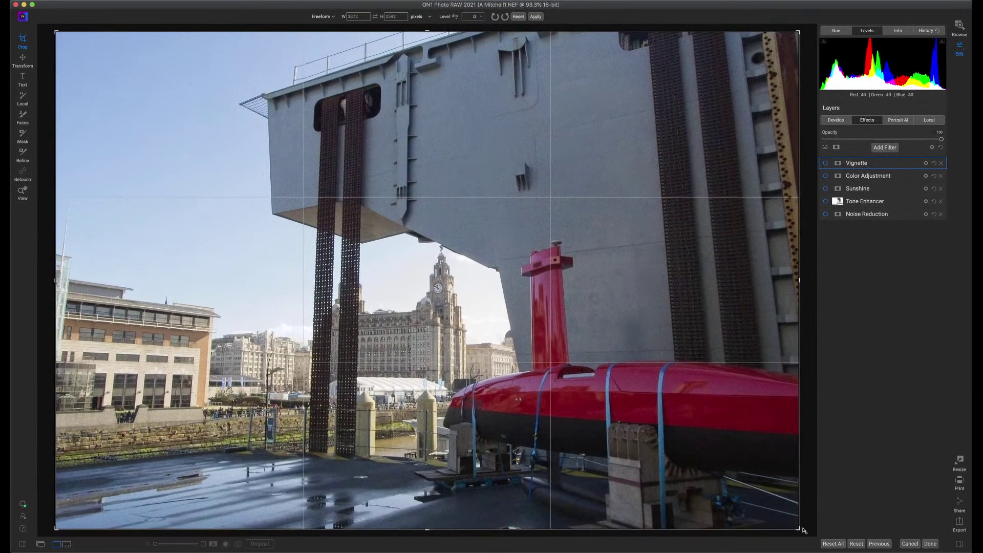
drag(799, 531, 635, 451)
drag(390, 287, 275, 167)
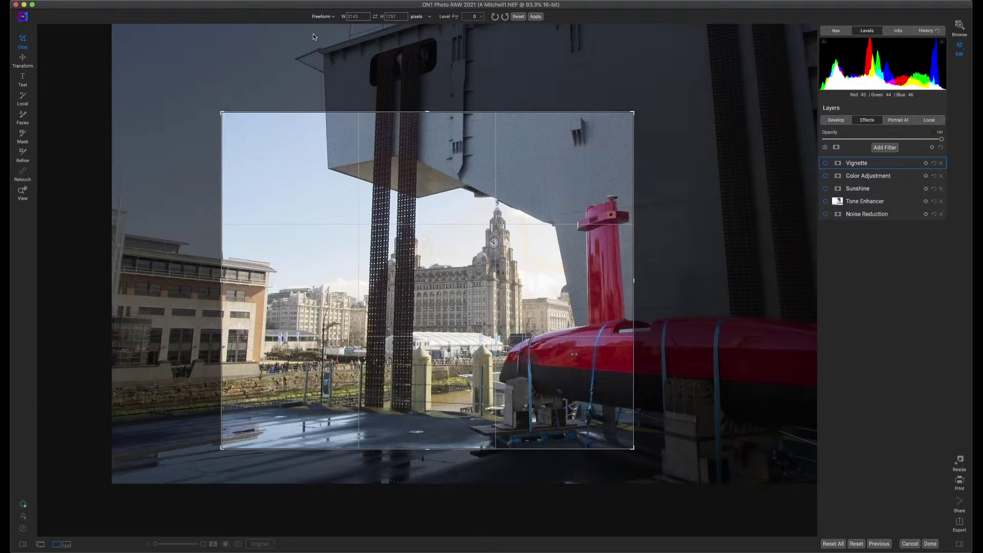
- Apply a 1x1 (Square) crop framing the clock tower and the front of the red submarine
click(321, 17)
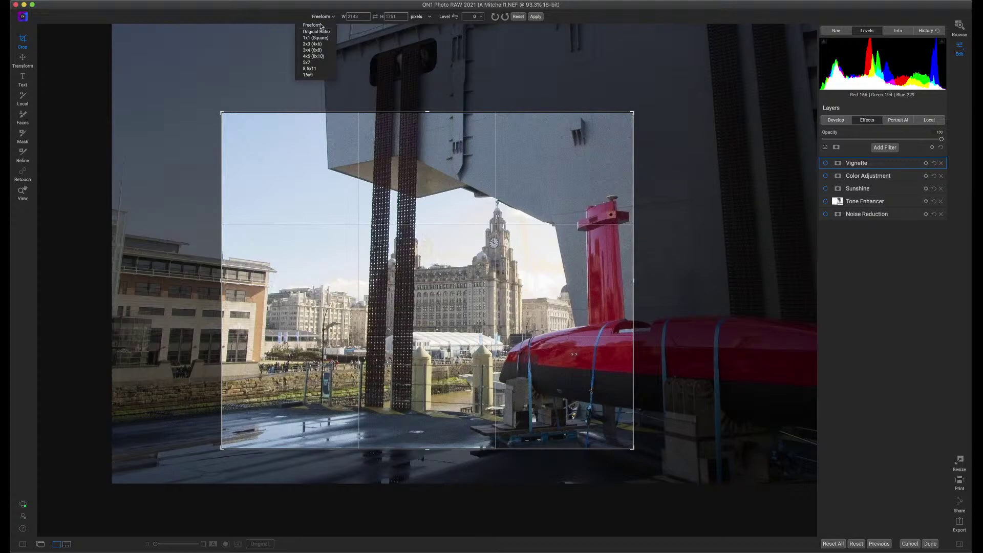
click(315, 38)
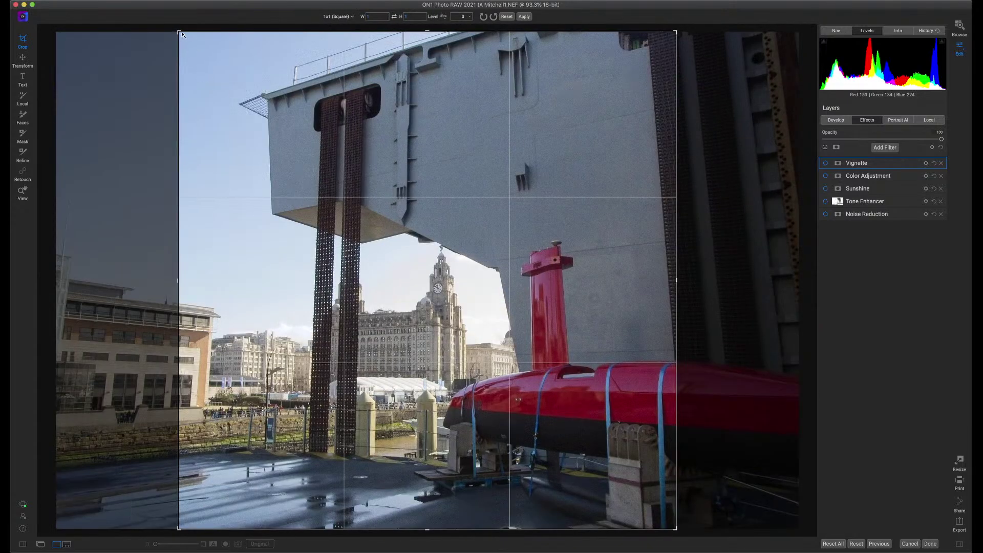
drag(182, 34, 454, 295)
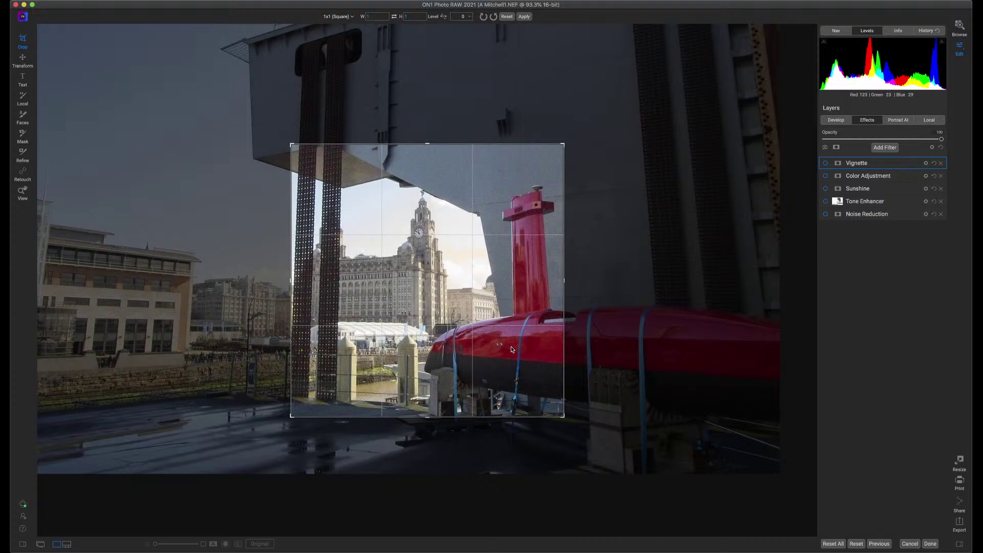
drag(511, 383, 478, 384)
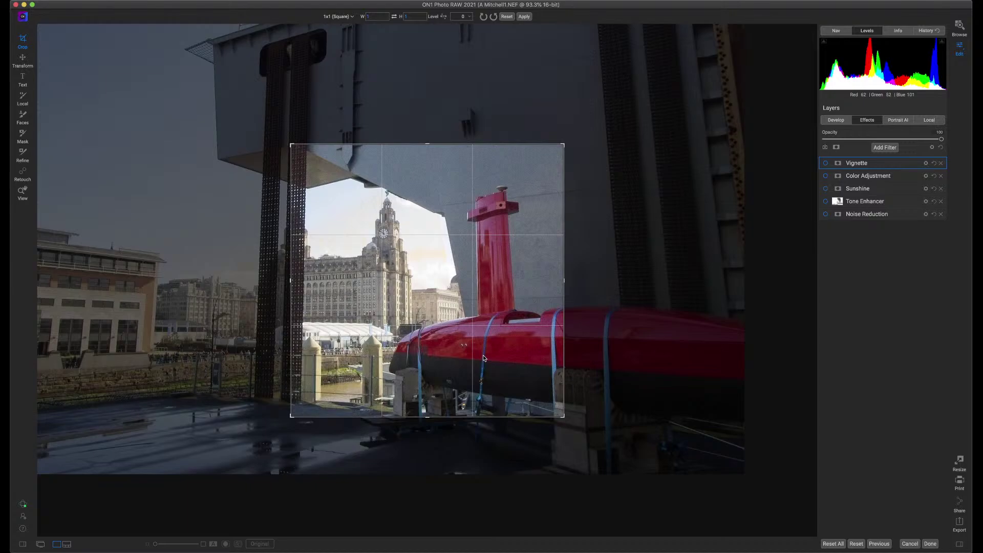
drag(484, 358, 474, 362)
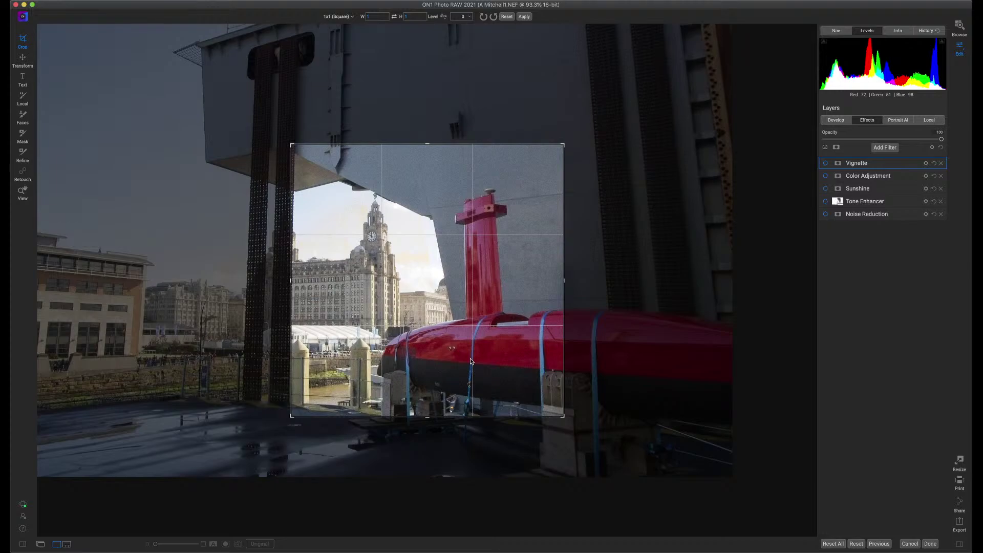
click(527, 18)
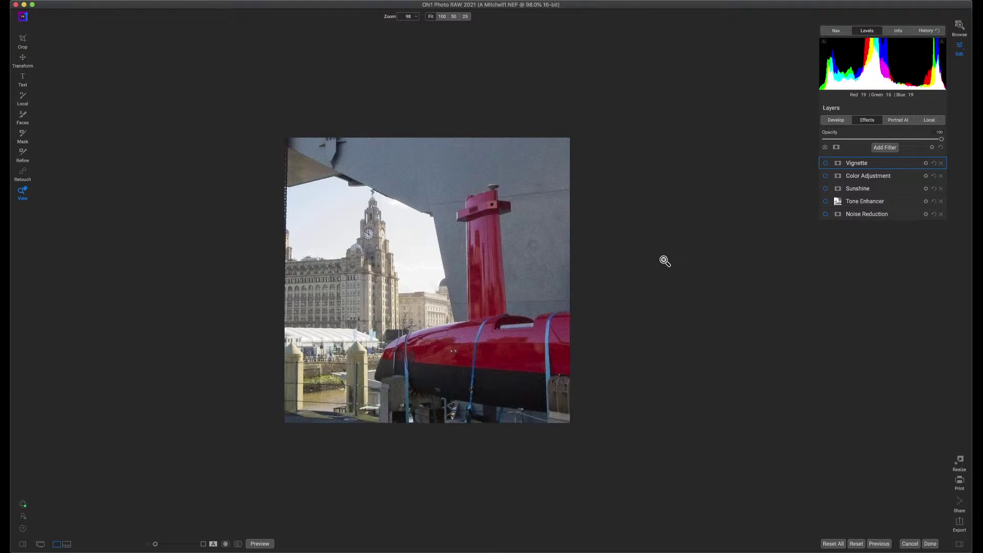
- Reopen the crop and restore the full frame with Original Ratio, leaving the Crop tool
click(23, 40)
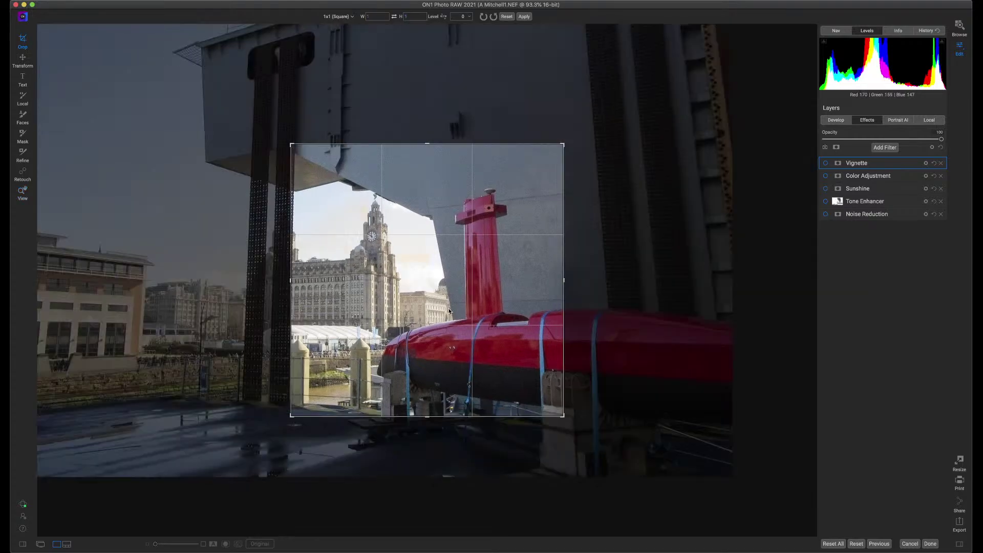
click(341, 17)
click(336, 27)
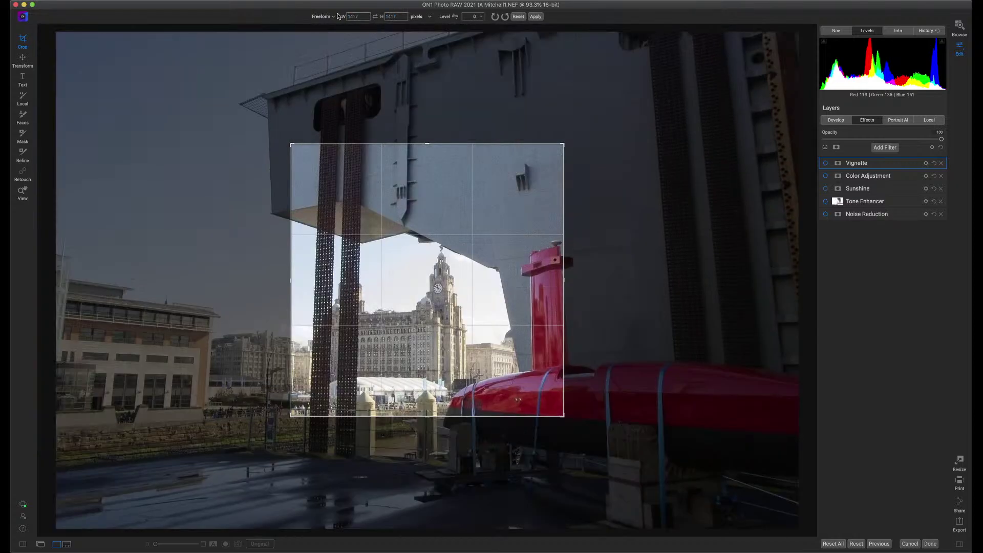
click(331, 18)
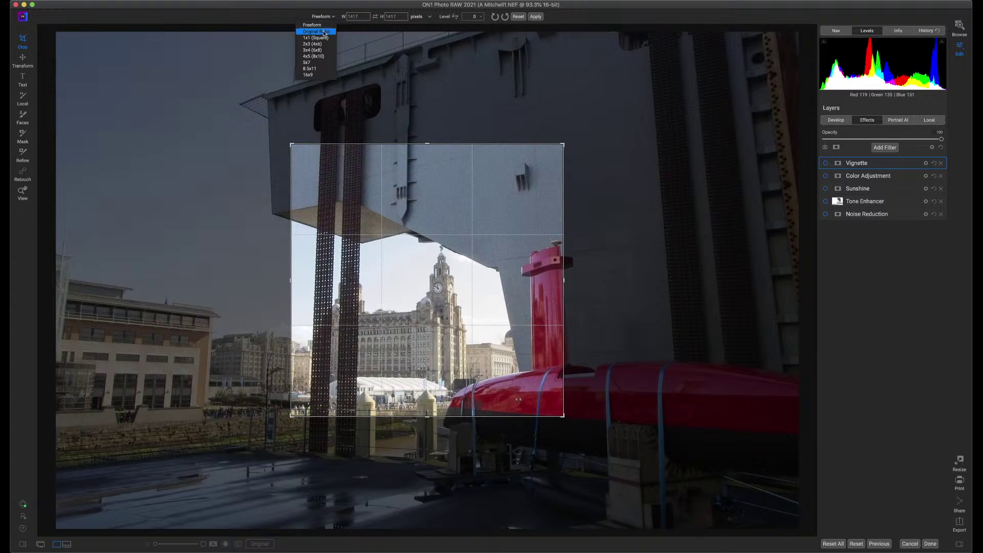
click(324, 32)
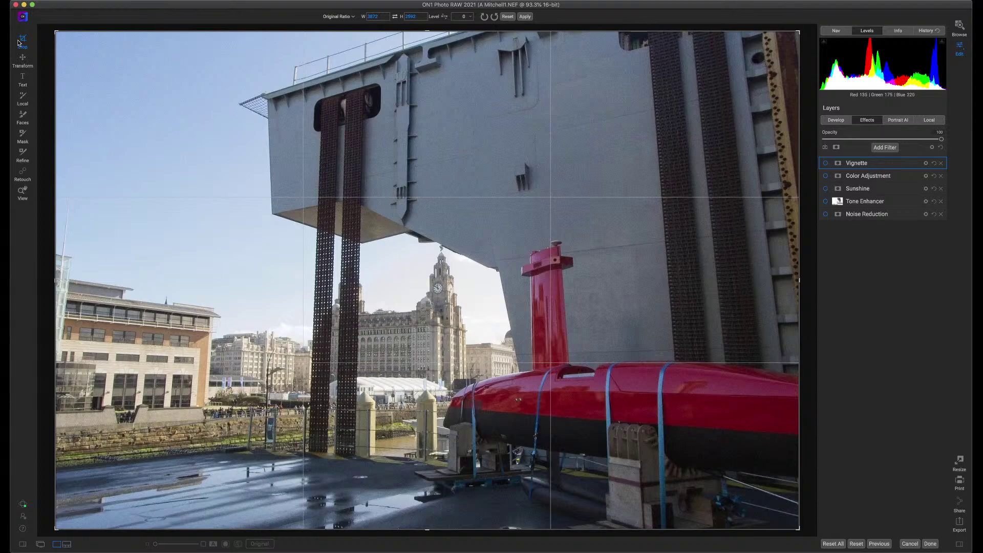
click(20, 194)
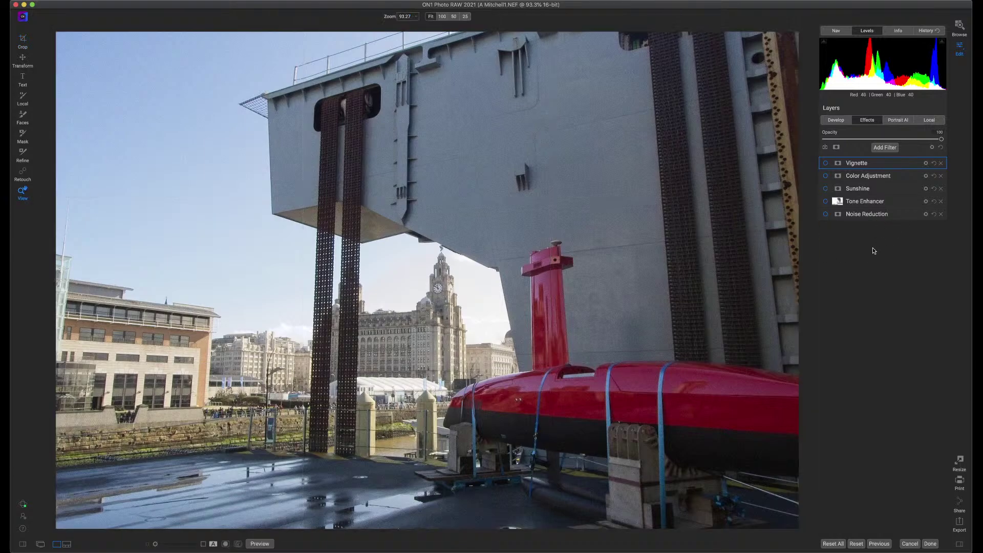
- Turn on the Noise Reduction filter for the submarine photo and show its settings
click(595, 209)
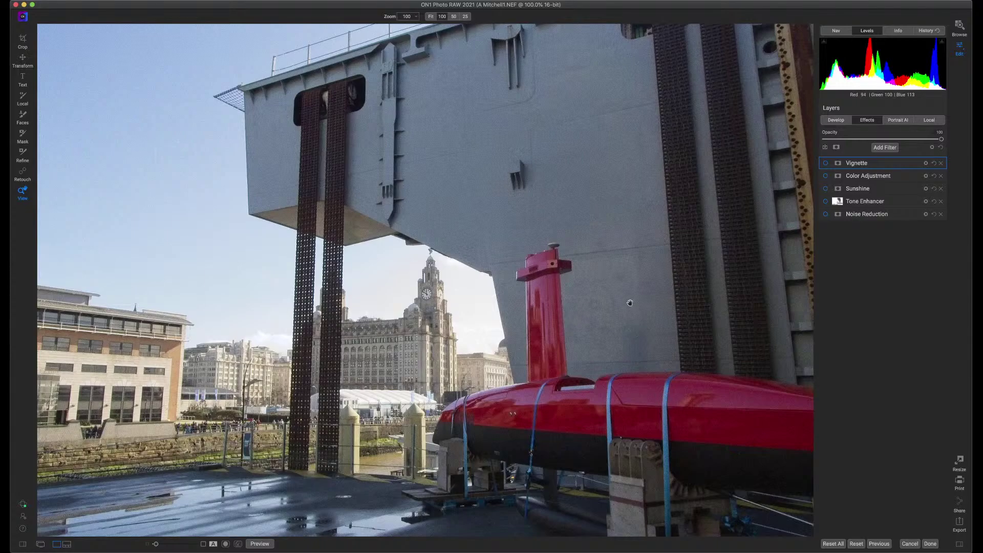
click(615, 257)
click(614, 258)
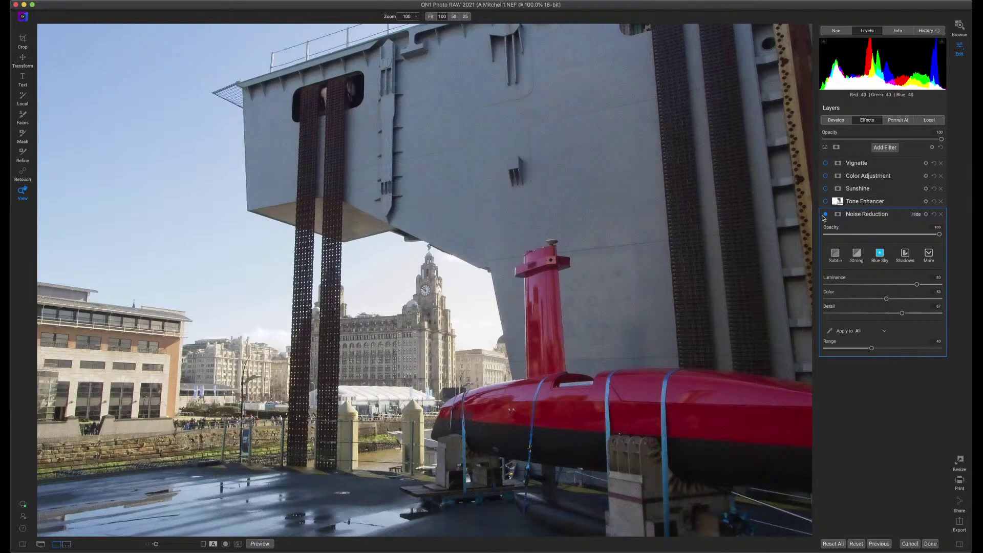
click(826, 216)
- Compare the noise on the grey ship hull with the original in split view at 175% zoom, and return to fit view
key(backslash)
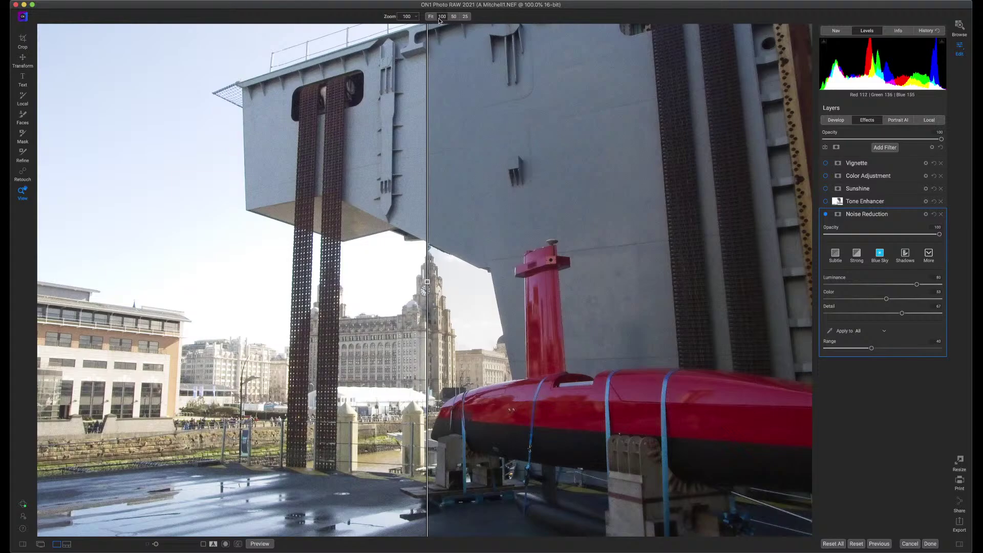
click(417, 18)
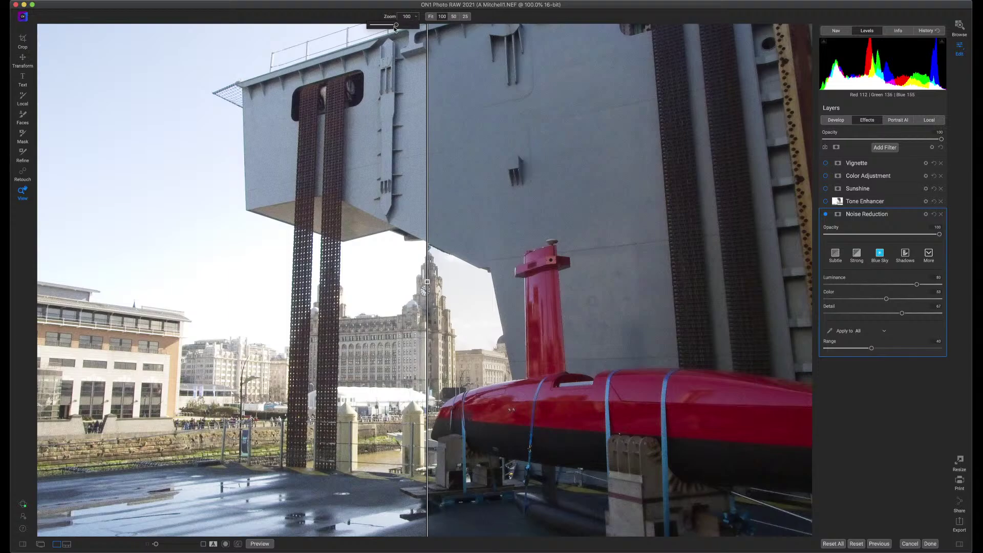
drag(398, 26, 402, 27)
drag(467, 152, 475, 372)
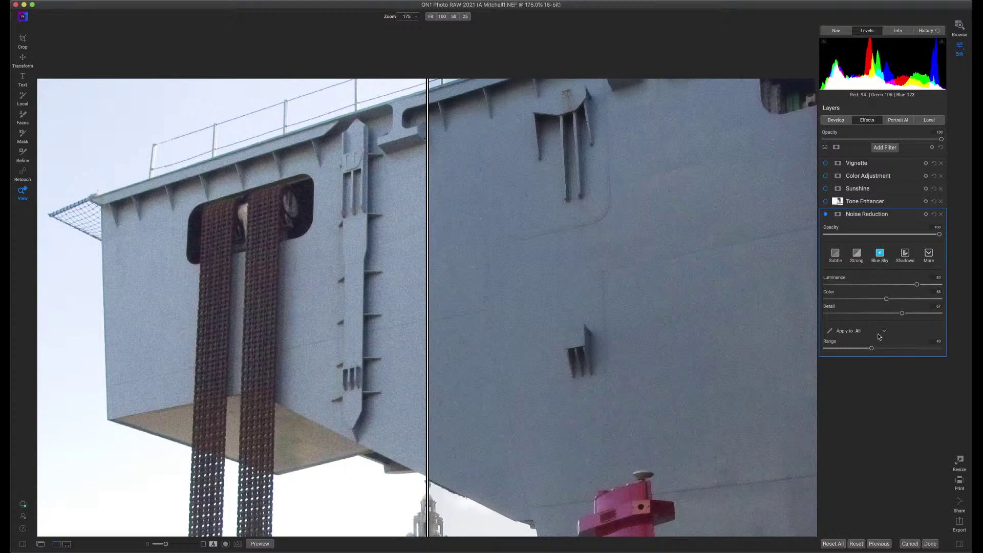
click(826, 215)
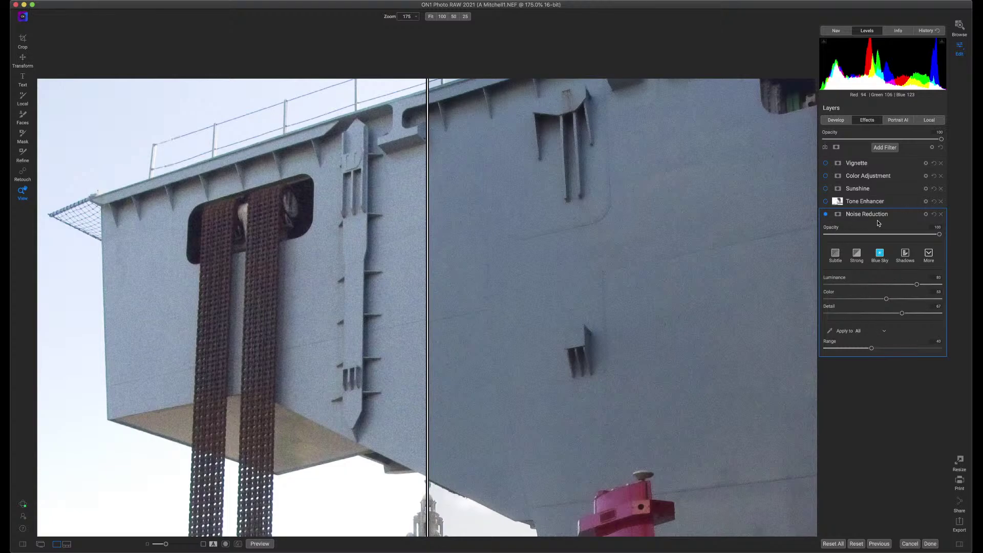
click(417, 17)
drag(407, 26, 392, 29)
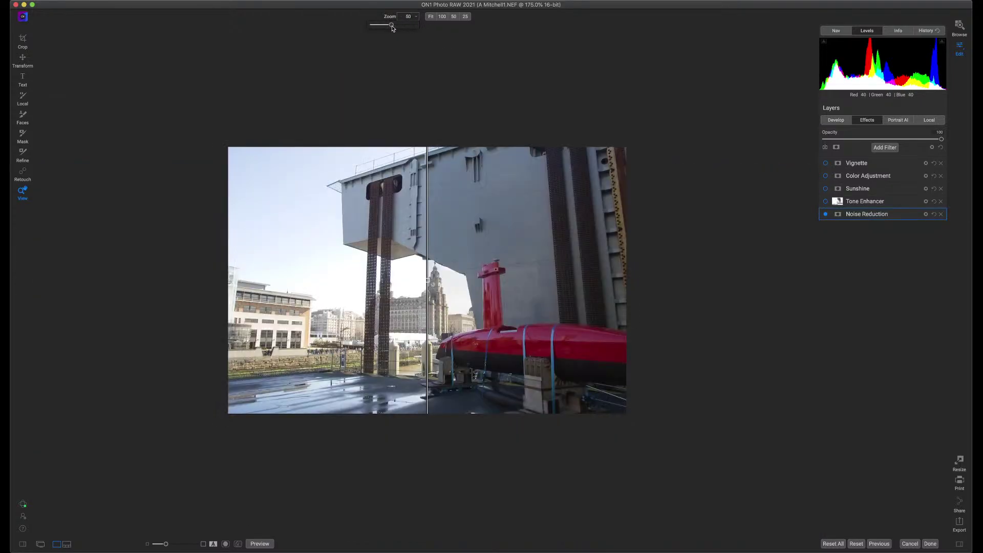
click(453, 17)
click(432, 16)
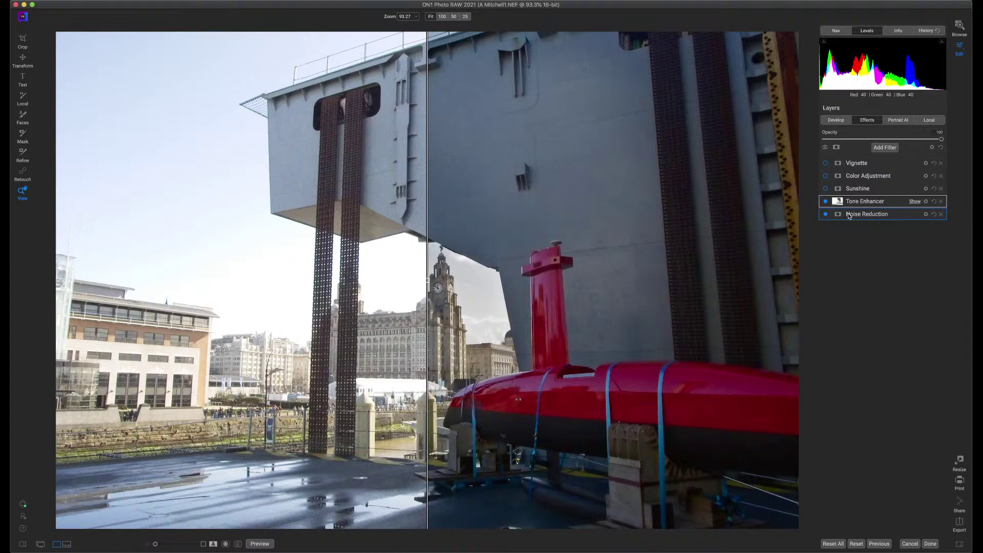
- Turn on the Tone Enhancer filter, show its settings and move the split-view divider to the photo's left edge
click(835, 204)
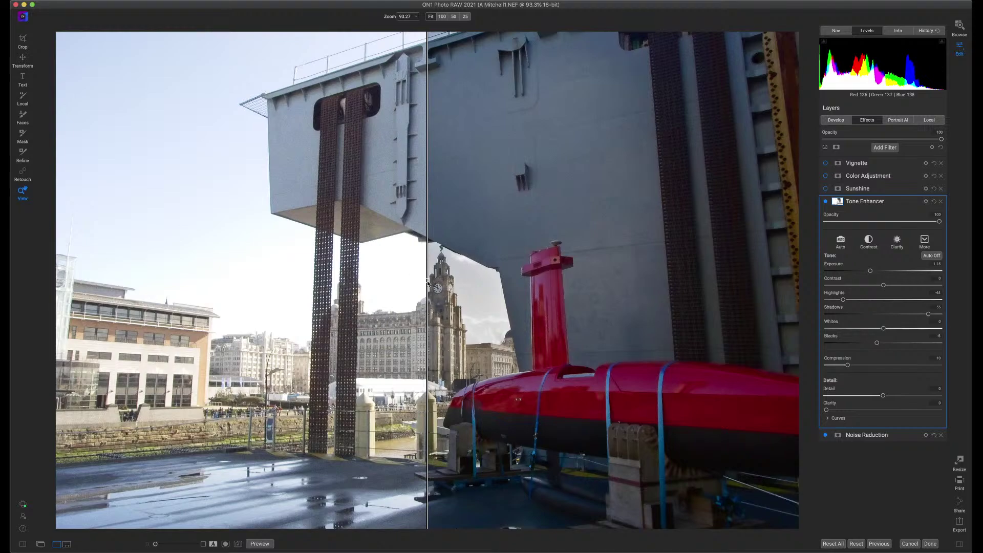
drag(424, 283, 57, 289)
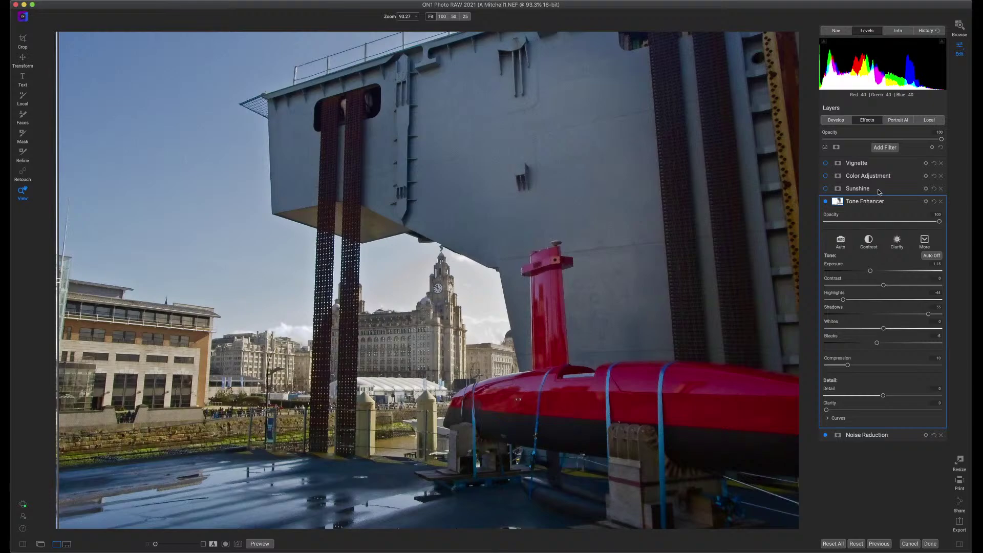
- Turn on the Sunshine filter with its settings shown, and compare the photo with and without it
click(846, 193)
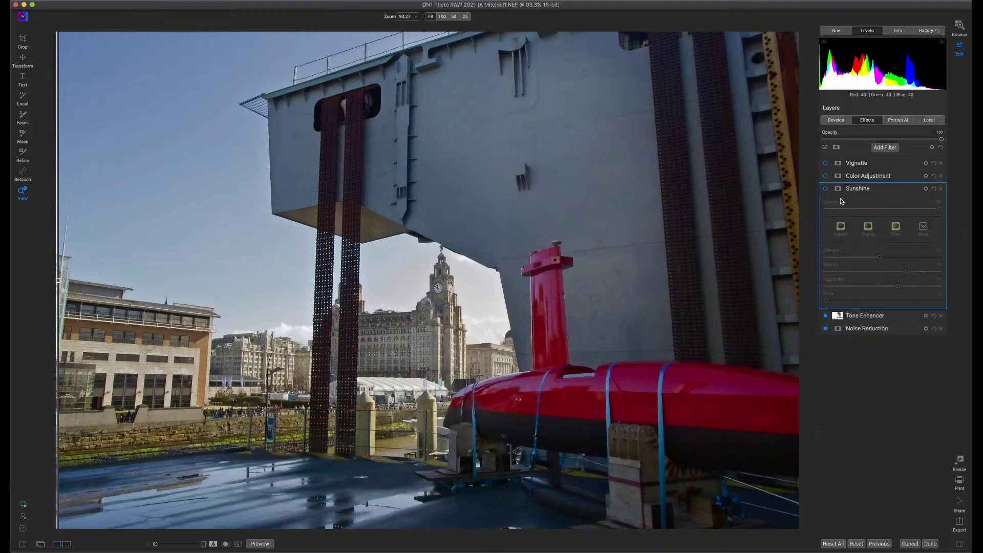
click(825, 190)
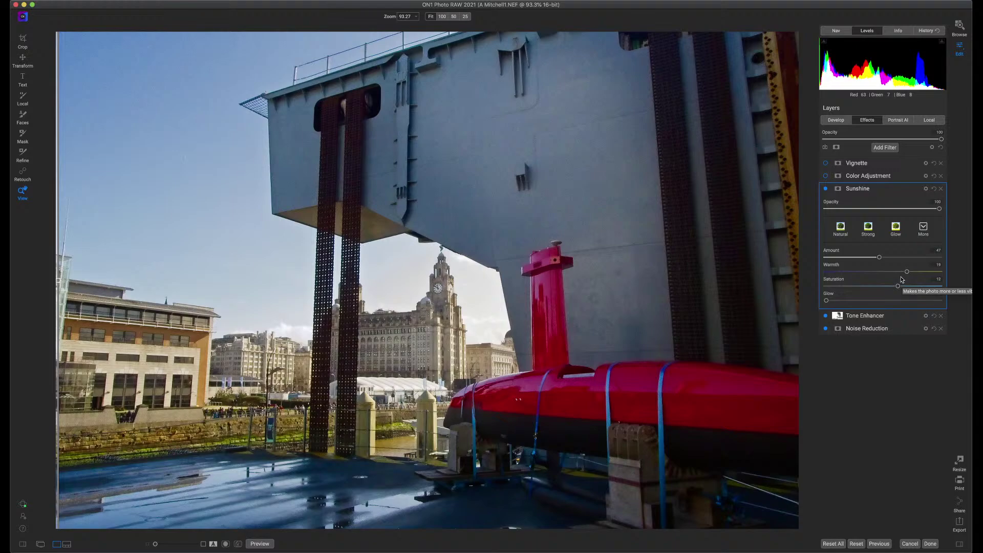
click(825, 189)
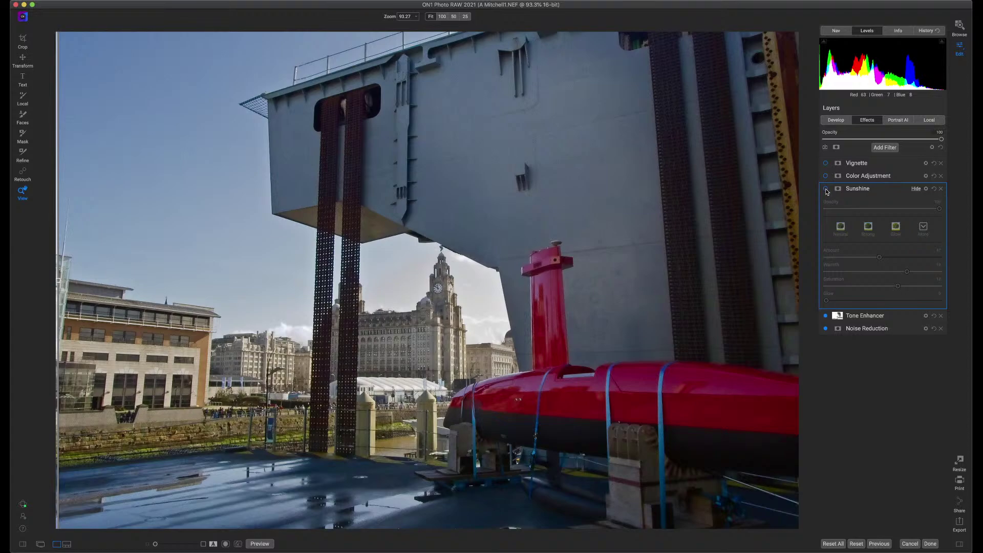
click(826, 189)
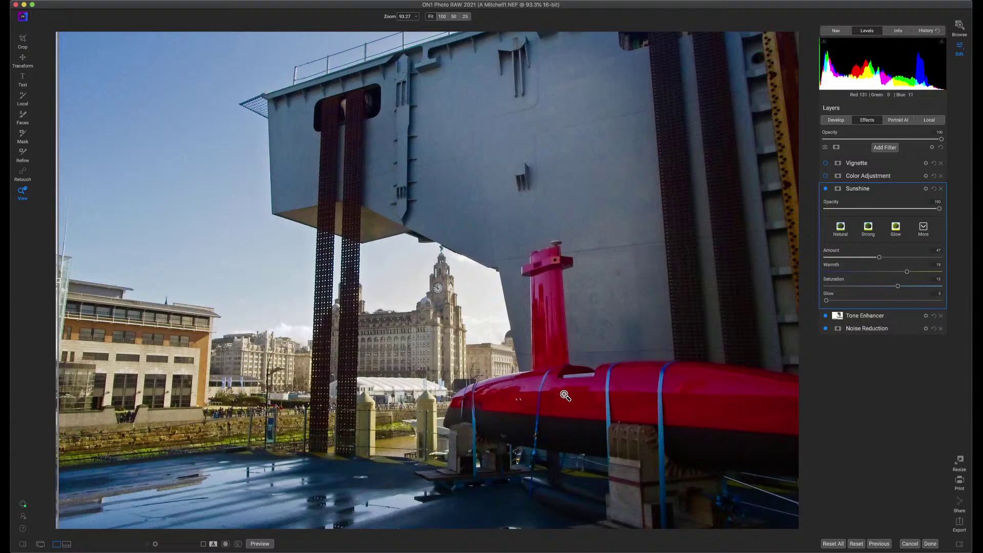
click(825, 189)
- Turn on the Color Adjustment and Vignette filters, and show the Color Adjustment settings
click(826, 176)
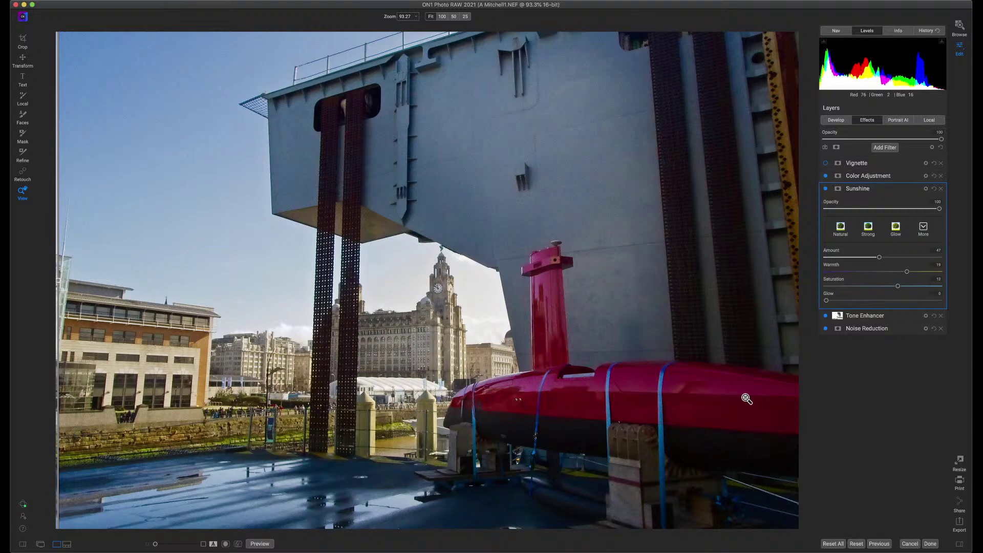
click(901, 177)
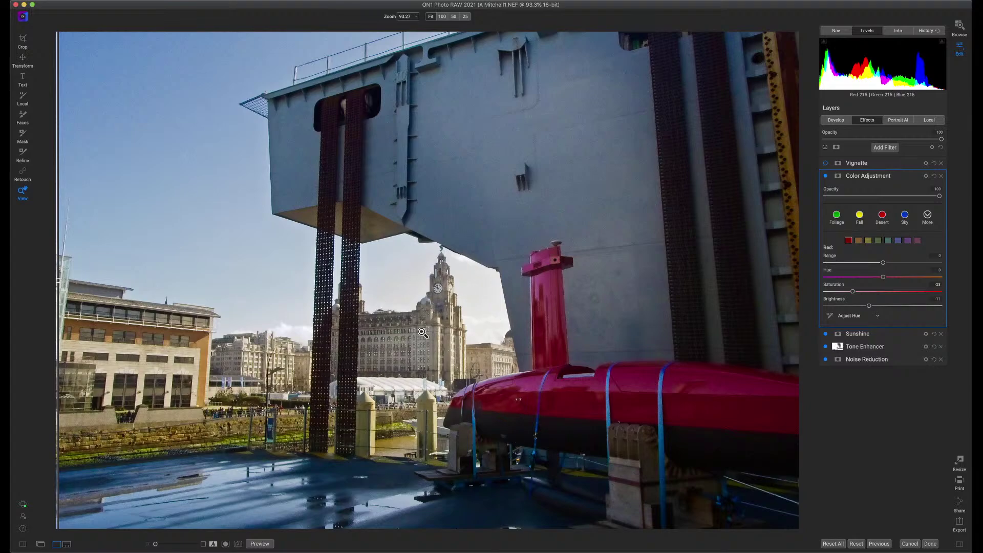
click(826, 164)
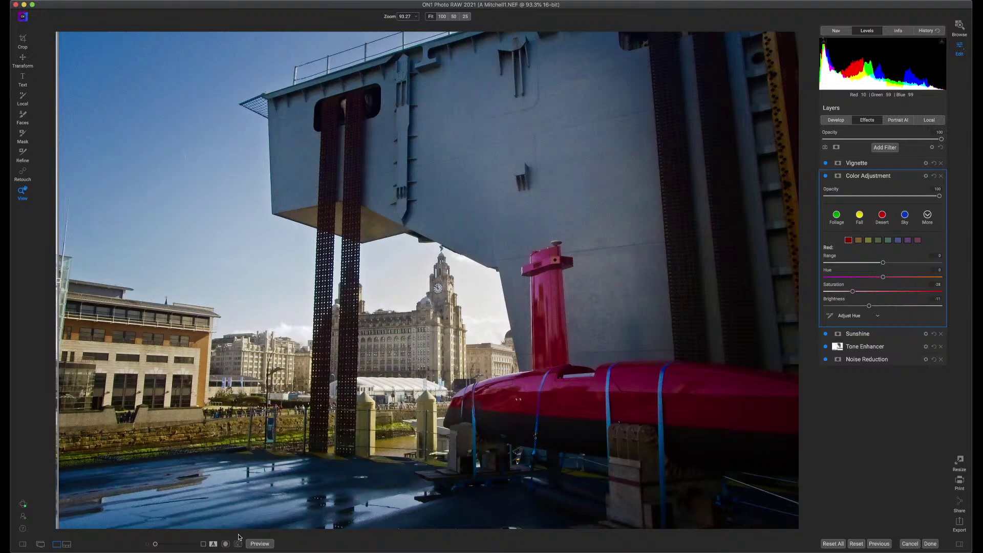
- Leave split view and compare the whole edited submarine photo with its original by turning the preview off and back on
click(213, 545)
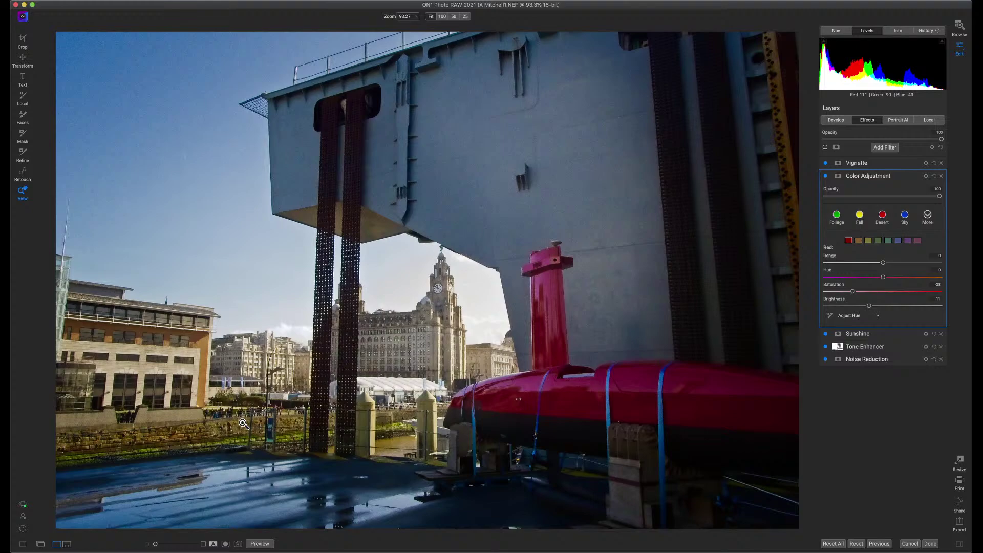
key(super+p)
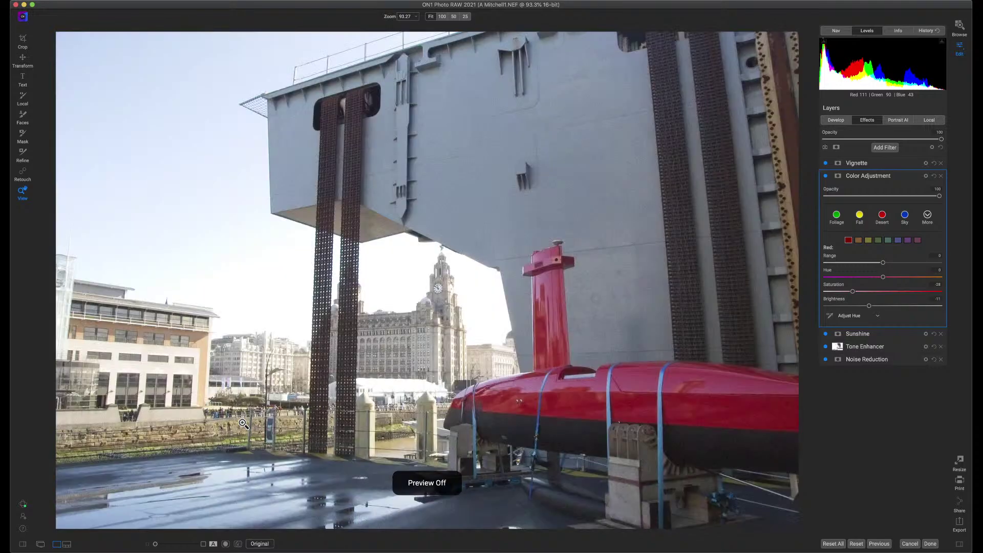
key(super+p)
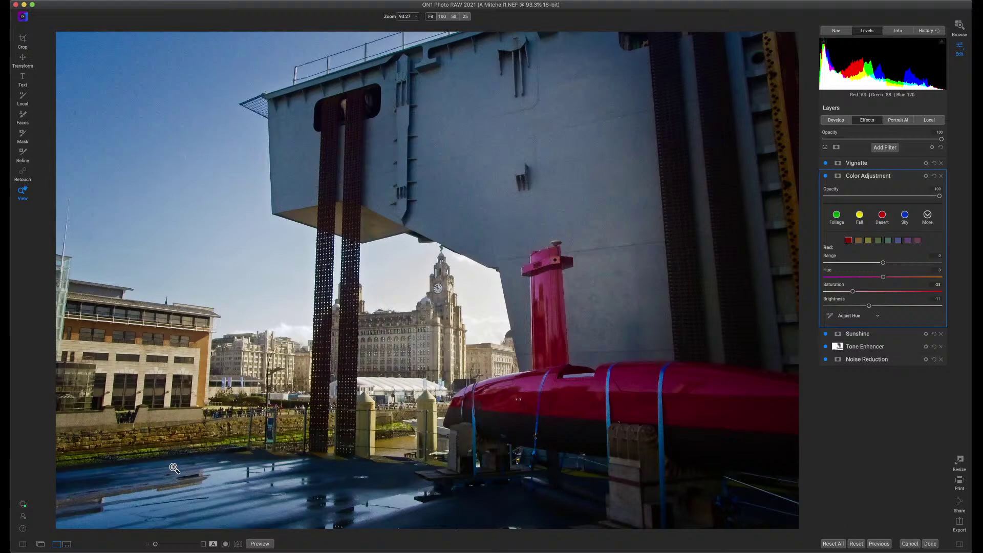
- Open the snowy tree photo from the filmstrip, hide the filmstrip and compare the edited photo with its original
key(f)
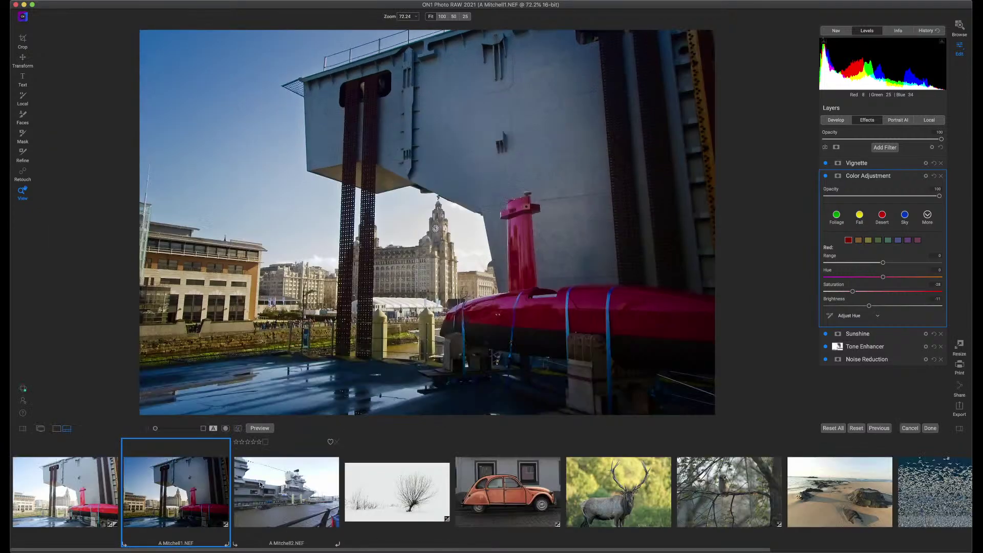
click(394, 483)
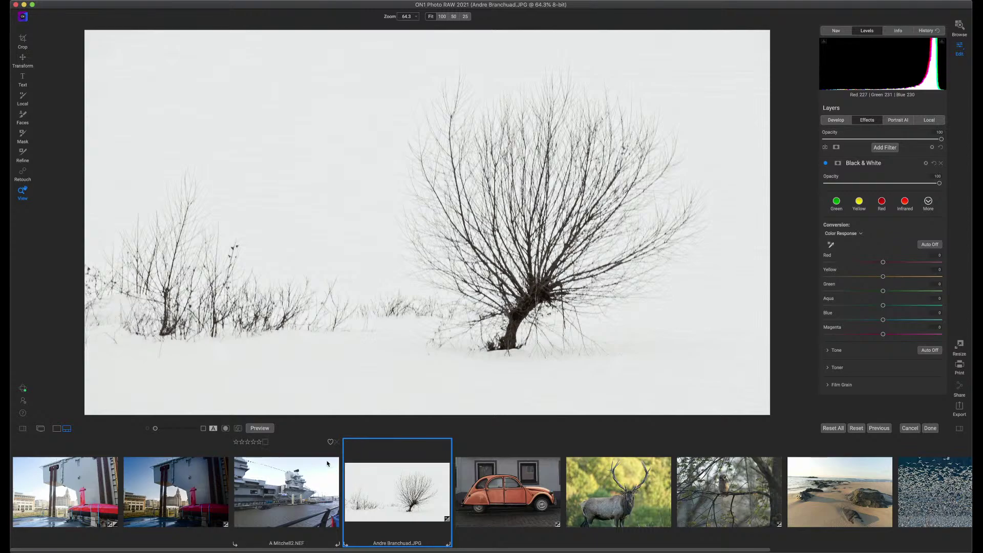
click(56, 428)
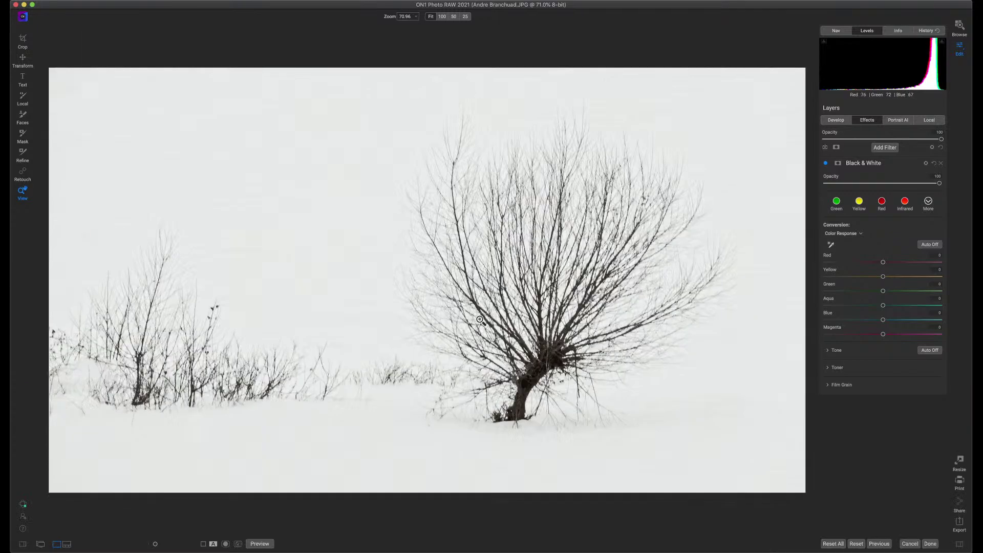
key(super+p)
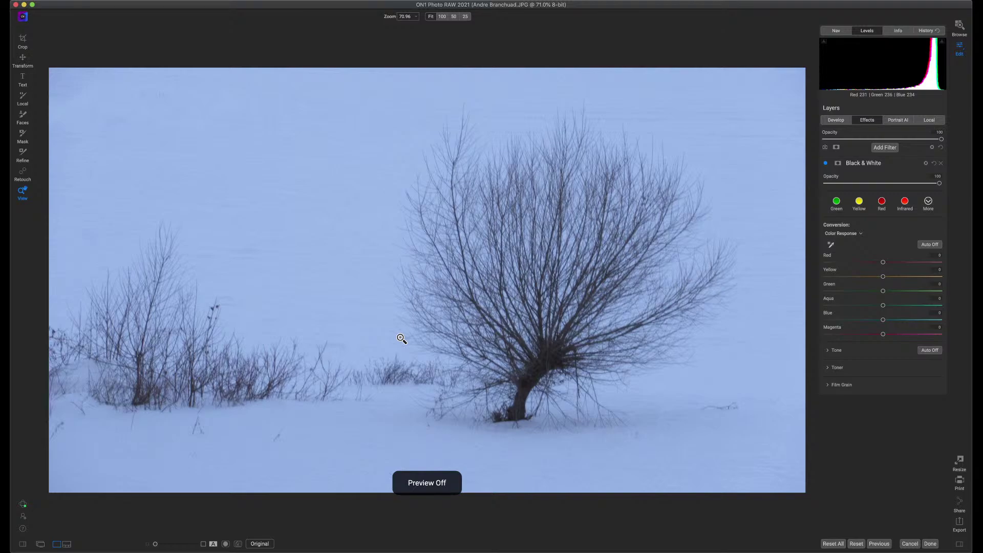
key(super+p)
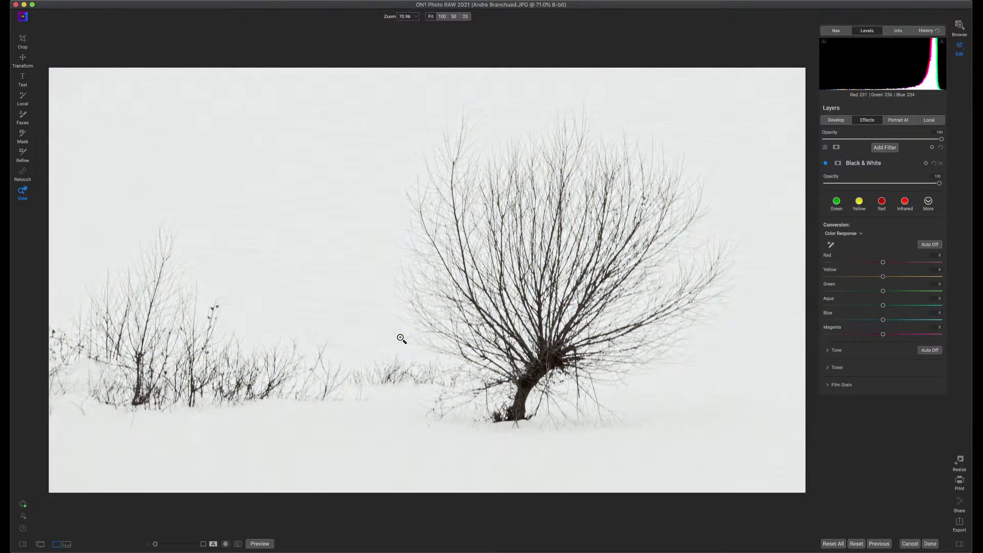
- Show the tree photo's Develop Tone & Color settings and compare the edited photo with its original
click(832, 121)
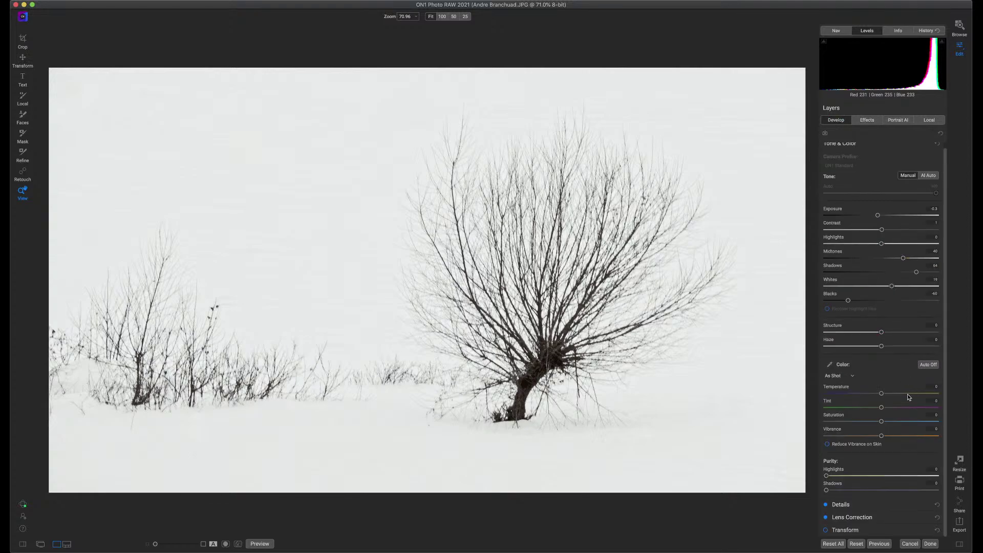
scroll(908, 397, up, 1)
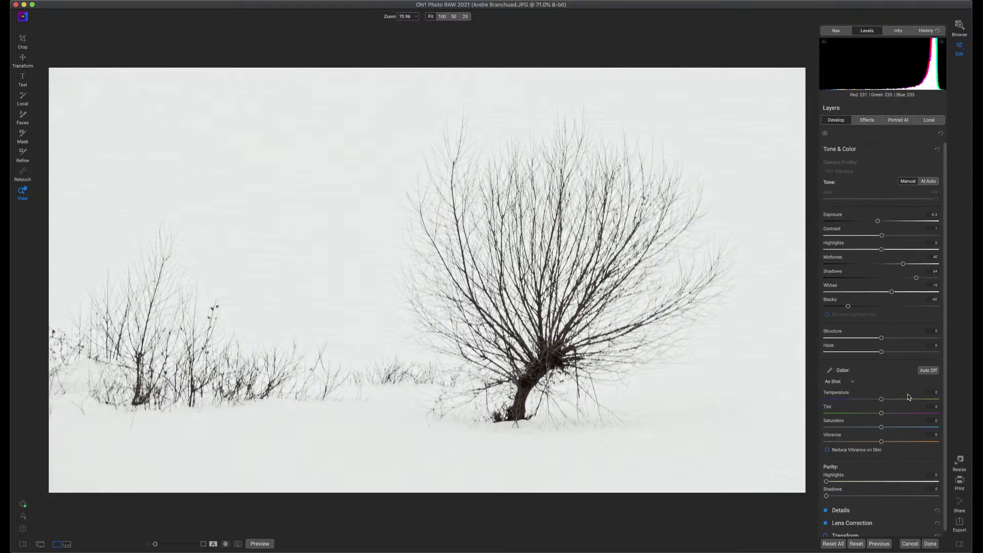
key(super+p)
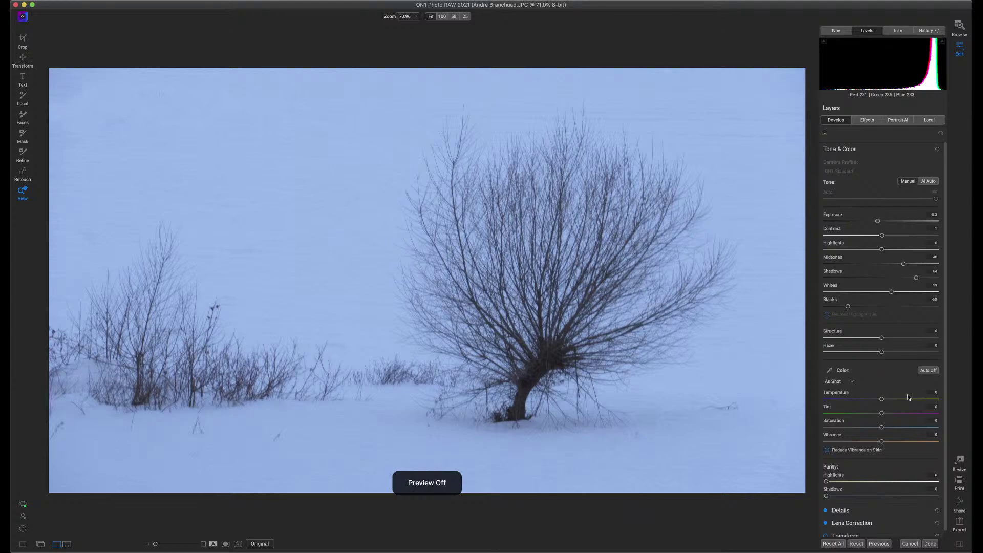
key(backslash)
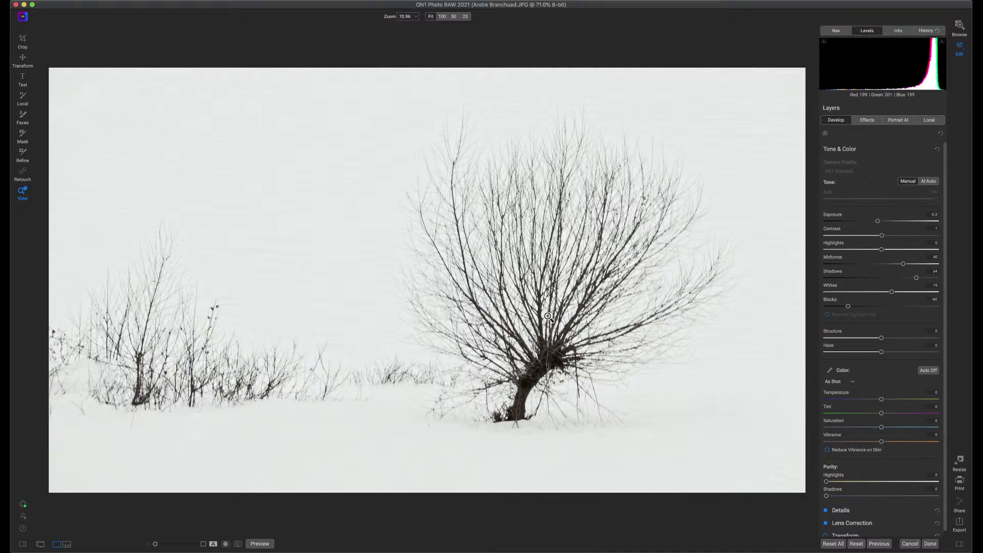
- Check the tree photo's shooting information against the histogram, and inspect the existing retouch spots in the snow
click(897, 32)
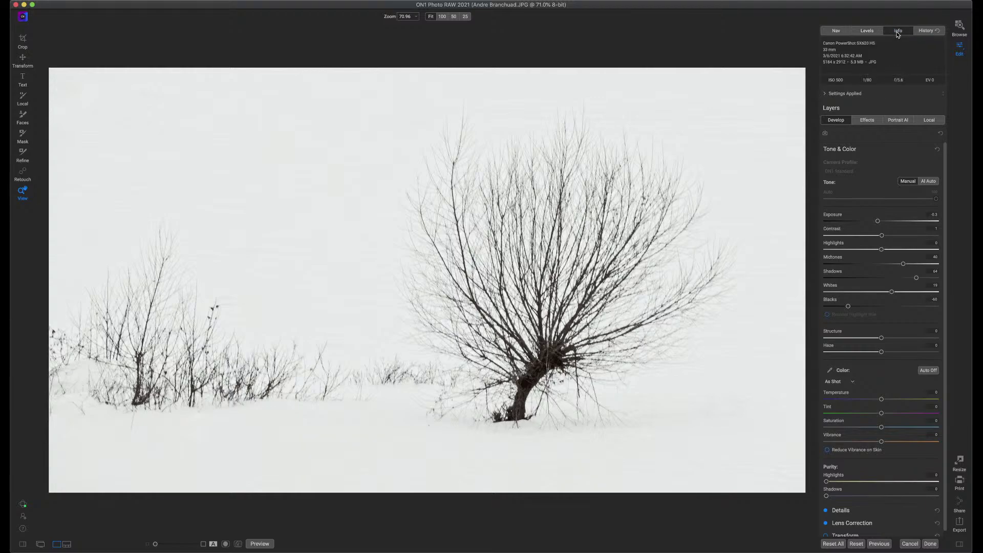
click(865, 34)
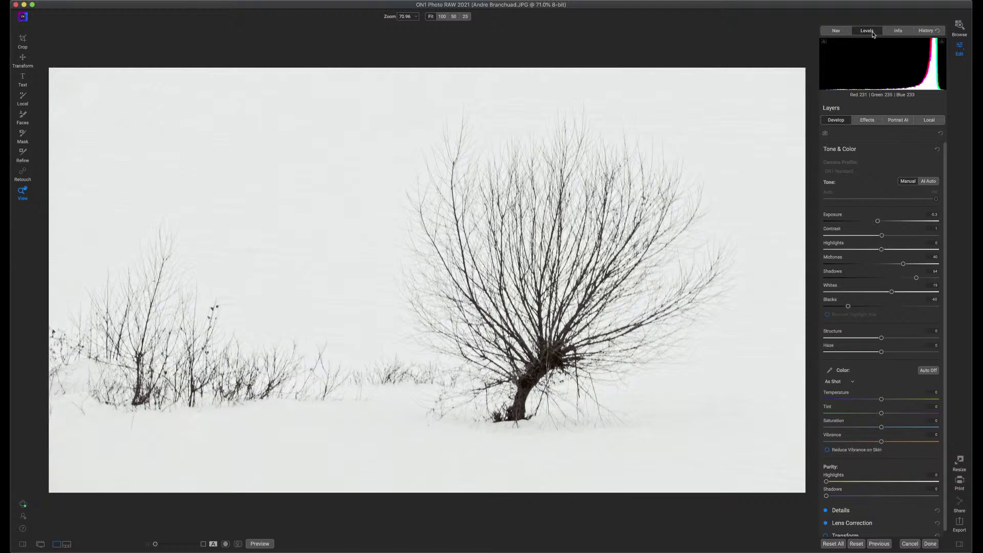
click(903, 33)
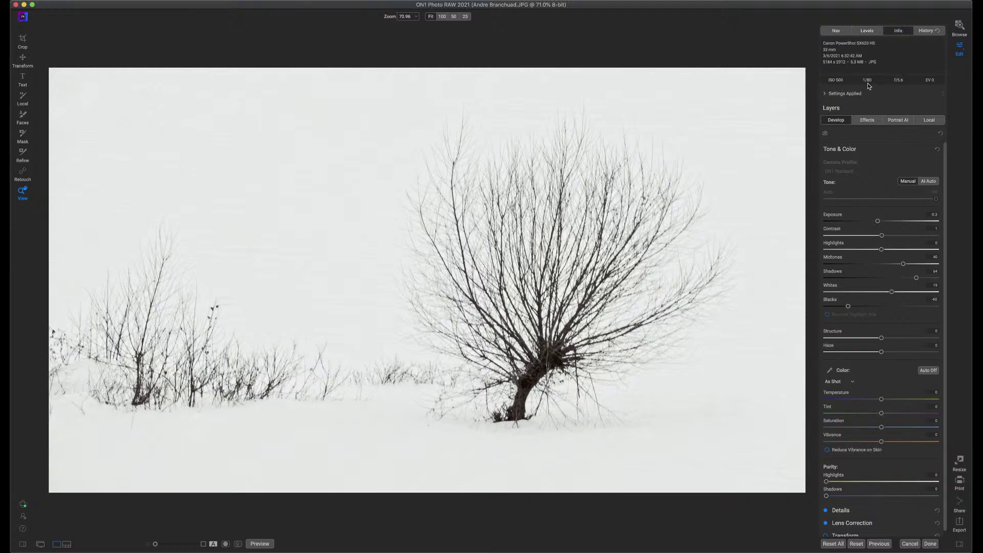
click(867, 31)
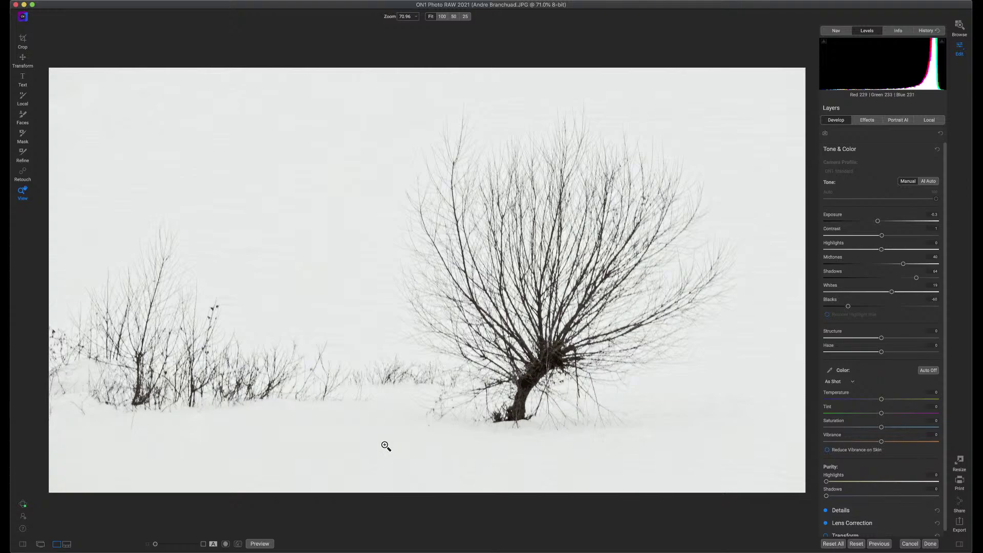
click(22, 174)
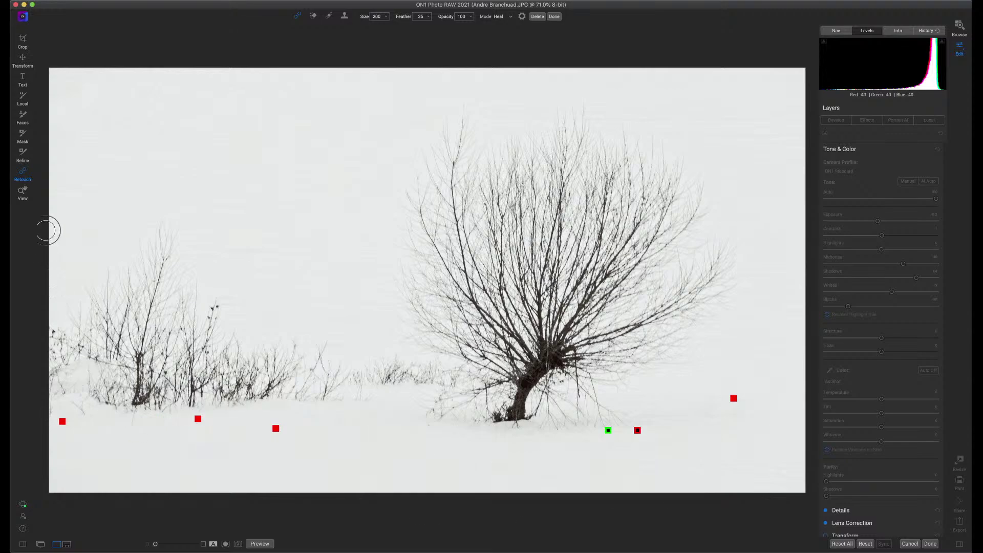
click(24, 193)
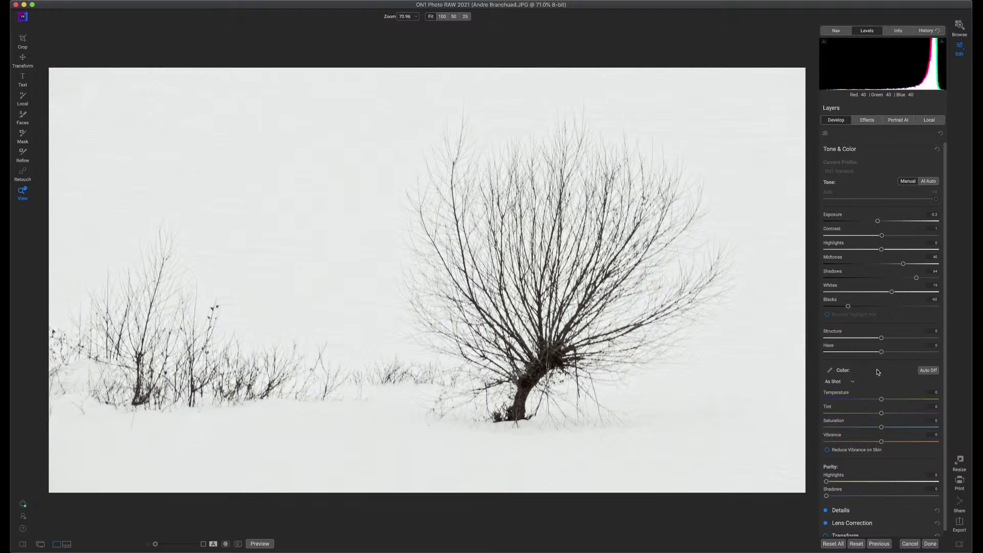
- Show the tree photo's Black & White filter settings and compare the photo with and without the filter
click(867, 120)
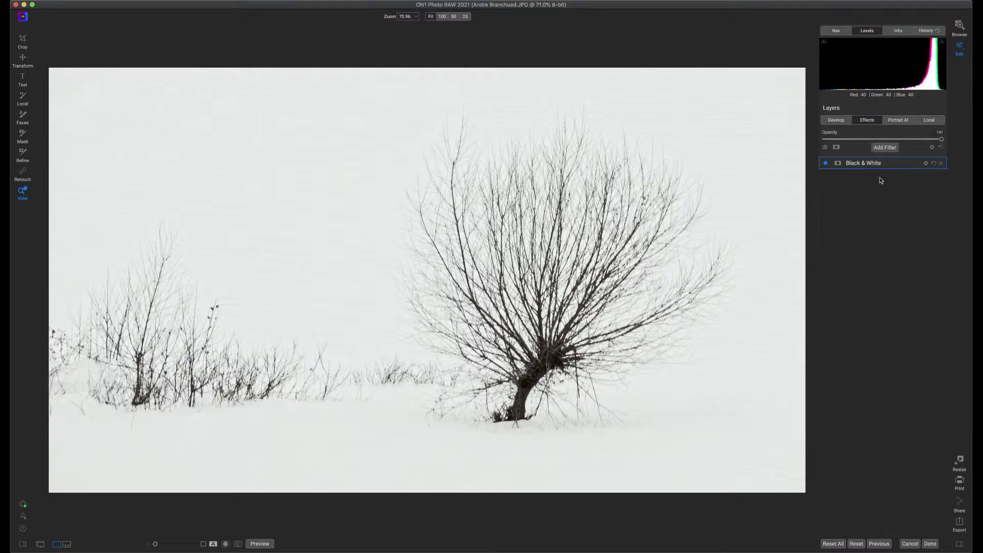
click(893, 164)
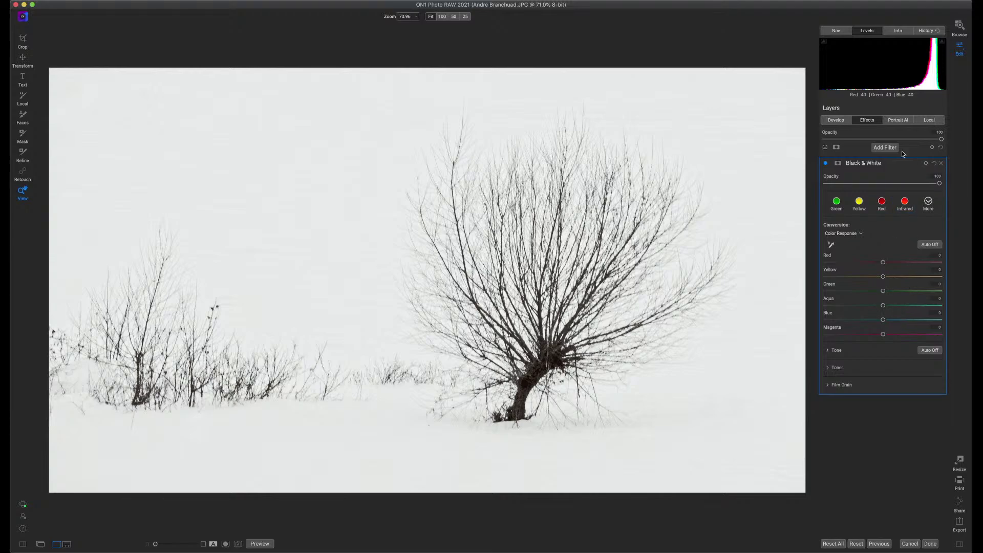
click(826, 163)
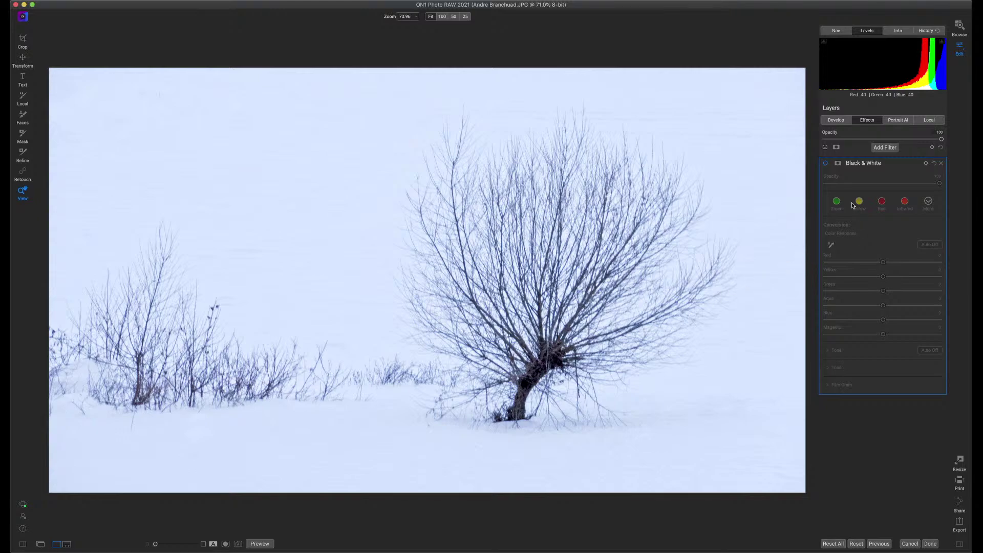
click(826, 164)
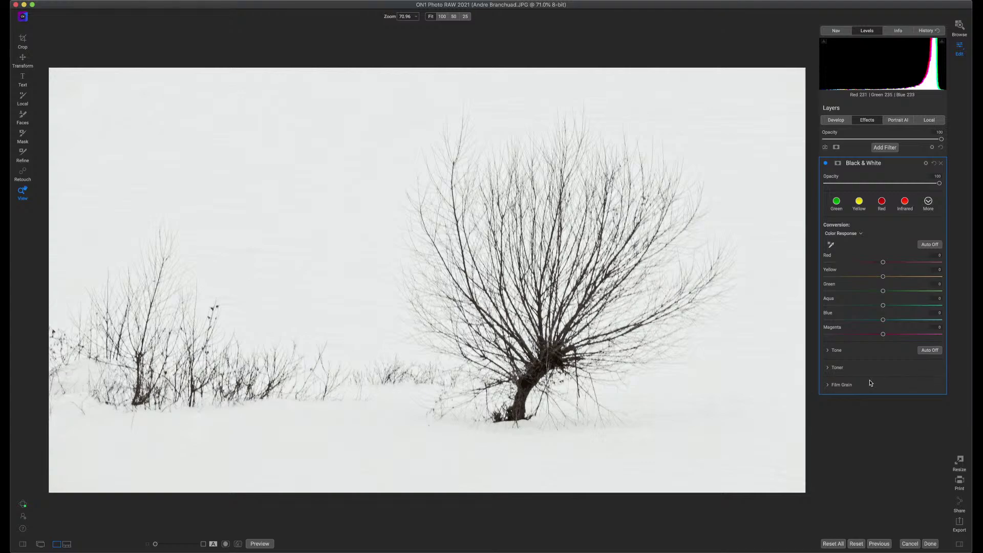
- Show the Black & White filter's Tone settings, try Detail at -100 and set it back to 10
click(830, 352)
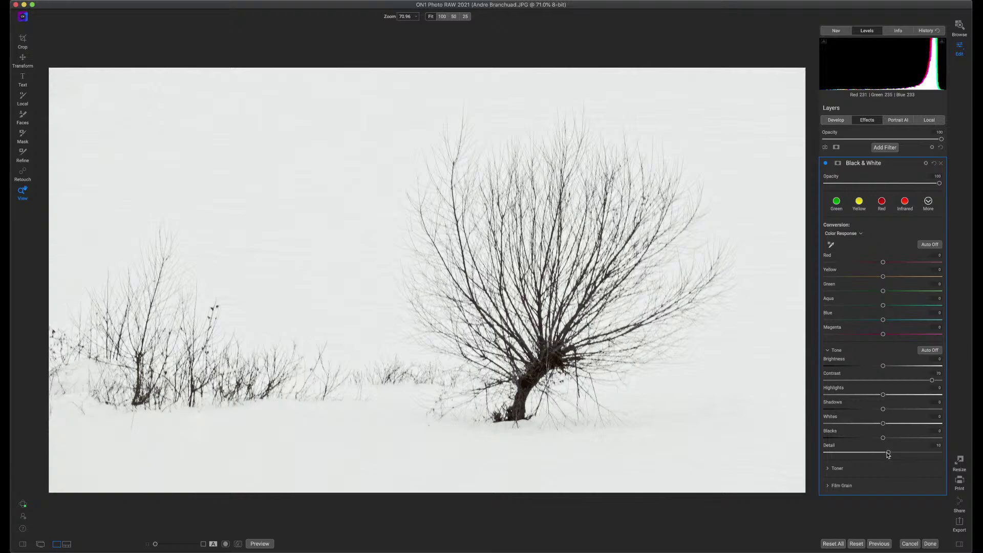
drag(890, 455, 813, 458)
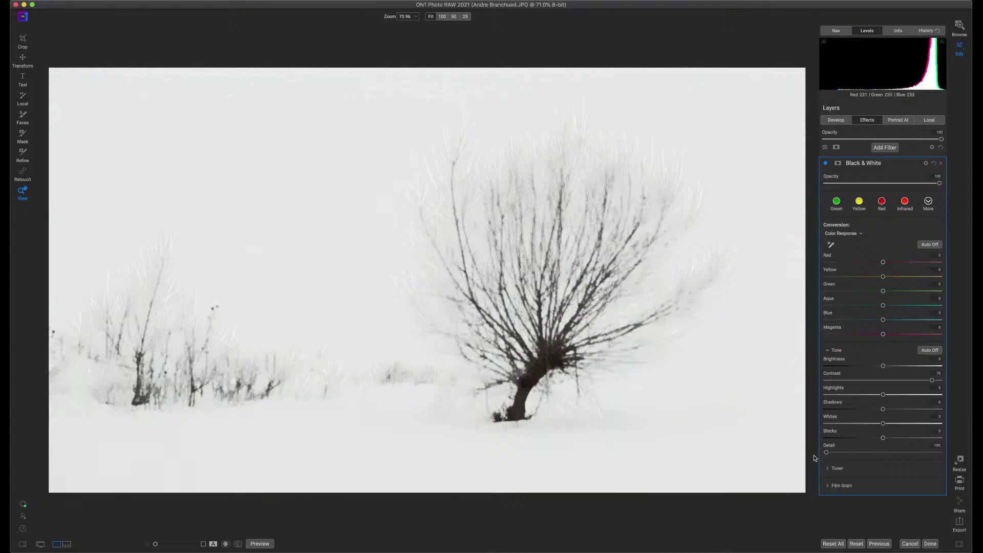
drag(826, 453, 890, 457)
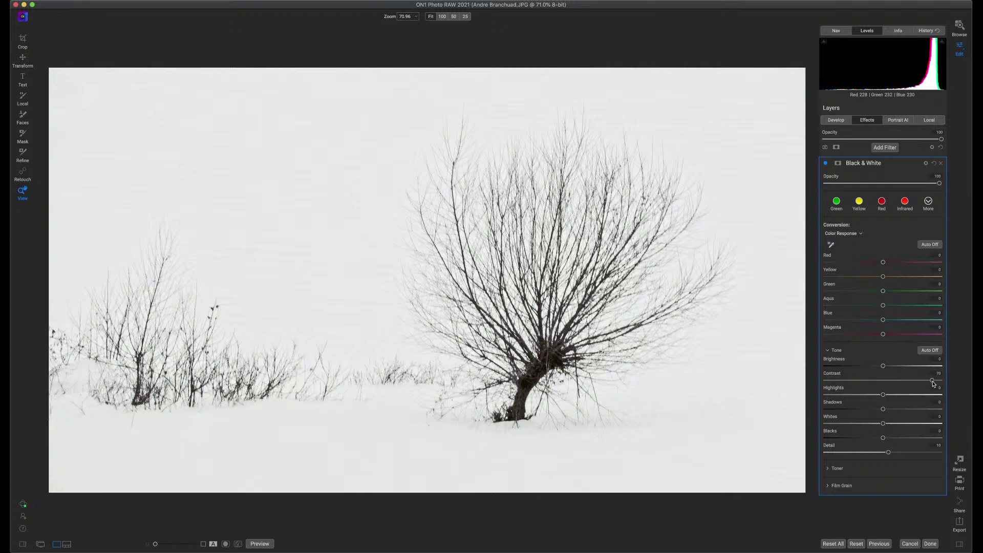
- Try lowering the Blue and Aqua responses of the Black & White filter, reset both to 0 and collapse the Tone settings
mouse_move(933, 383)
mouse_down()
mouse_move(833, 383)
mouse_move(932, 384)
mouse_up()
mouse_move(883, 319)
mouse_down()
mouse_move(912, 320)
mouse_move(849, 331)
mouse_move(897, 334)
mouse_move(873, 336)
mouse_up()
drag(916, 306, 876, 307)
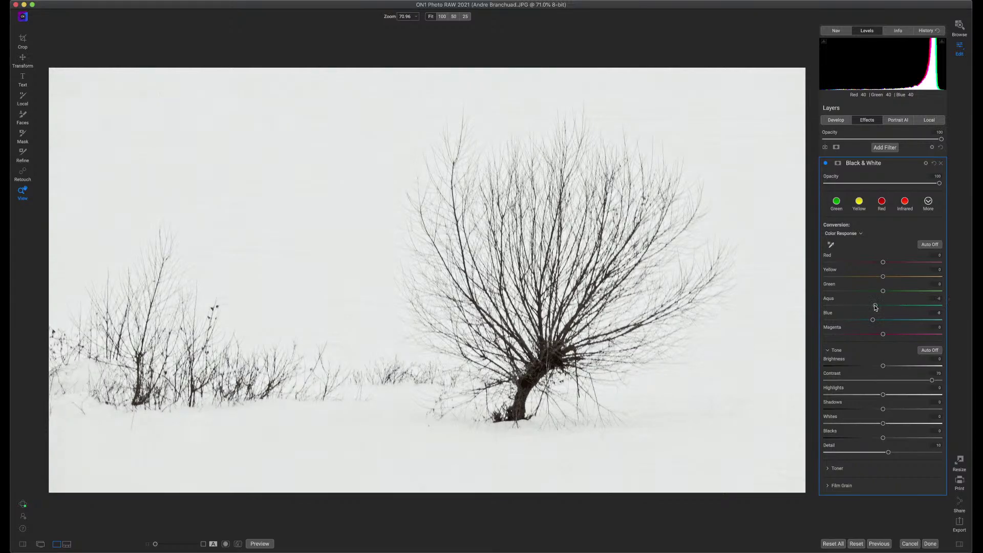
double_click(833, 301)
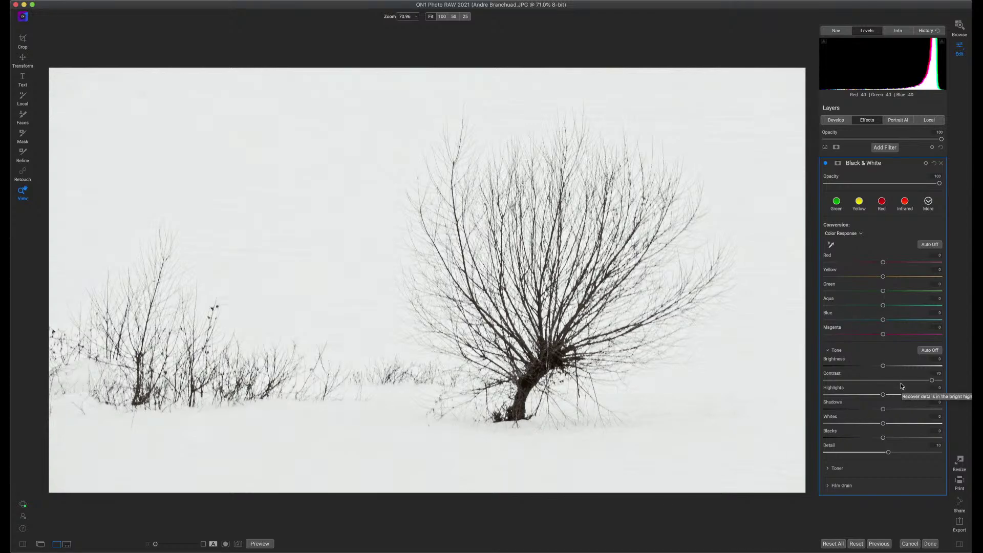
click(827, 351)
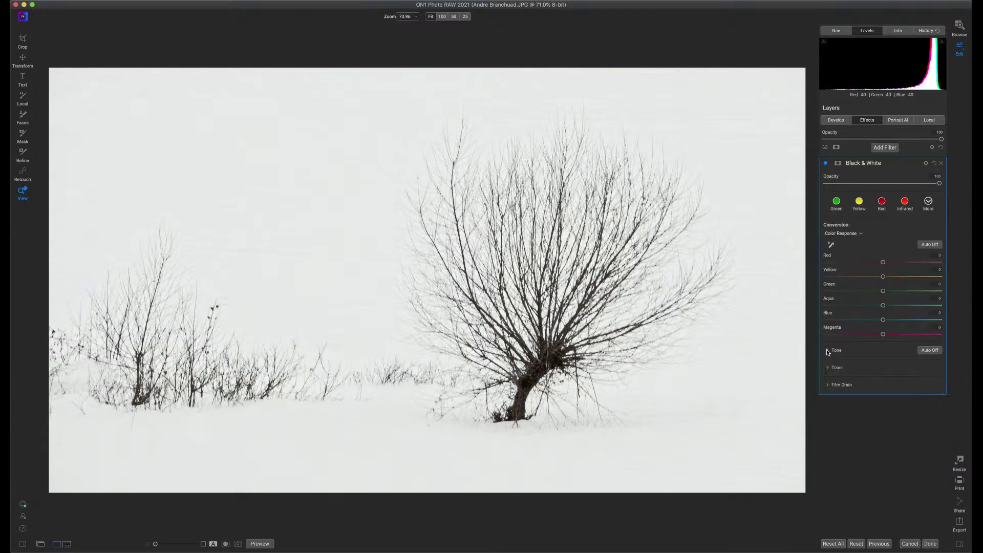
- Collapse the Black & White filter, add a Split Tone filter above it and try the Oats style
click(895, 168)
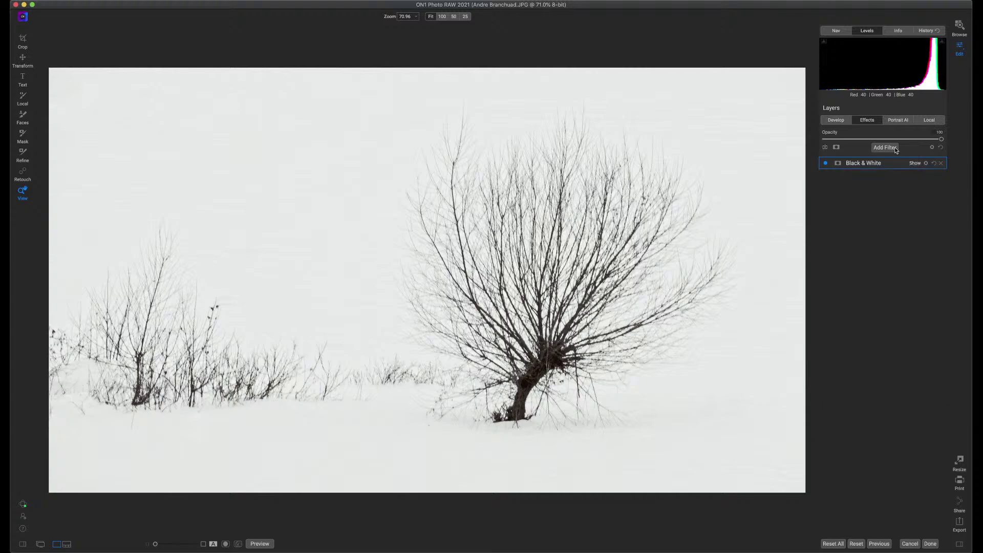
click(895, 146)
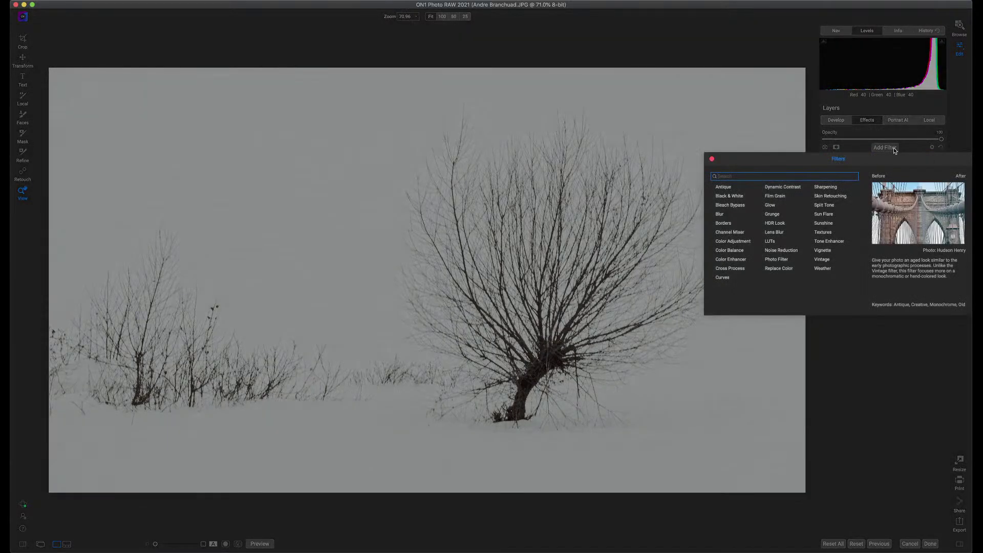
click(824, 205)
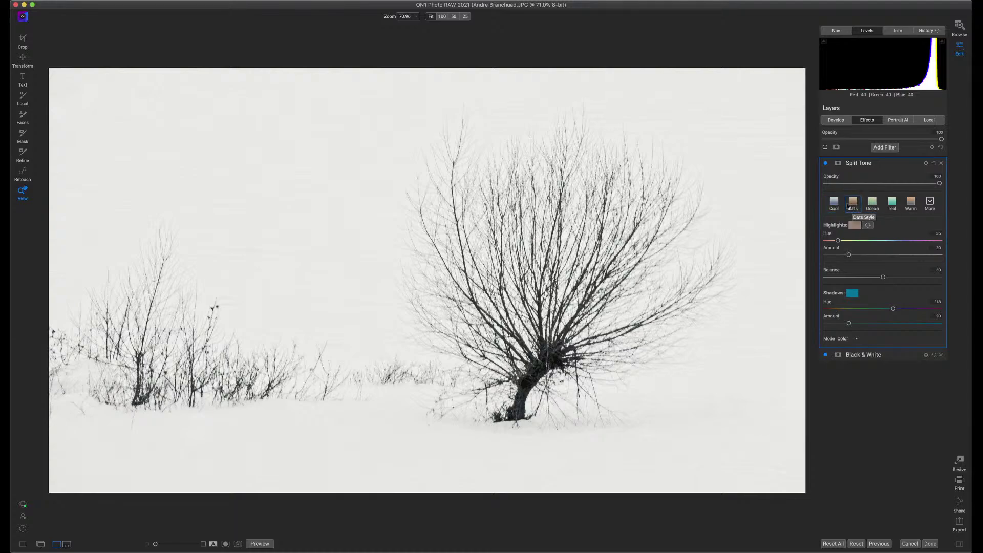
click(854, 204)
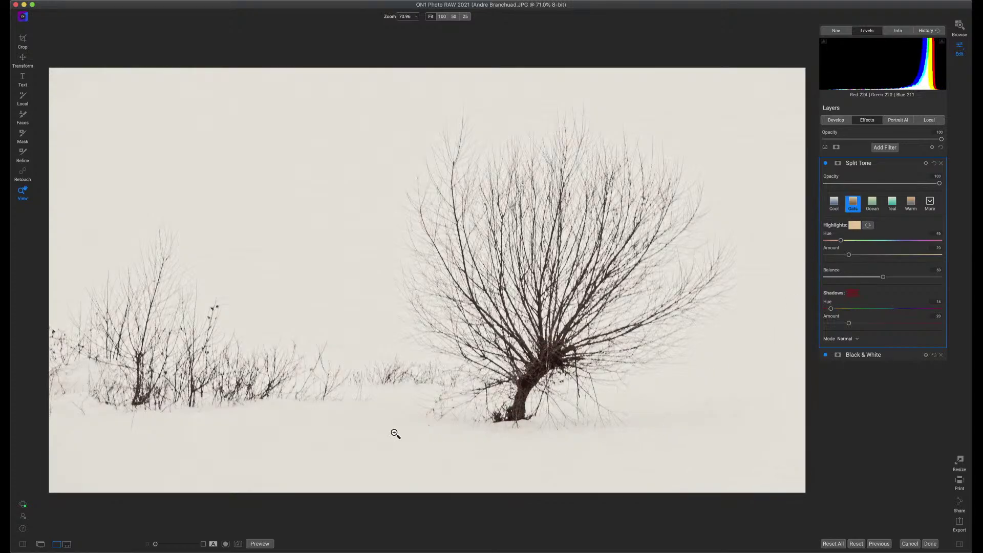
- Apply the Split Tone filter's Teal style, swap its highlight and shadow colors, and lower the highlights amount to about 8
click(892, 204)
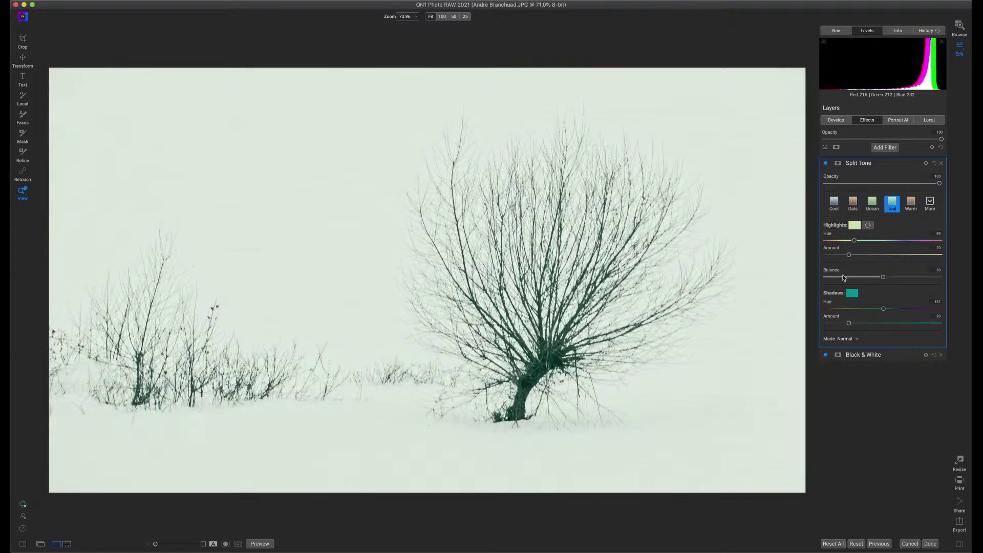
click(869, 226)
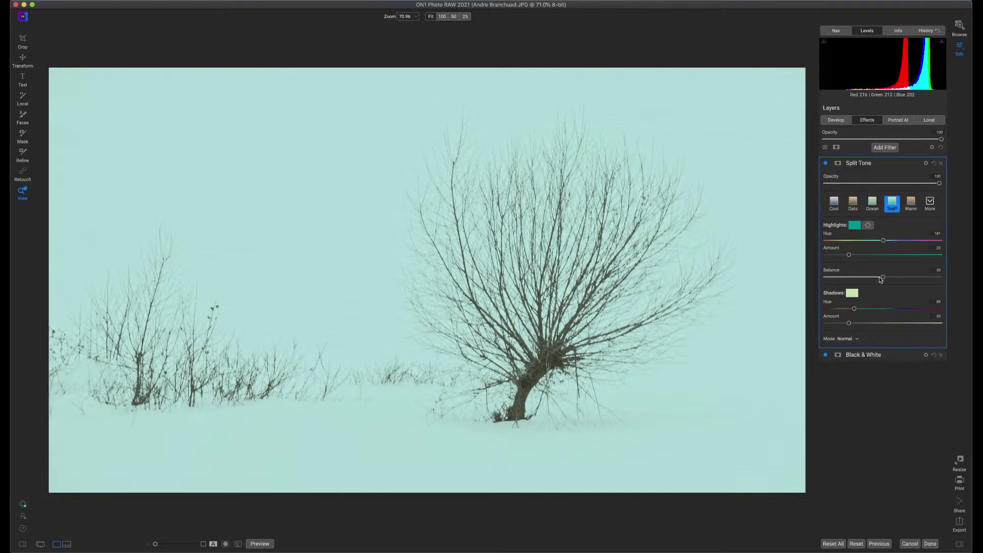
drag(849, 255, 835, 256)
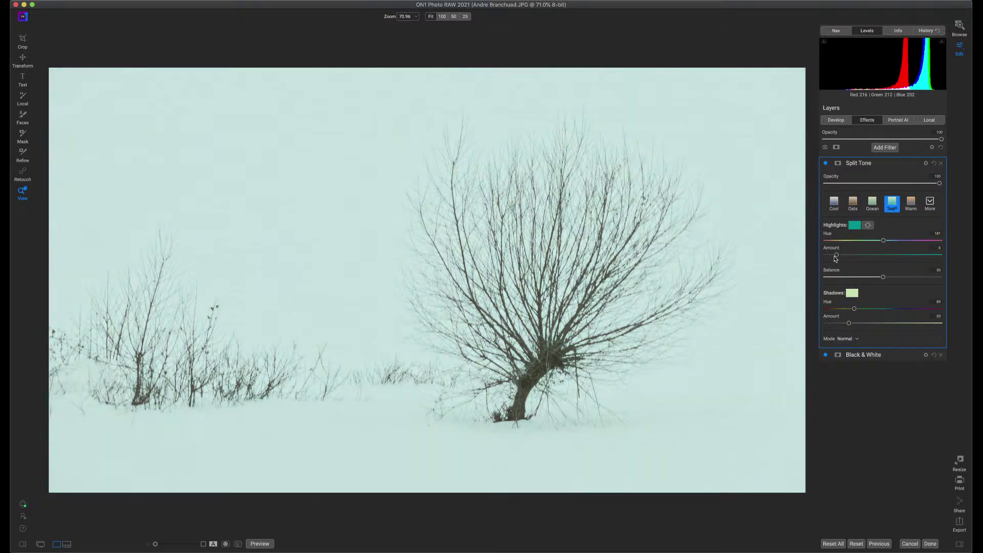
- Try the Teal Split Tone with a shadows amount of about 13 and balance of about 88, and try the Warm style
drag(849, 323, 838, 326)
drag(885, 278, 928, 281)
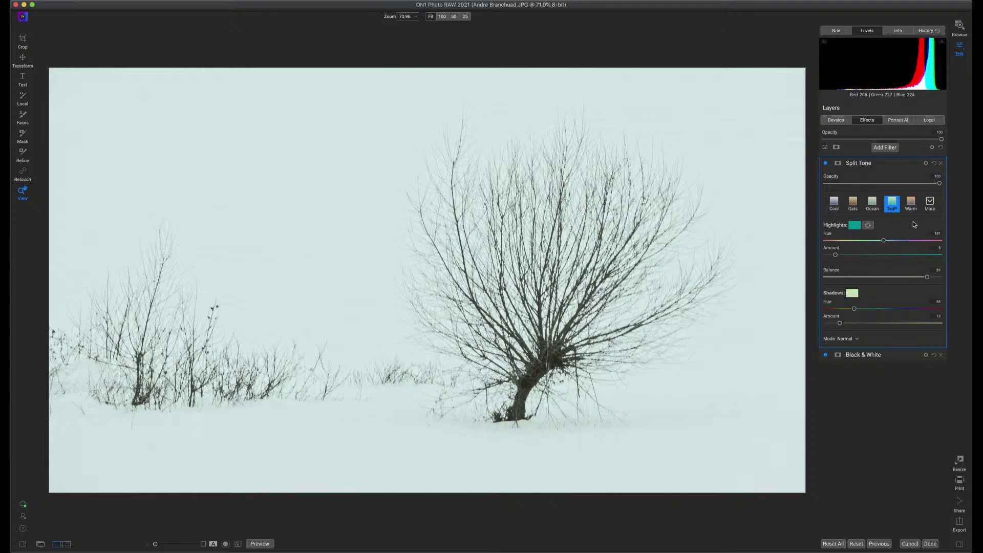
click(911, 205)
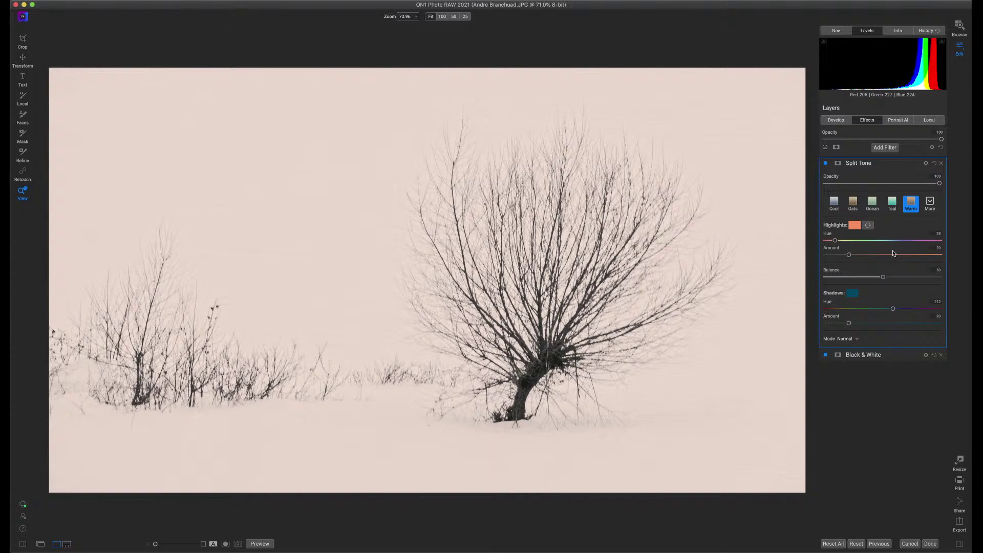
- Apply the Split Tone filter's Oats style, lower its balance to about 13 and collapse the filter
click(854, 203)
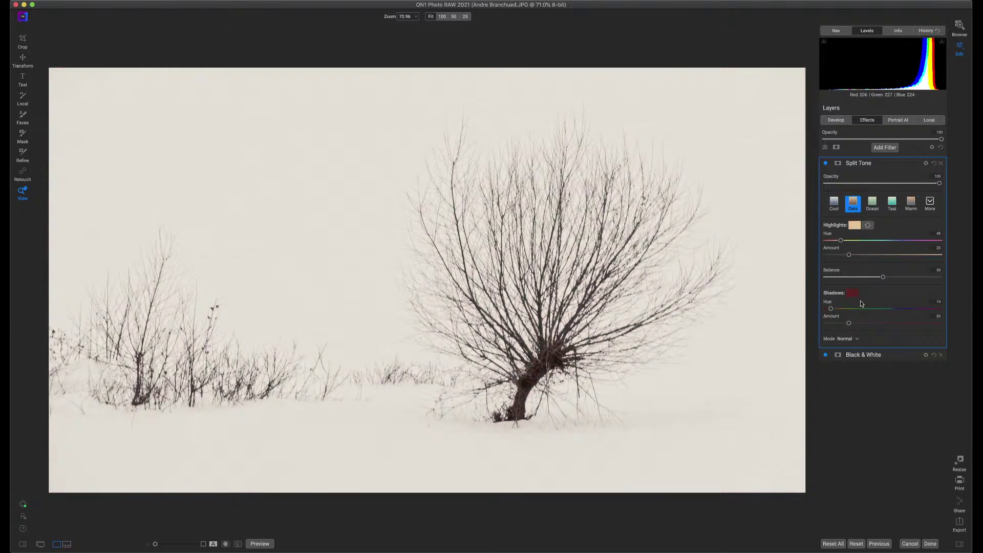
drag(884, 278, 850, 285)
click(854, 108)
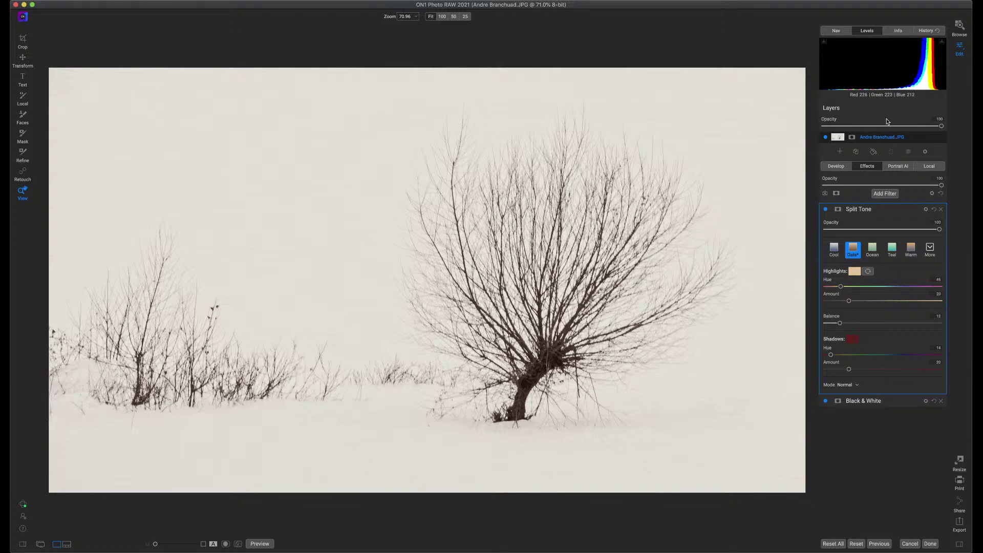
click(866, 113)
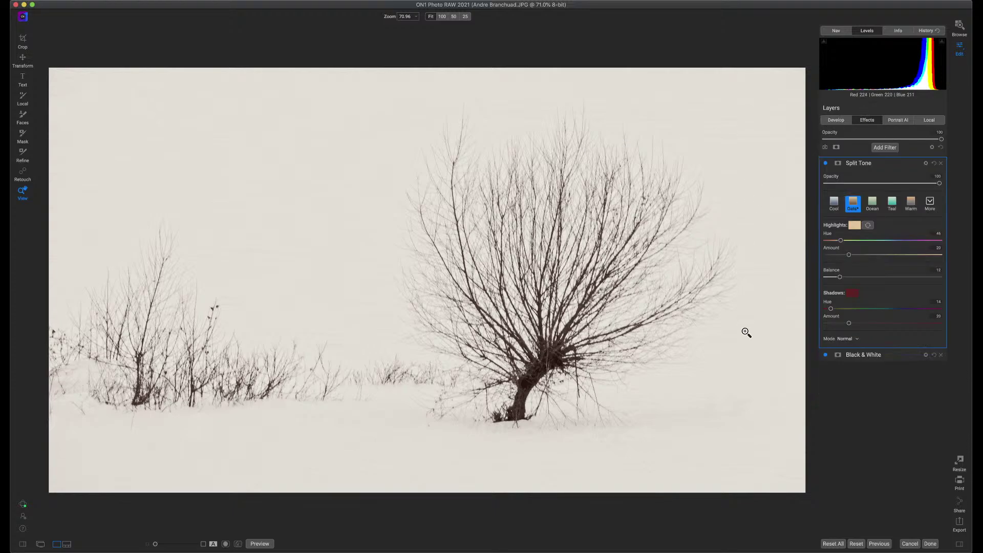
click(883, 164)
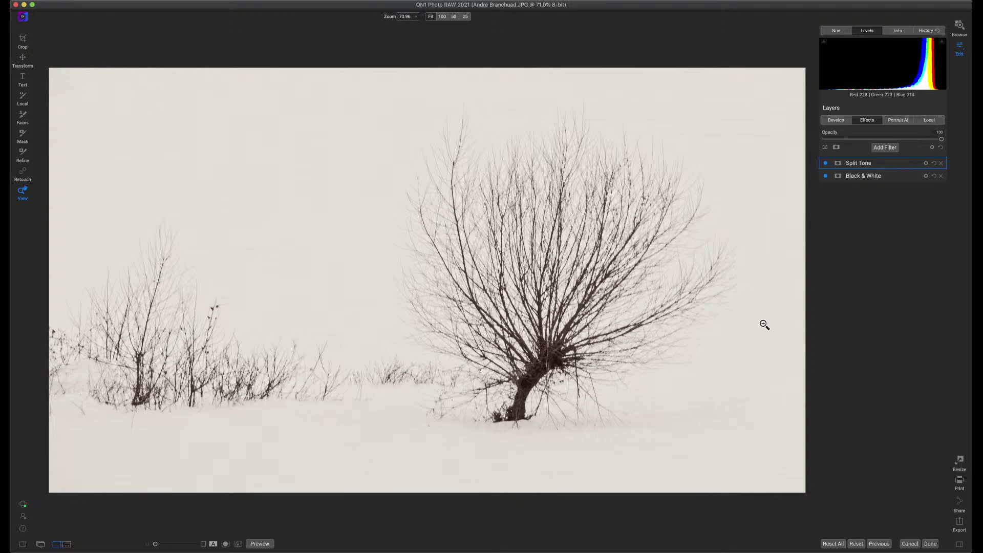
- Show the filmstrip, open the orange car photo and hide the filmstrip for a larger view
key(super+shift+f)
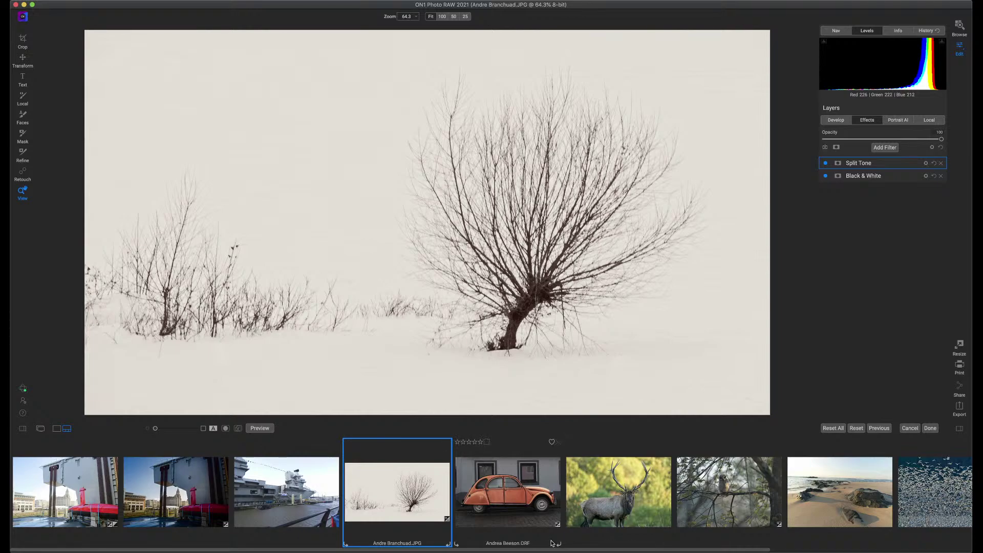
click(496, 494)
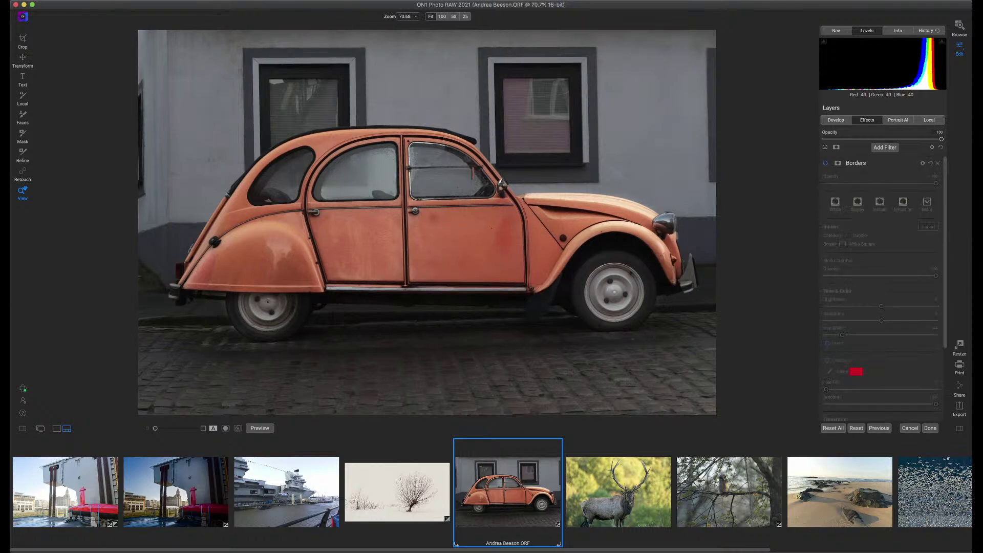
click(56, 429)
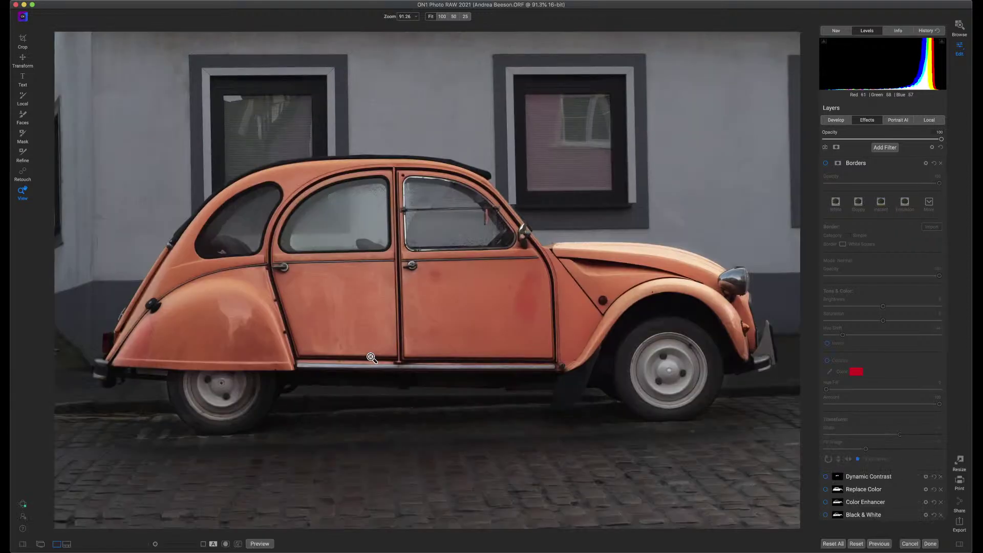
- Compare the orange car photo's original and edited versions twice, ending on the edited version
key(backslash)
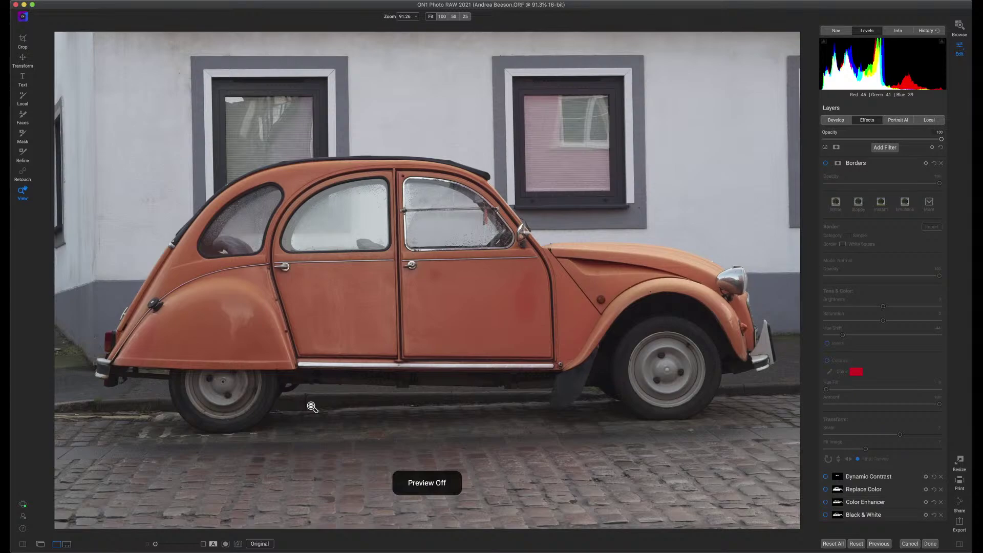
key(backslash)
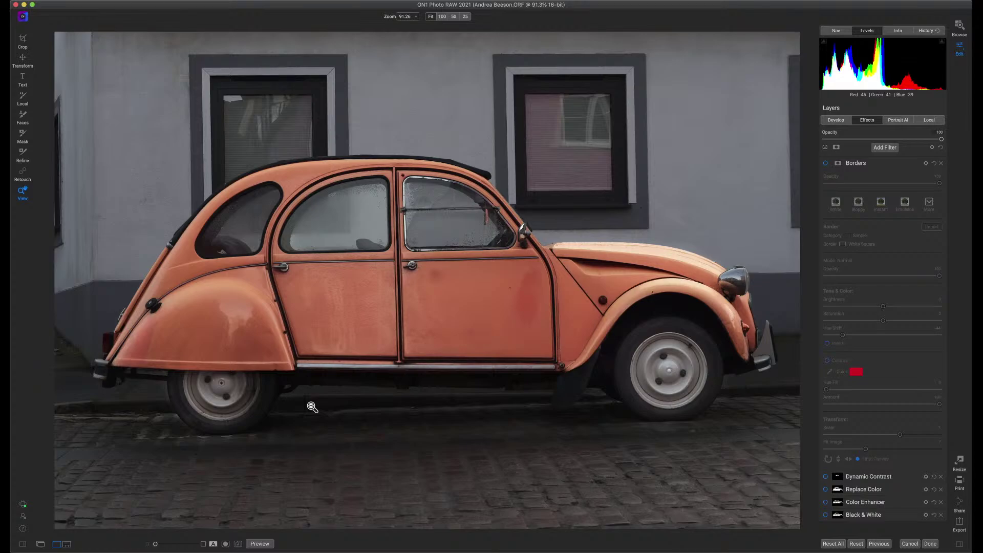
key(super+p)
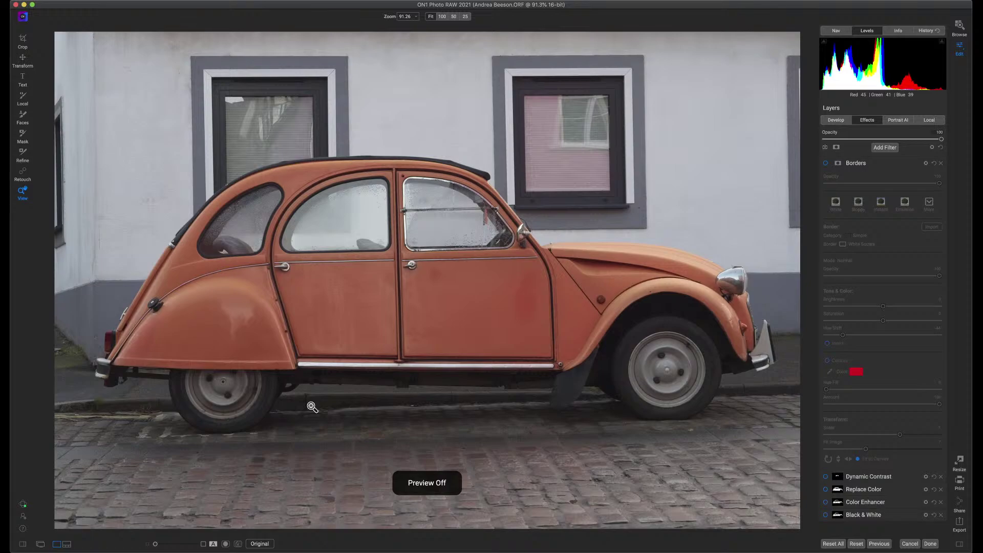
key(backslash)
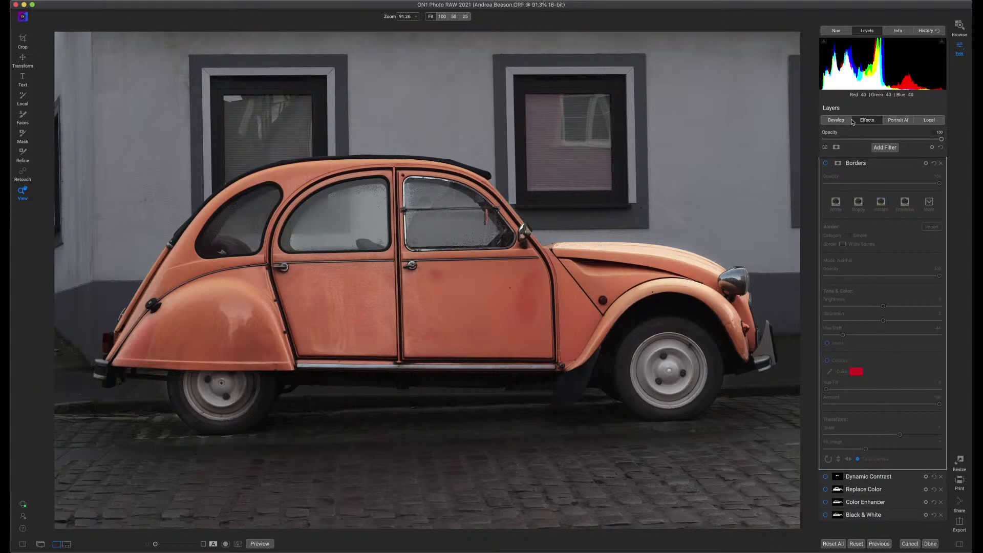
- Review the car photo's Develop settings and Effects filters, show its Local adjustments and collapse the first adjustment
click(836, 121)
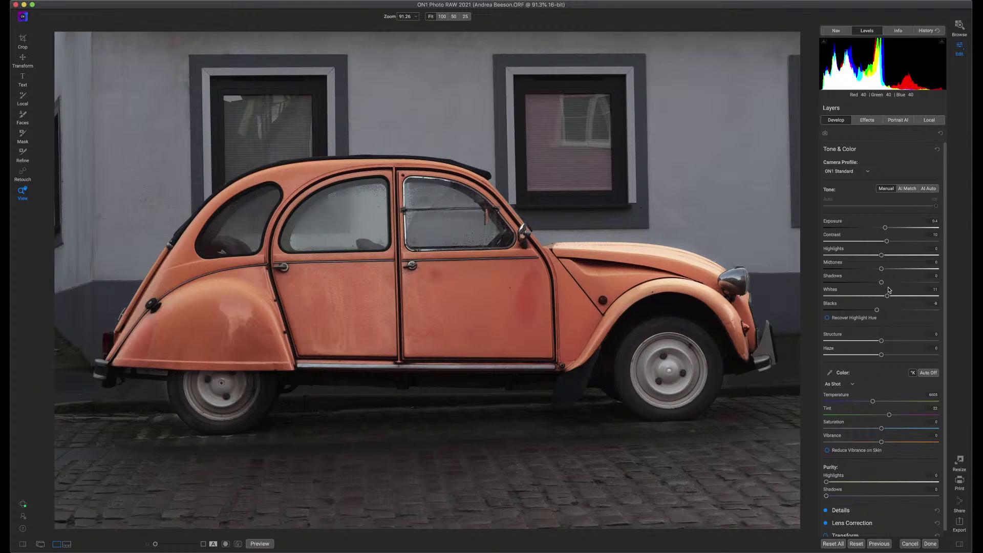
click(873, 130)
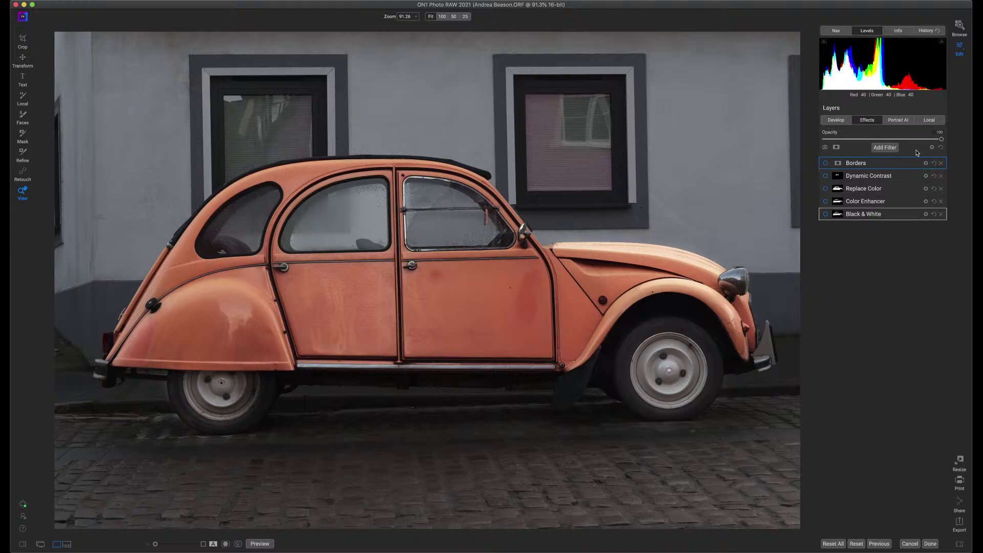
click(929, 121)
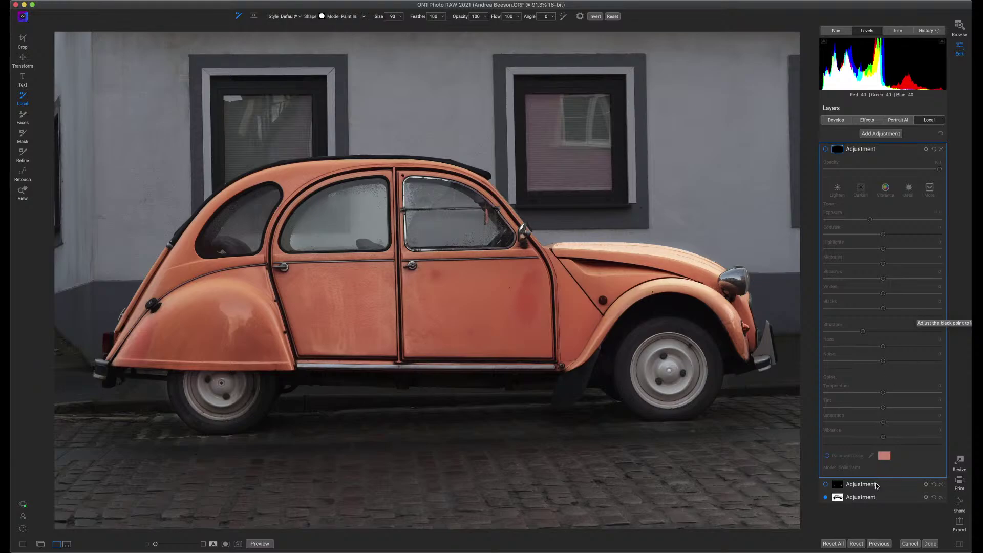
click(890, 149)
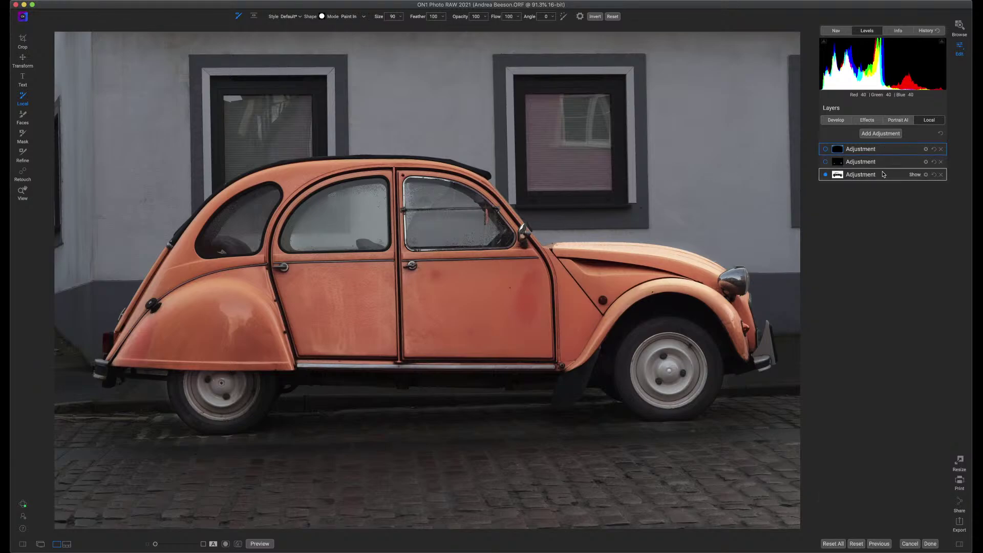
- Turn the background-darkening local adjustment off and on for comparison, and show its tone and color settings
click(825, 174)
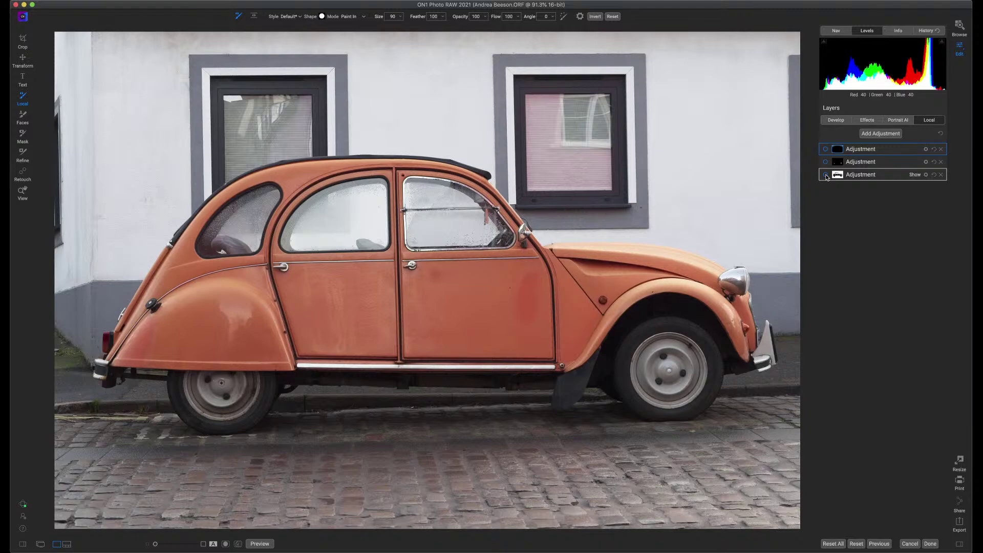
click(826, 175)
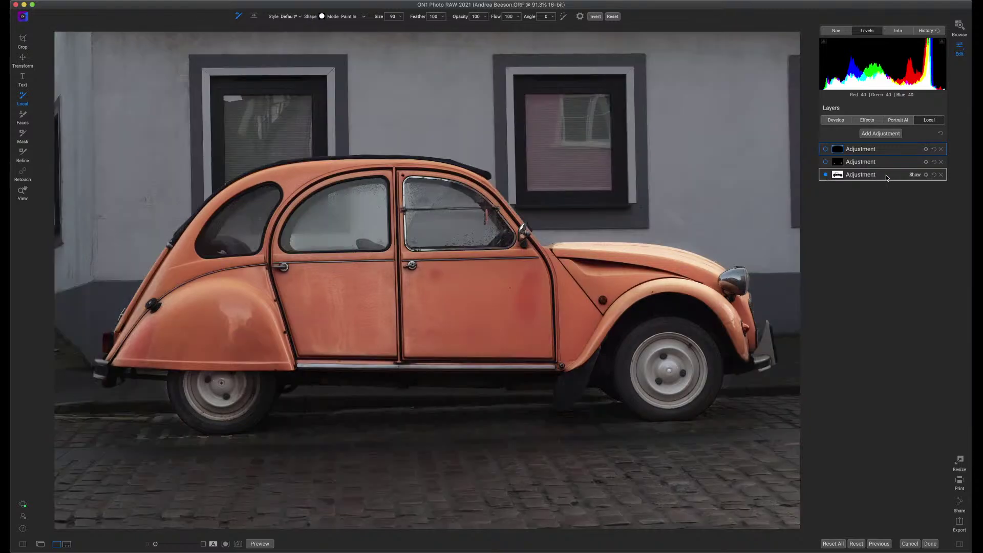
key(z)
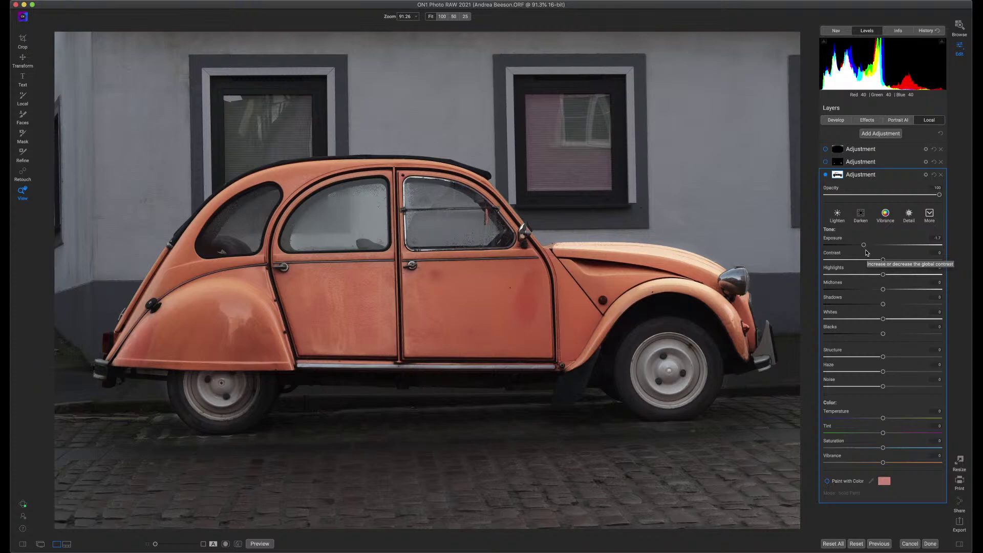
- Show the mask options of the background-darkening adjustment, view its mask on the photo, restore the normal view and collapse the adjustment
click(840, 177)
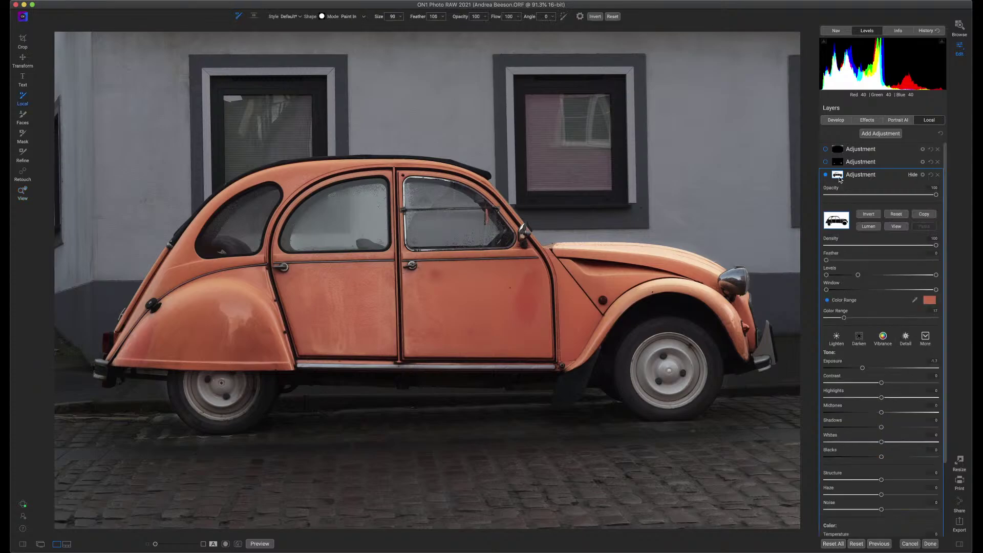
click(896, 227)
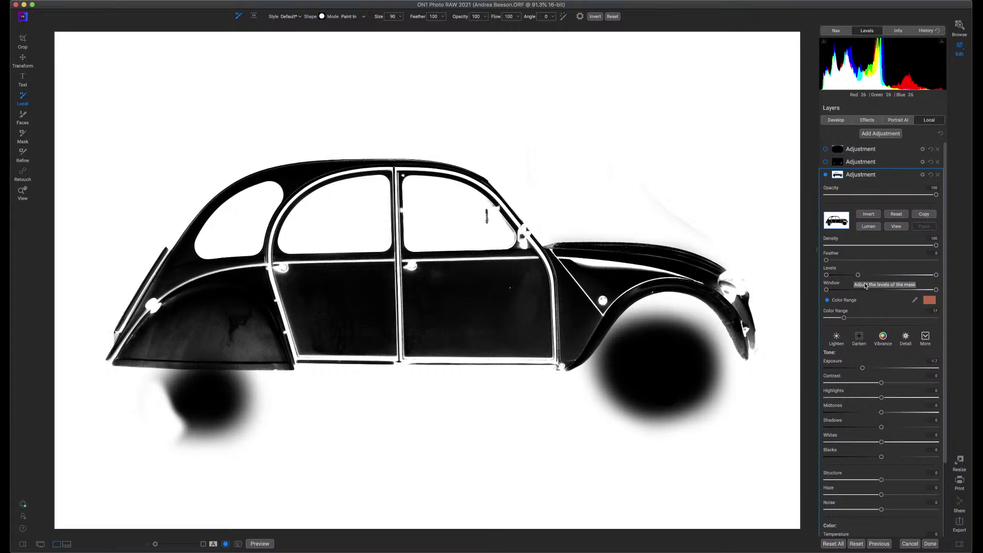
click(895, 227)
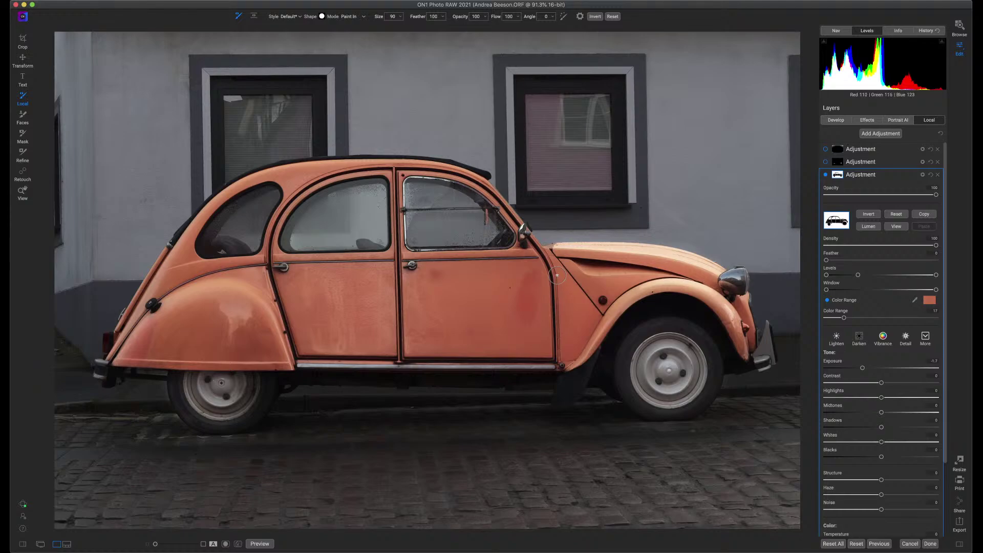
click(891, 178)
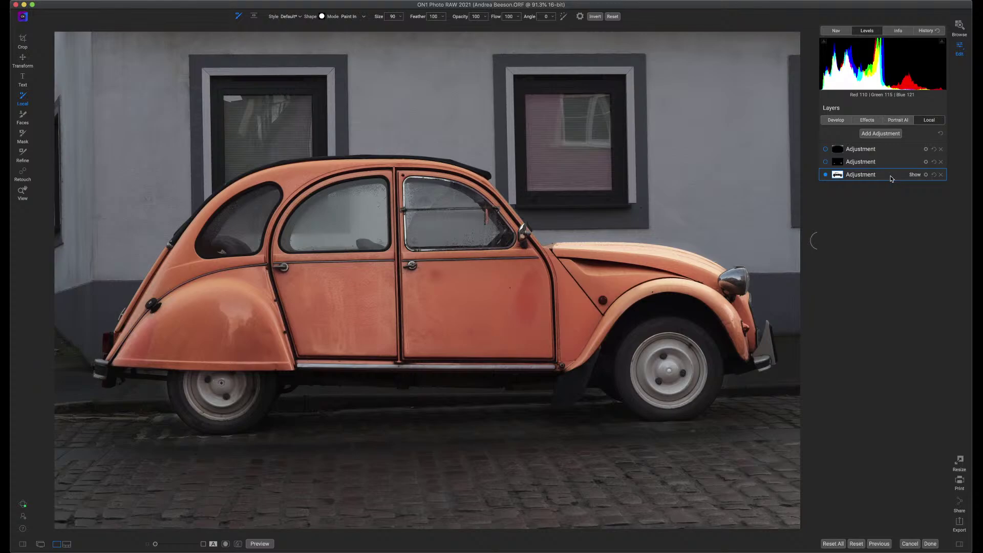
- Turn on the second local adjustment, and turn the first one on and off to compare its effect
click(825, 163)
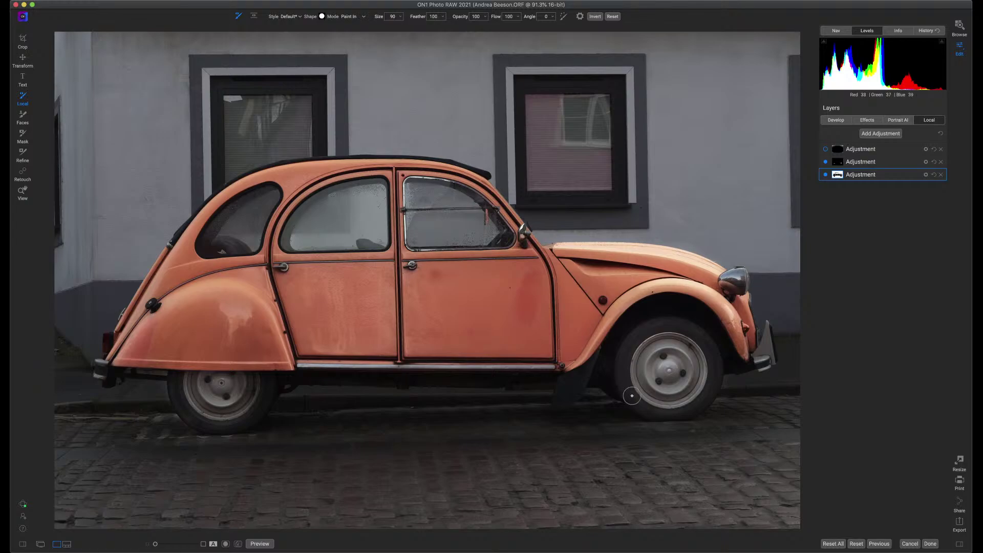
click(826, 150)
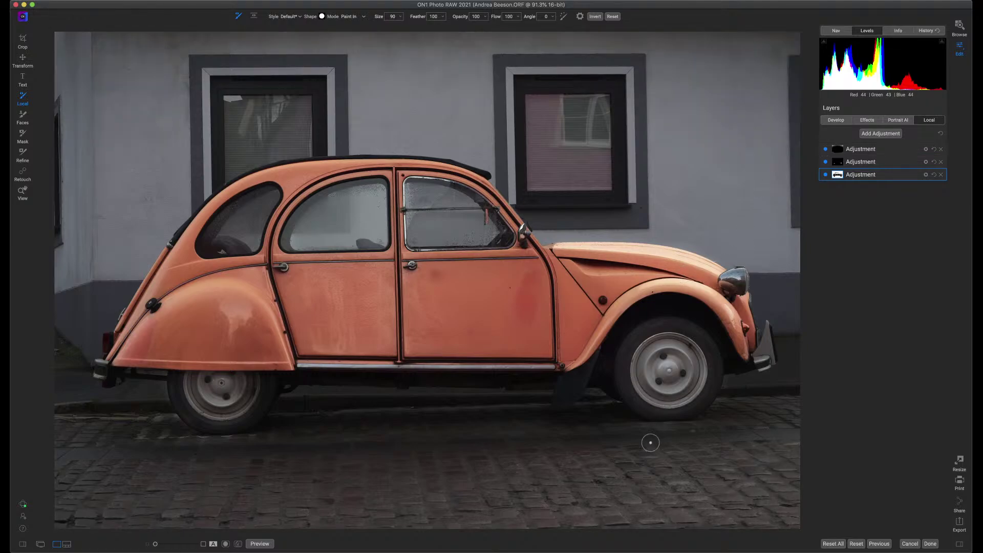
click(826, 150)
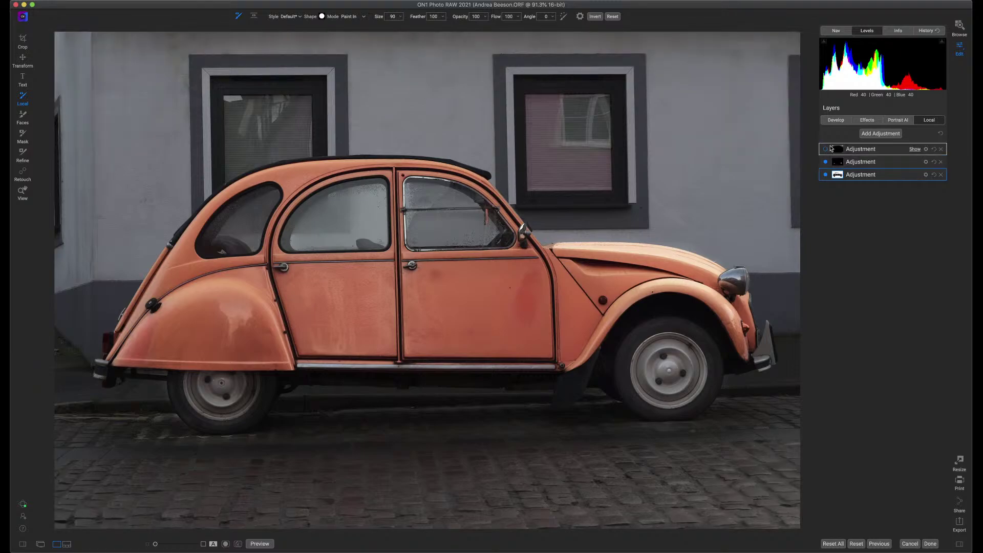
- Turn on the car photo's existing Black & White effect and look through its list of styles
click(867, 122)
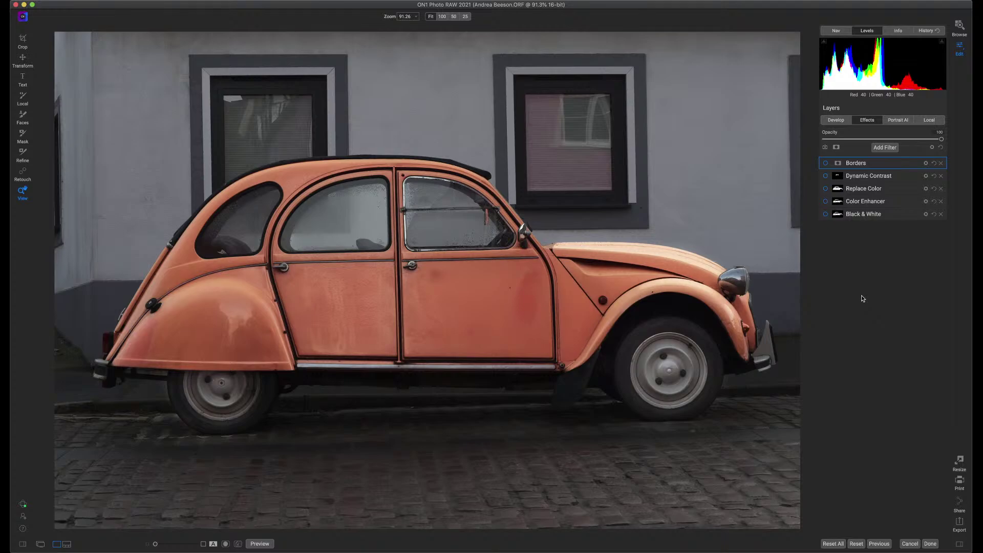
click(896, 215)
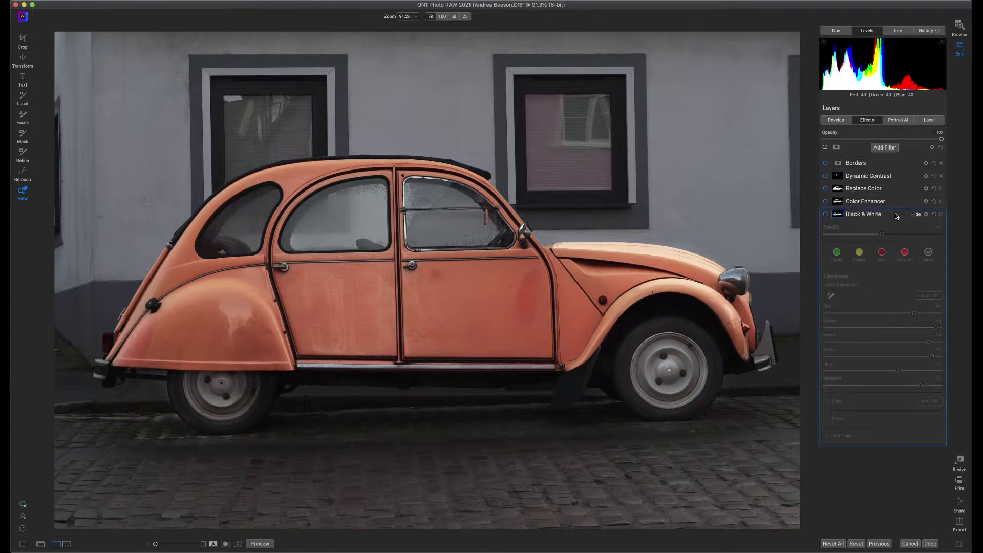
click(825, 215)
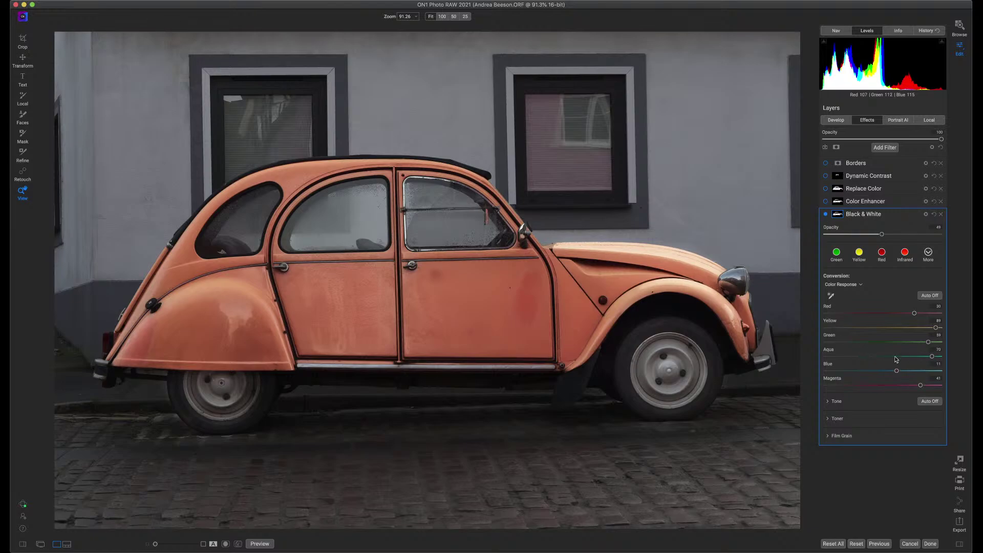
click(928, 253)
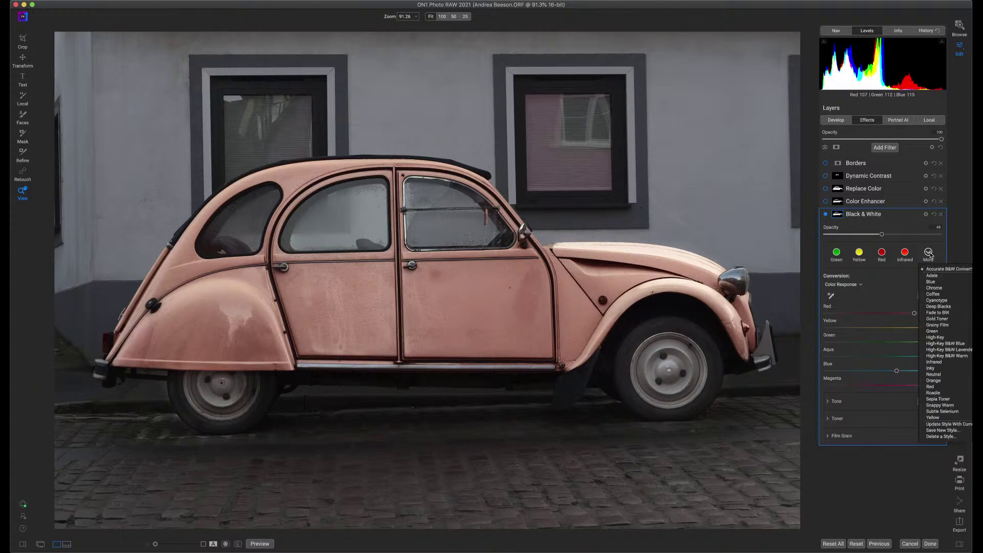
click(930, 254)
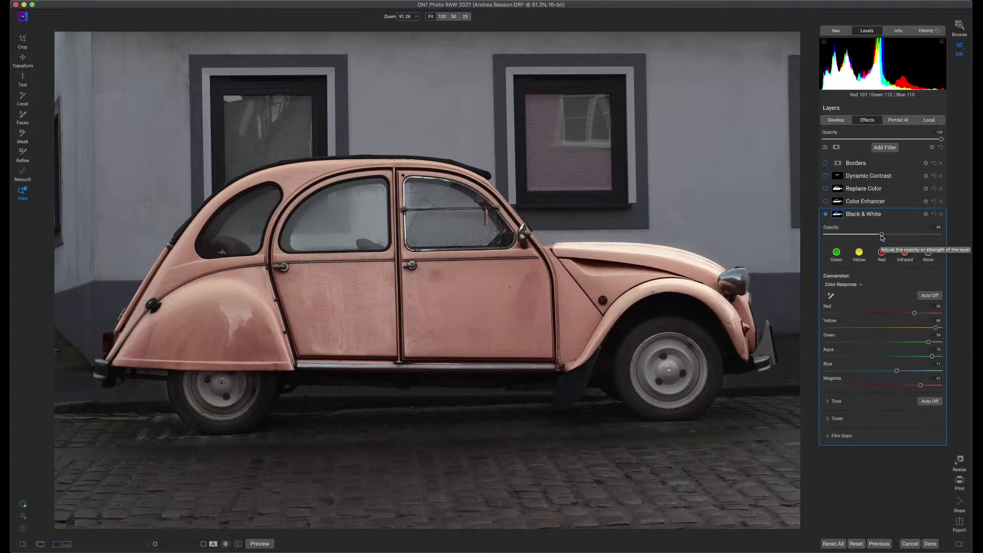
- Set the Black & White filter's opacity to about 50, turn the filter off and toggle the Color Enhancer filter
click(938, 227)
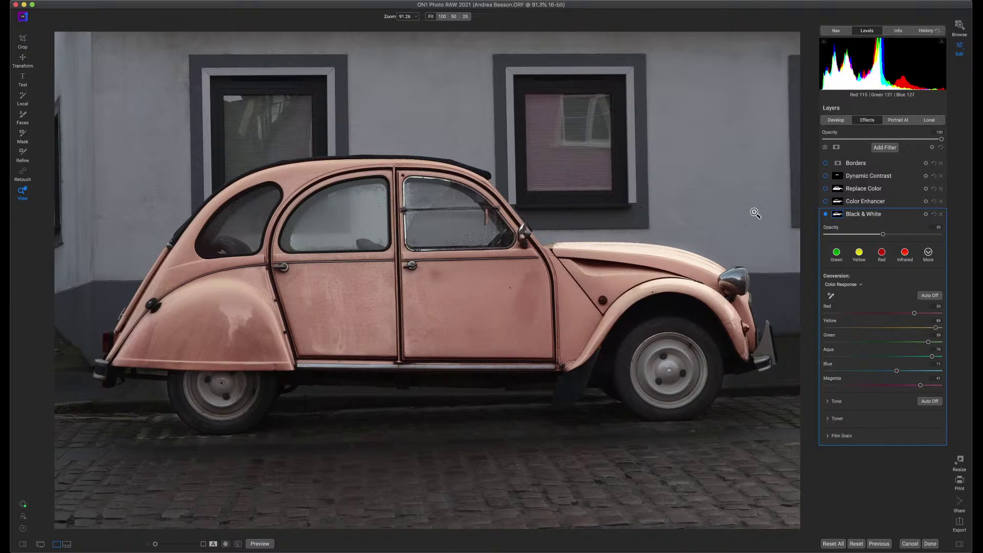
click(826, 216)
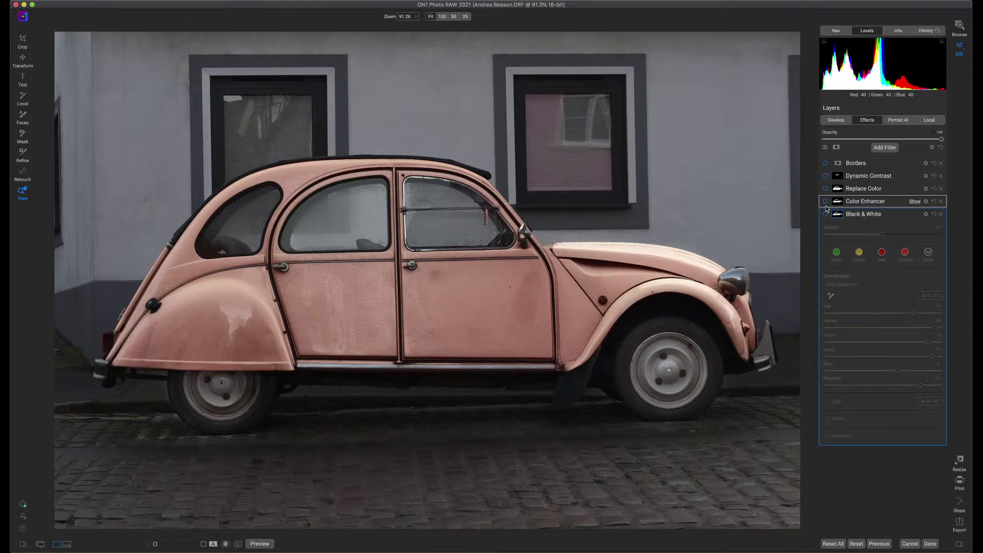
click(826, 203)
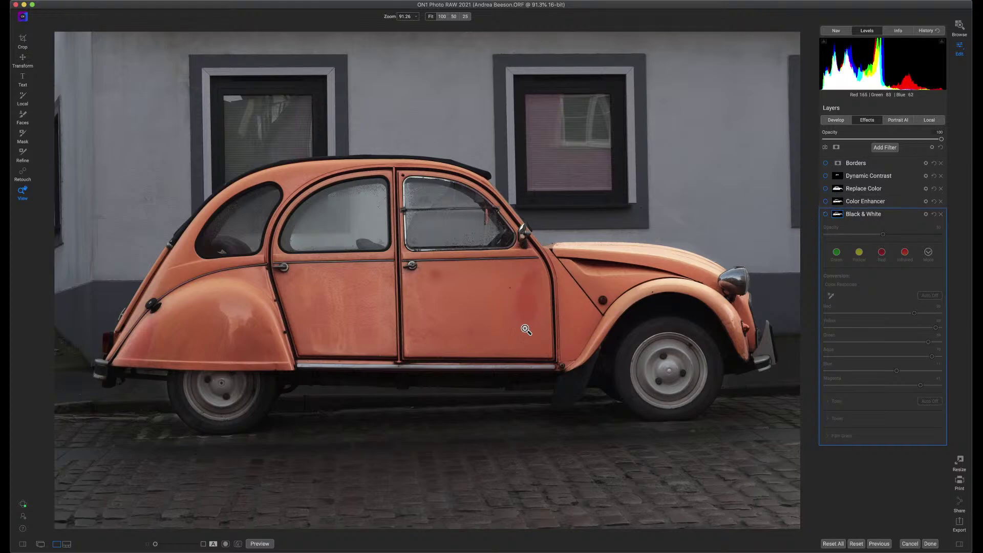
- Try the Color Enhancer's orange Hue at 100 on the car, return it to -100 and turn the filter off
click(826, 202)
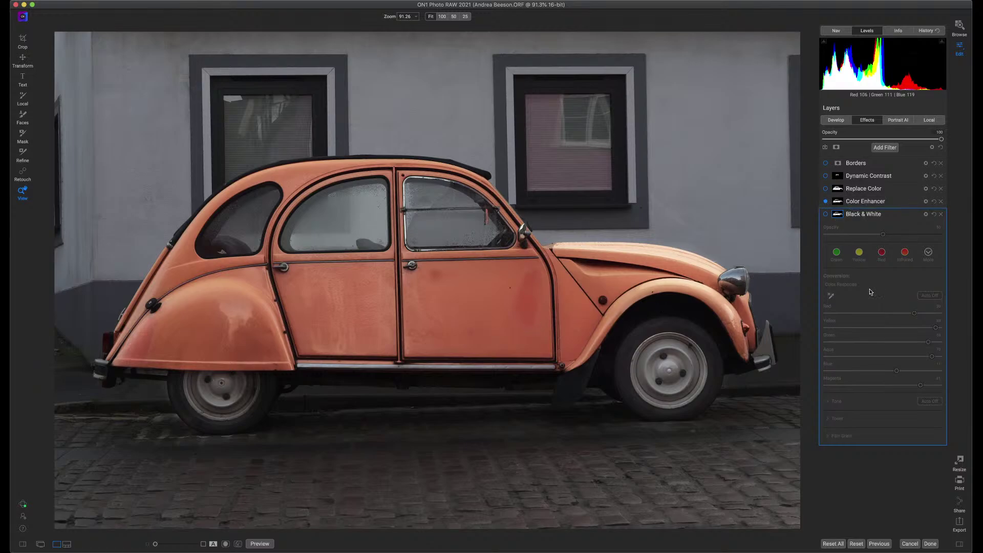
click(888, 202)
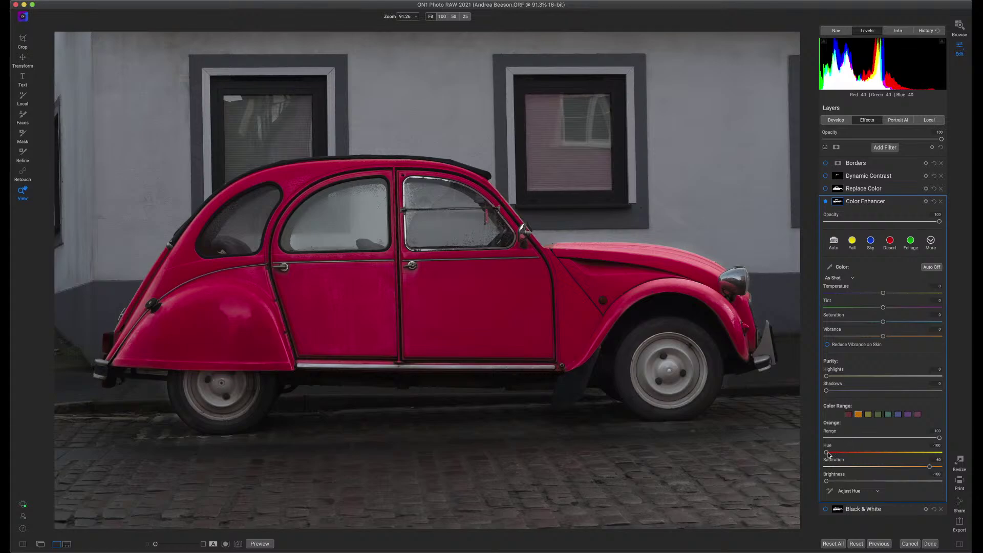
drag(829, 454, 942, 453)
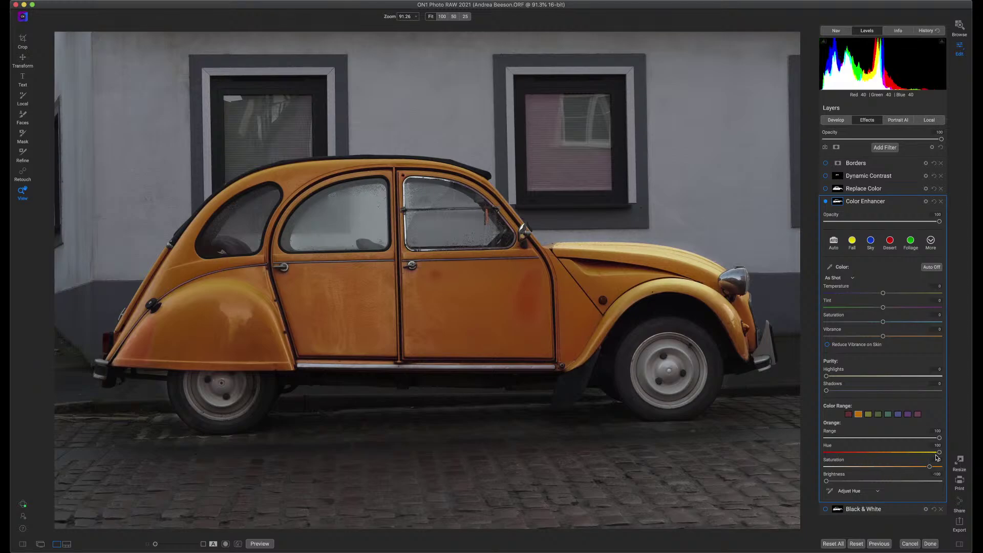
drag(938, 458, 810, 469)
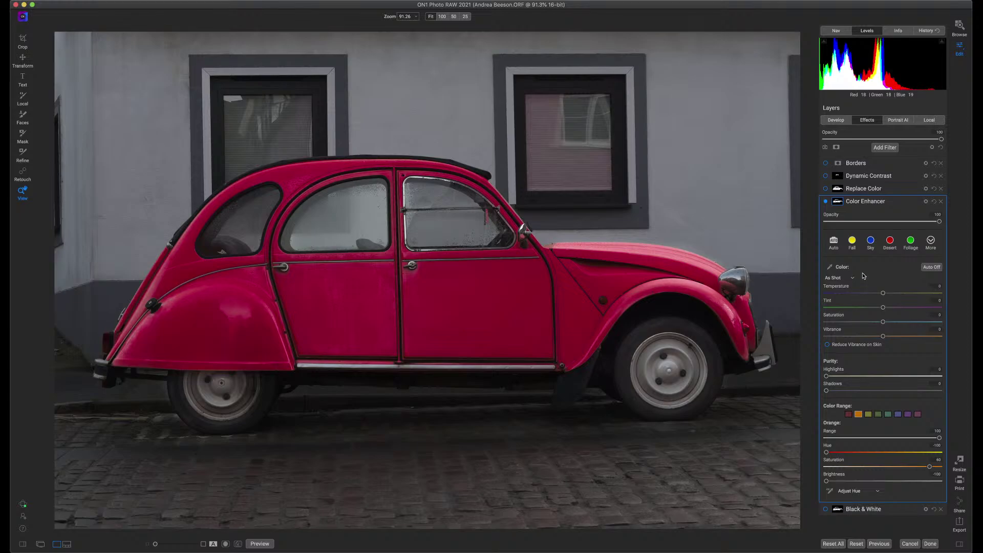
click(901, 204)
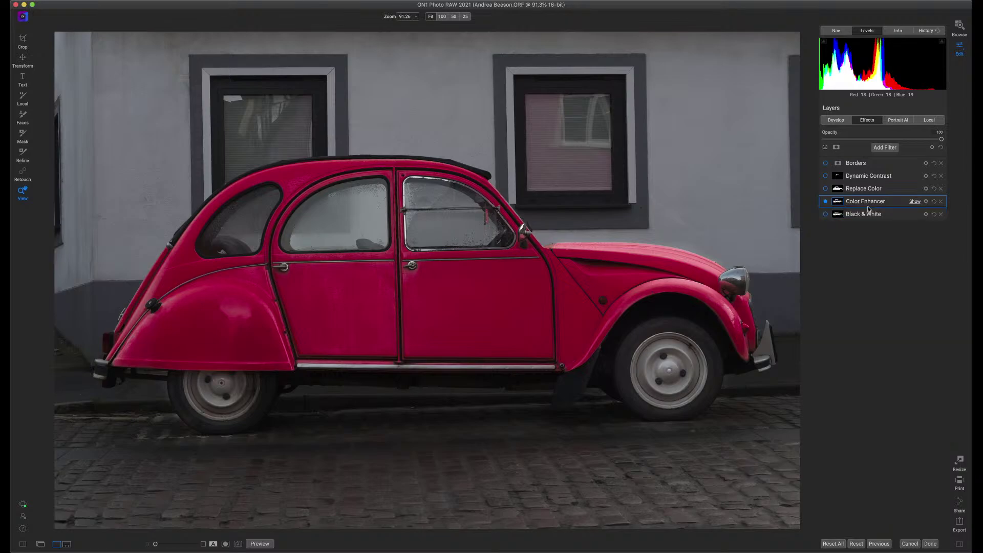
click(826, 202)
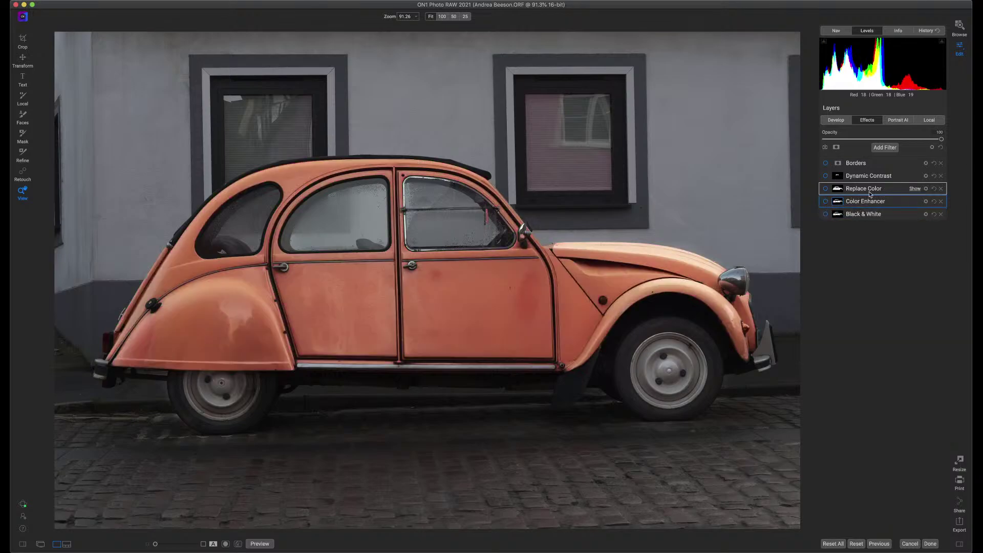
- Turn on the Replace Color filter and shift its replacement hue through deep blue to light blue, at 204
click(826, 190)
click(897, 192)
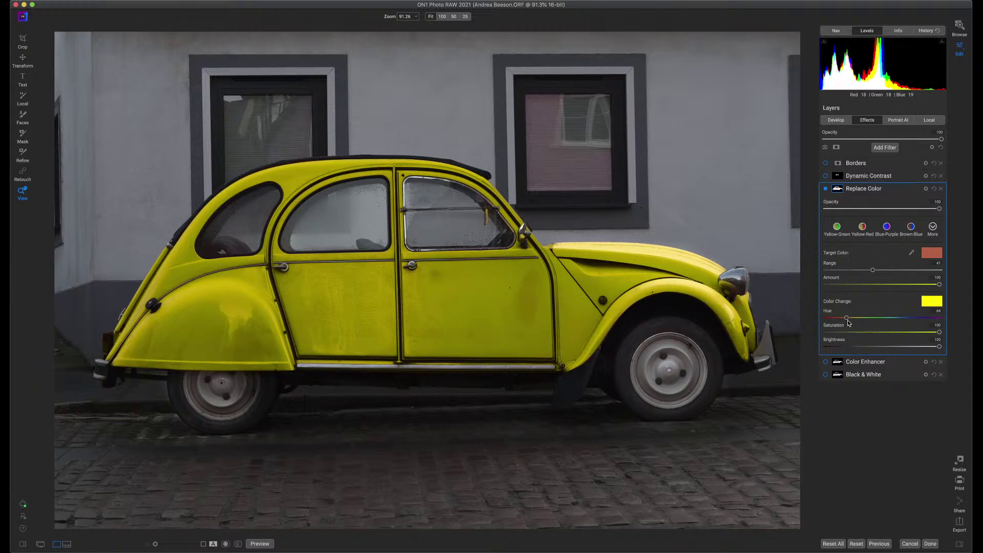
drag(847, 320, 905, 319)
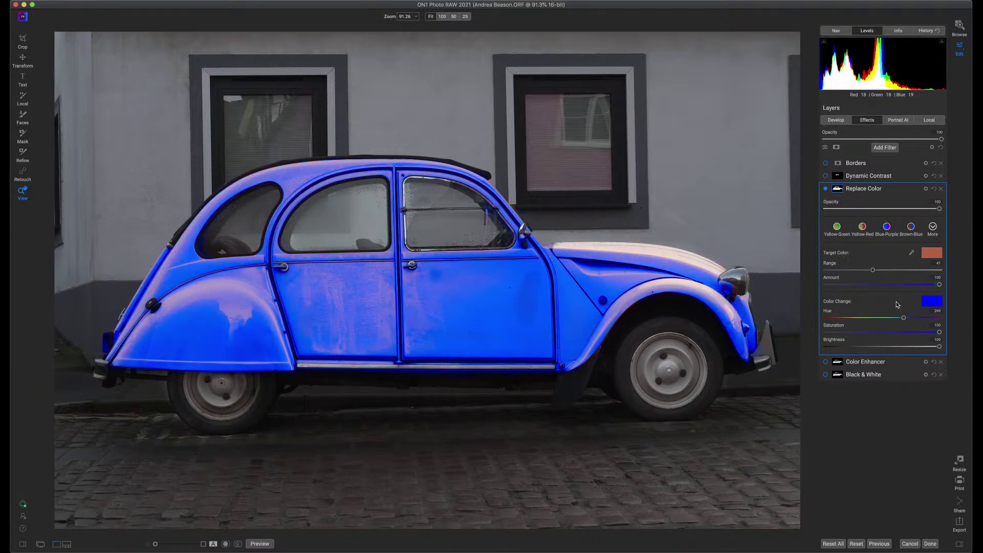
mouse_move(904, 320)
mouse_down()
mouse_move(939, 320)
mouse_move(886, 320)
mouse_up()
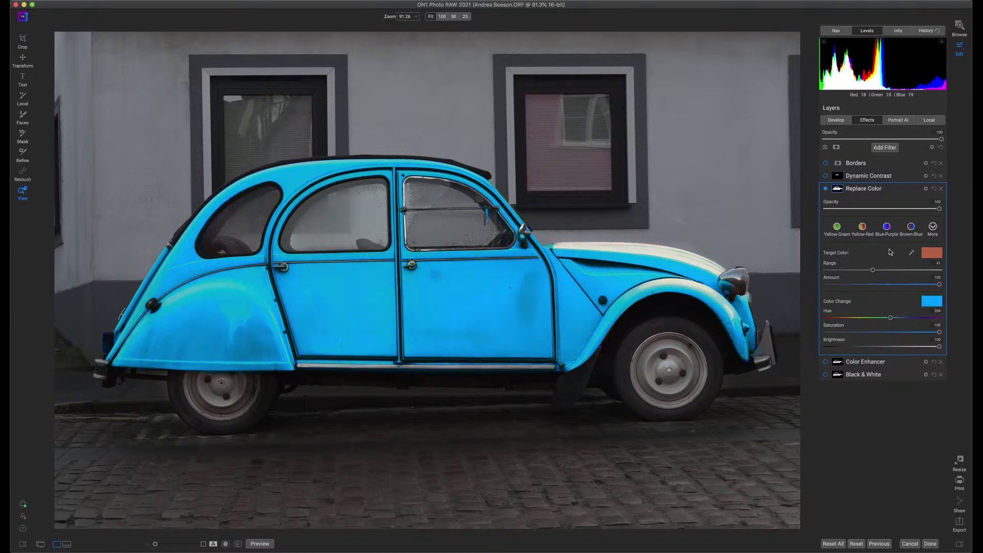
click(867, 187)
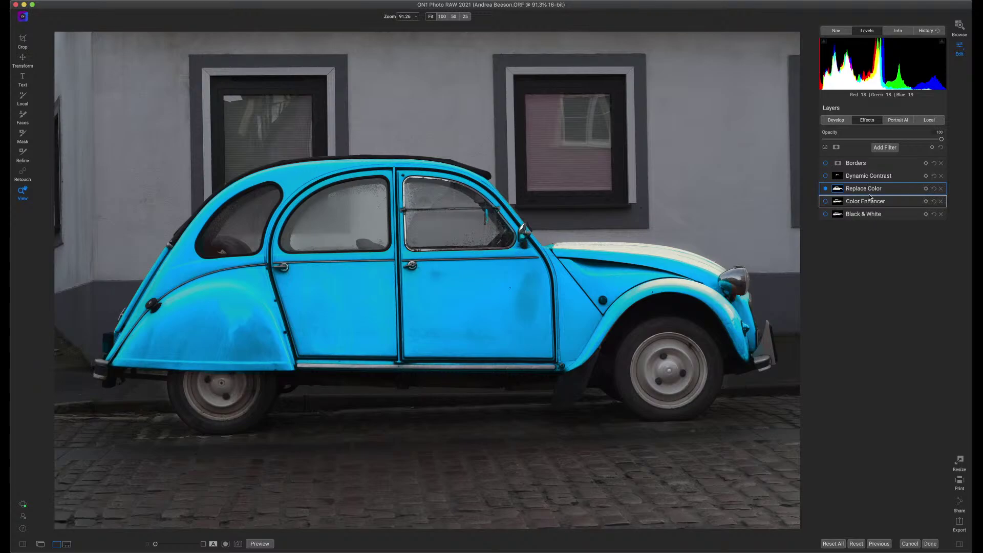
- Glance at the Color Enhancer settings, reopen Replace Color and choose the saved white swatch as the replacement colour
click(897, 203)
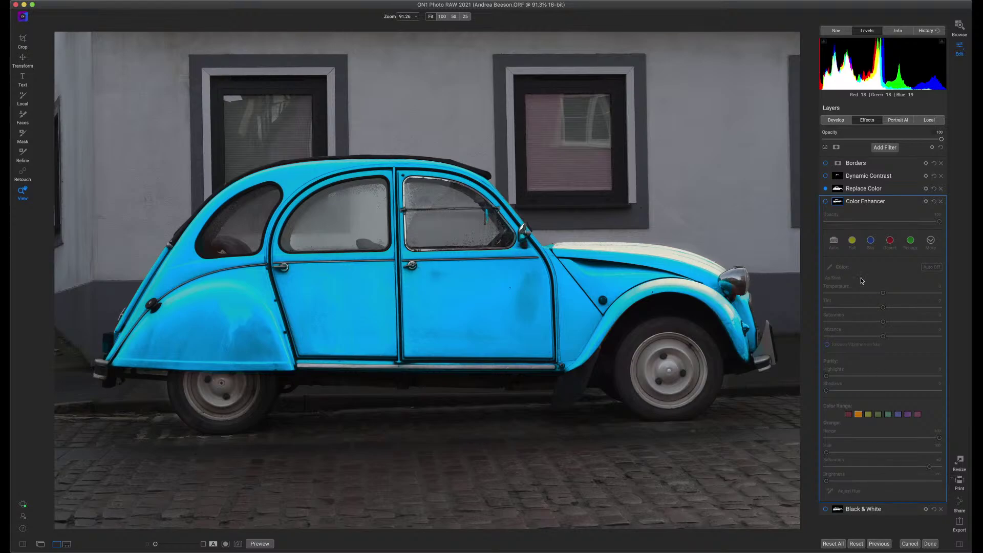
click(891, 204)
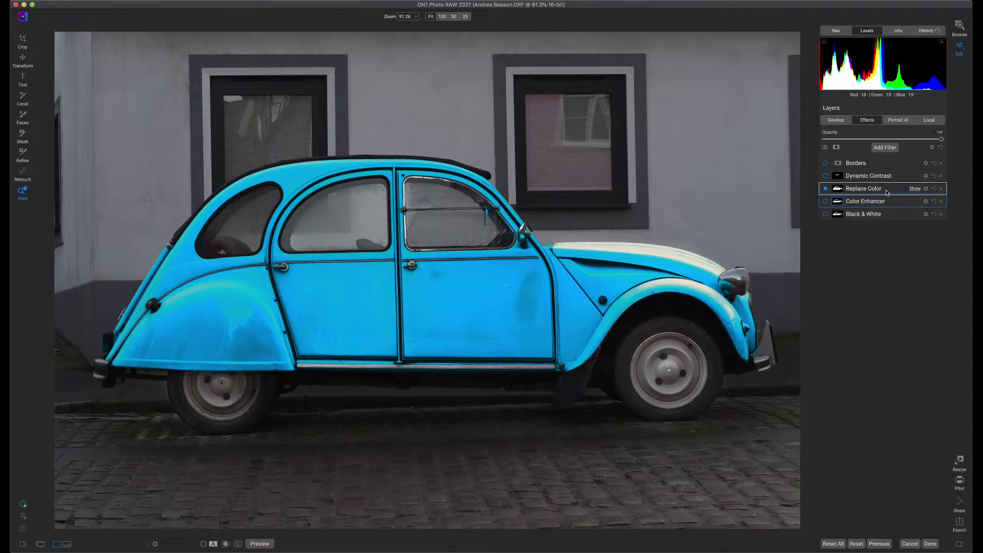
click(887, 193)
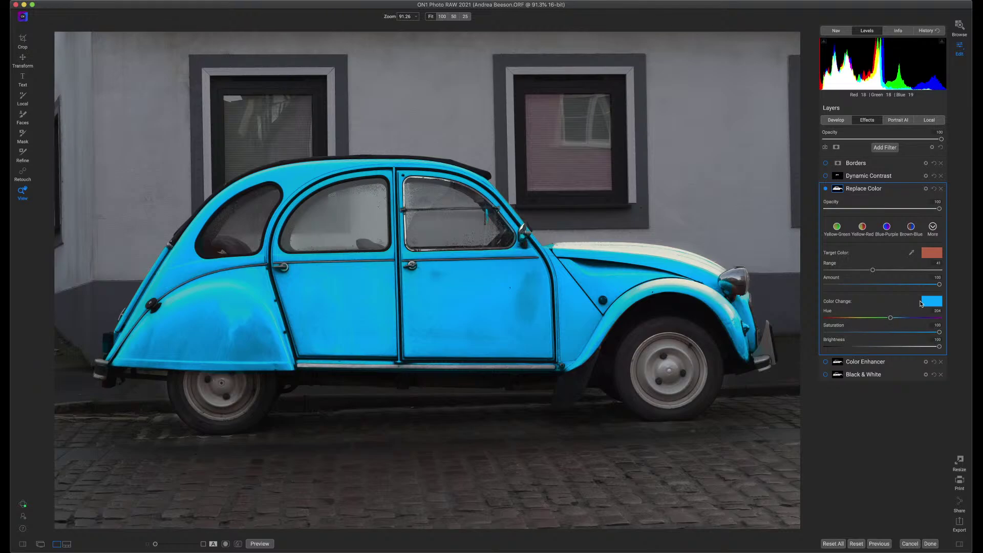
click(937, 305)
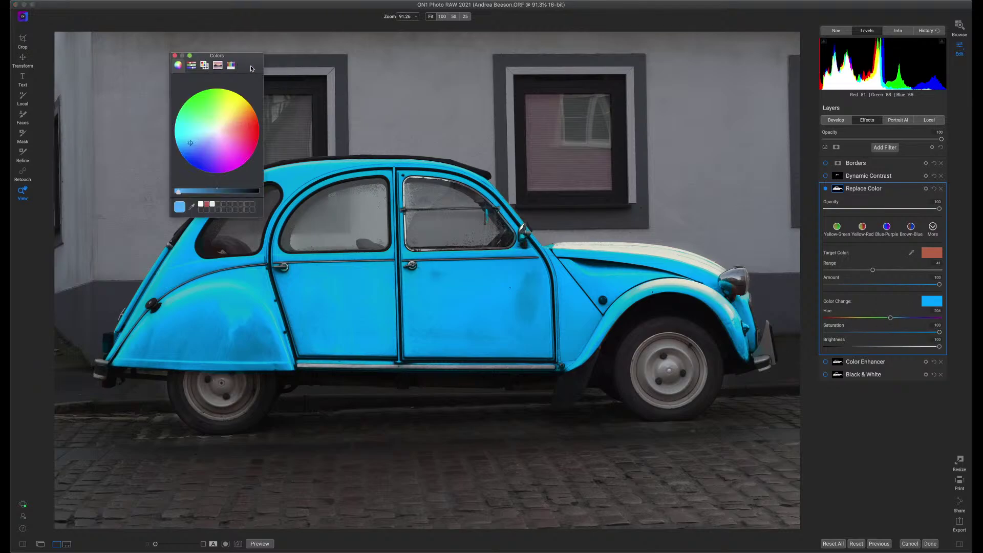
drag(215, 56, 708, 59)
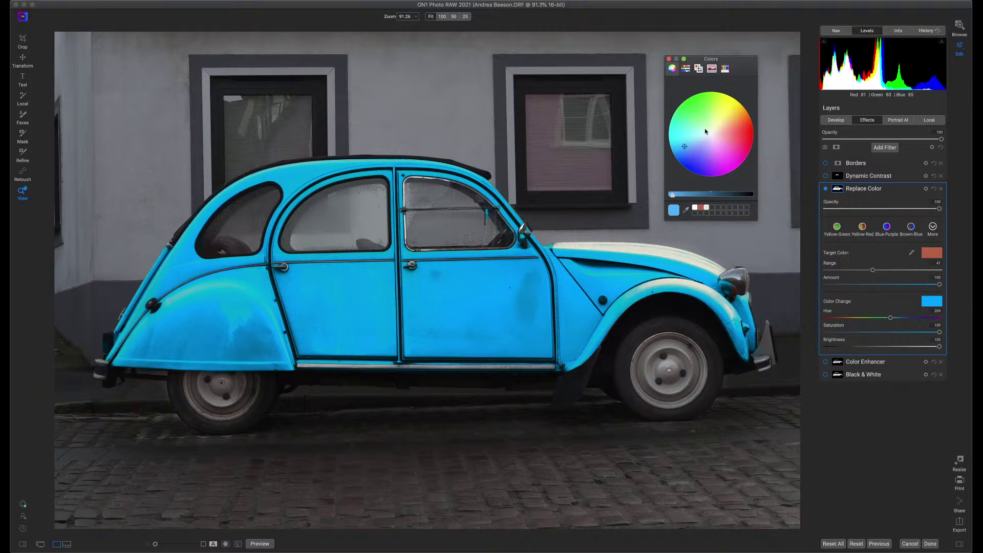
drag(686, 150, 711, 136)
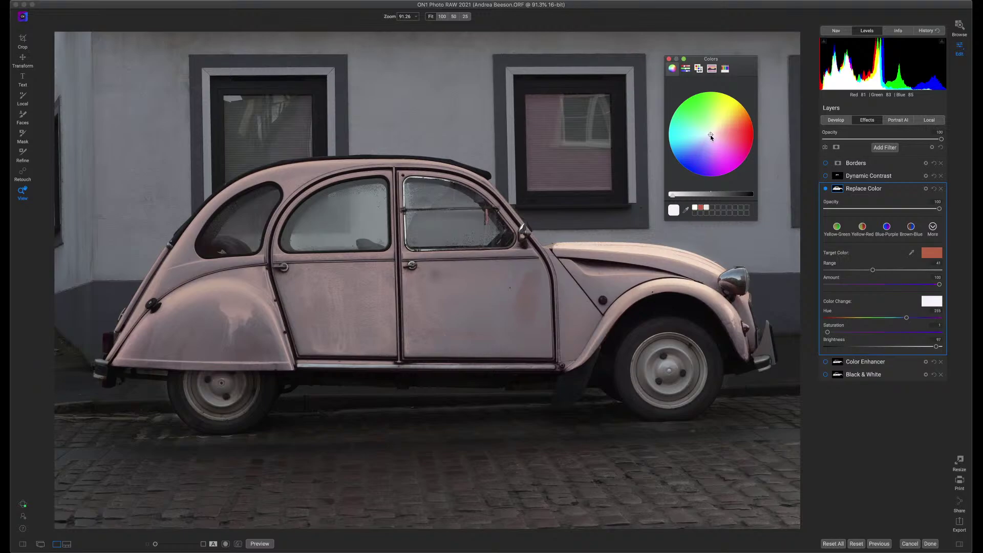
click(695, 209)
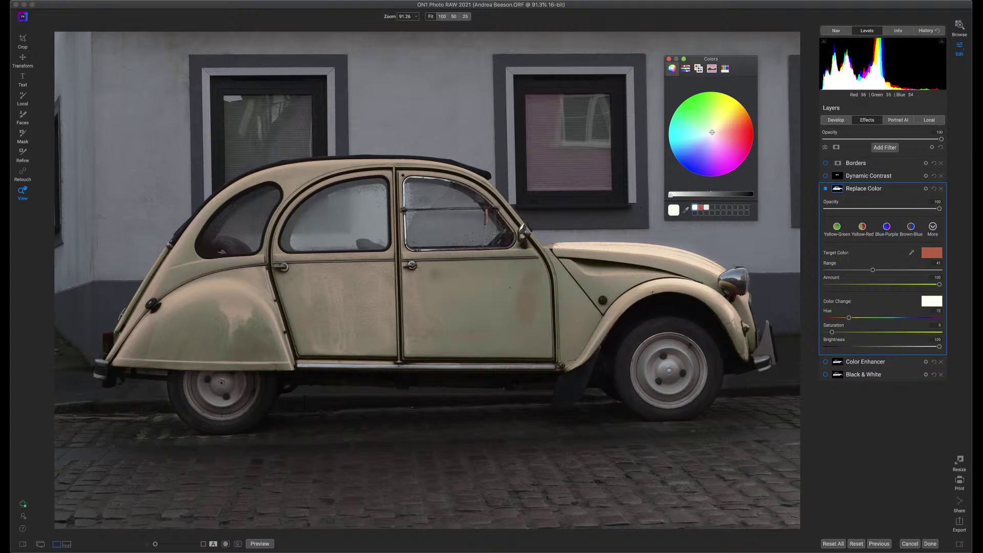
- Try the replacement colour's saturation at 0, set it to 34, close the colour picker and turn Replace Color off
drag(833, 333, 755, 341)
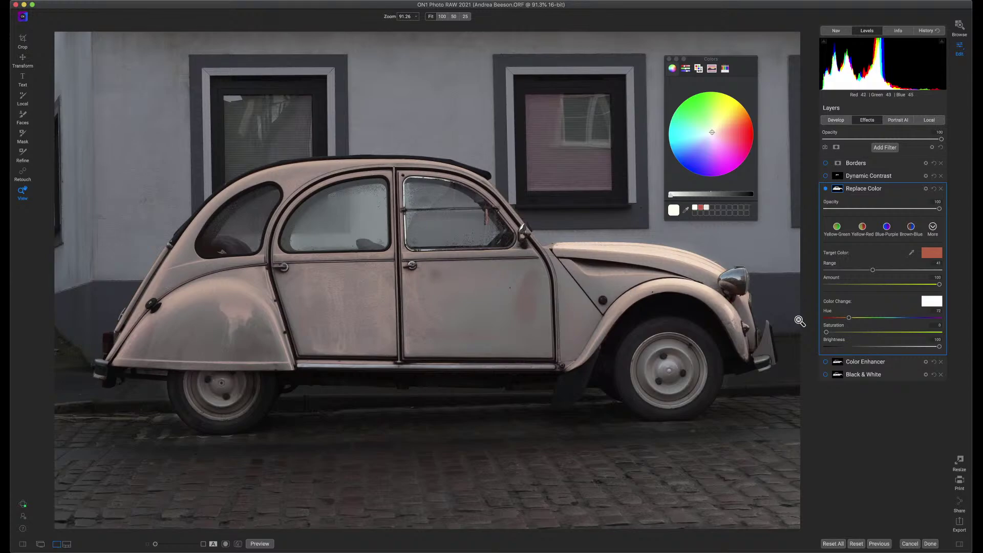
mouse_move(875, 334)
mouse_down()
mouse_move(914, 332)
mouse_move(840, 338)
mouse_move(887, 337)
mouse_move(850, 342)
mouse_move(865, 334)
mouse_up()
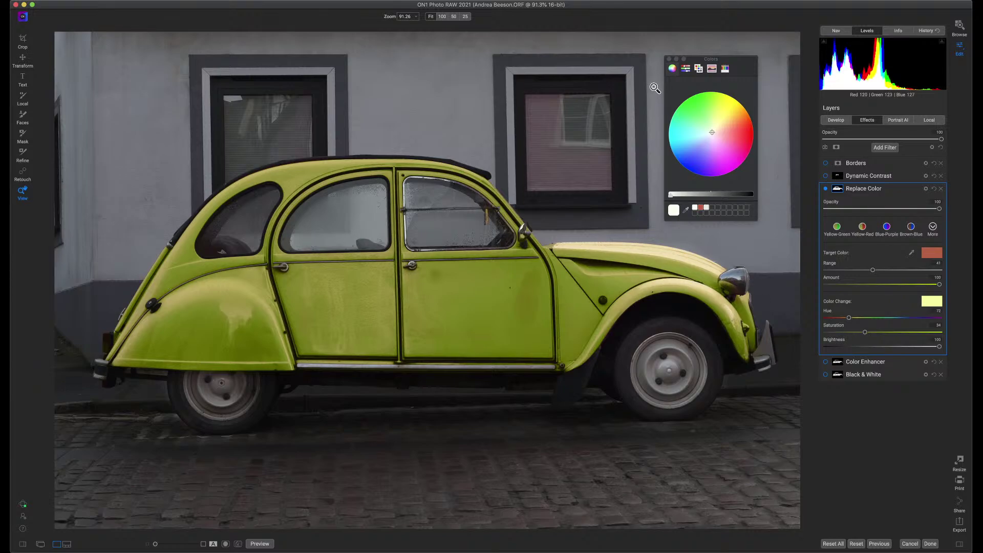
click(670, 60)
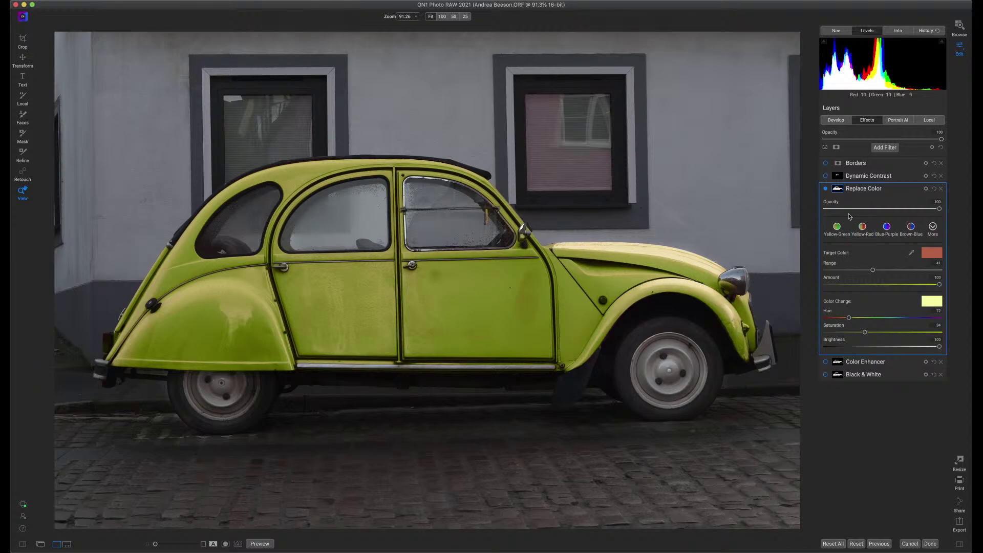
click(826, 189)
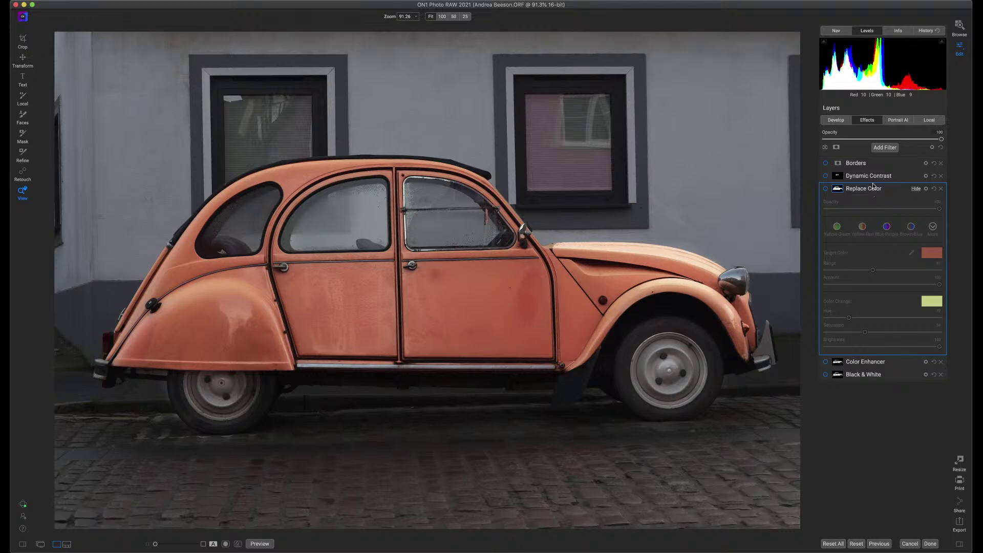
- Turn on Dynamic Contrast, inspect the car's window, door and hood at 250%, fit the photo in view and collapse the filter
click(826, 176)
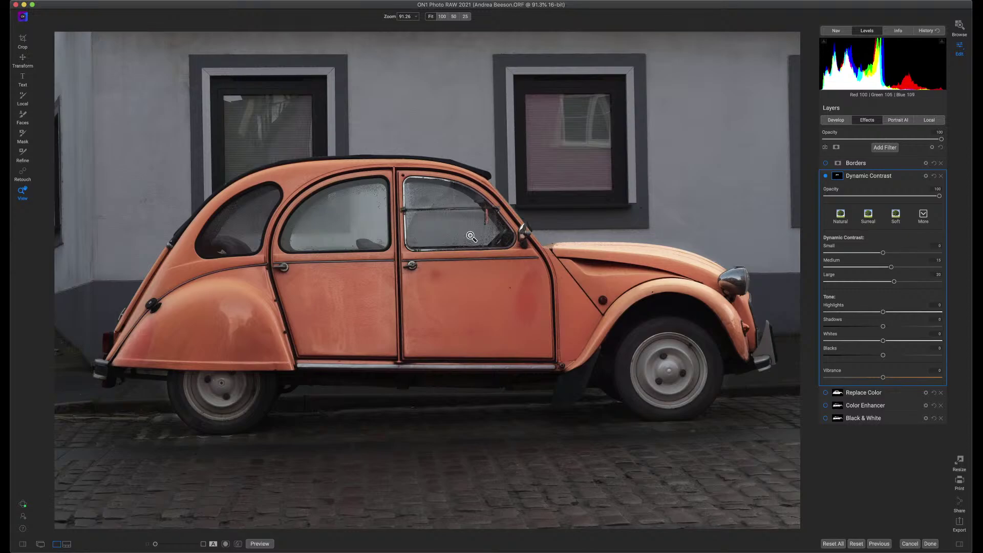
click(489, 241)
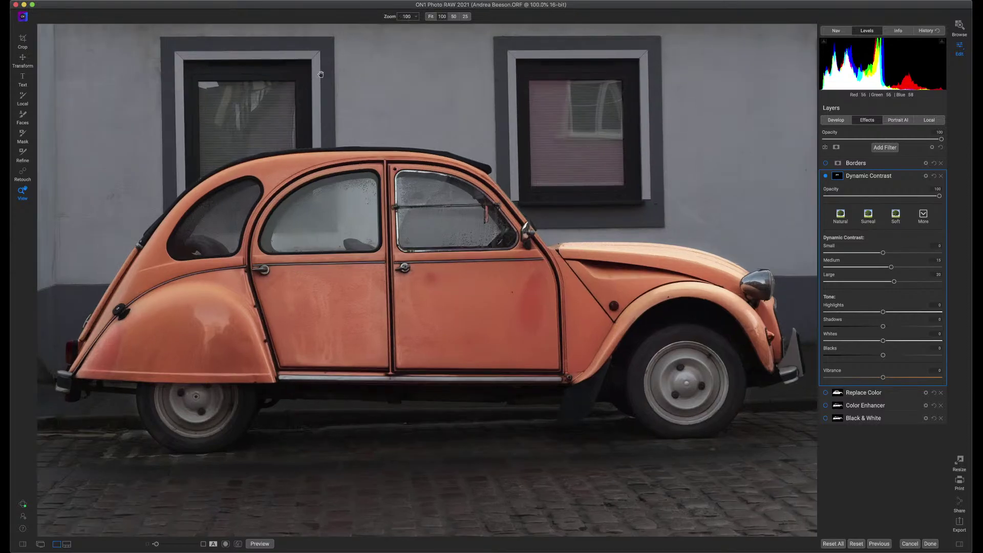
click(417, 19)
drag(394, 26, 405, 27)
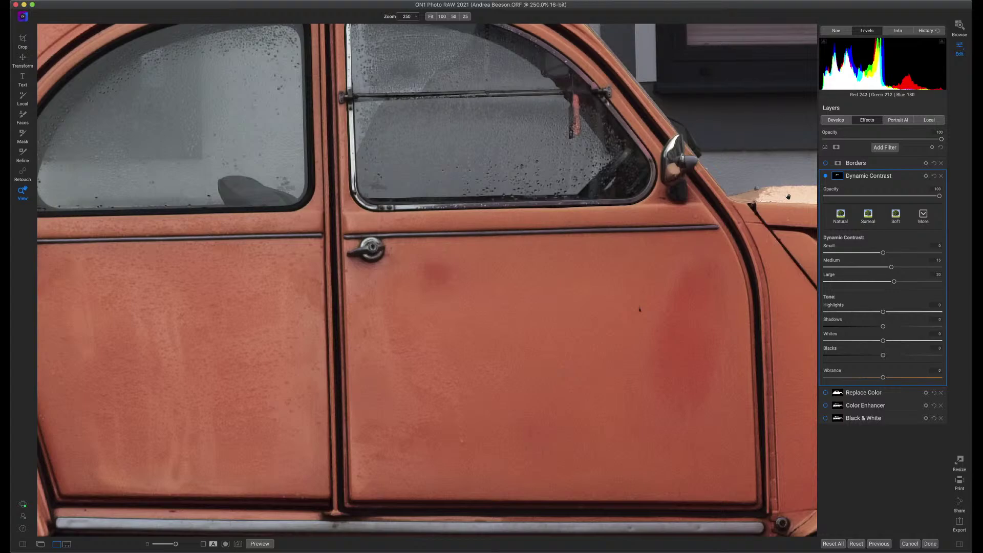
drag(783, 200, 392, 190)
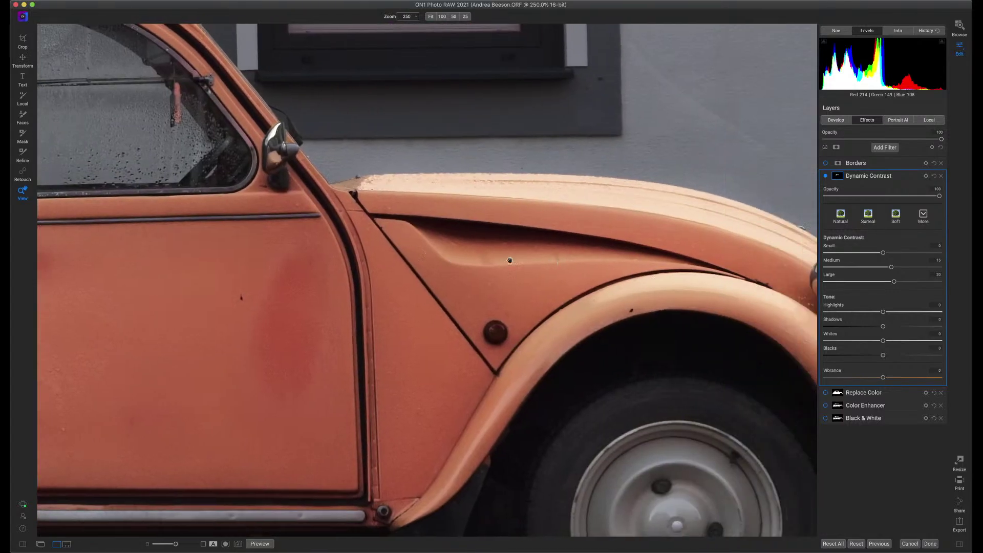
drag(669, 297, 740, 321)
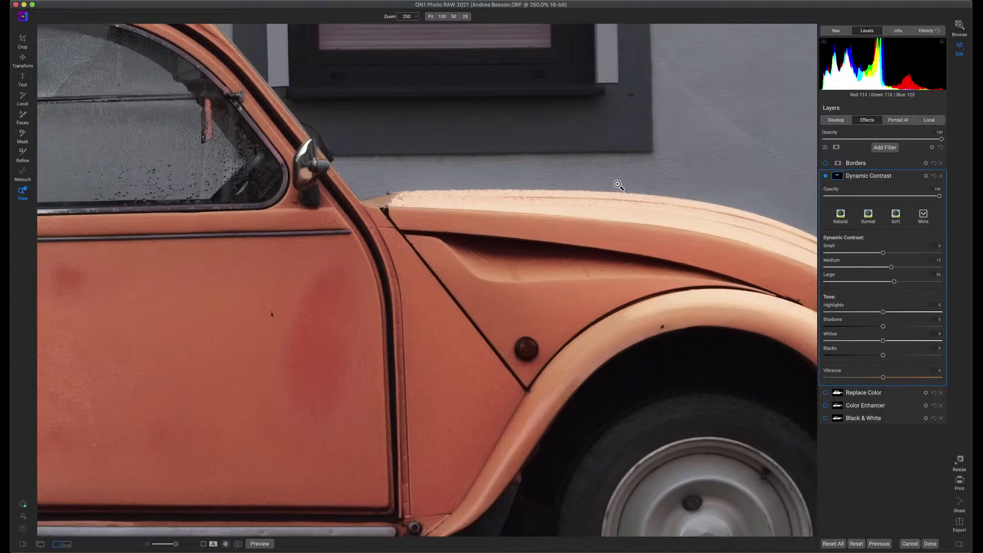
key(super+0)
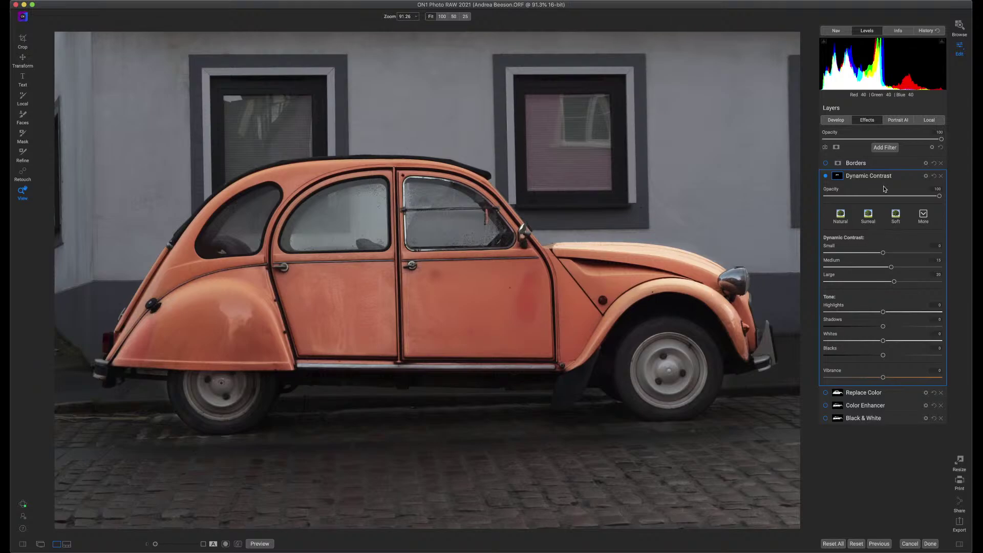
click(897, 177)
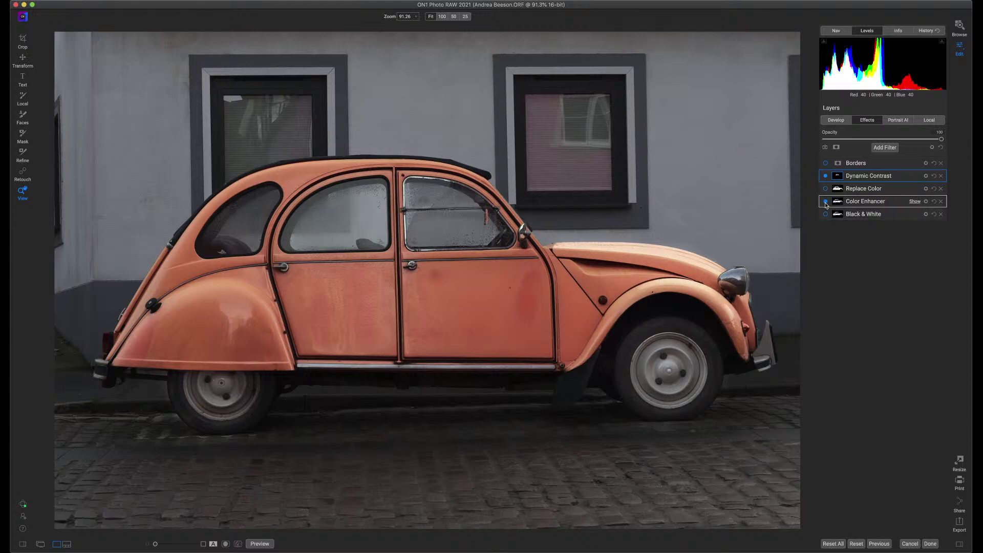
- Turn on the Color Enhancer and Borders filters, and show the photo's crop frame and apply it as it stands
click(825, 202)
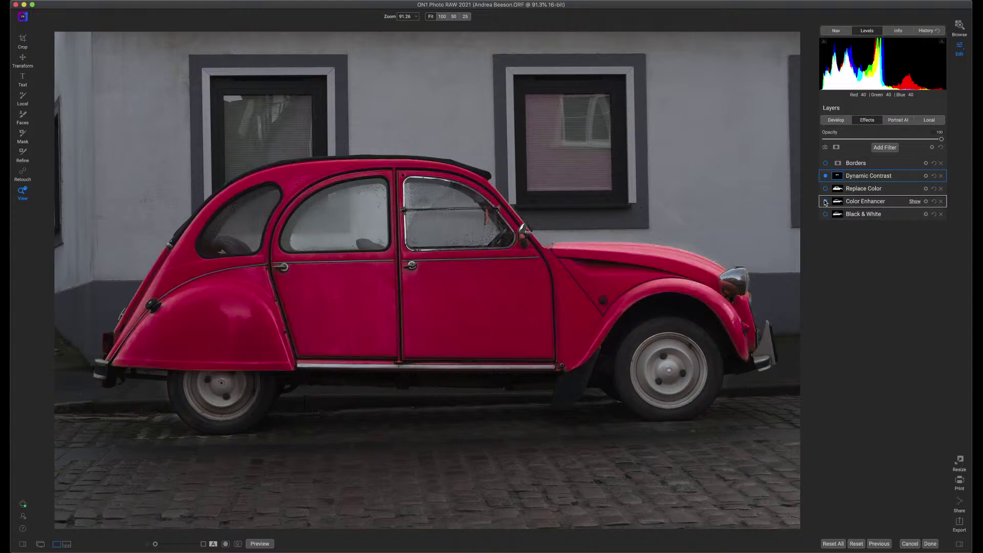
click(826, 164)
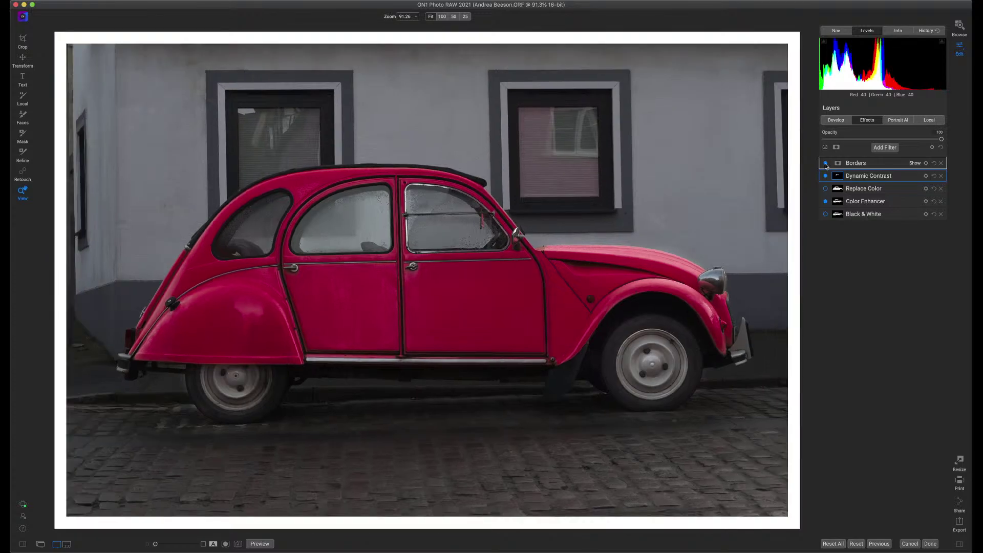
click(22, 40)
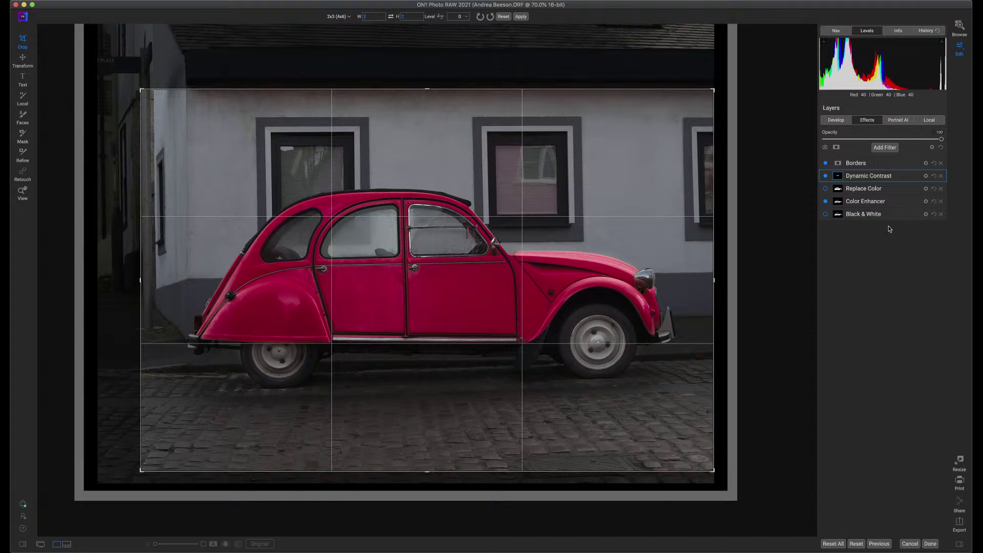
click(522, 18)
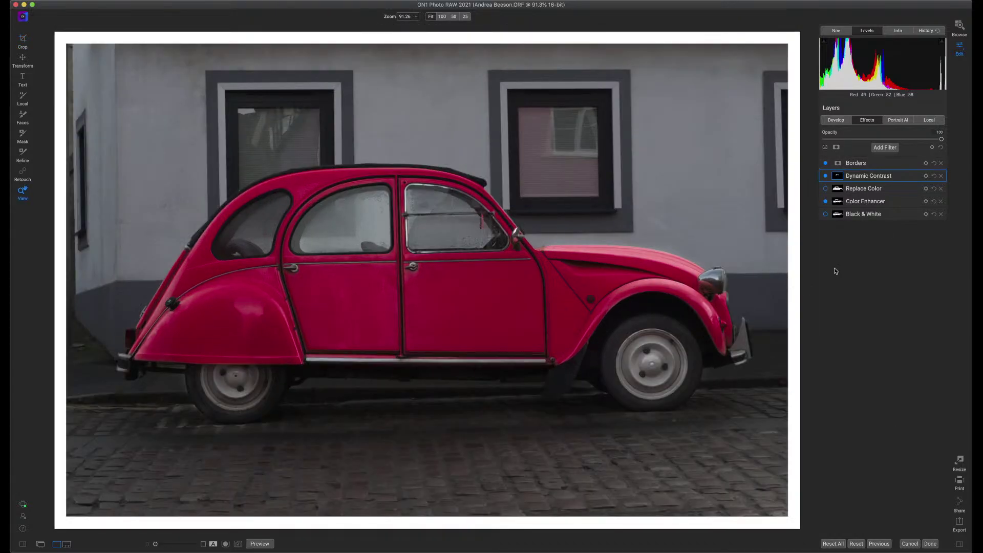
- Show the Borders filter's settings, lower the combined effects opacity to about 54 and restore it to 100
click(894, 164)
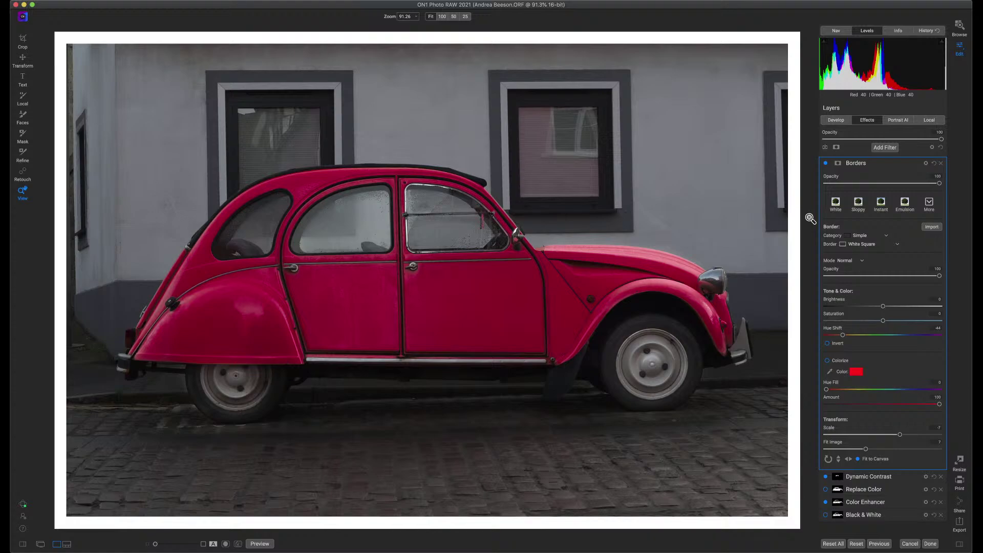
click(887, 143)
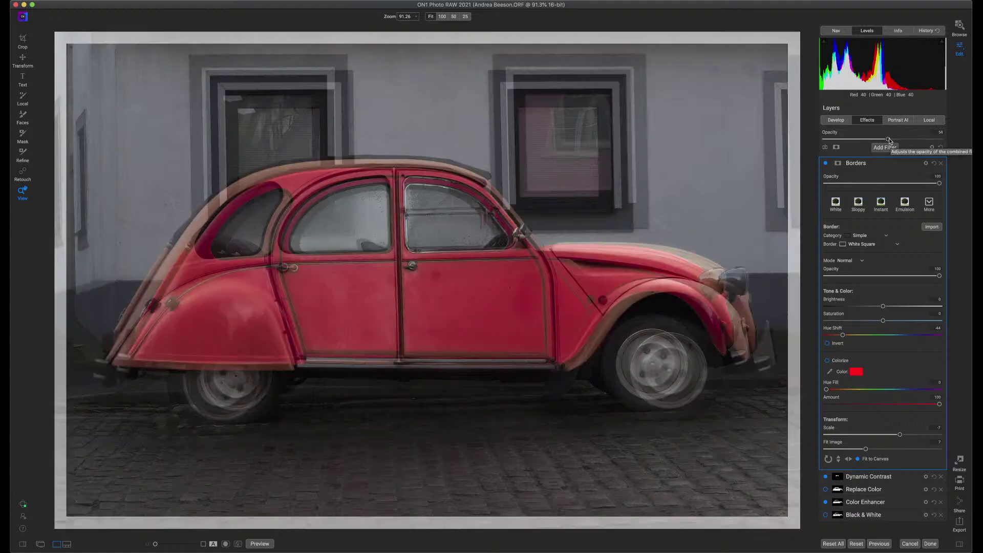
drag(889, 141, 952, 148)
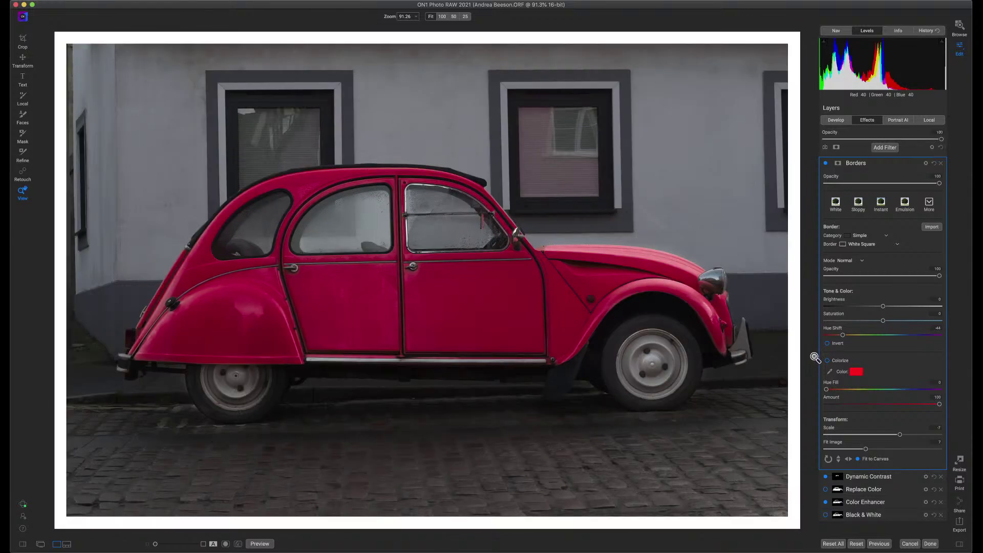
- Collapse the Borders filter, look up Borders in the list of available filters, close the list and expand the filter's settings again
click(861, 164)
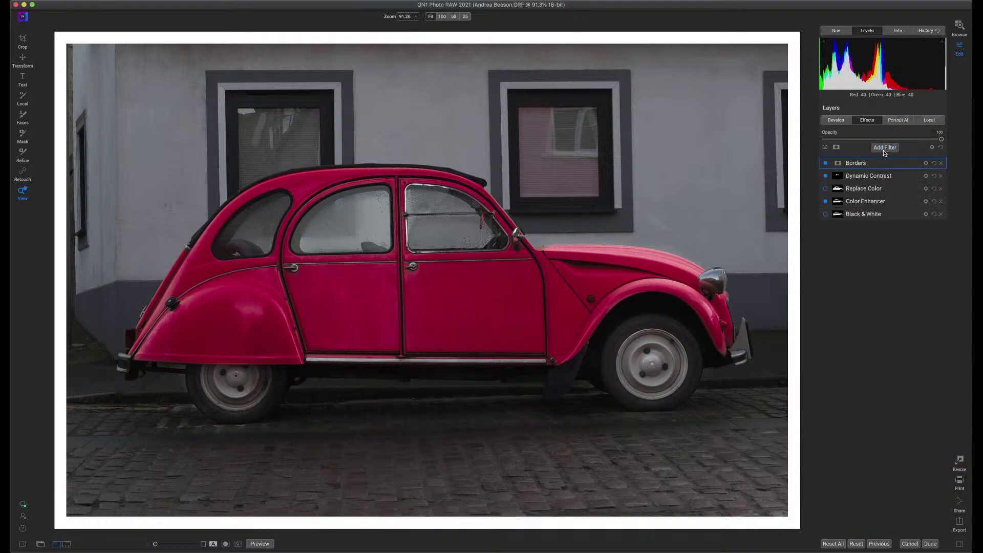
click(885, 148)
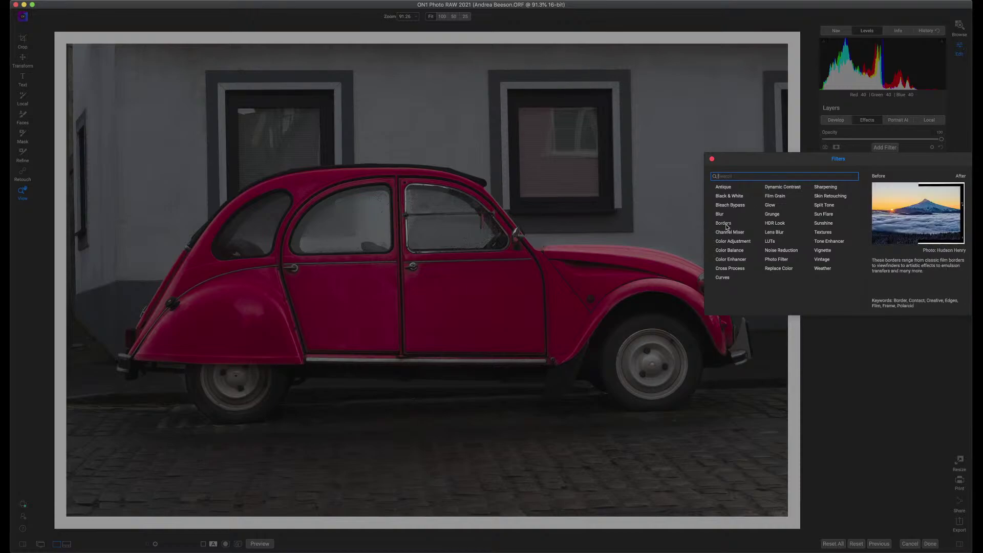
click(713, 159)
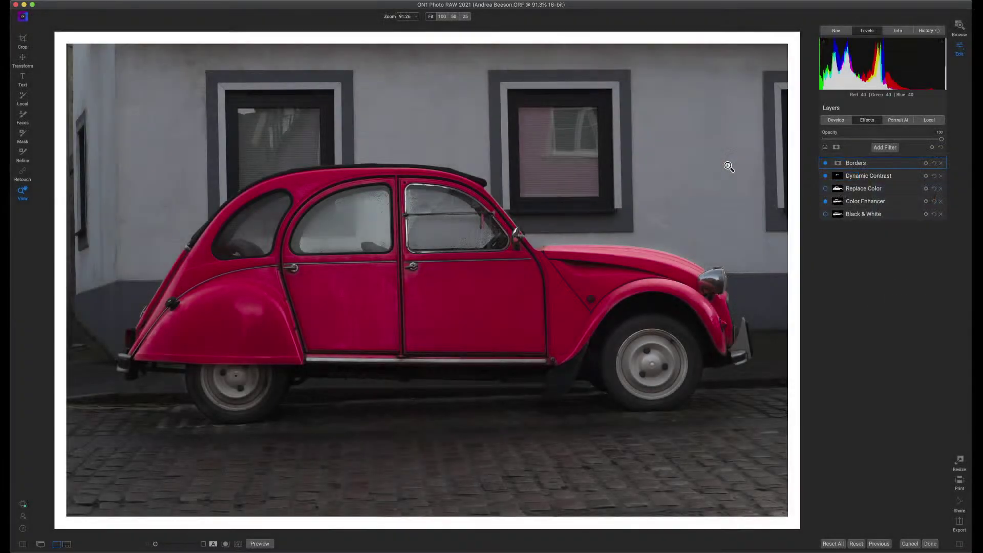
click(883, 163)
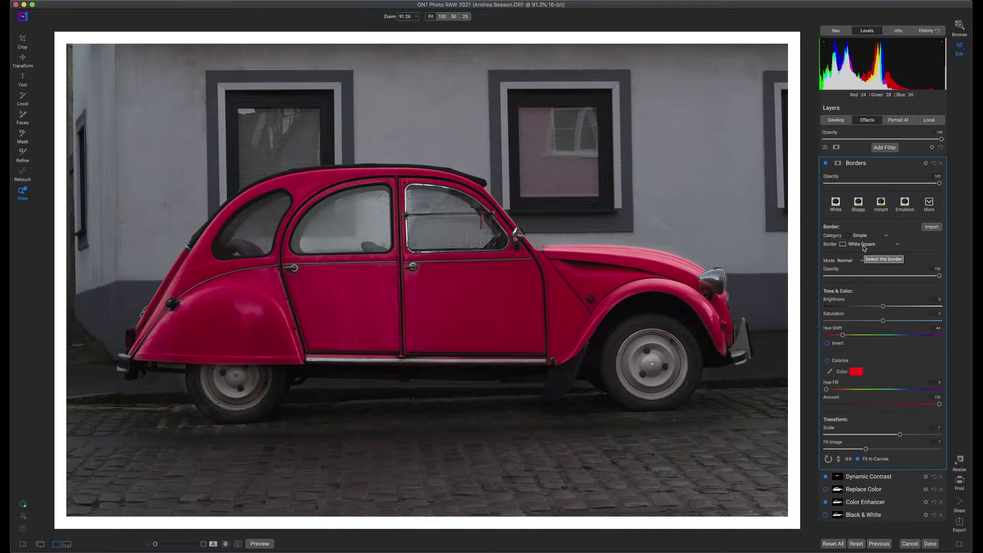
- Try the Black Square, an Emulsion and the Black Rounded border on the car photo and return to White Square
click(864, 243)
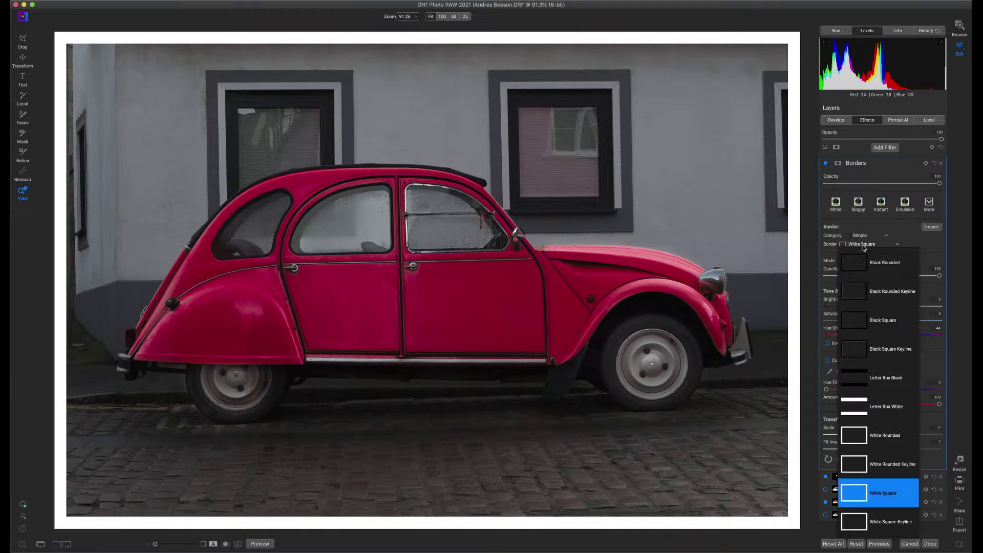
click(882, 326)
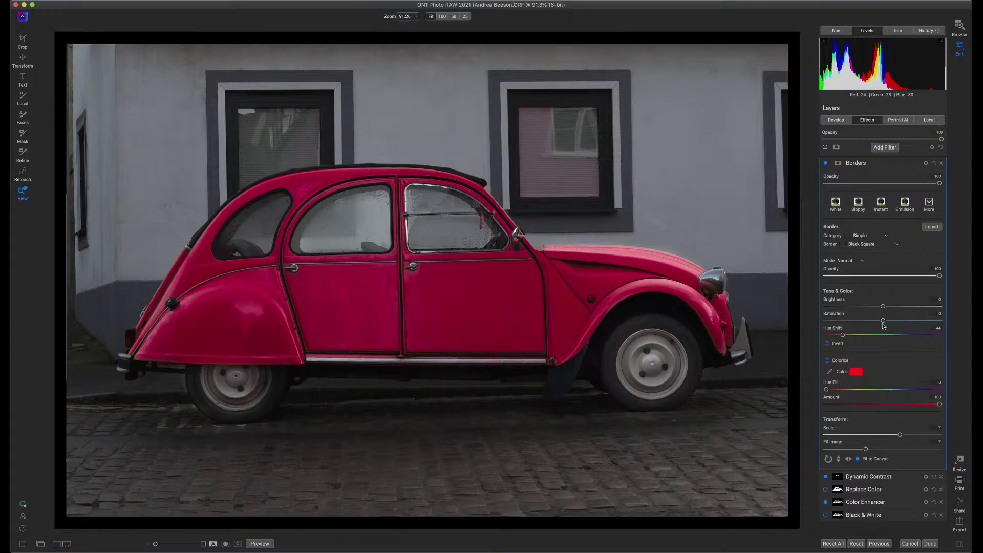
click(869, 243)
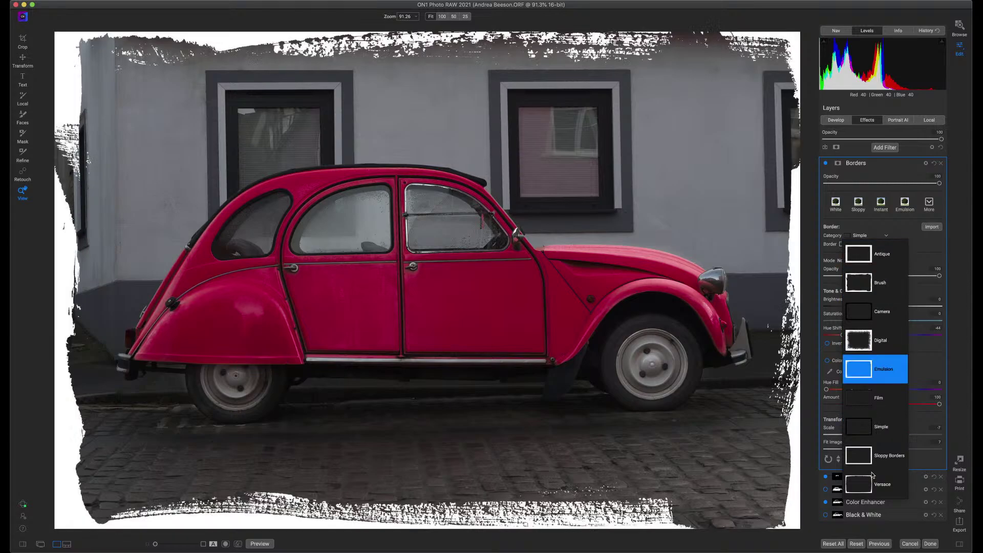
click(873, 478)
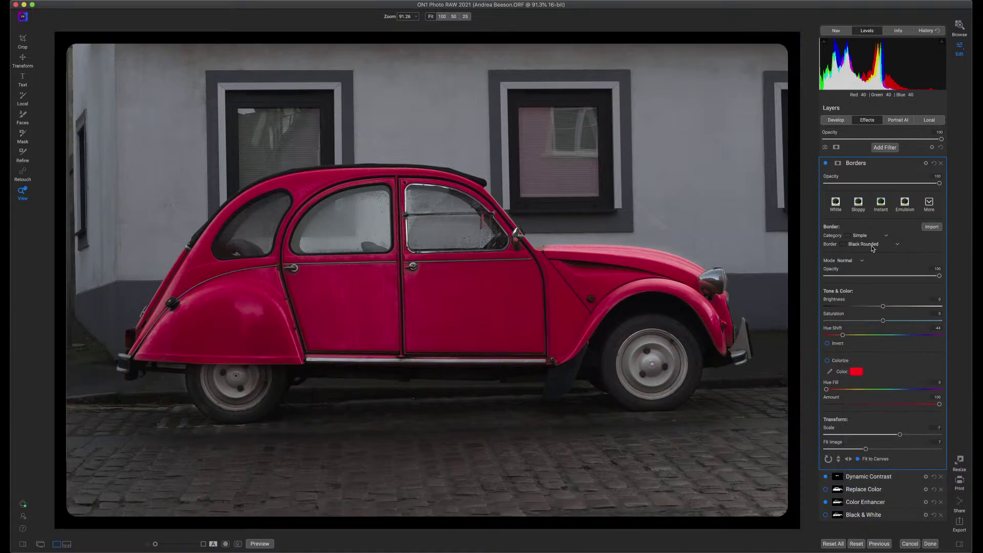
click(873, 247)
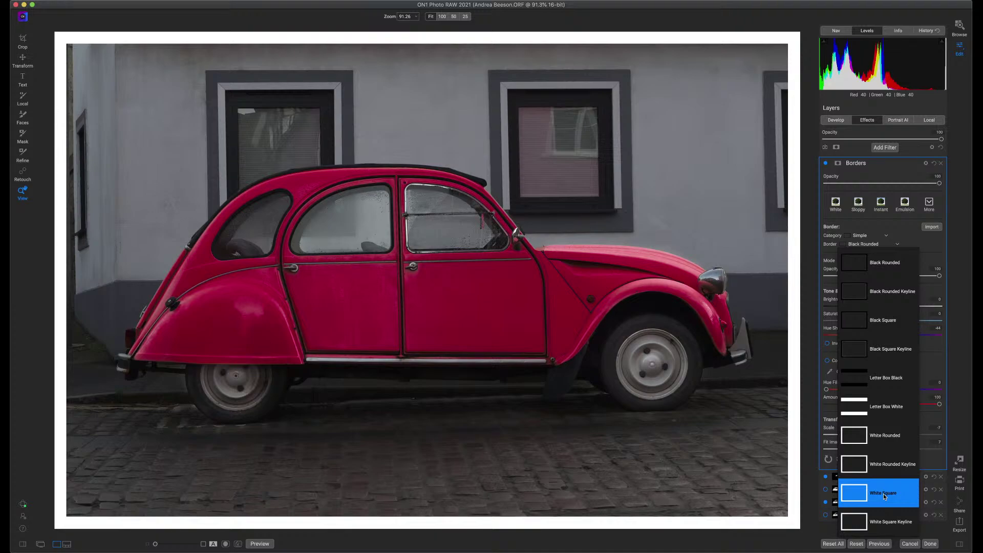
click(884, 495)
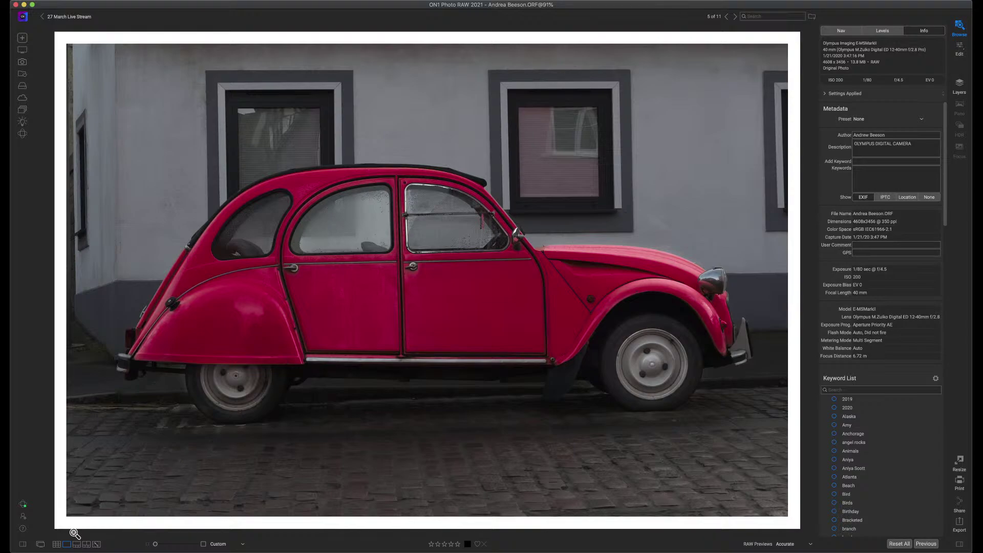
- Return to the thumbnail grid of the live stream album and open the photo of the young owl for editing
click(57, 543)
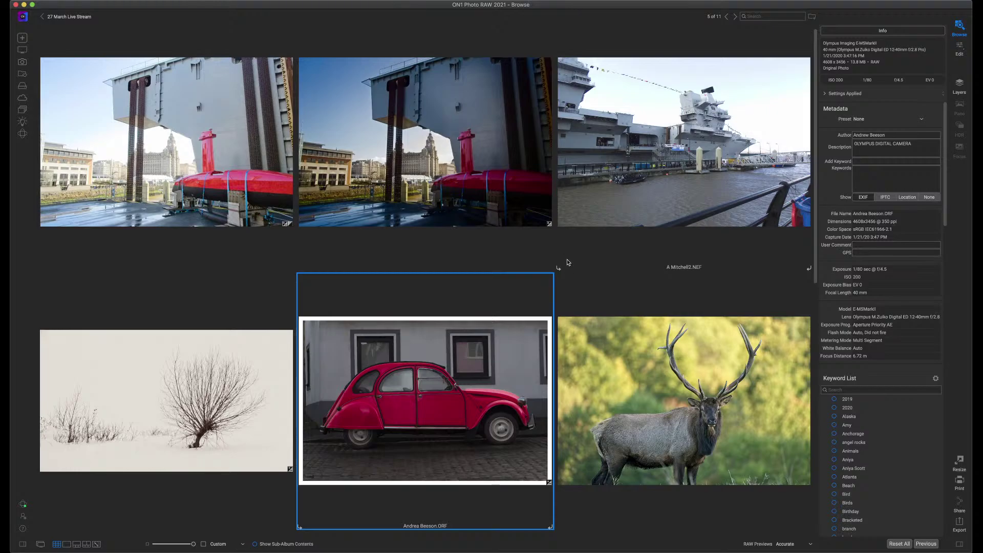
scroll(567, 259, down, 5)
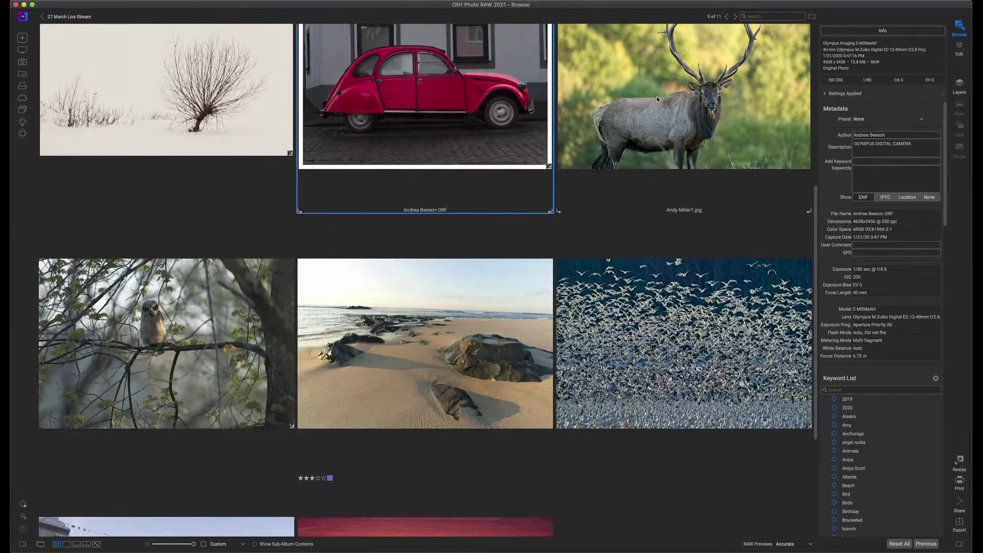
click(154, 320)
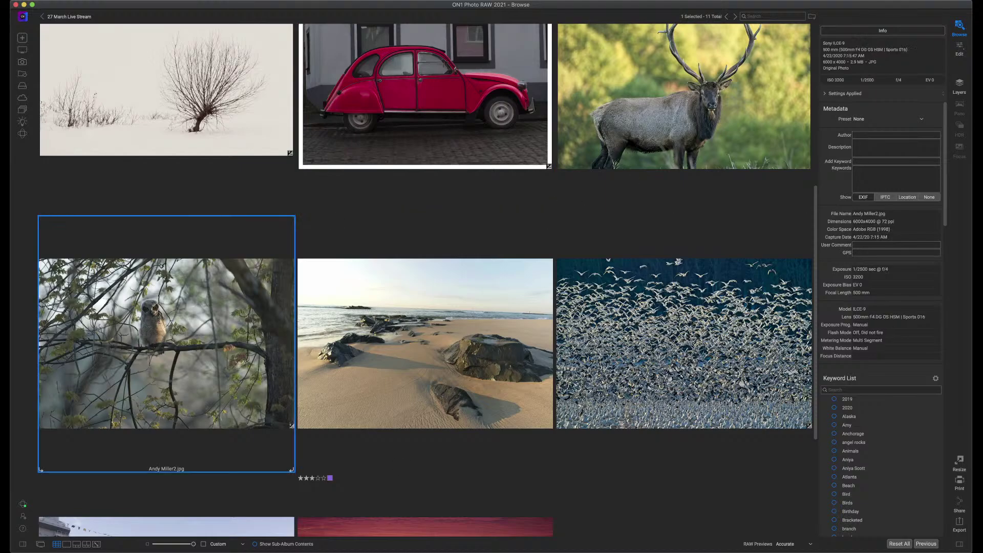
click(960, 49)
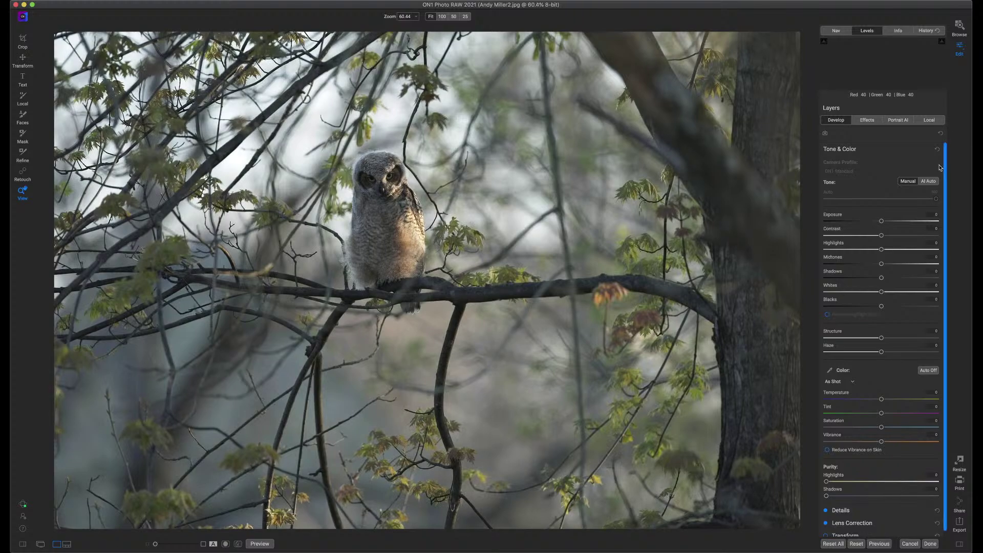
- Apply AI Auto tone to the owl photo and add the Minimalist preset M2 at a reduced strength
click(930, 182)
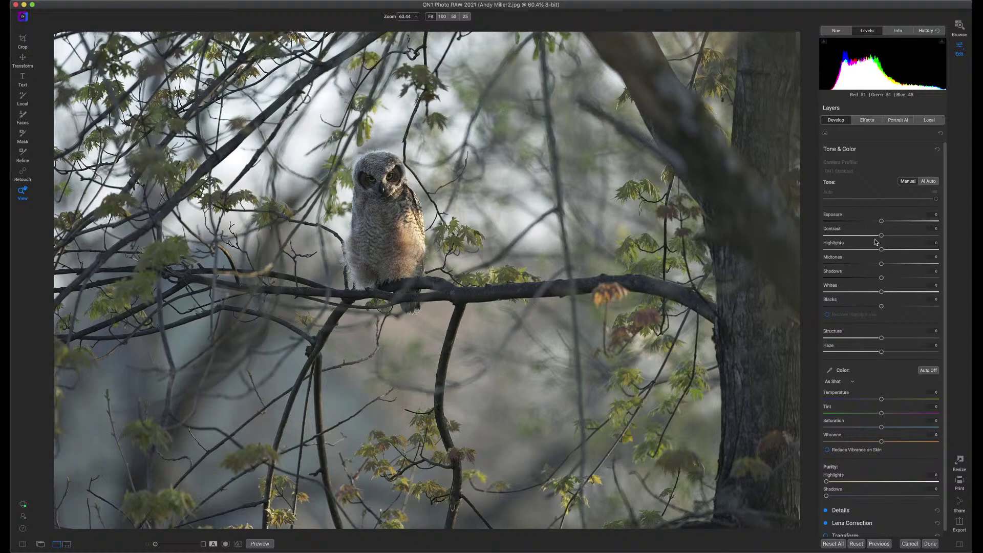
click(925, 184)
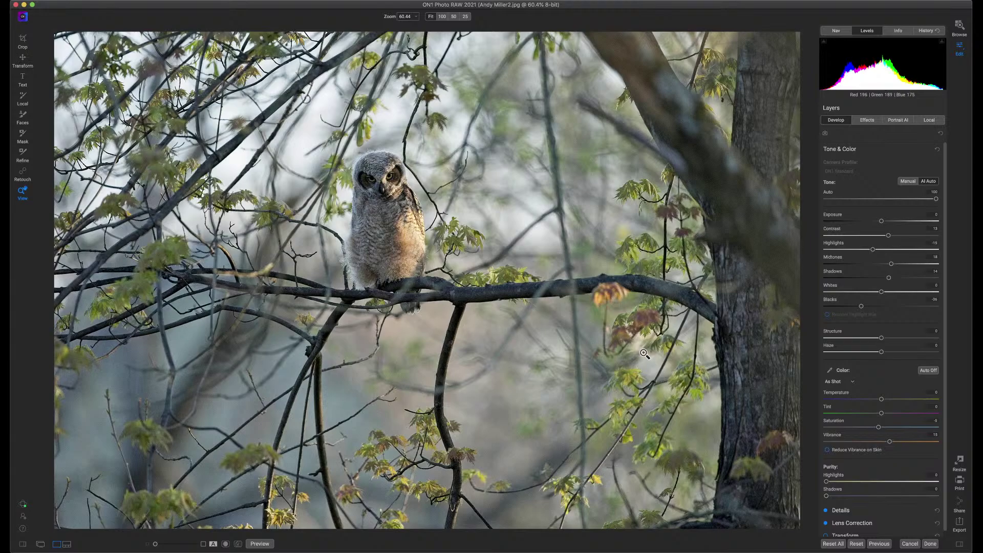
click(22, 545)
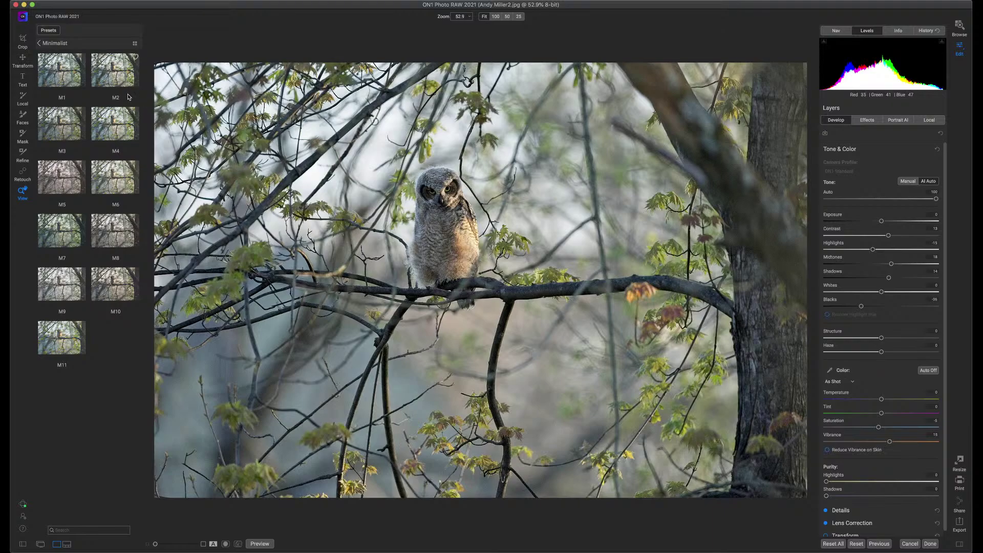
click(113, 75)
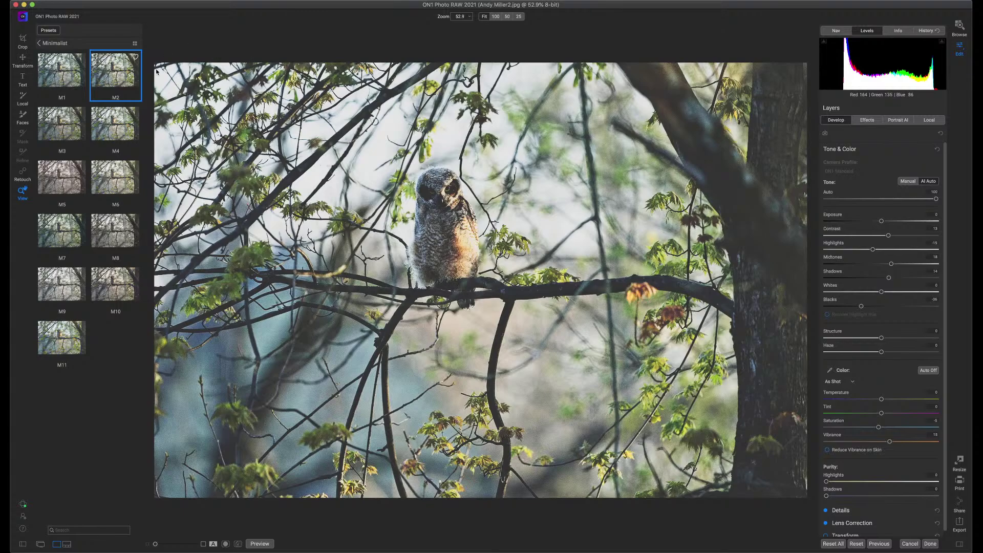
click(105, 77)
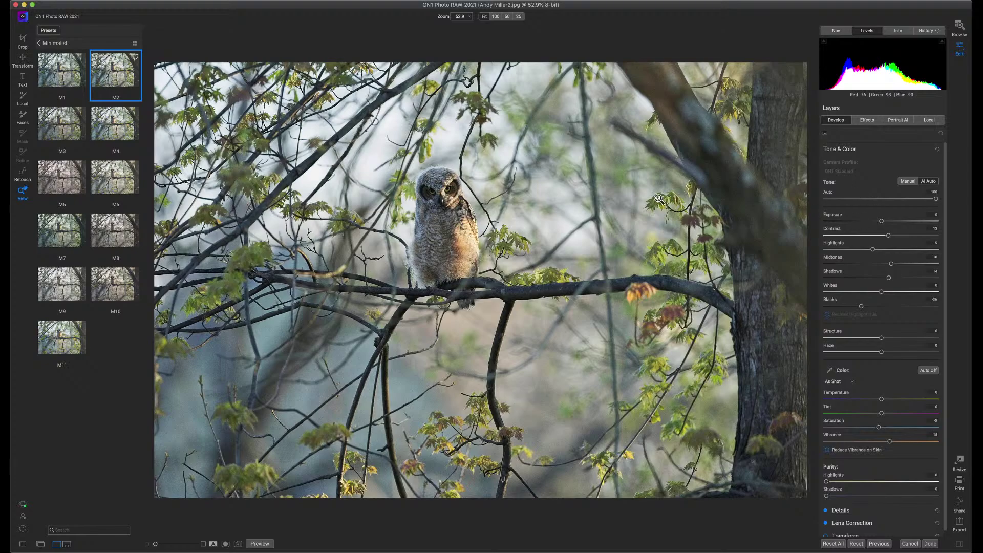
- Lower the Blacks and raise the Shadows slightly in the preset's Tone Enhancer filter, and collapse the filter
click(873, 124)
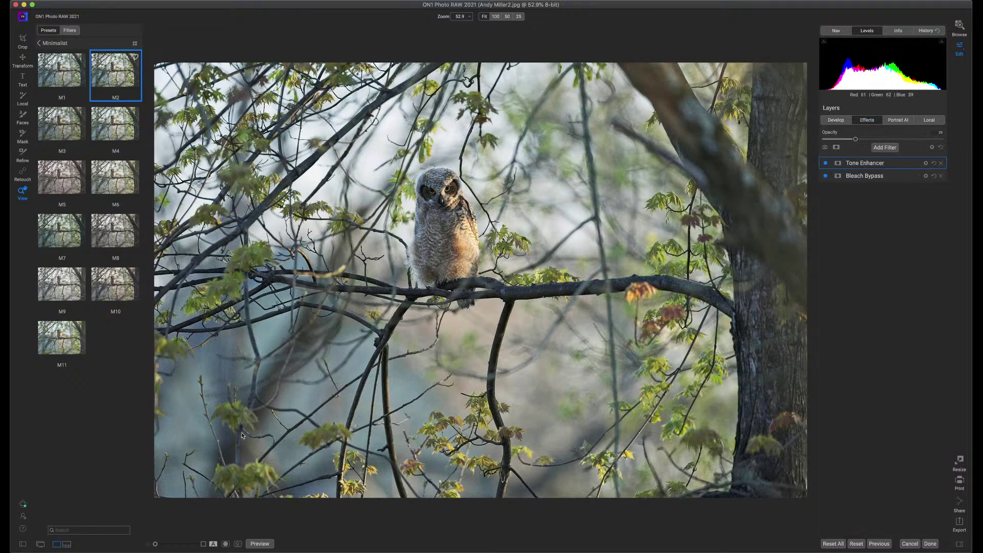
click(899, 167)
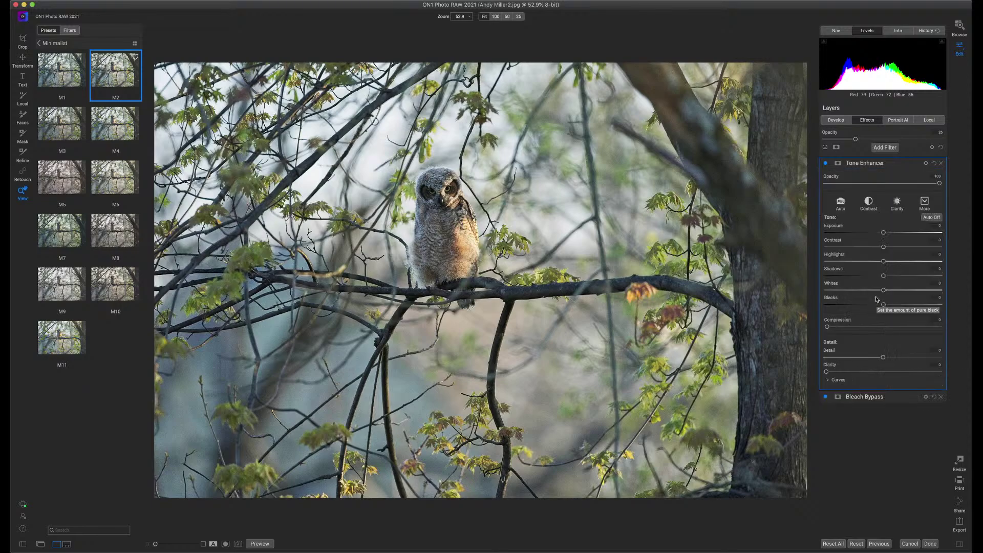
drag(883, 306, 882, 306)
drag(880, 307, 875, 306)
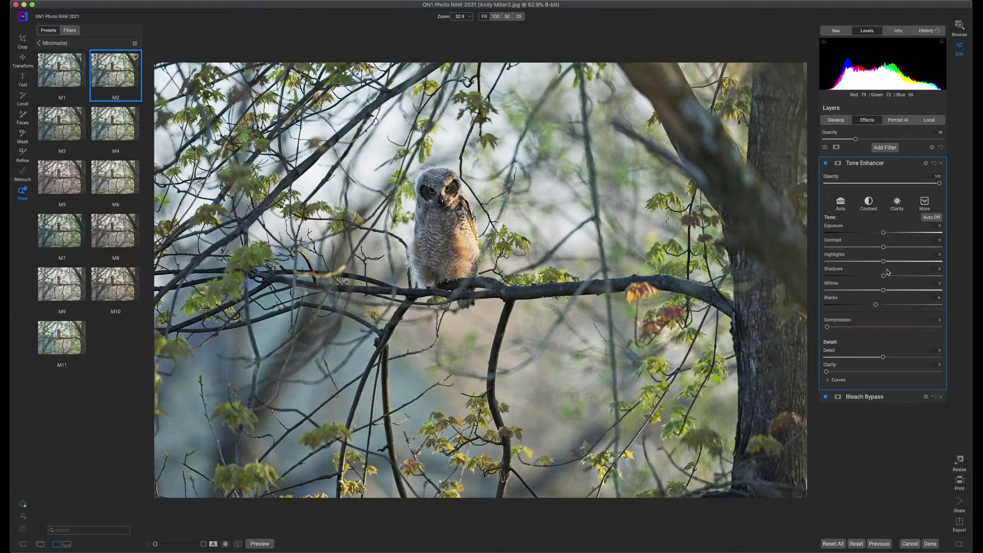
drag(883, 276, 886, 277)
click(895, 165)
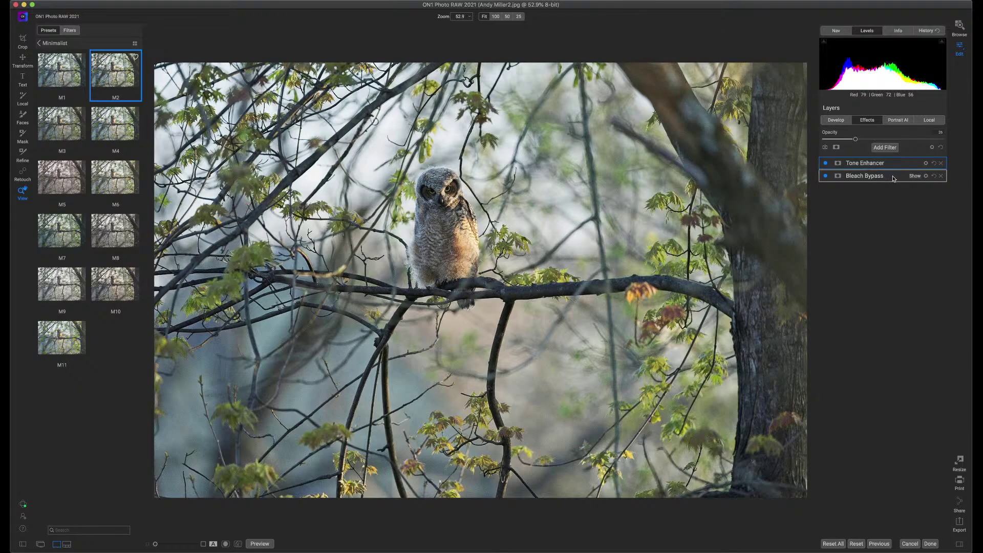
- Add a Color Adjustment filter and activate its on-image adjustment tool in Adjust Saturation mode
click(881, 149)
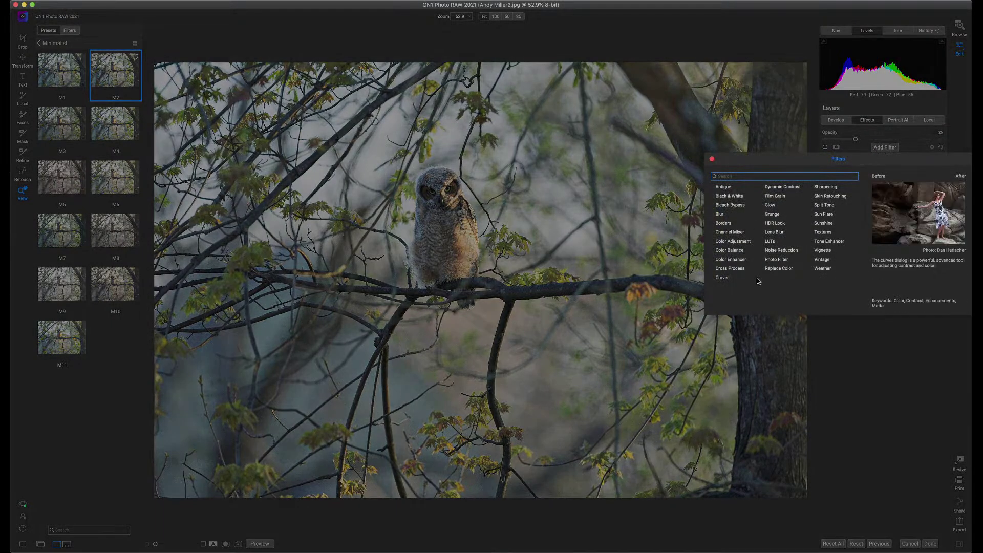
click(744, 246)
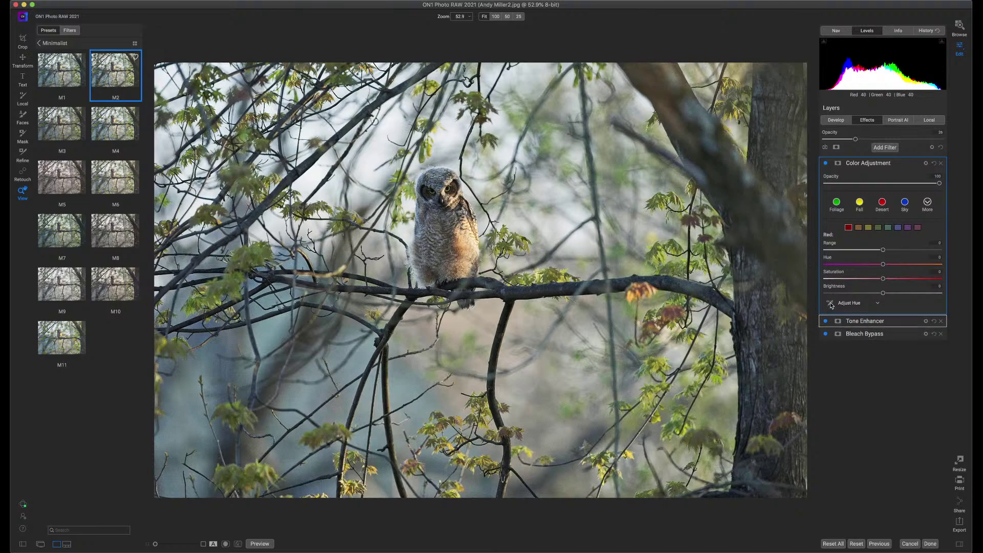
click(855, 304)
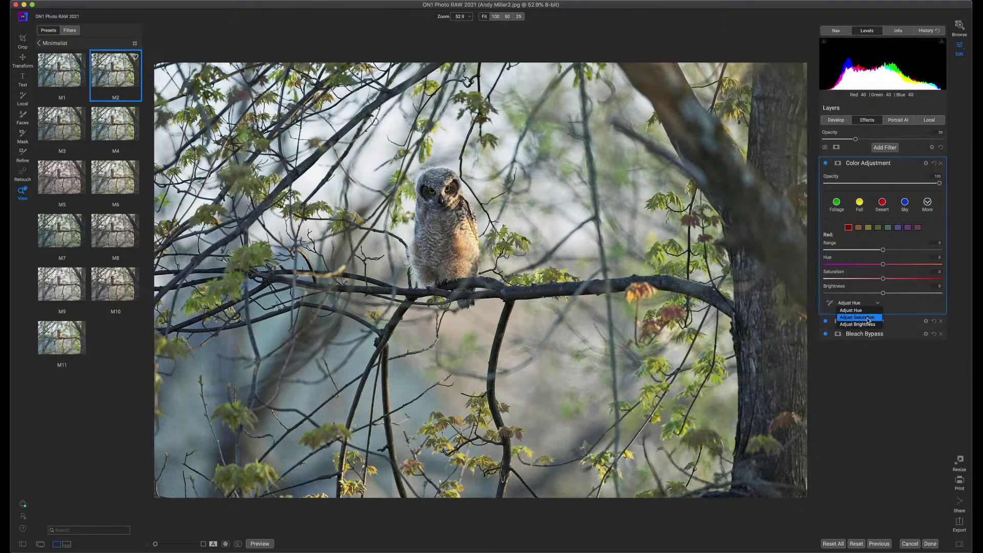
click(868, 319)
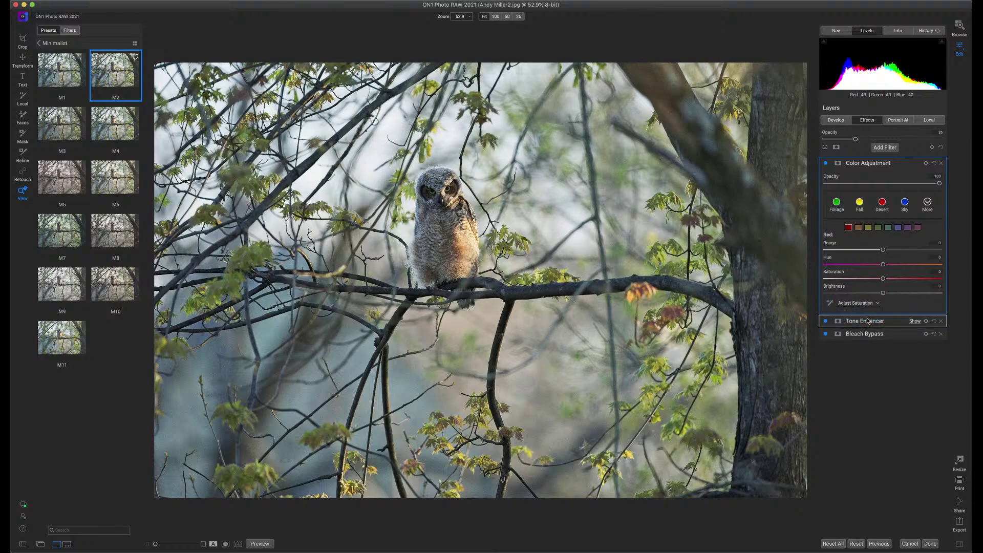
click(830, 305)
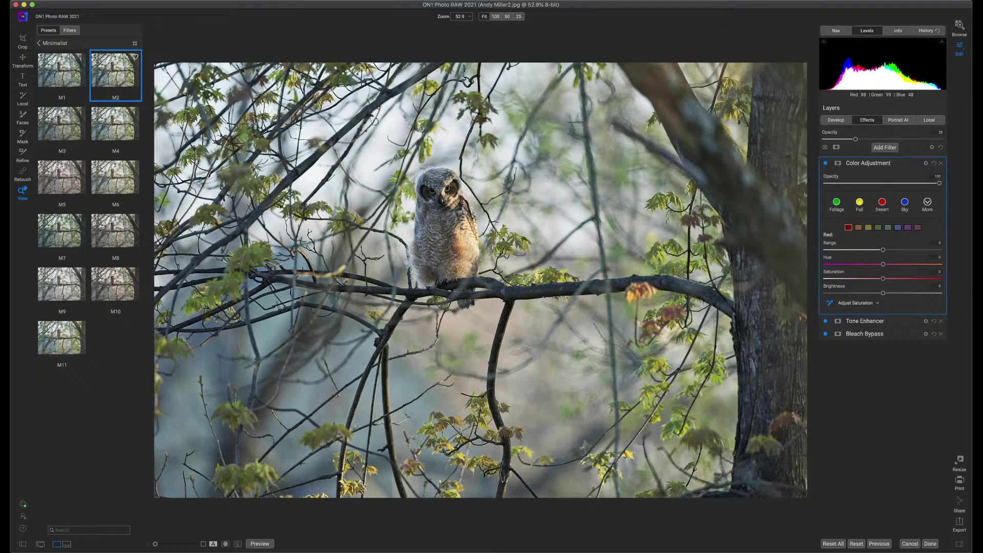
- Raise the leaves' yellow saturation to about 30, increase the yellow's hue and range, and compare the photo with the filter off and on
drag(529, 284, 559, 282)
drag(635, 283, 723, 283)
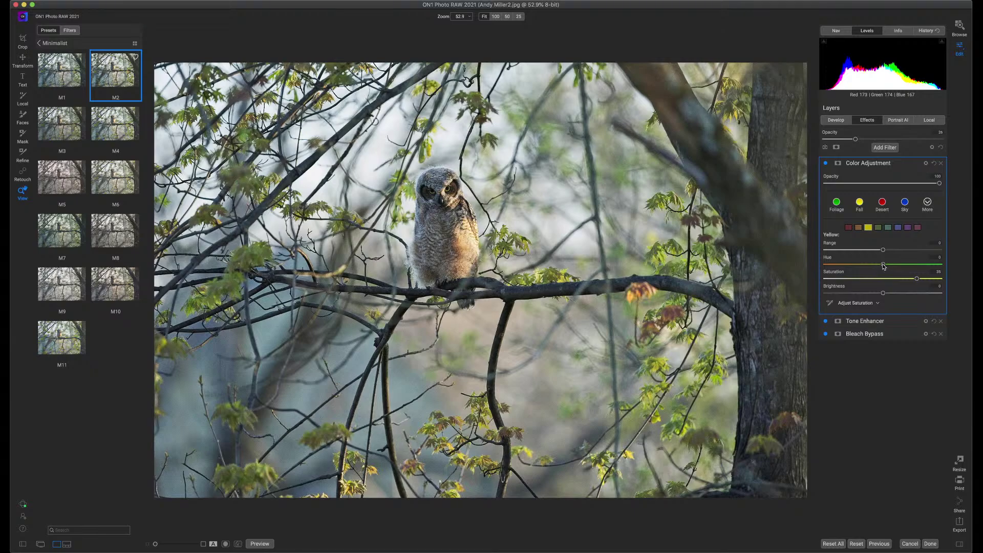
drag(884, 266, 912, 253)
click(825, 164)
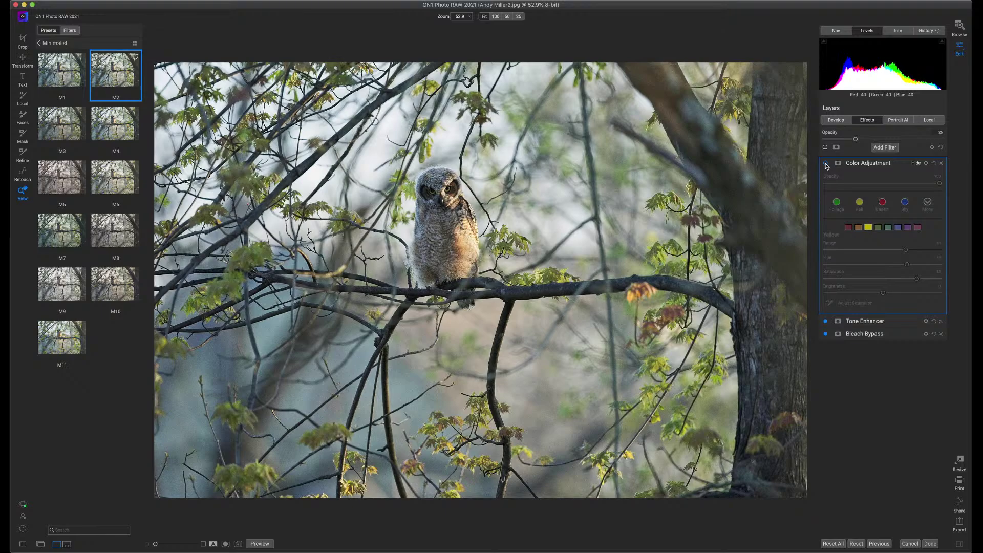
click(825, 164)
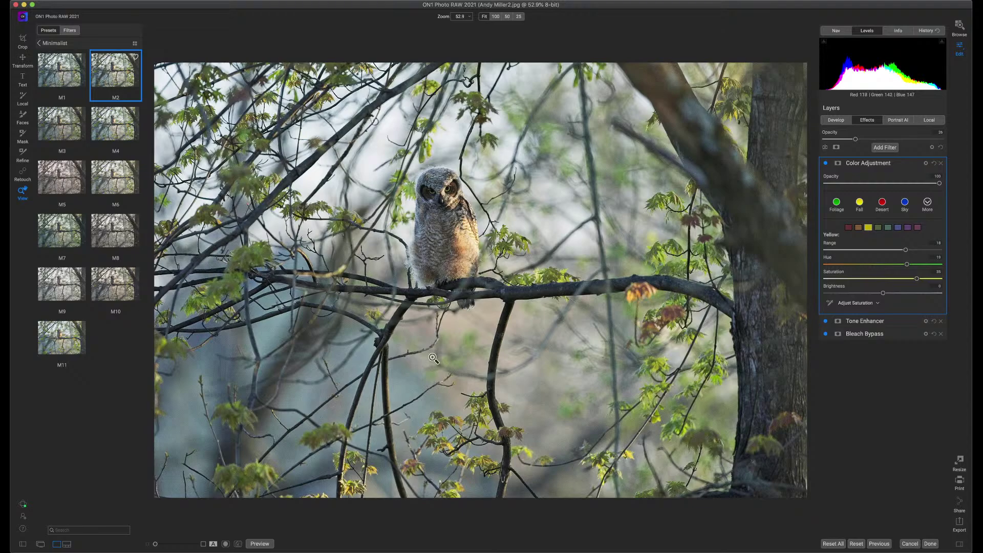
- Set up a local adjustment with the Lighten style, enlarge the brush to 500 and set its flow to 30
click(924, 121)
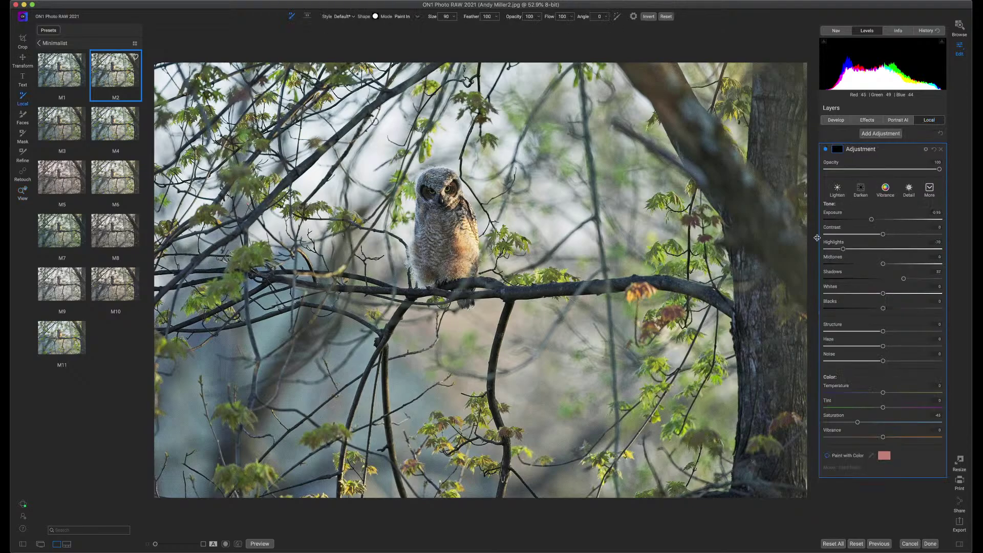
click(837, 189)
key(bracketright)
key(bracketright)
key(bracketright)
key(bracketright)
key(bracketright)
key(bracketright)
key(bracketright)
key(bracketright)
click(572, 16)
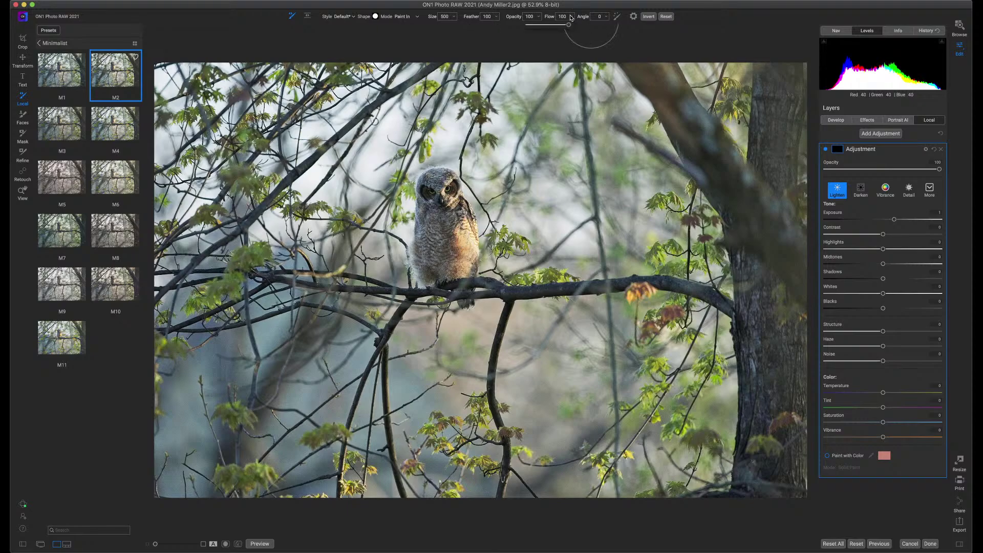
drag(570, 27, 543, 26)
- Reduce the brush to 350, paint the lightening over the owl's body and set the adjustment's Structure to 14
key(bracketleft)
key(bracketleft)
key(bracketleft)
mouse_move(433, 263)
mouse_down()
mouse_move(430, 195)
mouse_move(440, 190)
mouse_move(456, 269)
mouse_move(460, 200)
mouse_move(454, 316)
mouse_move(443, 328)
mouse_up()
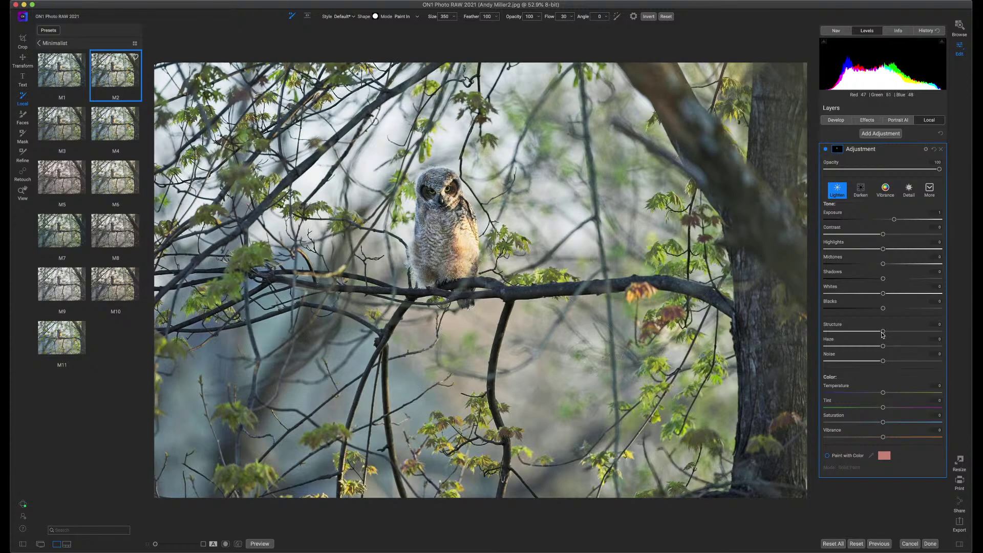
drag(886, 335, 891, 335)
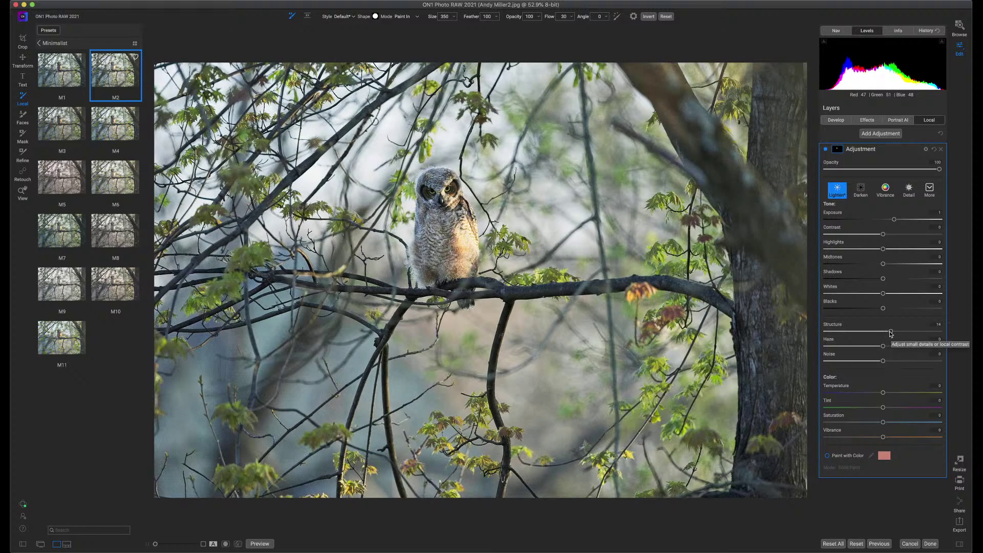
- Add another local adjustment with a darkening exposure and place a Vignette mask with the Edges shape centred on the owl
click(891, 148)
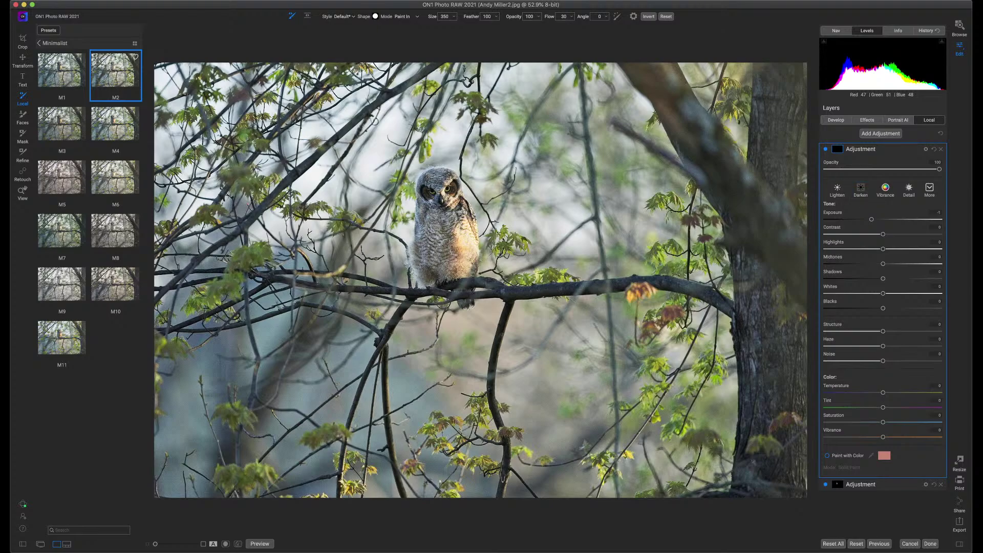
click(308, 18)
click(390, 21)
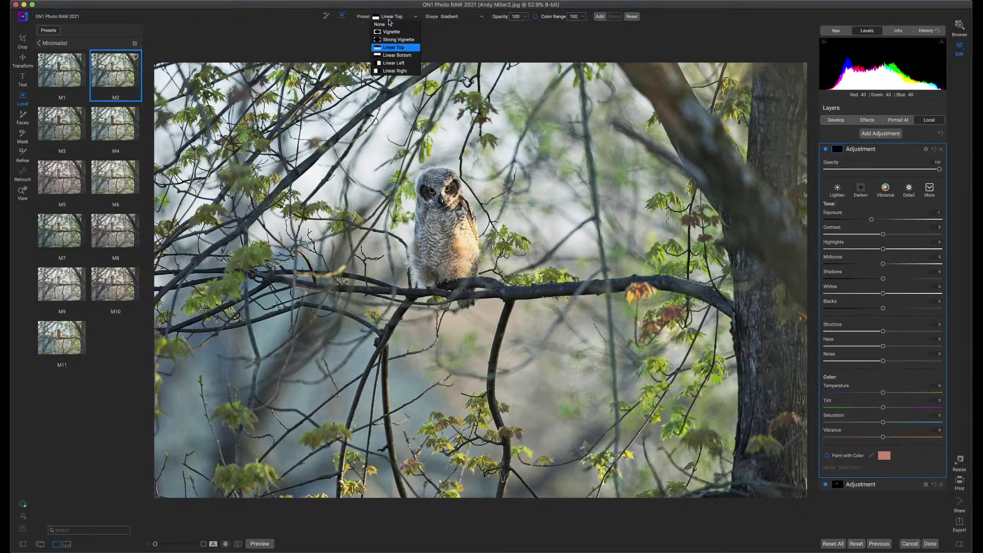
click(391, 31)
click(469, 19)
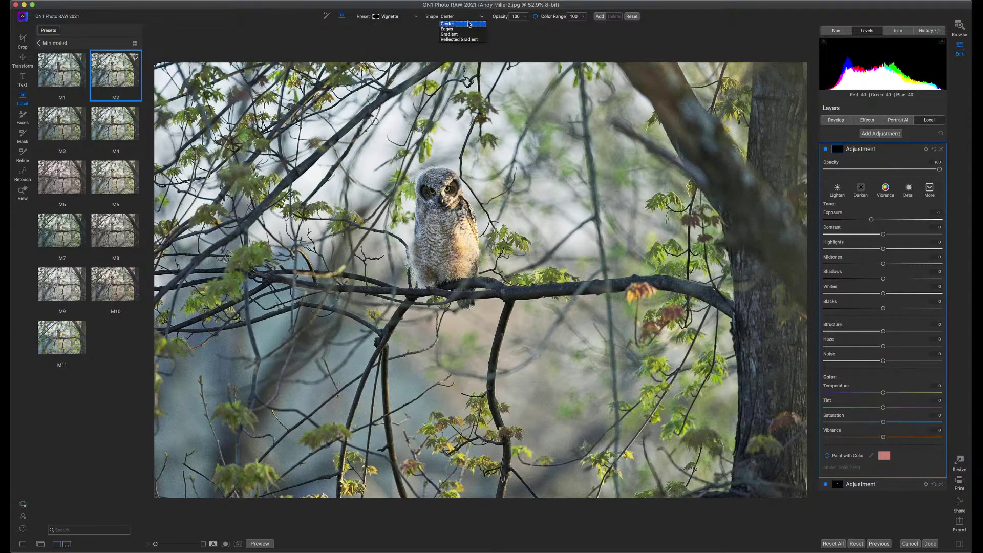
click(450, 29)
click(453, 248)
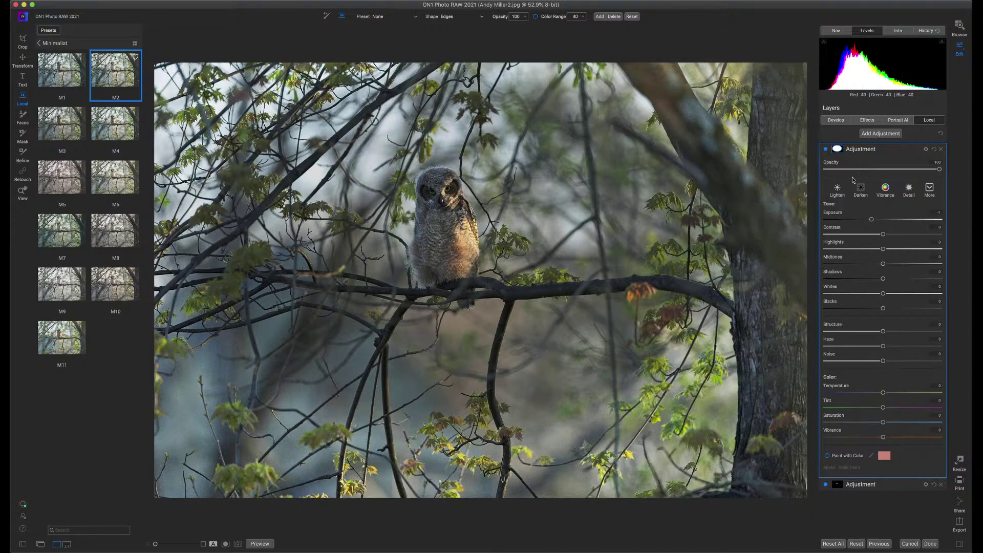
- Invert the vignette mask to darken the surroundings, shrink and centre it on the owl, and widen its feathered edge
click(840, 150)
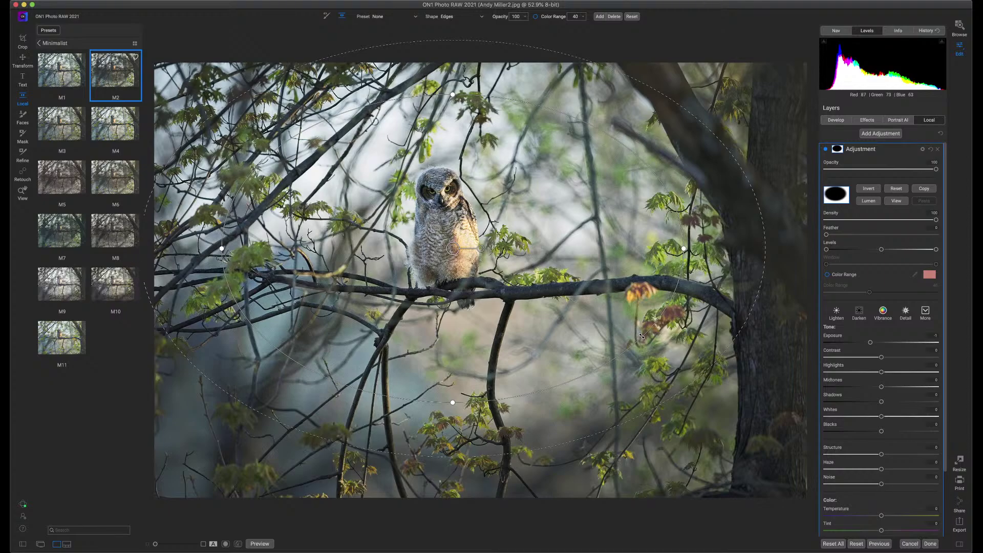
drag(642, 340, 514, 247)
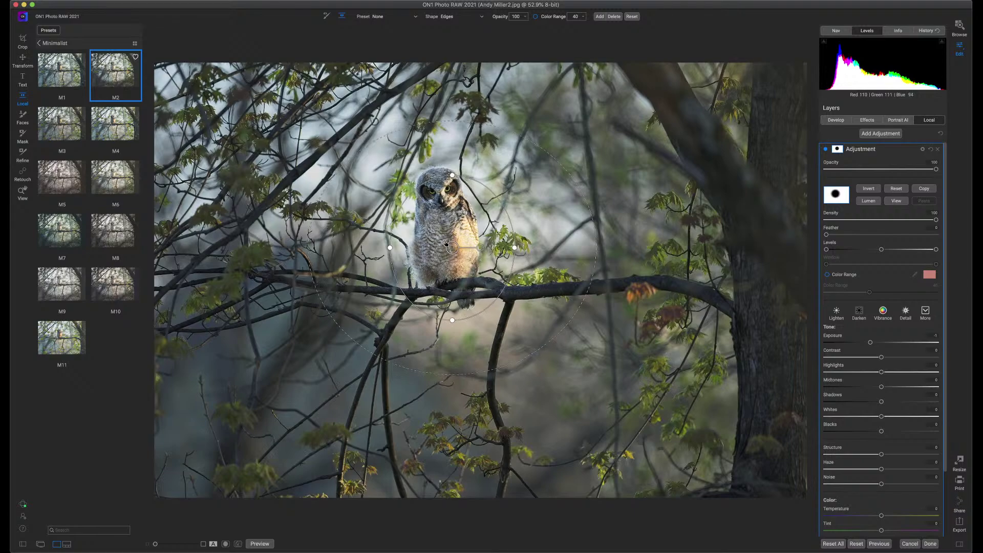
drag(446, 244, 435, 234)
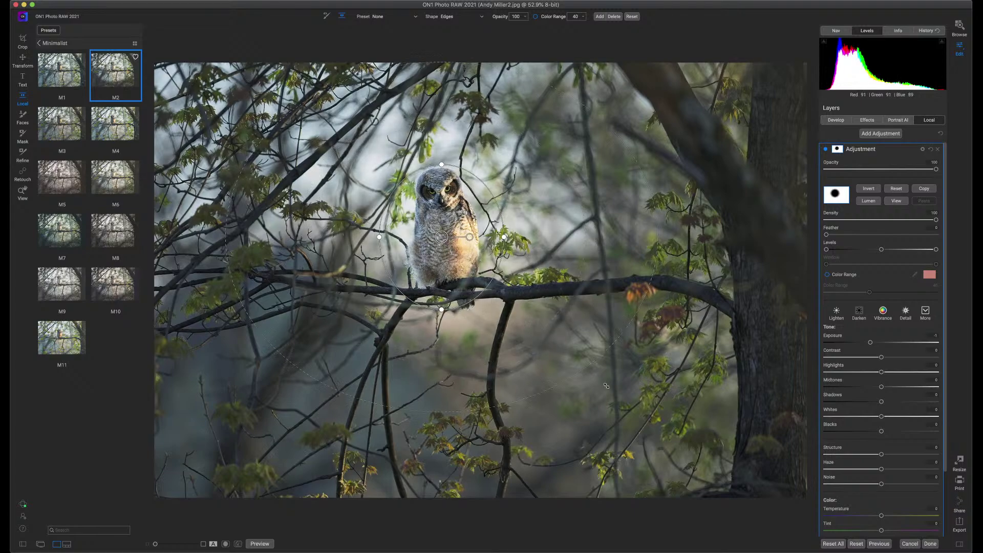
drag(606, 385, 721, 498)
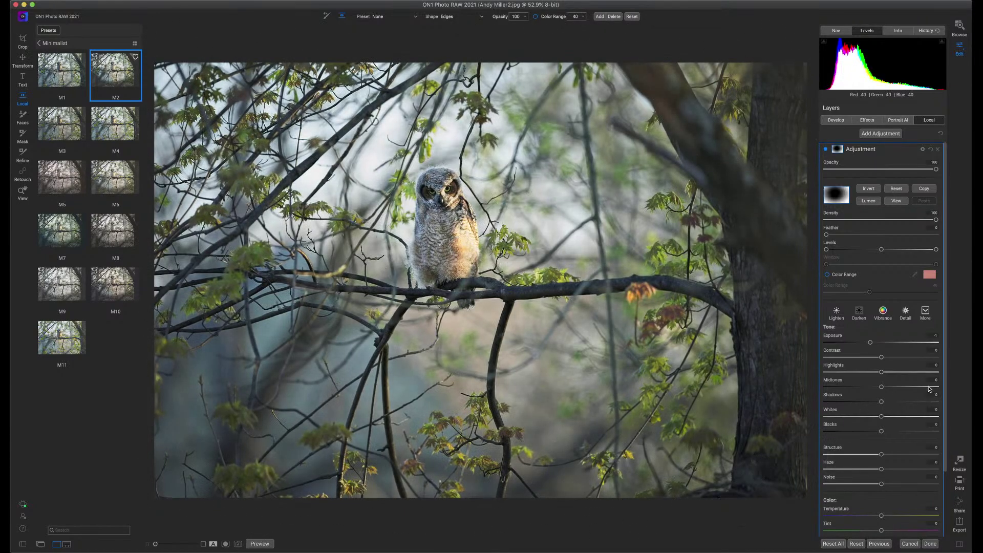
- Lower the vignette adjustment's Exposure to about -1.3 and finish editing the owl photo
drag(870, 347, 867, 349)
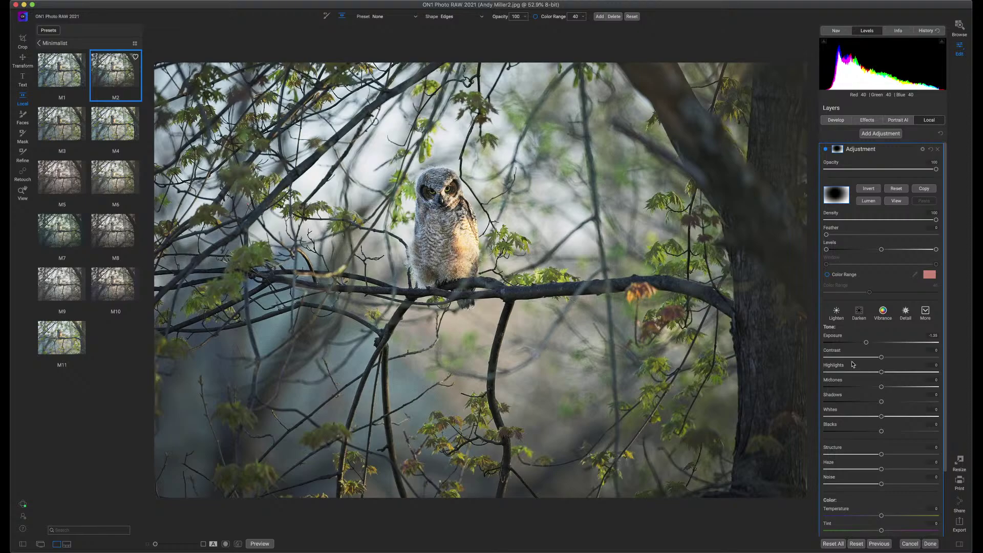
click(930, 544)
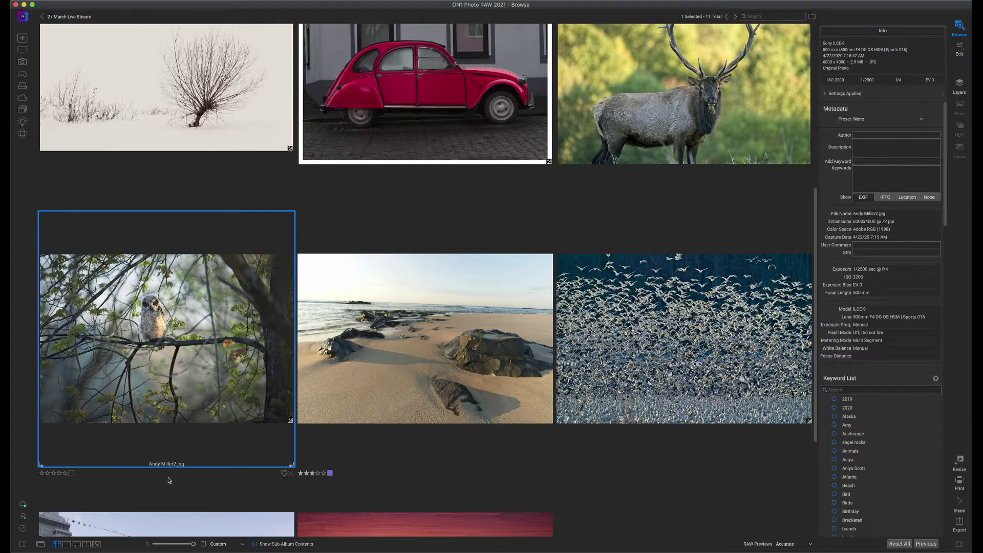
- Show the folder browser and open the Still Life Photos folder inside Raw Images, Personal Collection
click(22, 544)
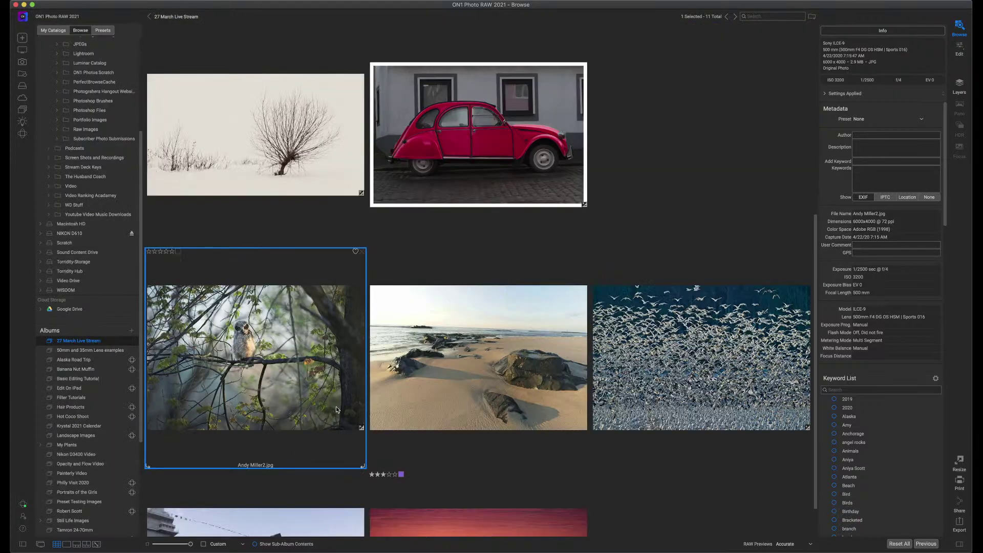
scroll(104, 298, up, 5)
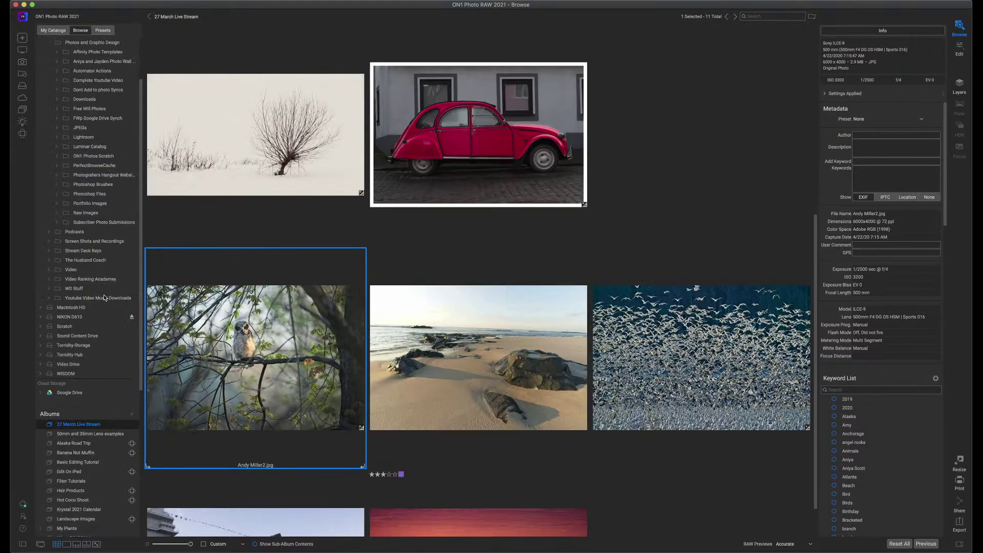
scroll(104, 298, up, 4)
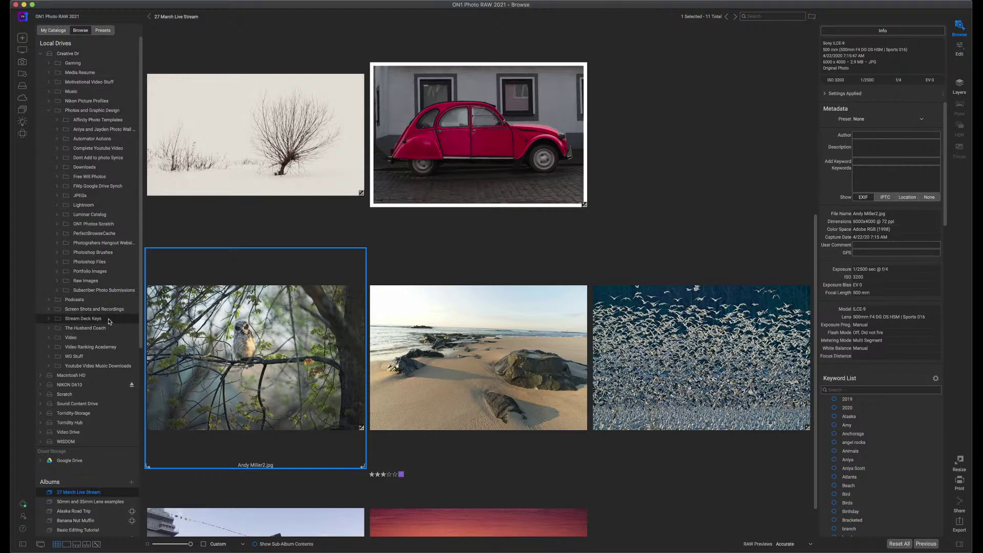
click(56, 281)
scroll(102, 295, down, 1)
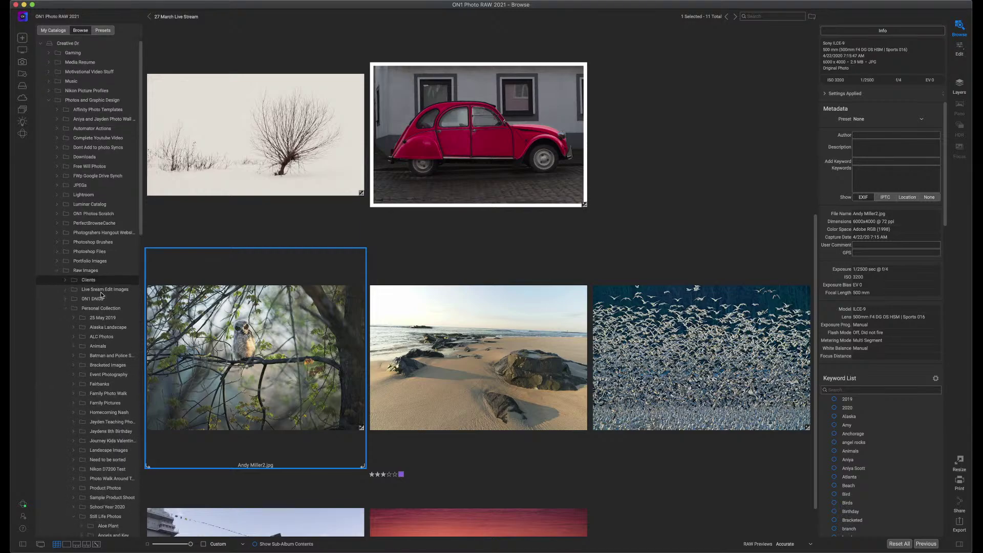
scroll(101, 294, down, 5)
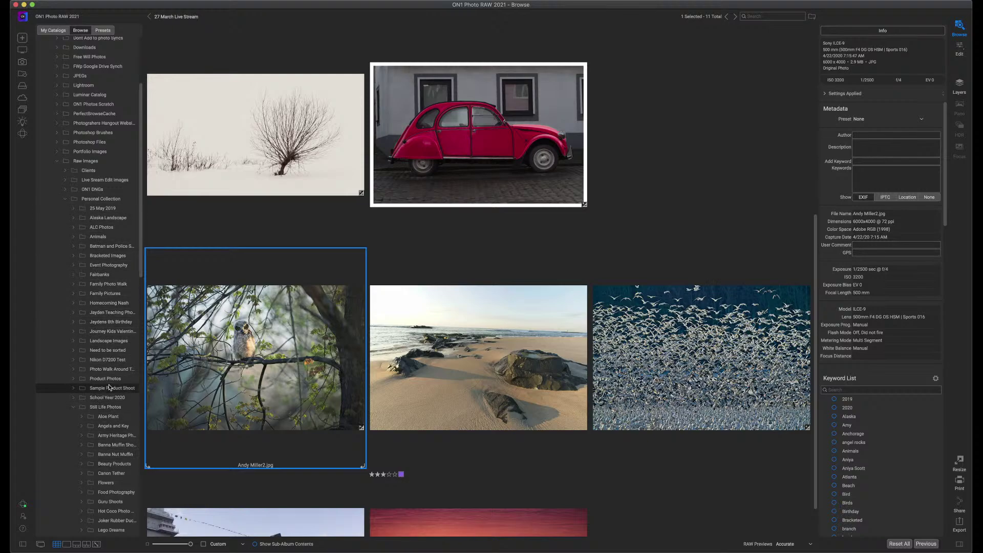
click(73, 408)
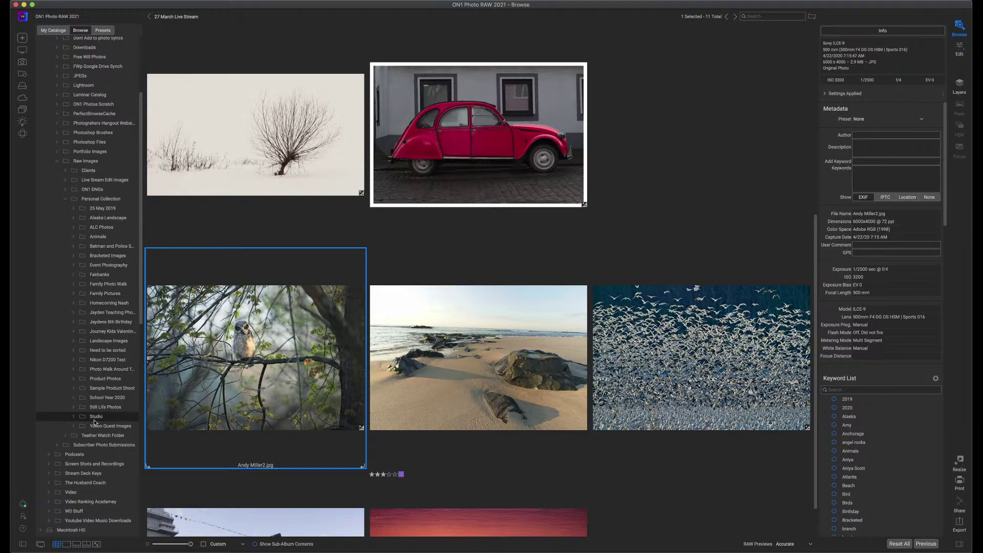
click(104, 407)
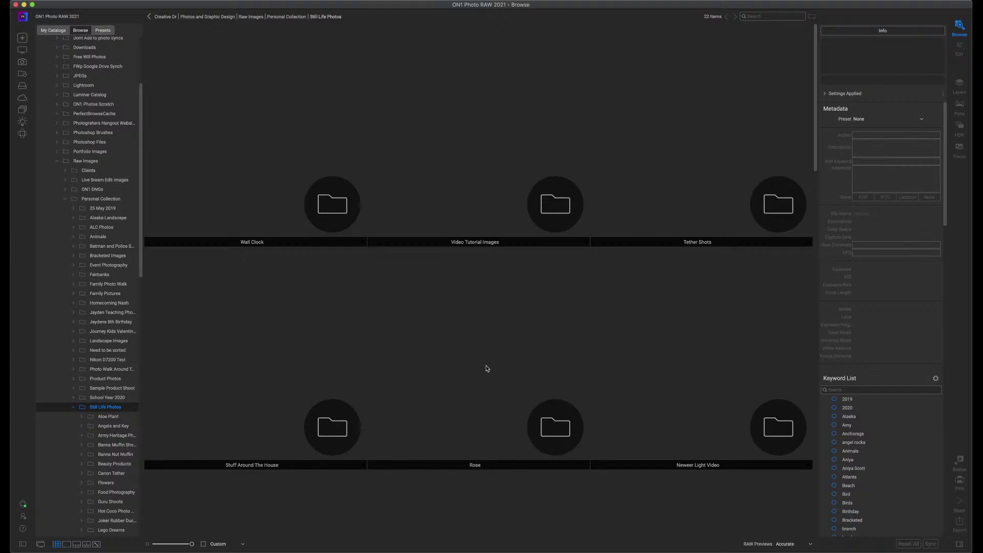
- Look through the Still Life Photos subfolders, open Aloe Plant and examine its photos, selecting Aloe Vera Plant-51.CR3
scroll(468, 240, down, 10)
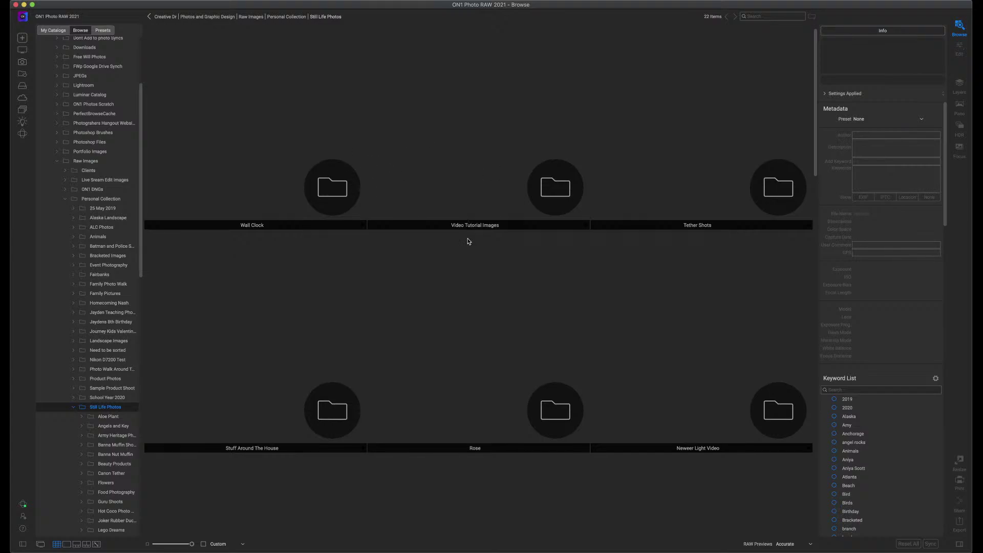
scroll(468, 241, up, 10)
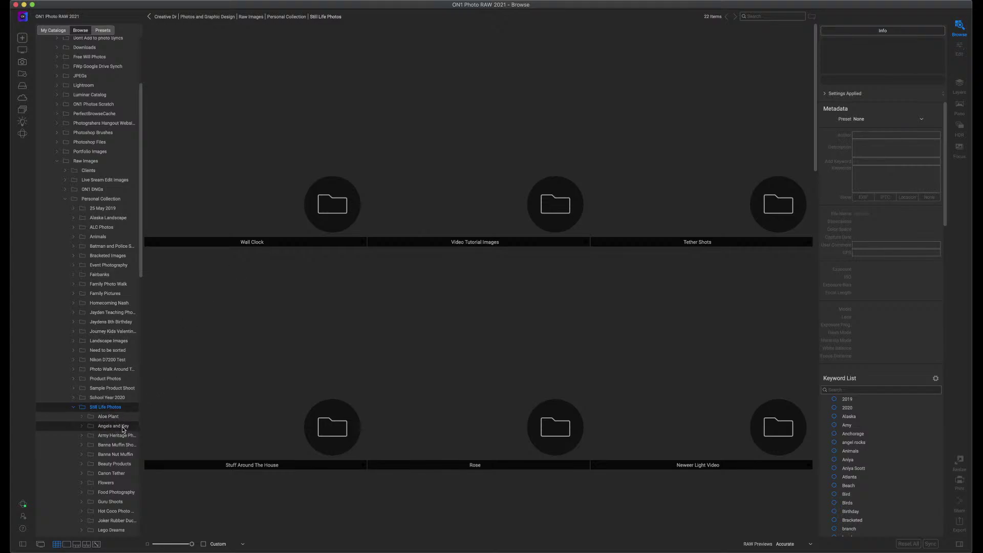
scroll(100, 460, down, 3)
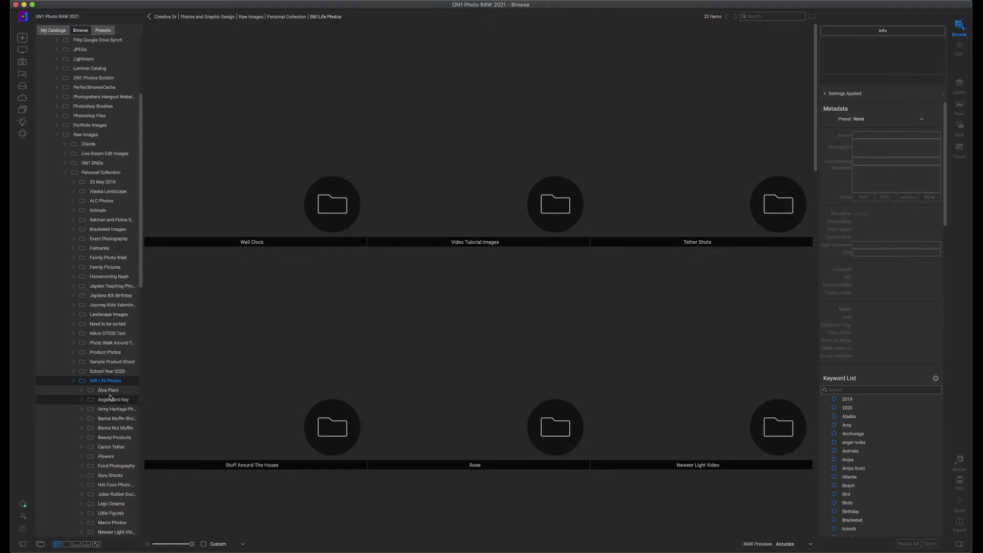
scroll(110, 396, down, 6)
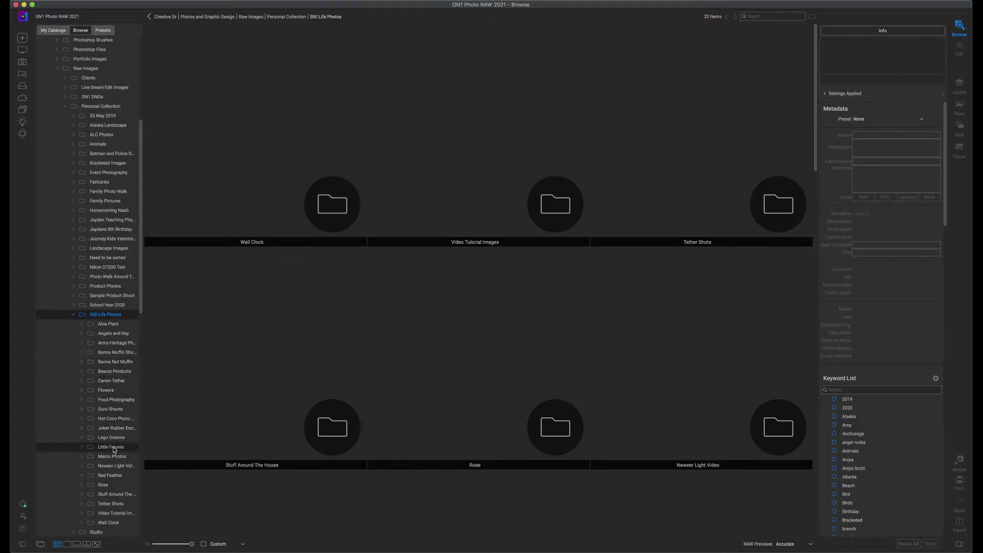
click(112, 321)
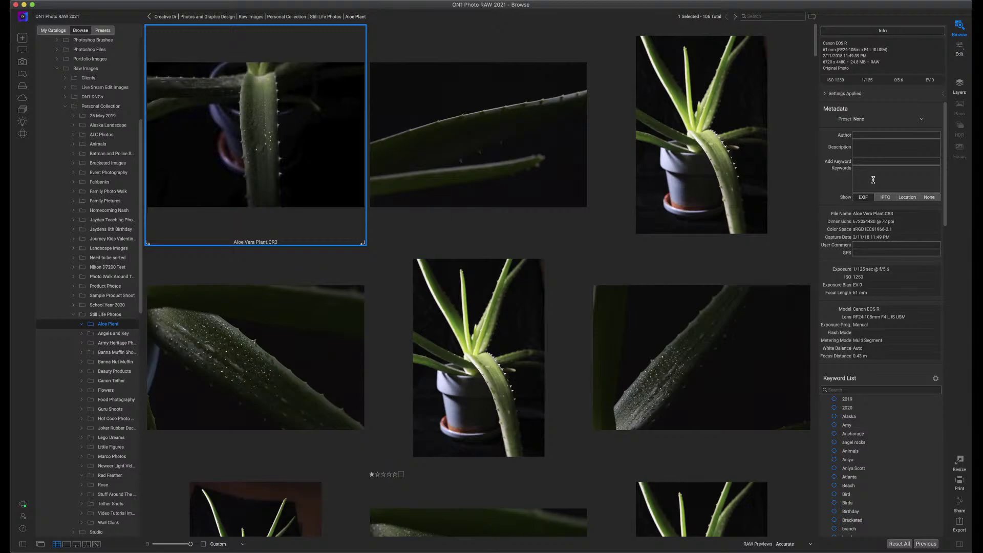
click(437, 341)
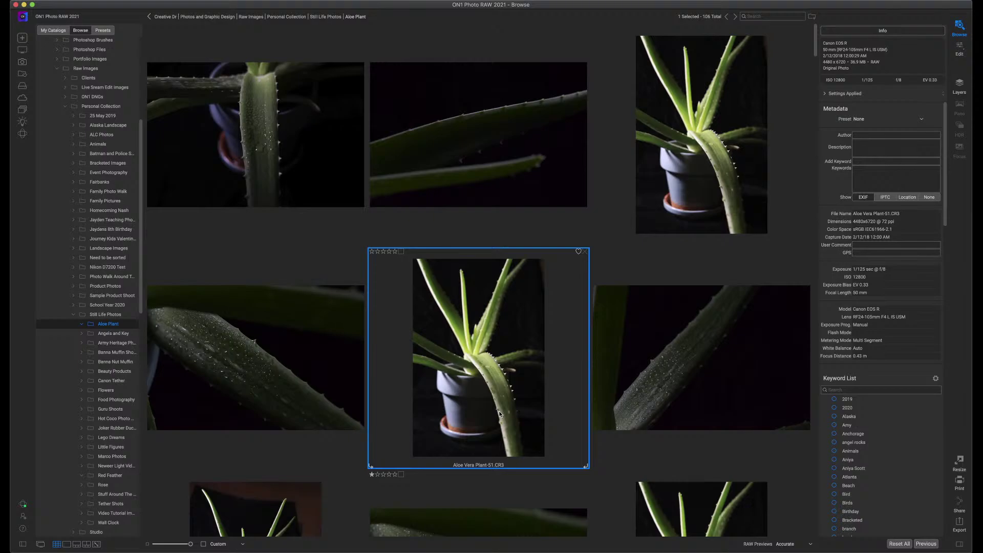
scroll(487, 409, down, 5)
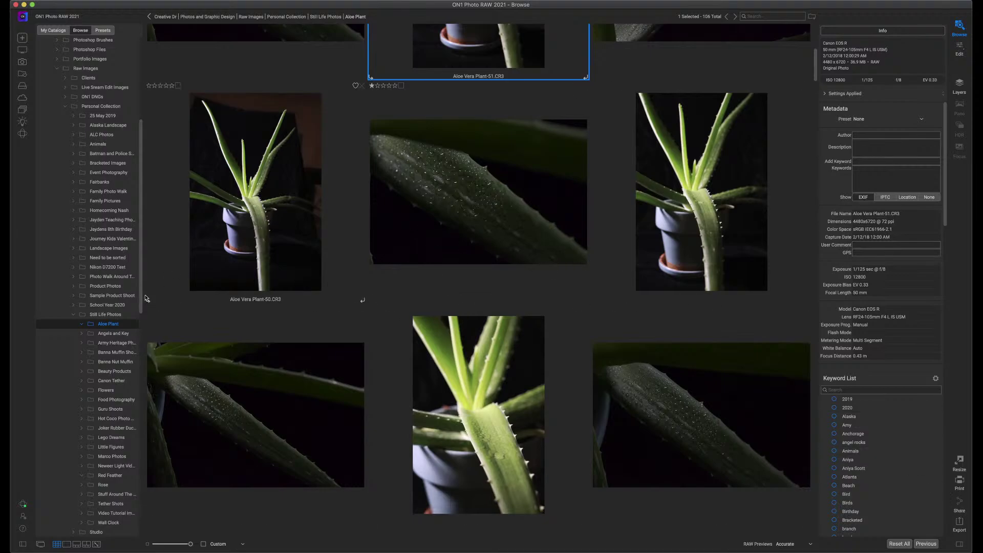
- Collapse the Still Life Photos folder and return to the 27 March Live Stream album
click(73, 314)
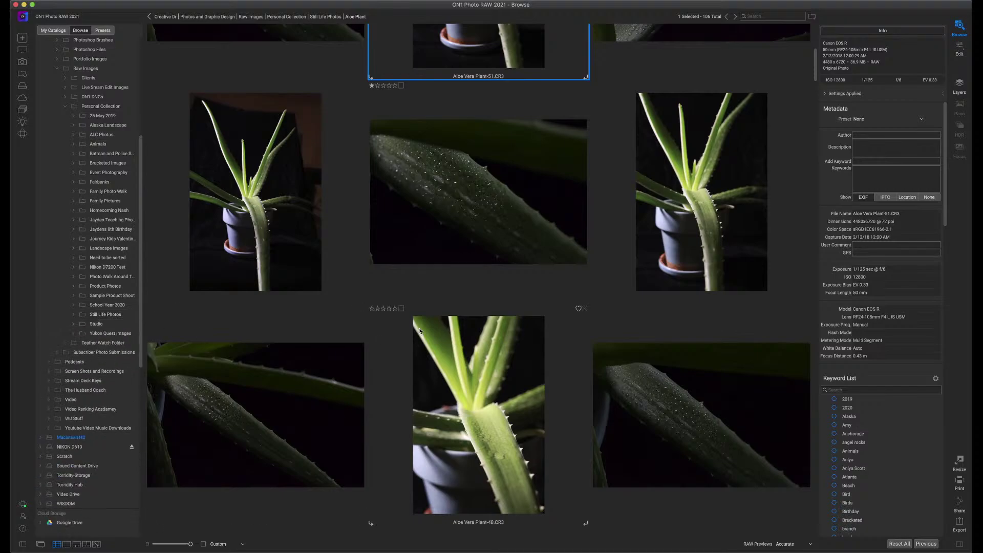
scroll(154, 372, down, 1)
scroll(92, 333, down, 10)
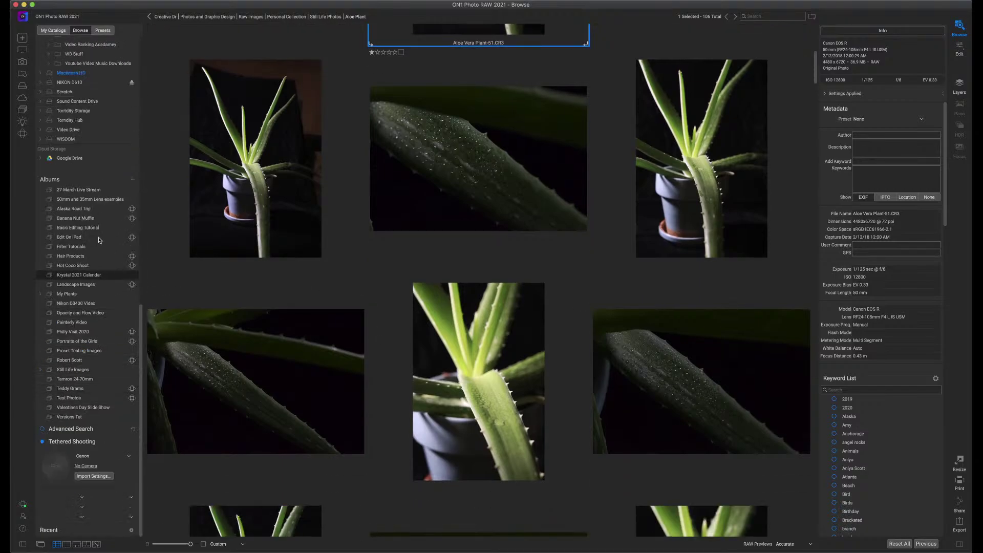
click(82, 190)
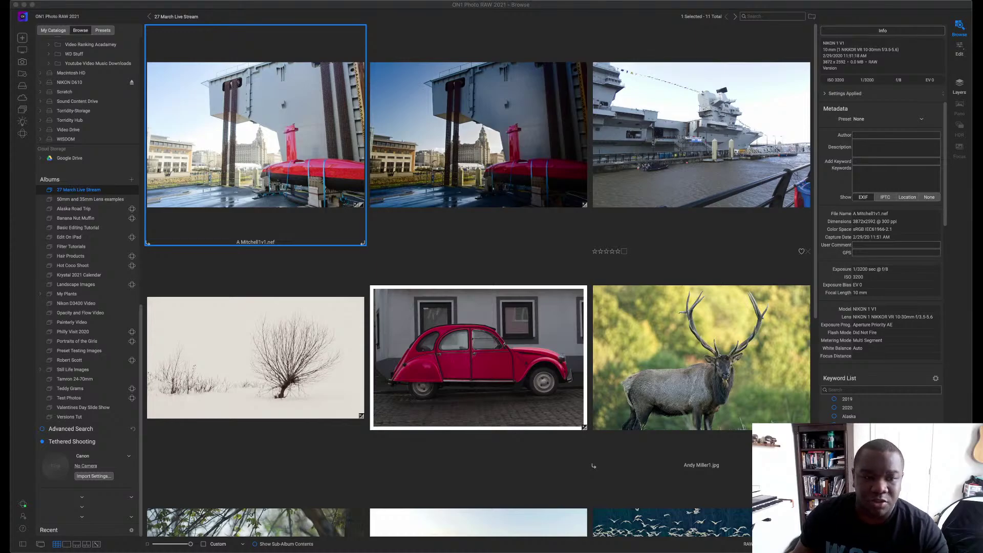
- Look over the folder list and the photos in the 27 March Live Stream album
scroll(82, 151, up, 15)
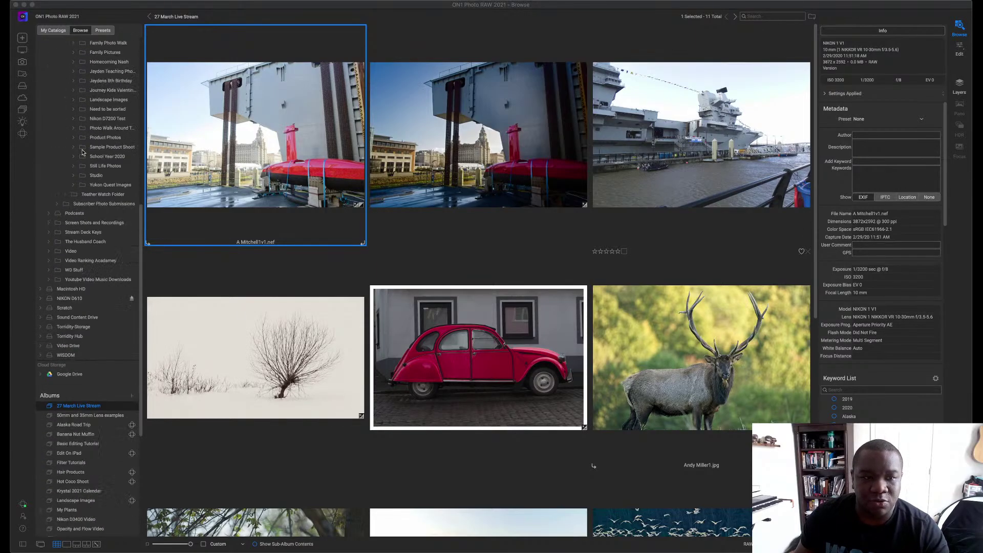
scroll(80, 131, up, 2)
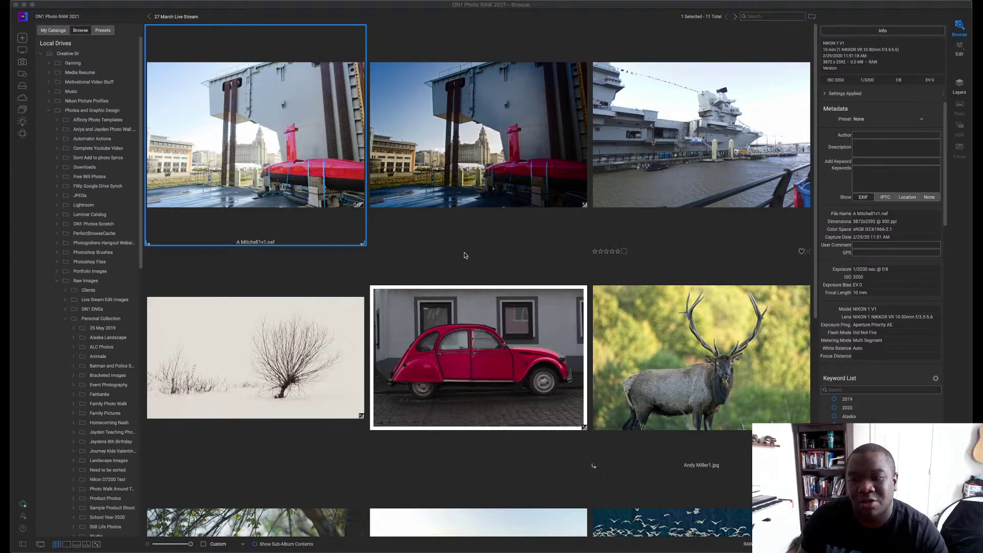
scroll(464, 255, down, 3)
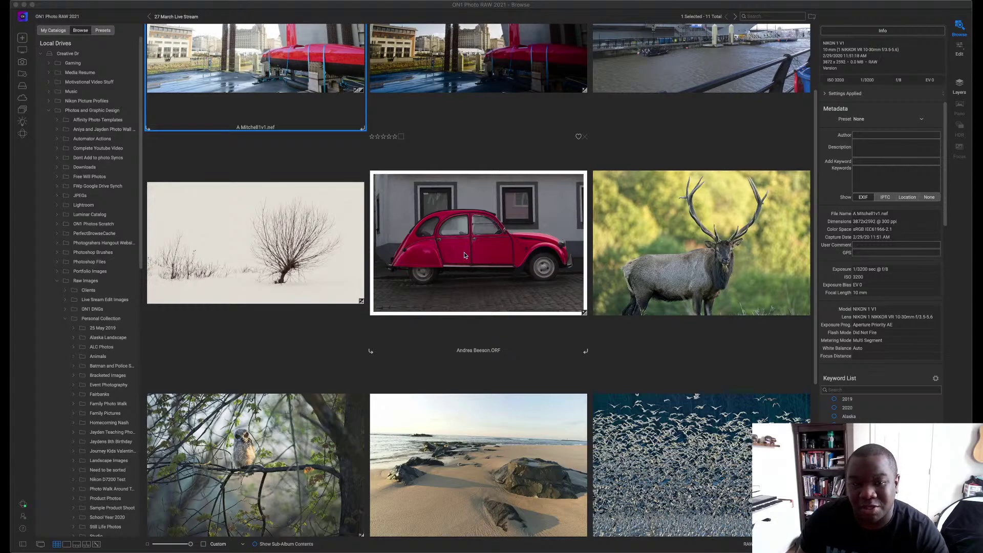
scroll(464, 255, down, 4)
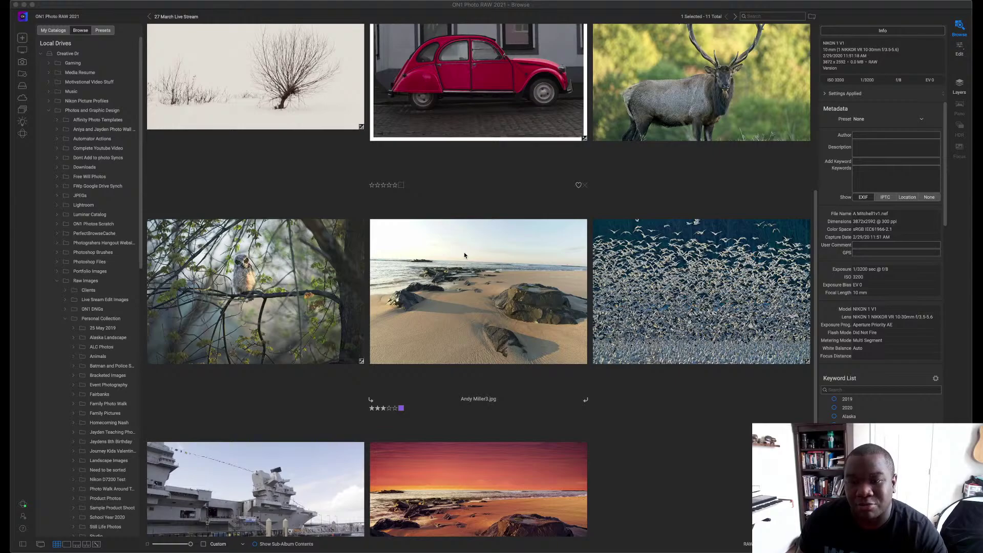
scroll(464, 255, up, 1)
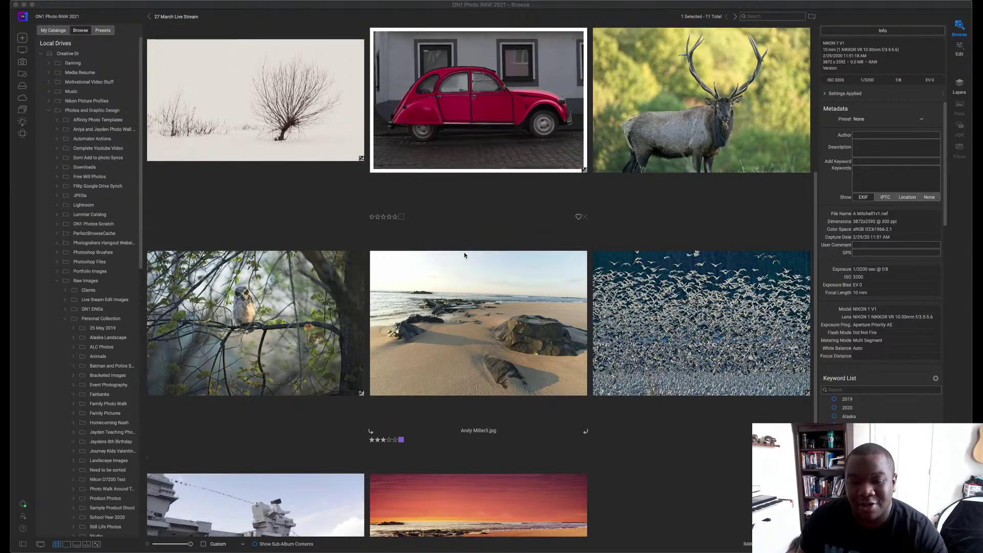
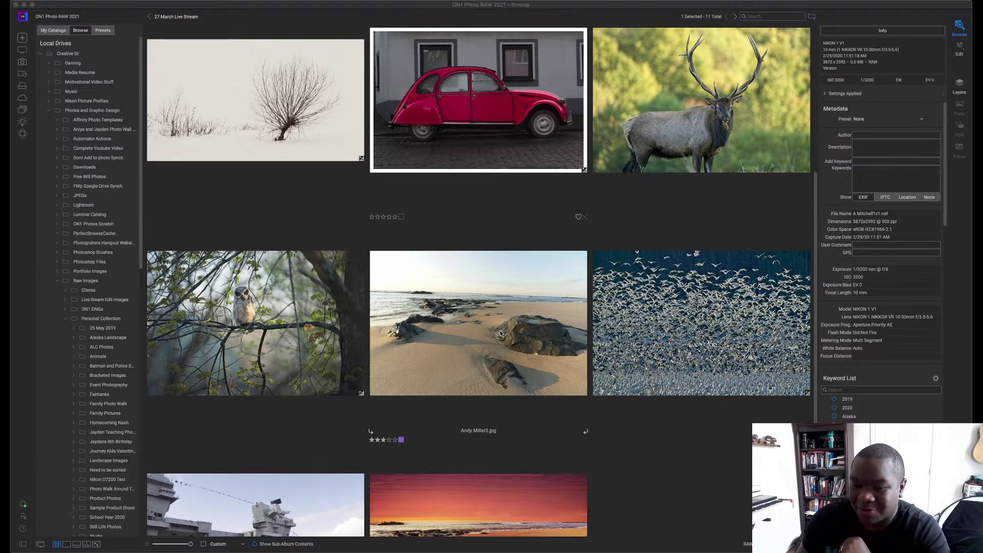
scroll(499, 331, down, 3)
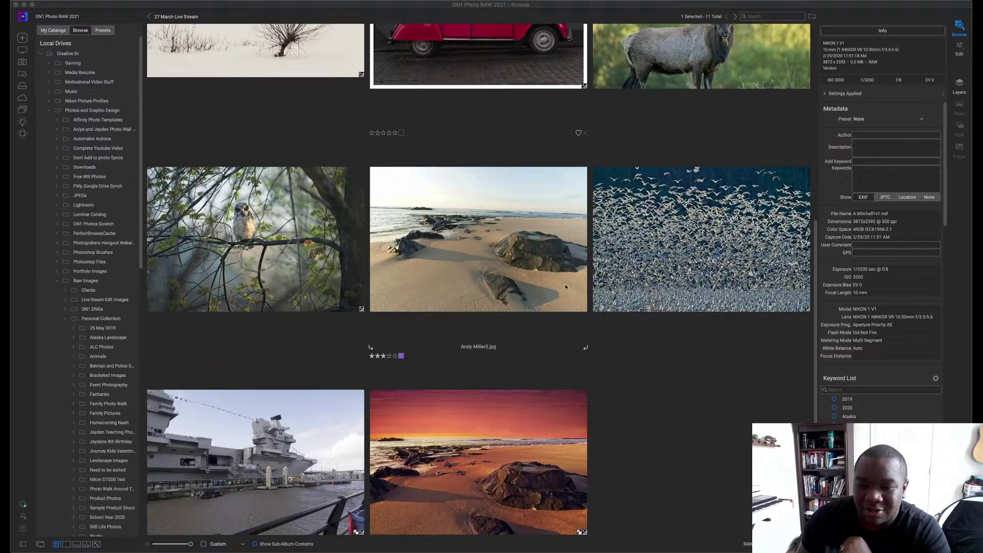
scroll(565, 287, down, 2)
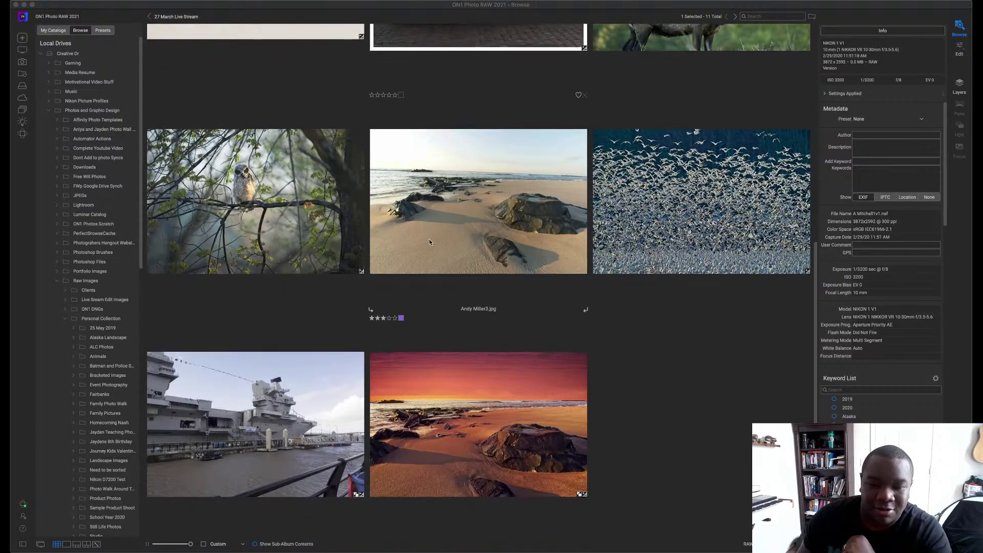
- Open the original daytime beach photo for editing and display its Effects settings
click(292, 236)
click(291, 231)
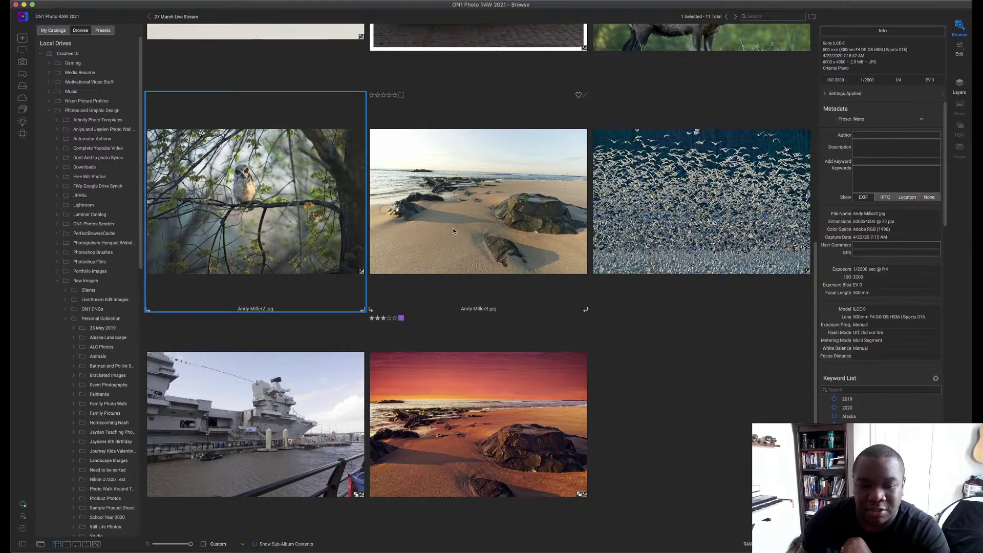
click(453, 231)
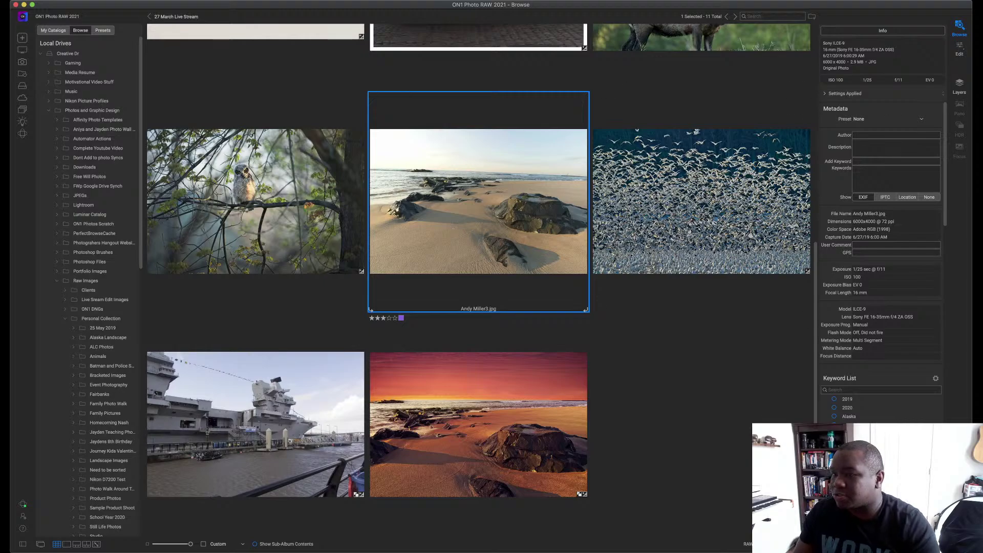
click(960, 49)
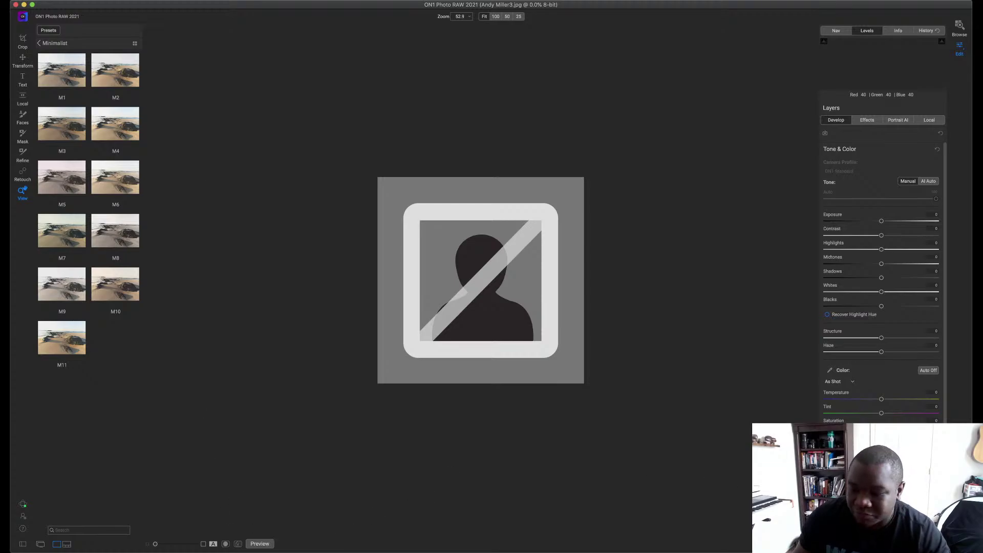
click(955, 24)
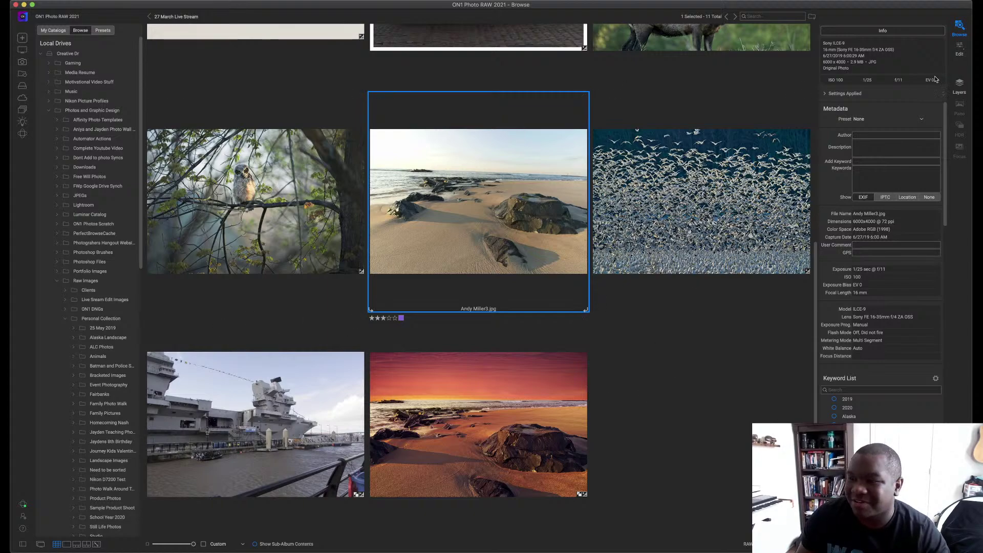
click(960, 48)
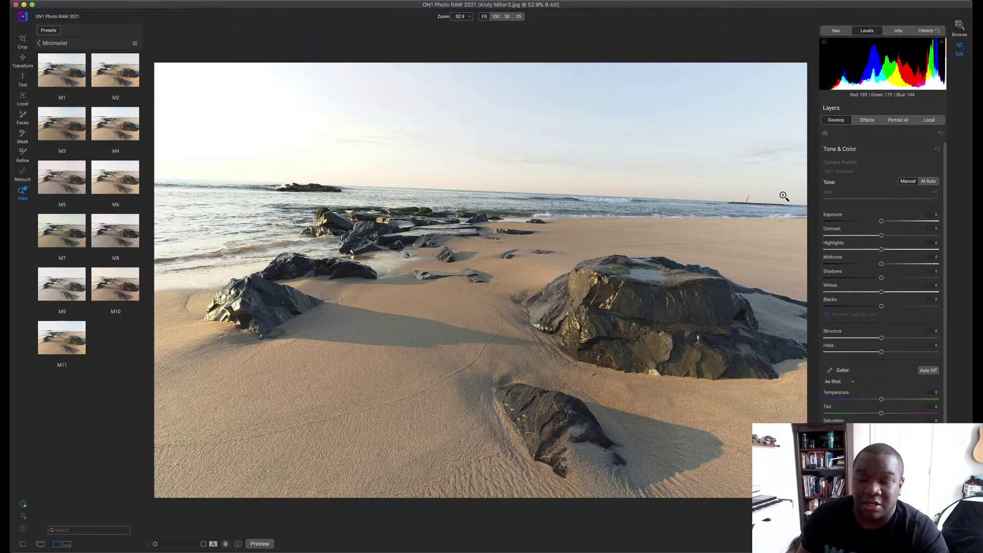
click(866, 121)
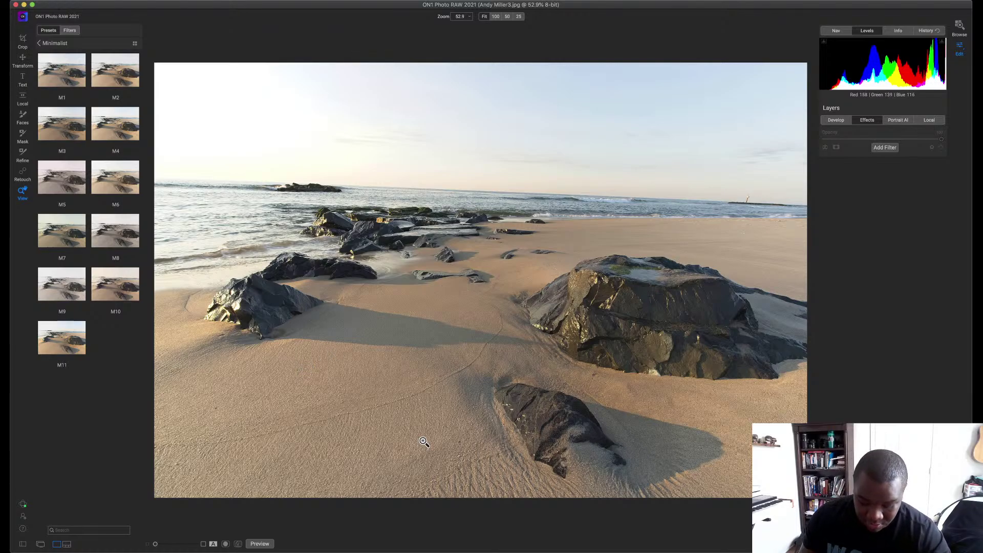
- Open the layered red-sunset version of the beach photo and inspect its horizon and breakwater at 100 and 200% zoom
key(super+shift+f)
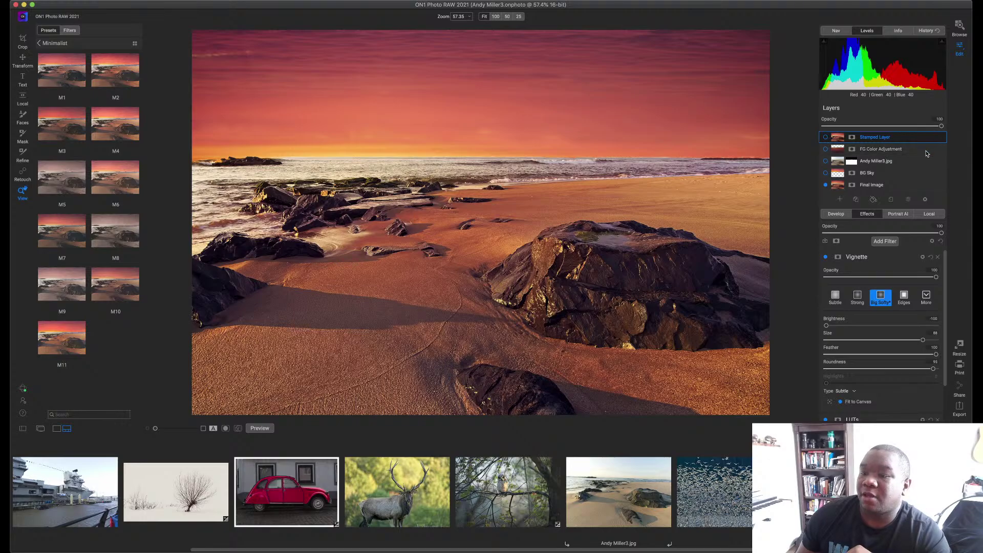
click(750, 161)
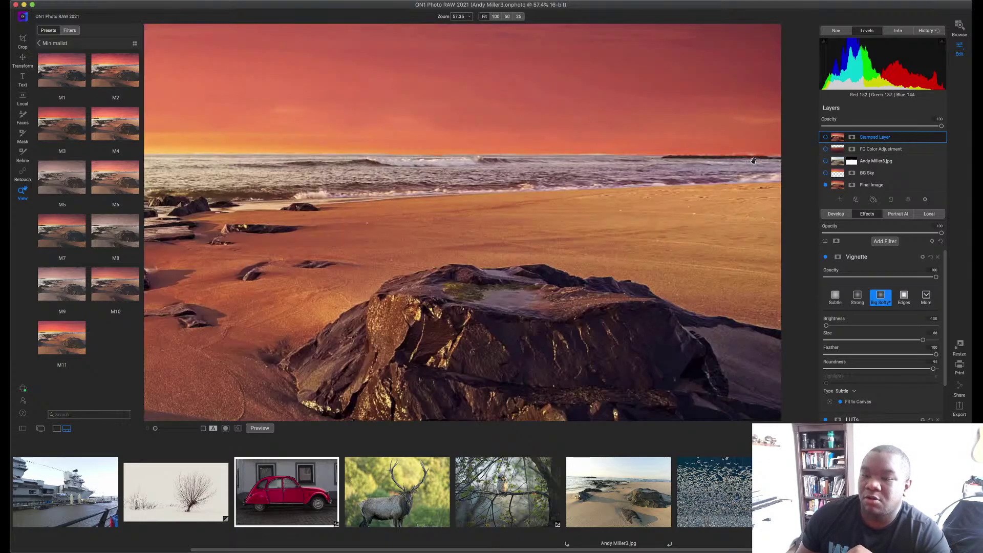
drag(650, 193, 552, 195)
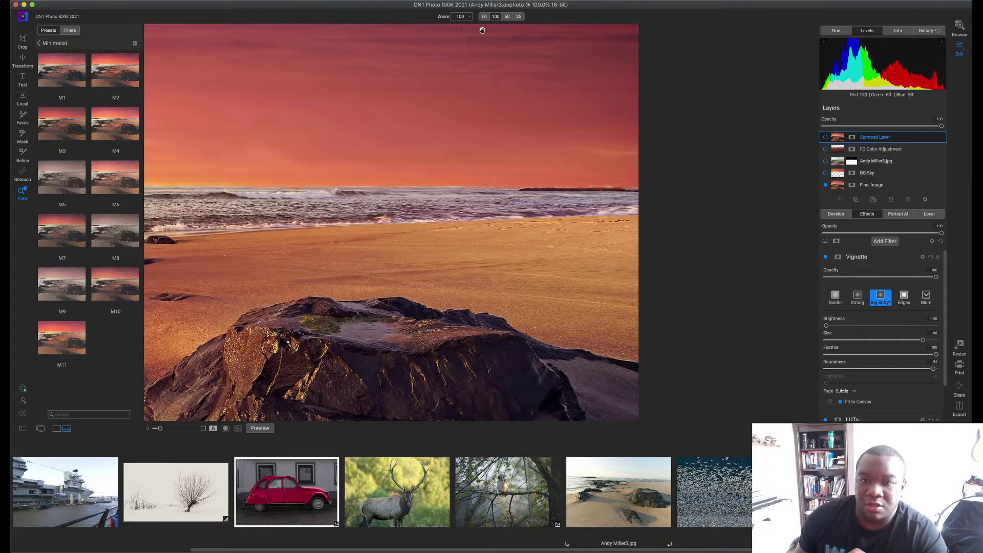
click(469, 16)
drag(462, 28, 455, 26)
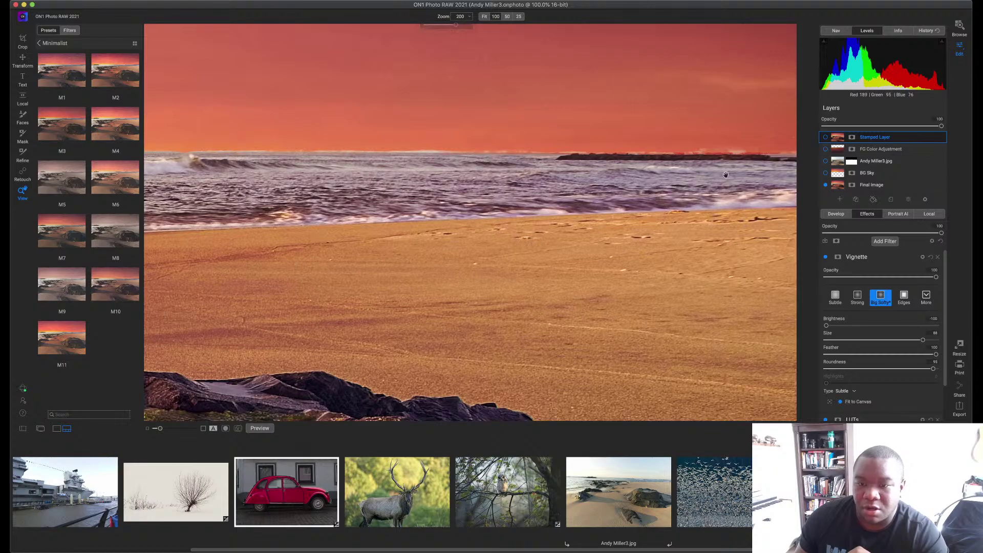
drag(720, 177, 675, 220)
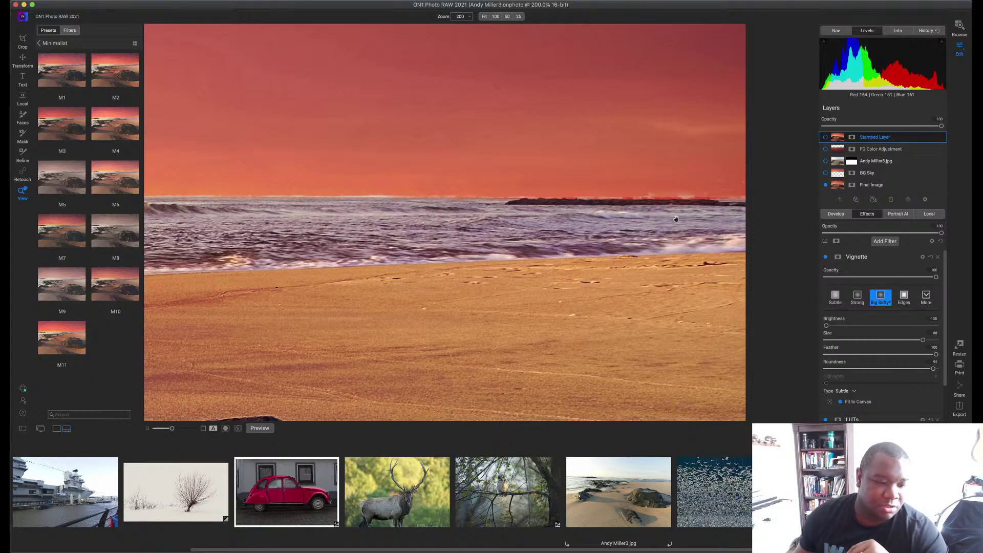
- Examine the rest of the sunset composite's horizon, then view the whole image with the presets browser and filmstrip hidden
click(23, 429)
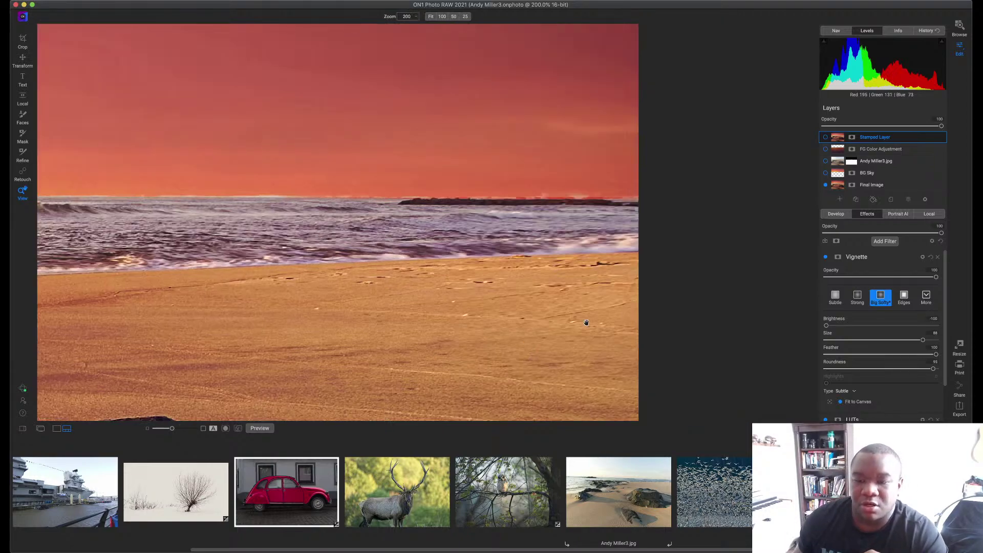
drag(555, 225, 709, 257)
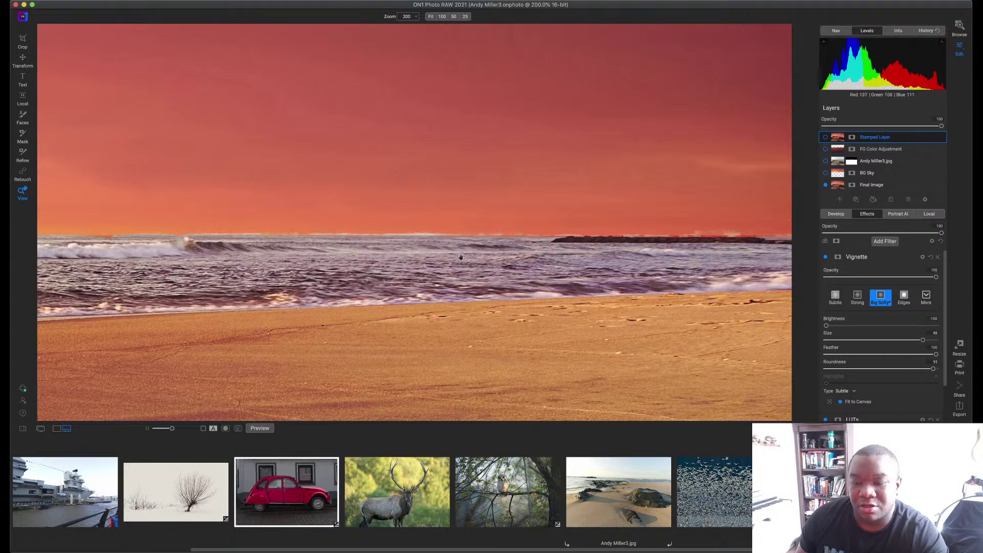
drag(350, 255, 473, 258)
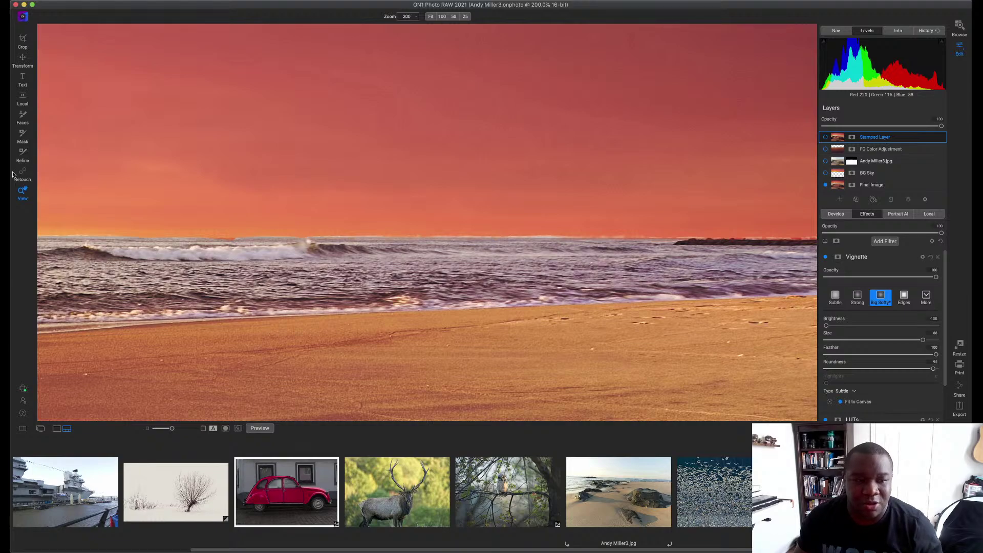
click(383, 310)
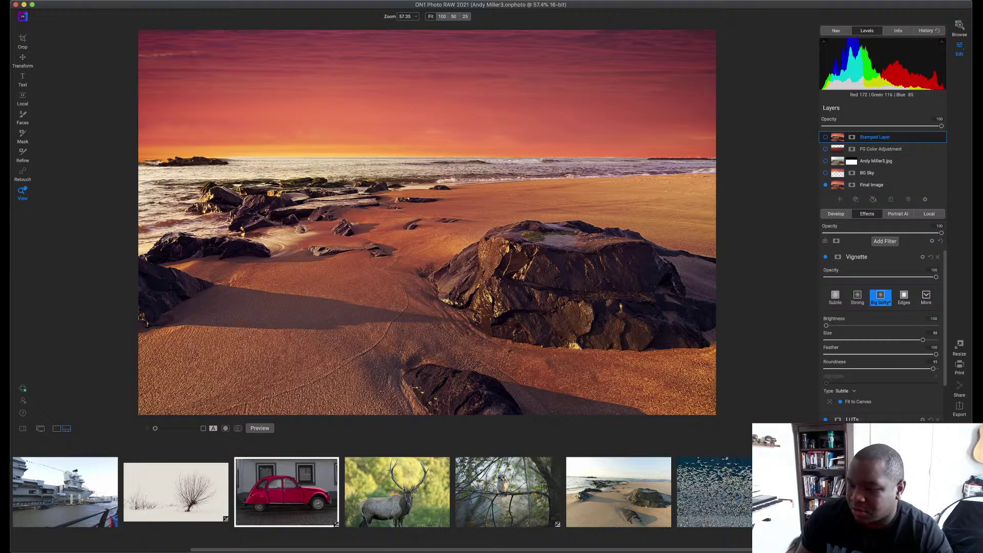
click(56, 429)
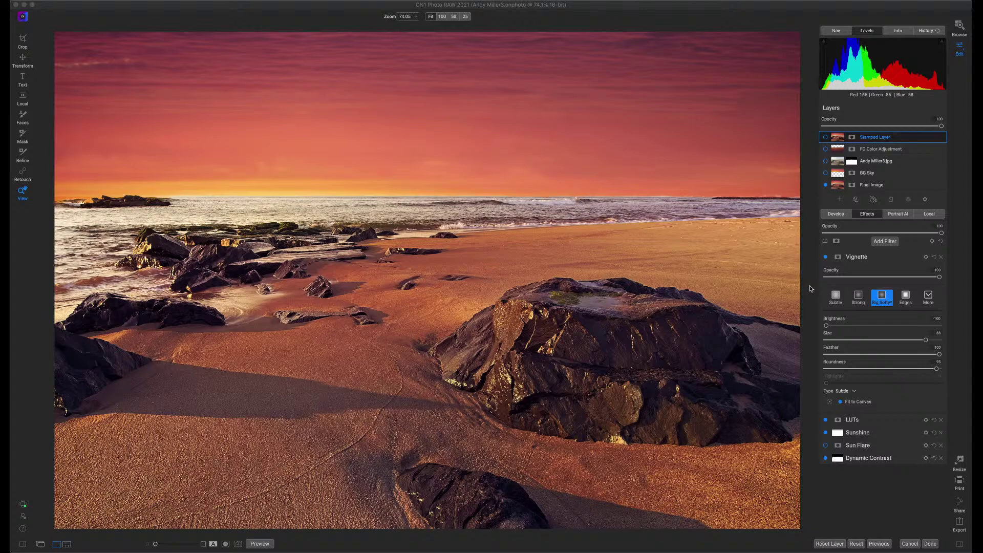
- Show only the masked beach photo layer instead of Final Image, and review the Stamped Layer's Dynamic Contrast and Sunshine filters
click(825, 185)
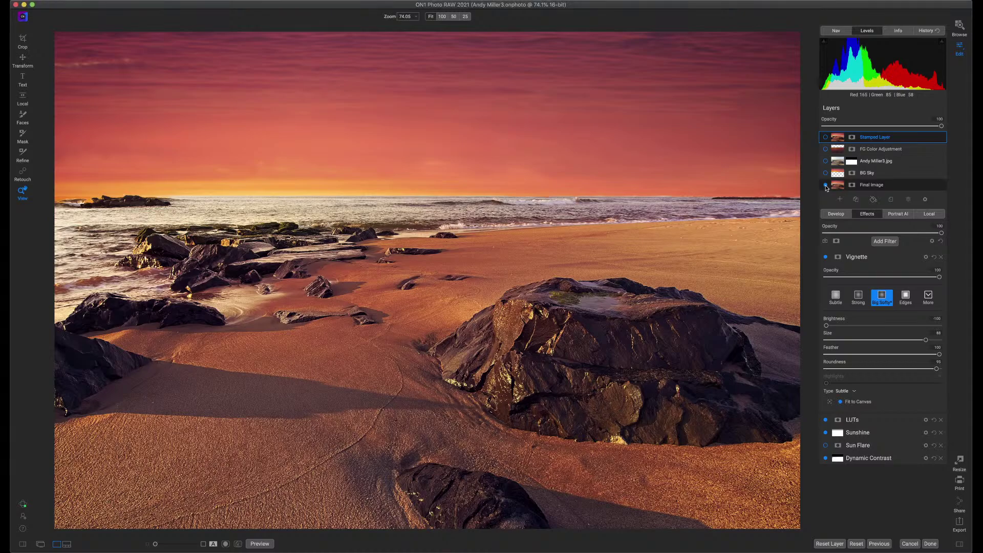
click(826, 162)
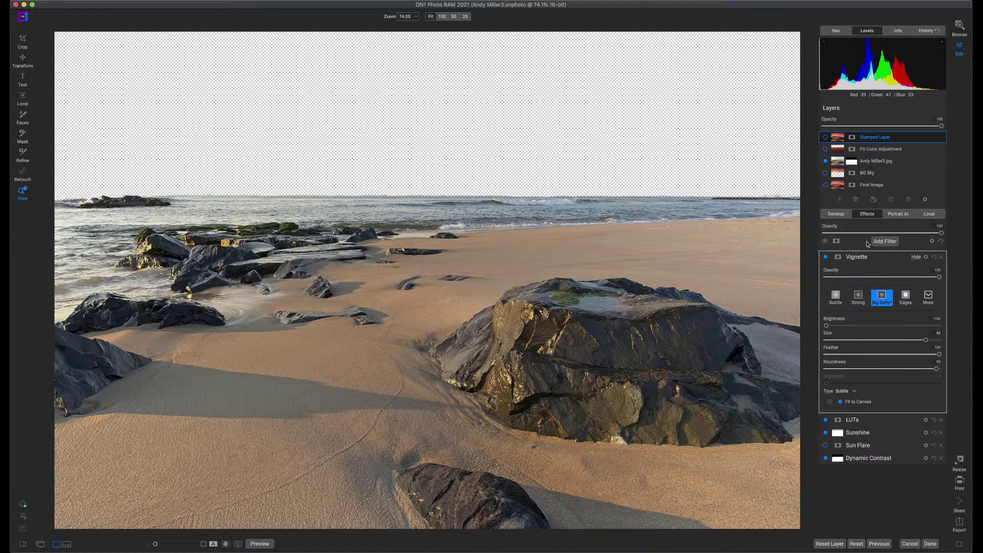
click(836, 214)
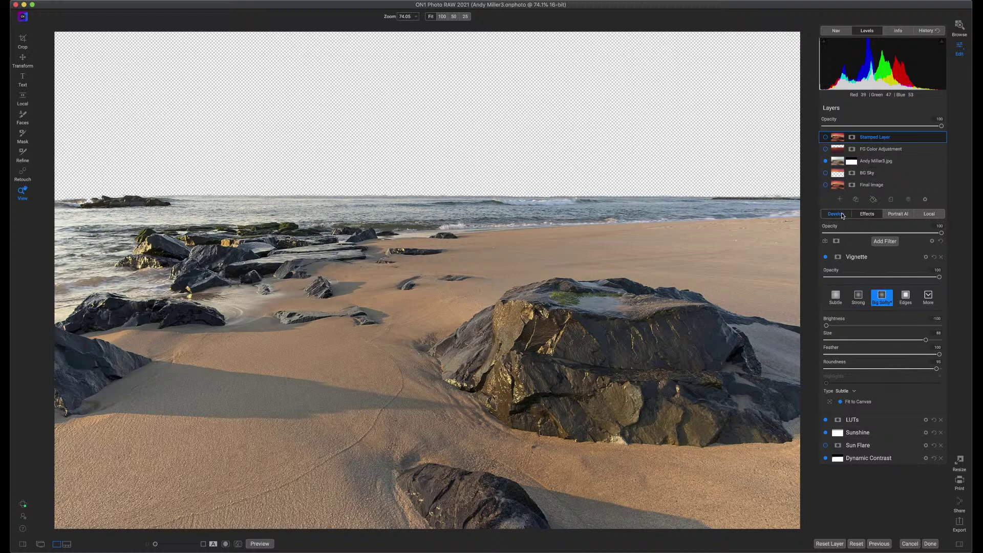
click(875, 214)
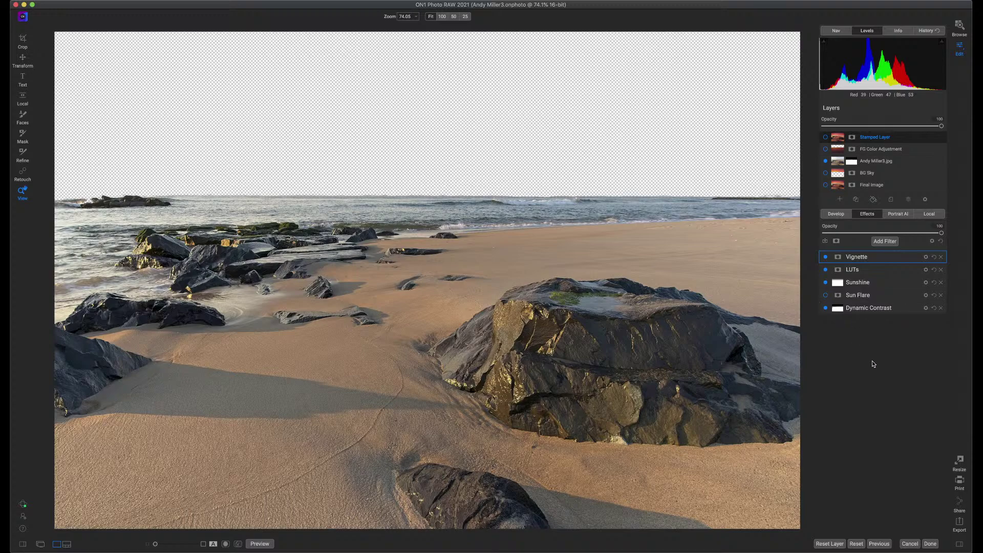
click(871, 308)
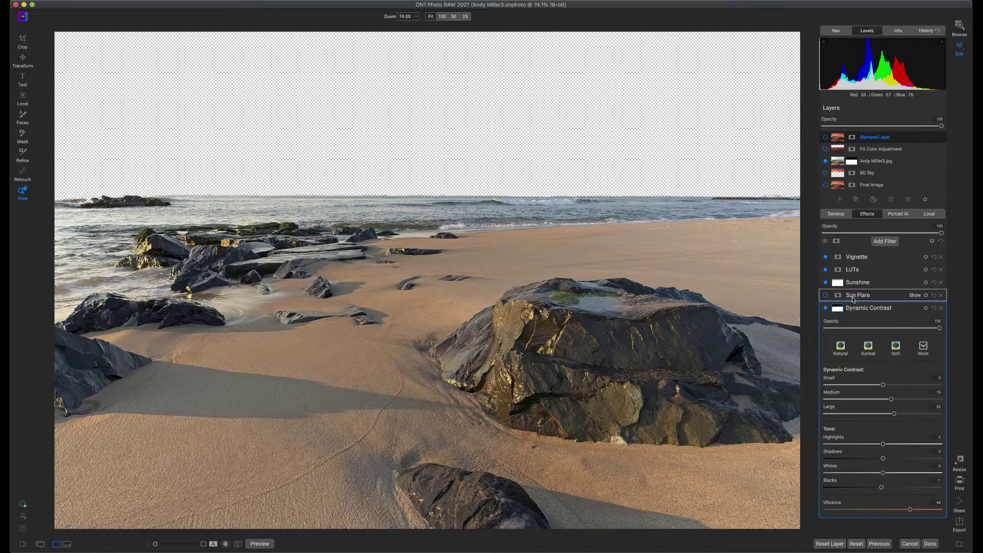
click(883, 285)
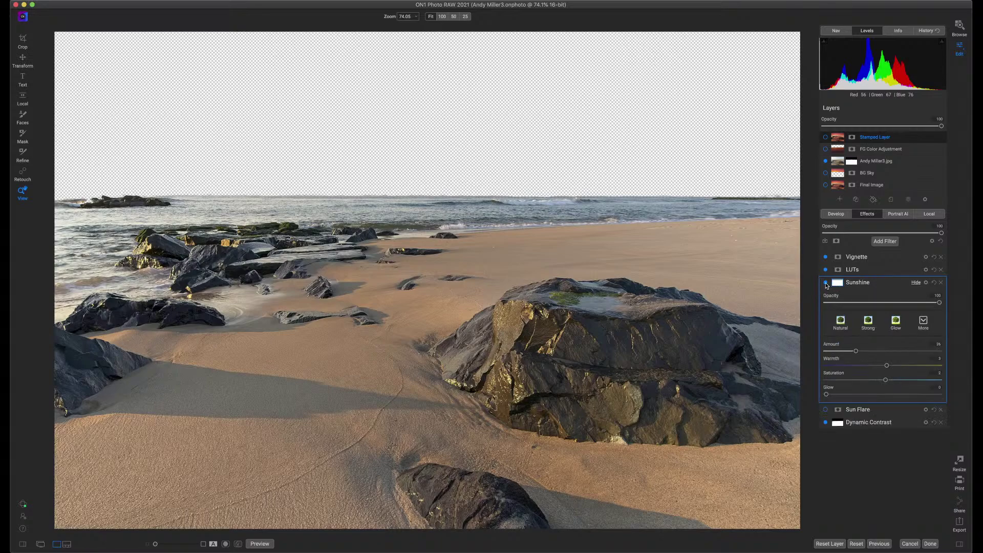
- Switch the Stamped Layer's Vignette, LUTs and Sunshine filters off and back on to check their effect
click(825, 257)
click(825, 283)
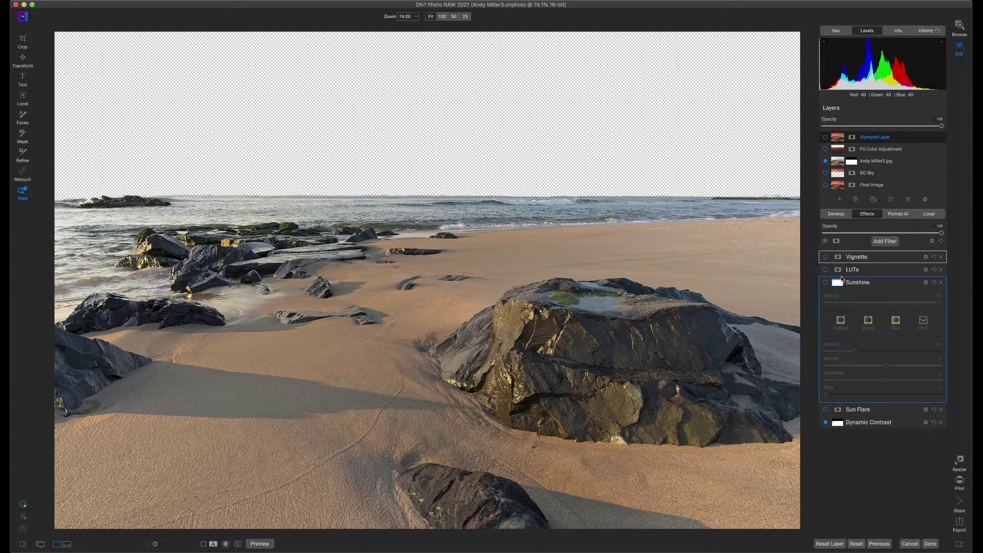
click(825, 283)
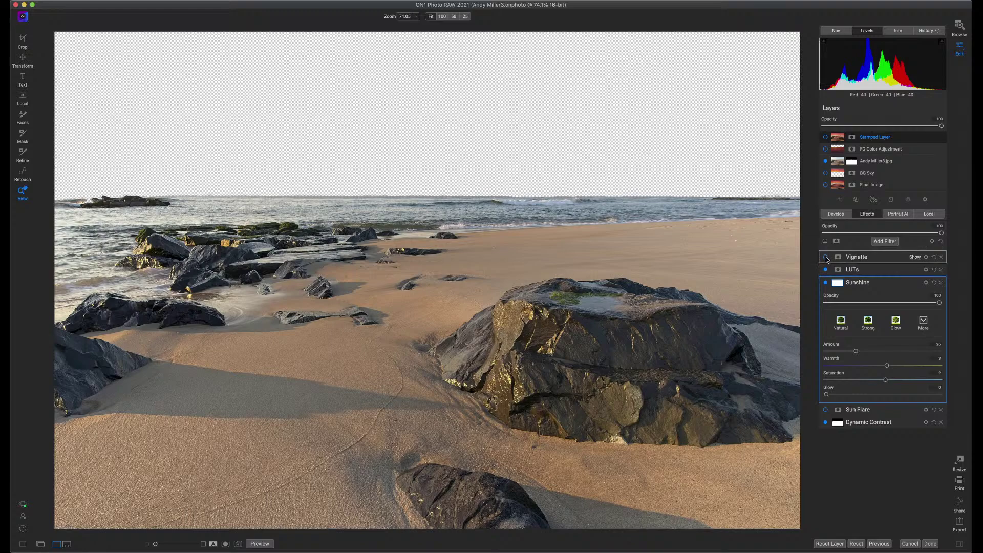
click(826, 258)
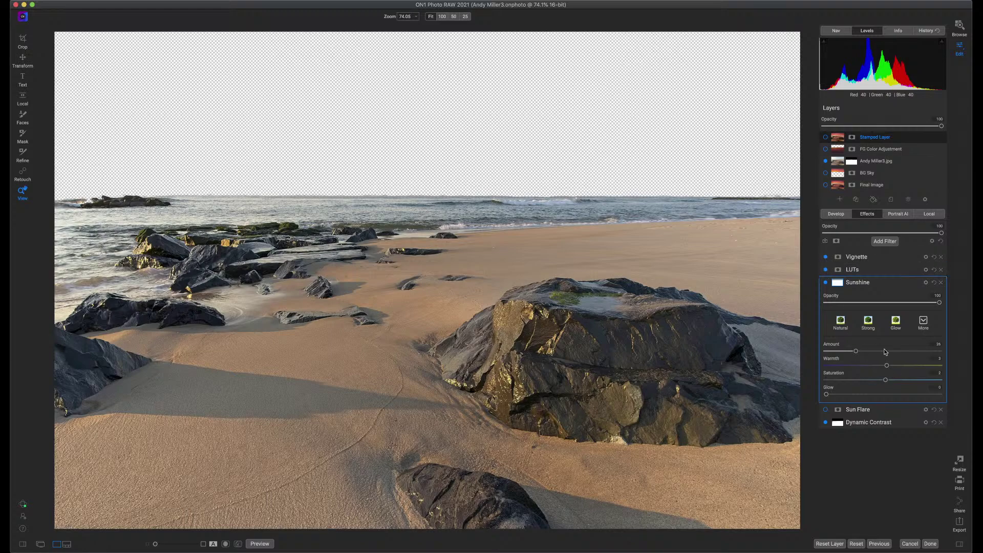
- Review the masked beach layer's Develop settings, then turn on the BG Sky layer and review its Develop and Effects settings
click(894, 174)
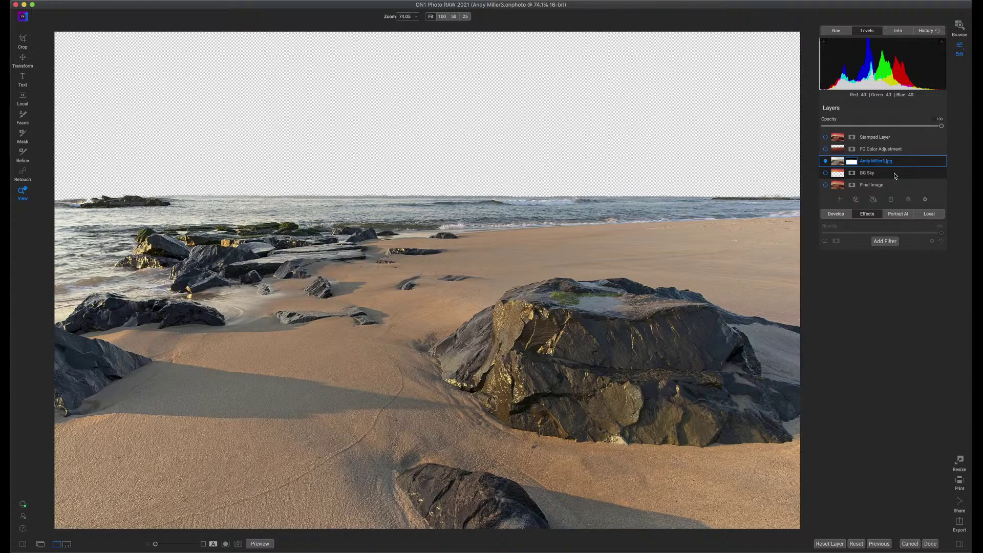
click(837, 215)
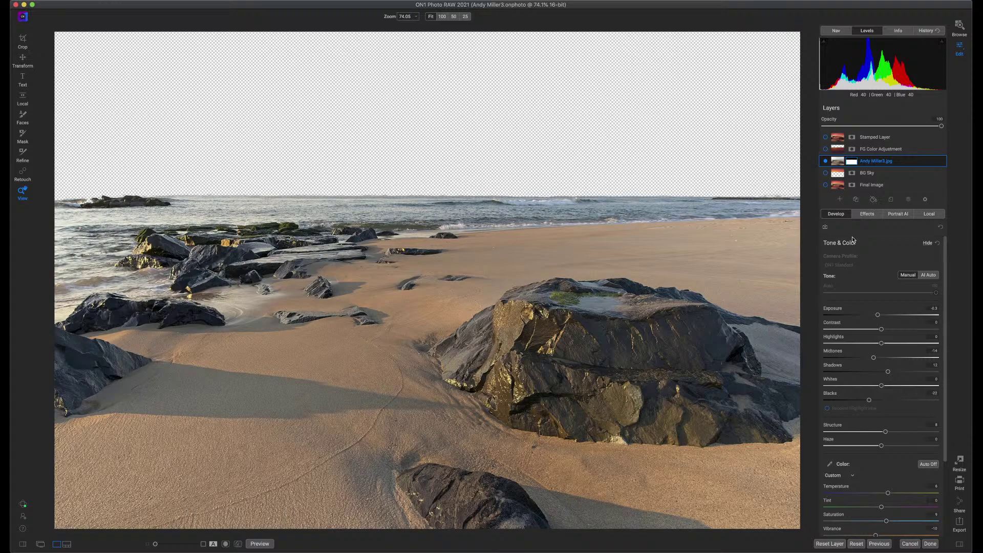
click(826, 174)
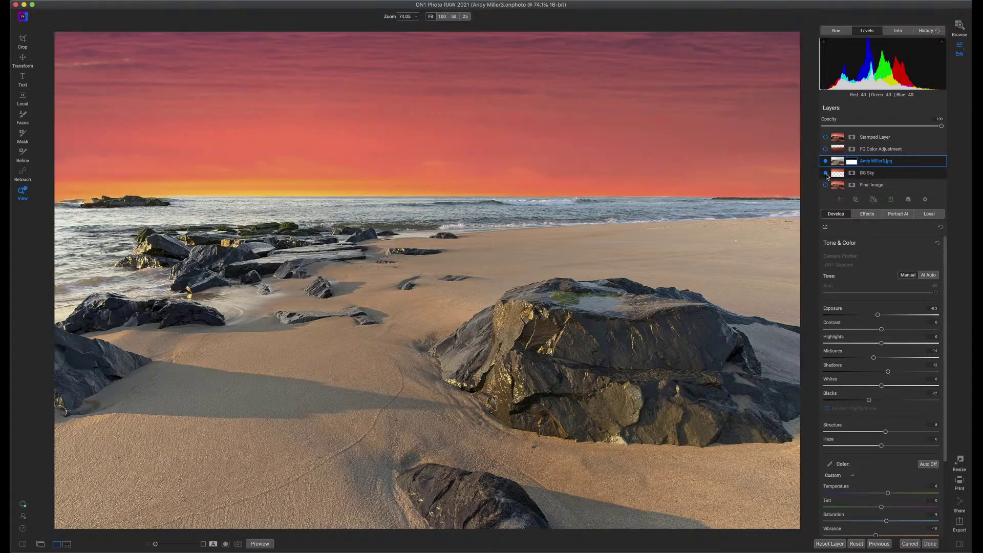
click(888, 174)
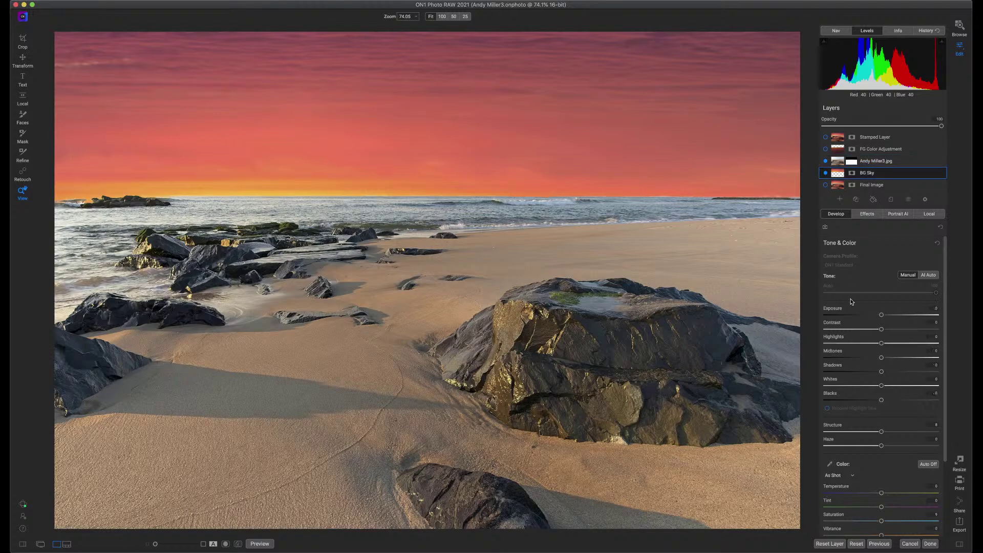
click(869, 216)
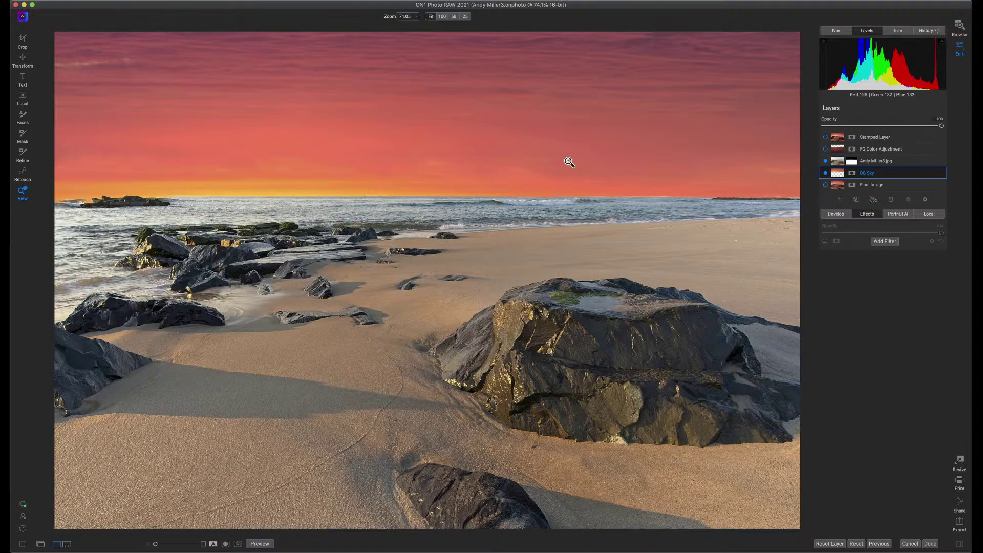
click(856, 200)
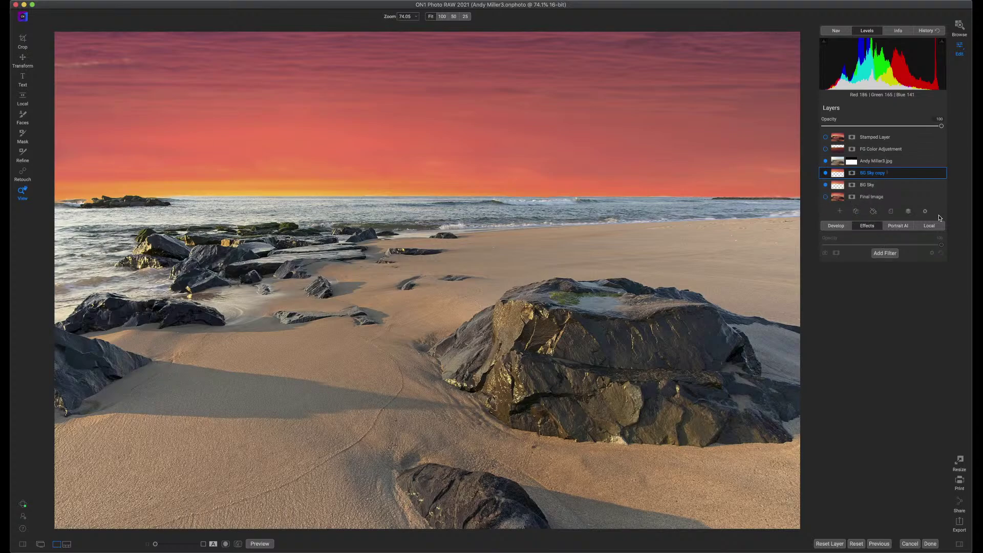
right_click(929, 177)
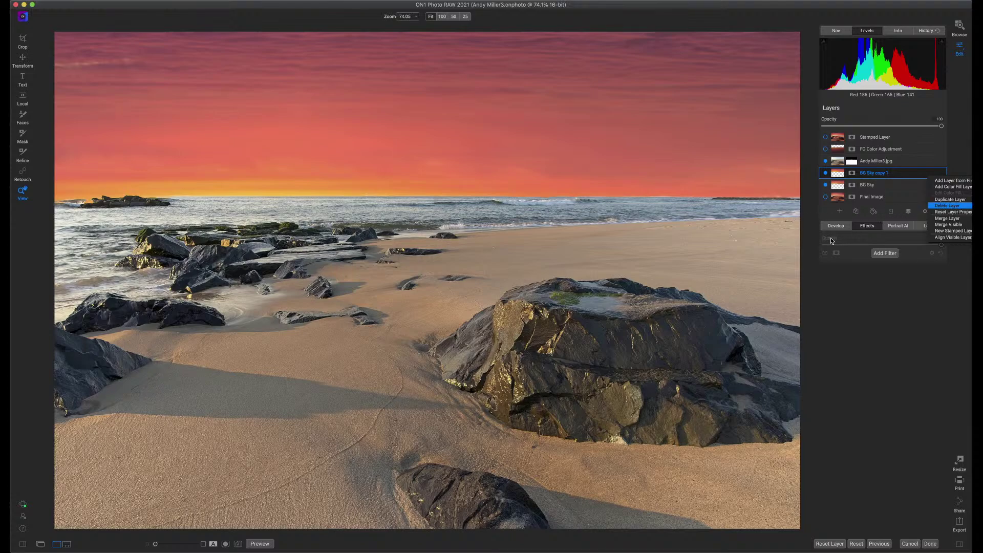
key(Return)
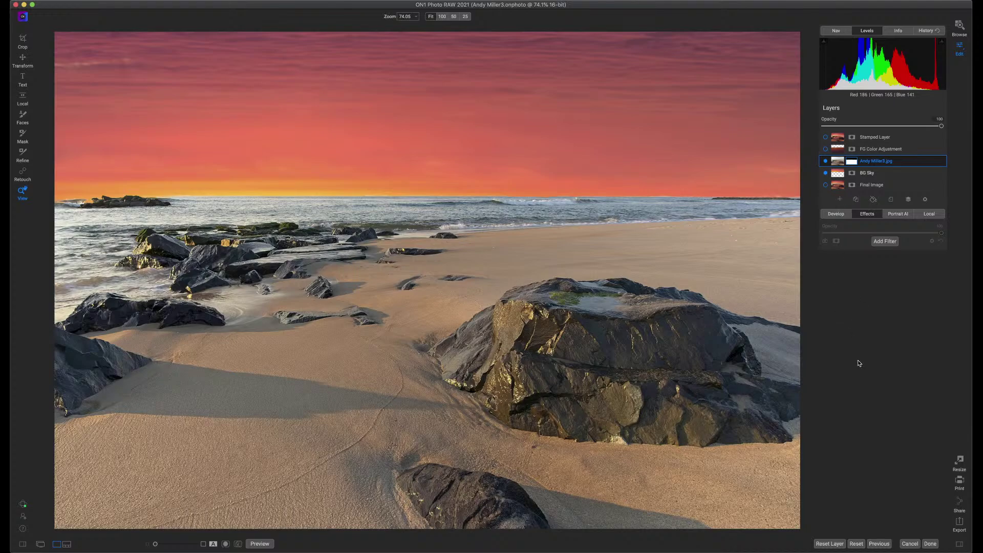
- Browse the ON1 Extras Skies backgrounds for the replacement sky Skies43.jpg, then close the browser without adding a layer
key(super+shift+o)
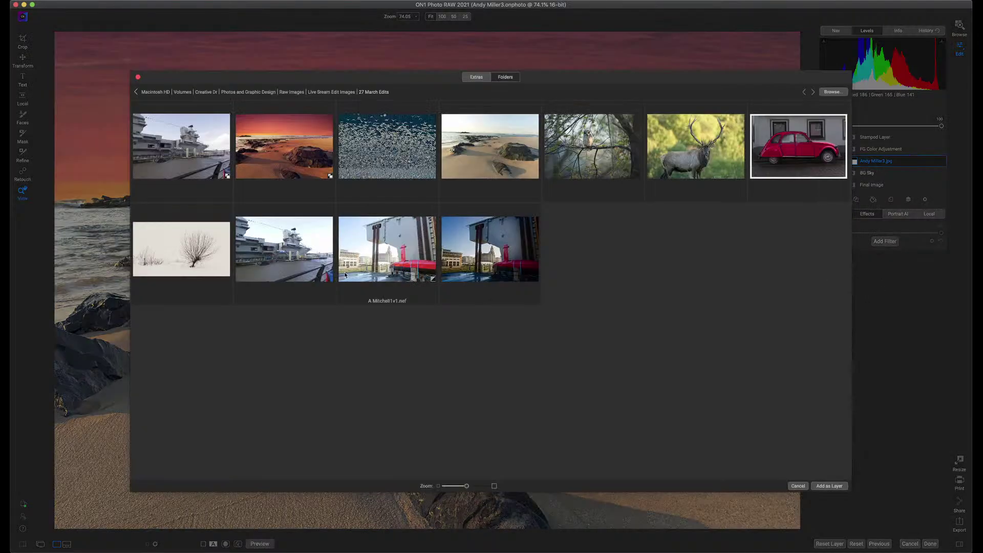
click(480, 79)
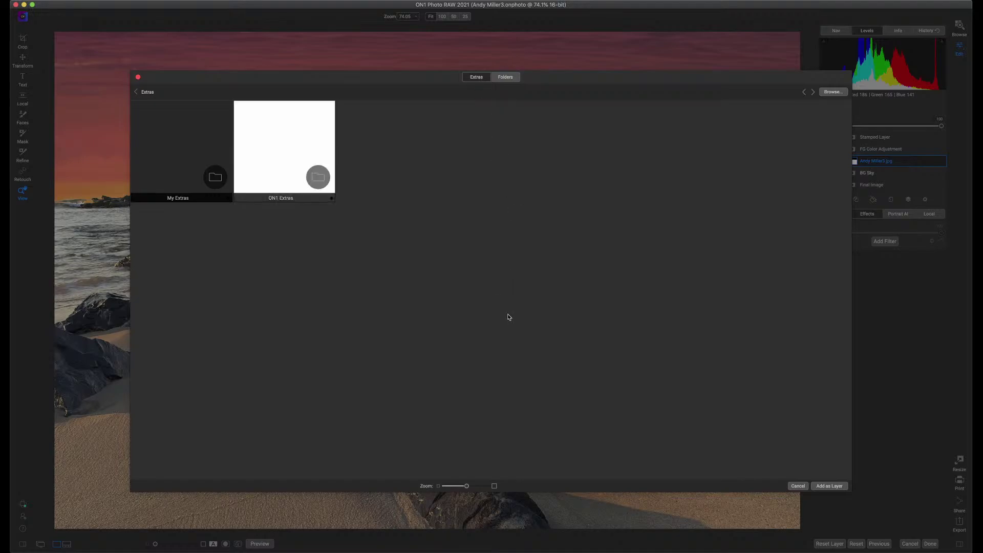
double_click(279, 153)
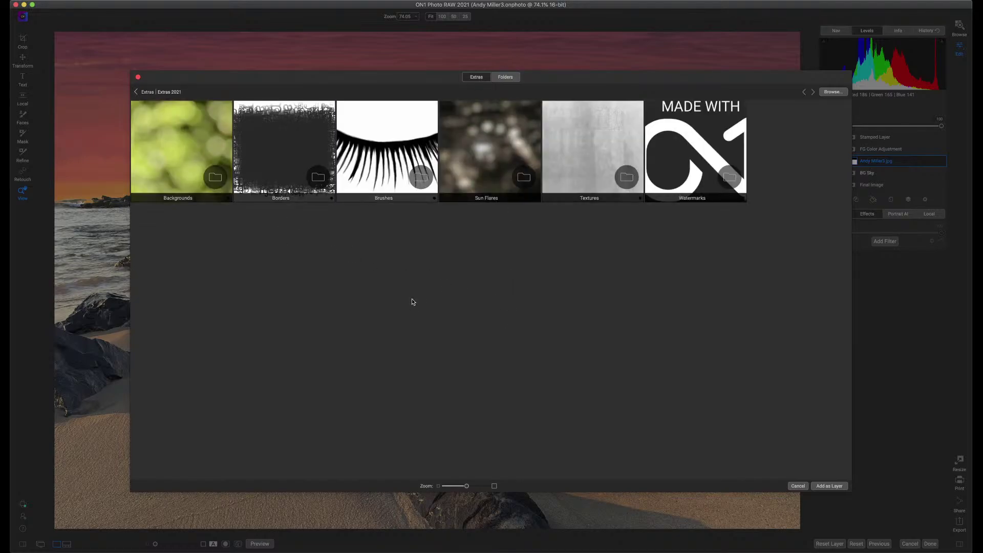
double_click(180, 157)
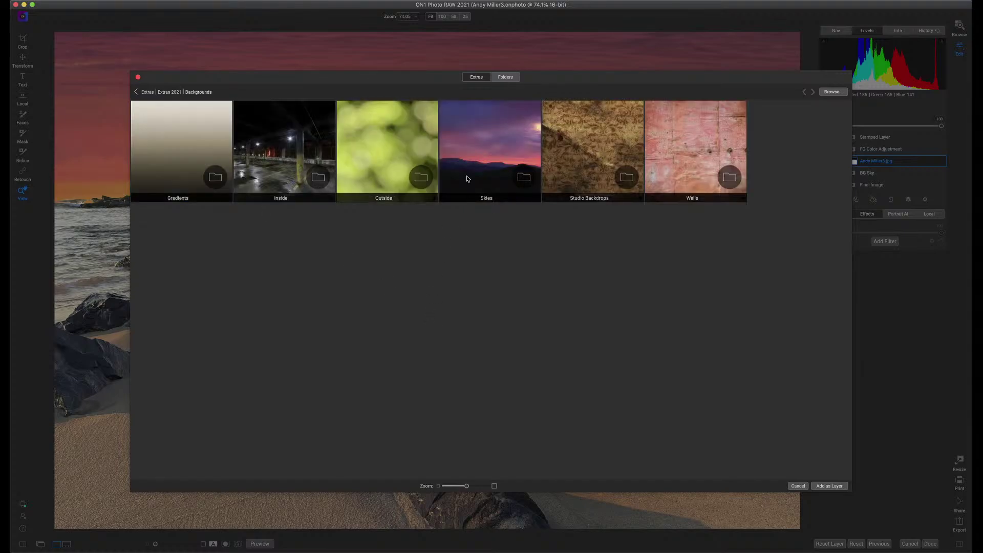
double_click(475, 156)
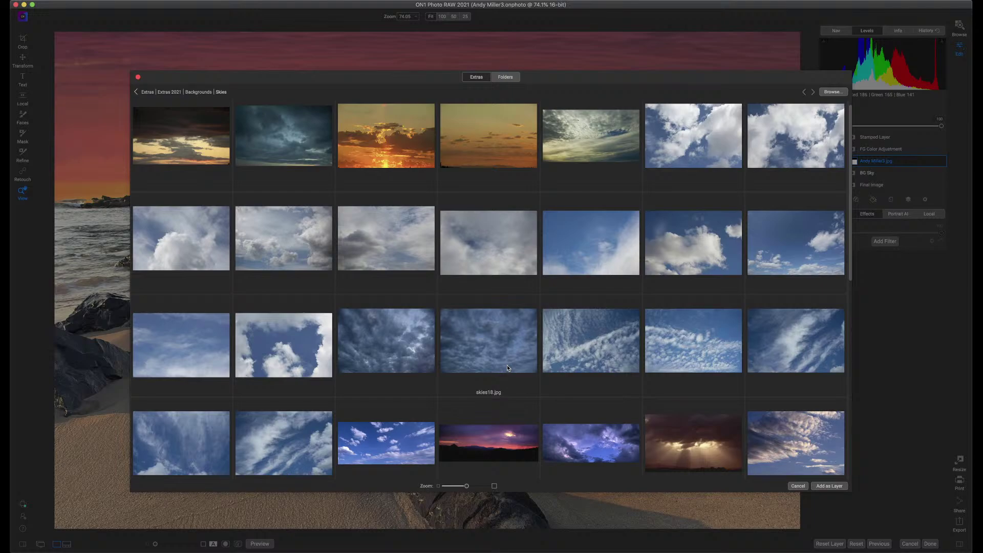
scroll(507, 365, down, 15)
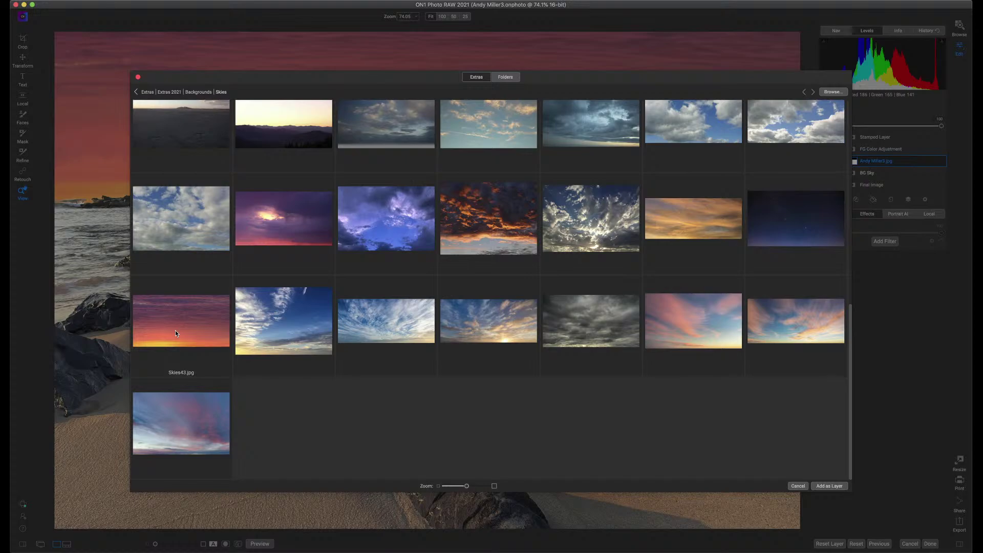
click(137, 78)
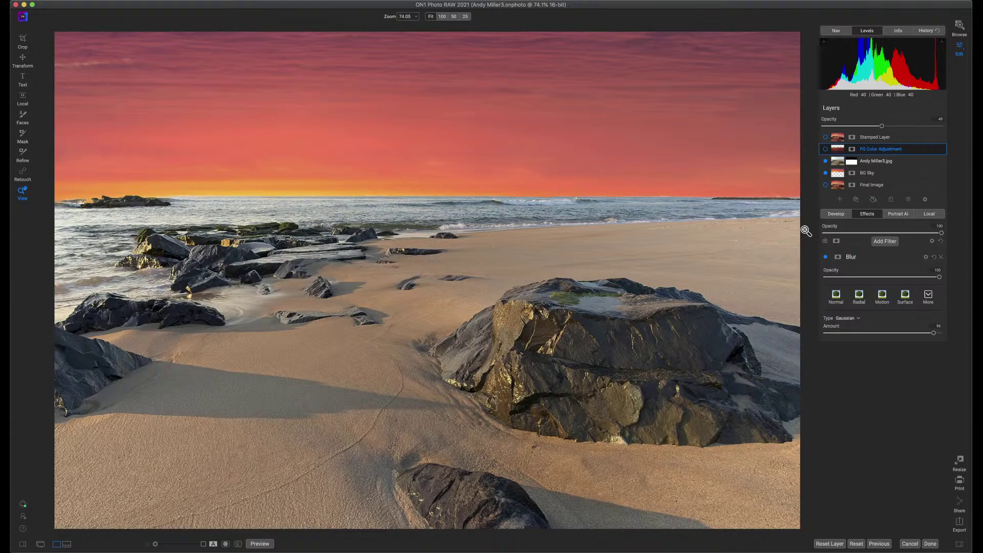
- Turn on the FG Color Adjustment layer and set it to Normal blending at 100 opacity
click(825, 150)
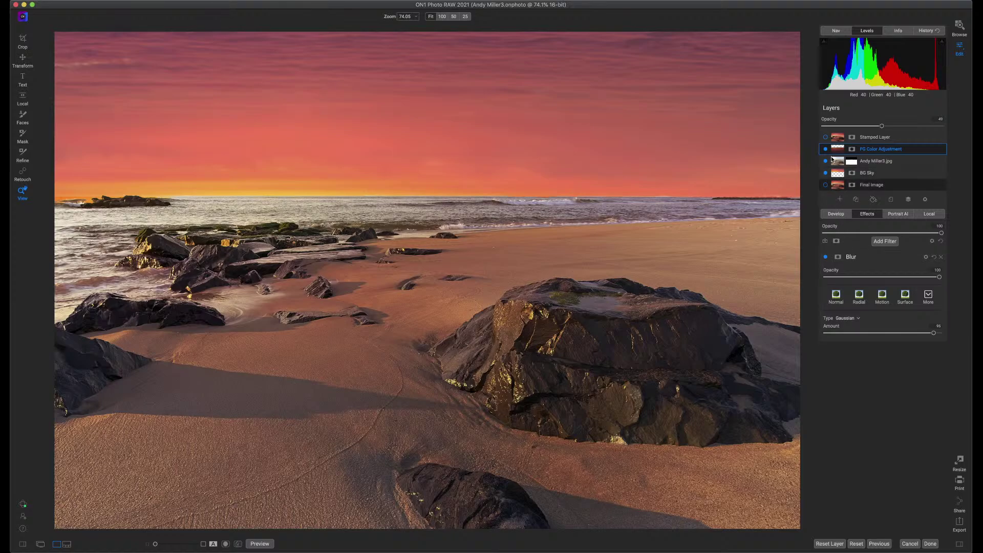
click(925, 199)
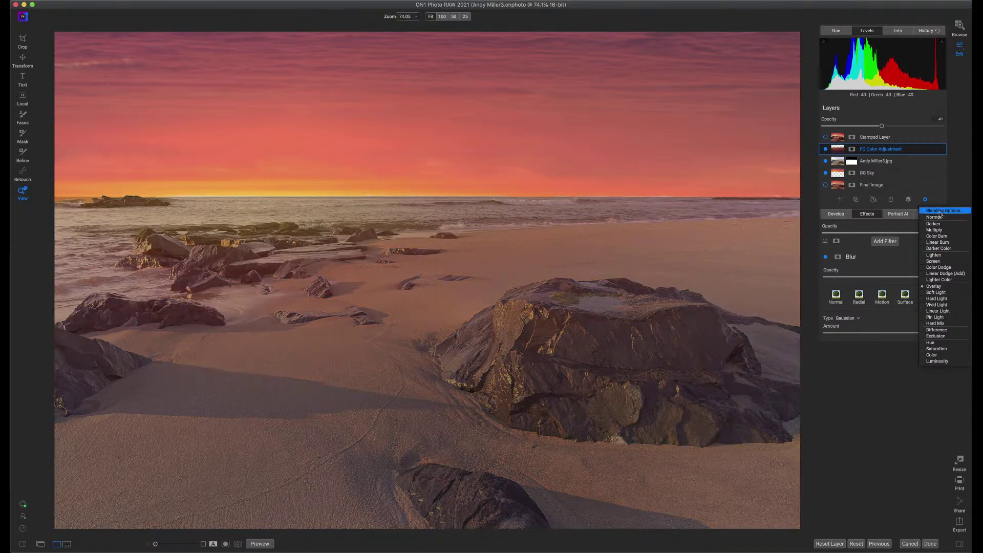
click(939, 219)
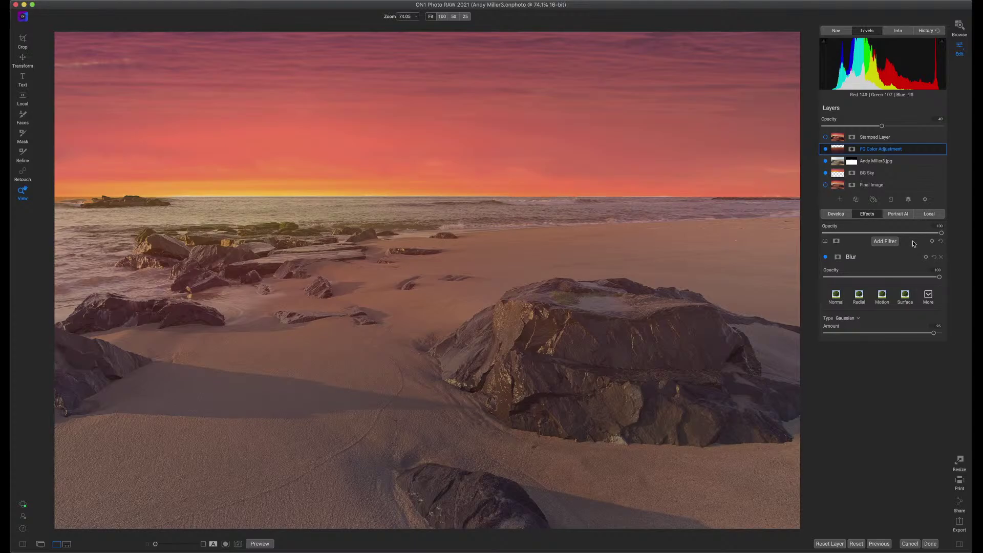
drag(882, 126, 972, 132)
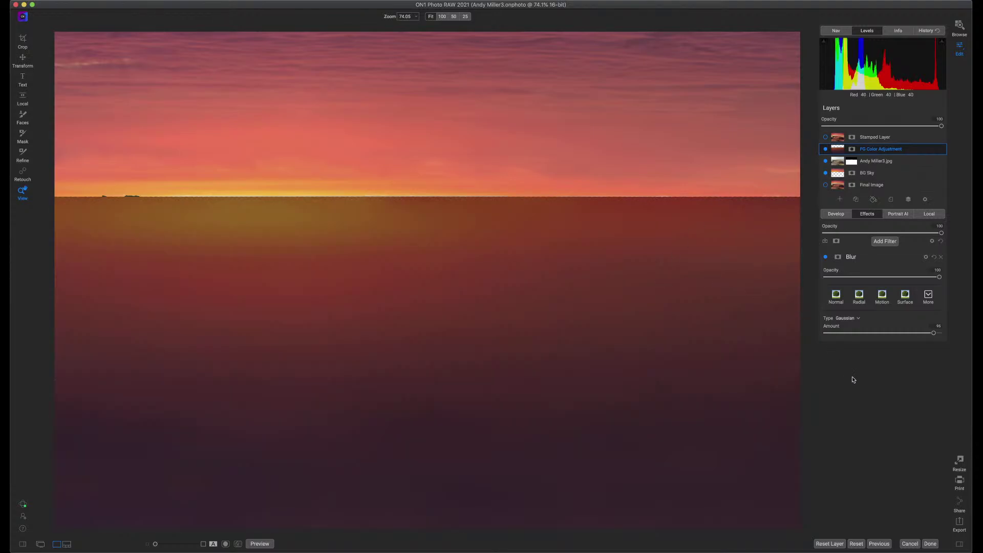
- Switch off the FG Color Adjustment layer's Blur filter and inspect the unblurred sky reflection
click(825, 256)
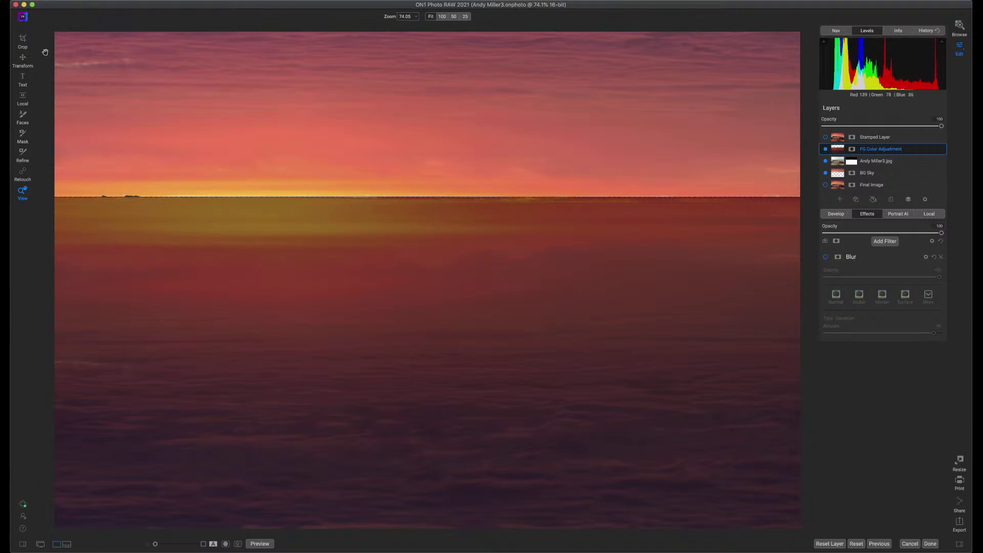
key(super+1)
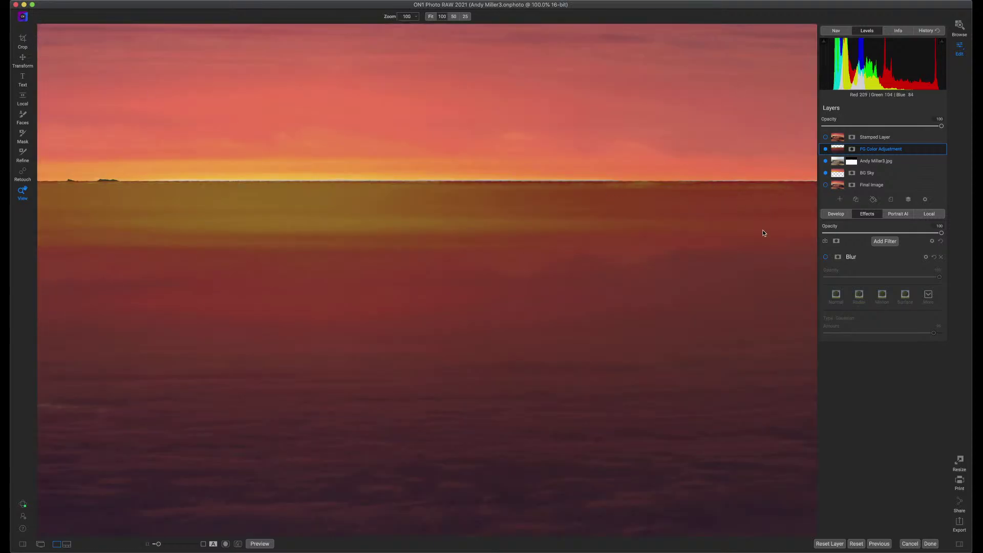
key(super+0)
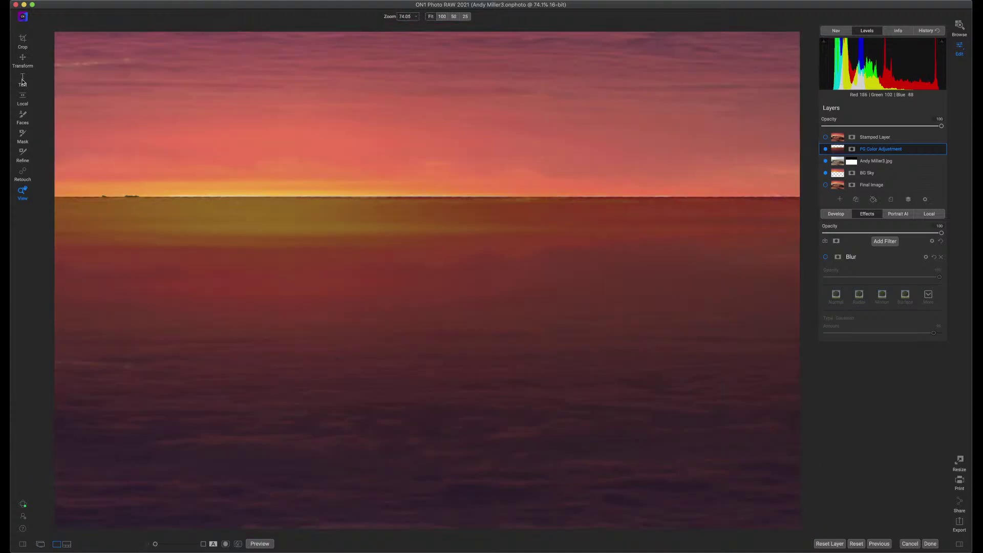
- Flip the FG Color Adjustment layer vertically and move it up over the sky to show its original orientation
click(23, 60)
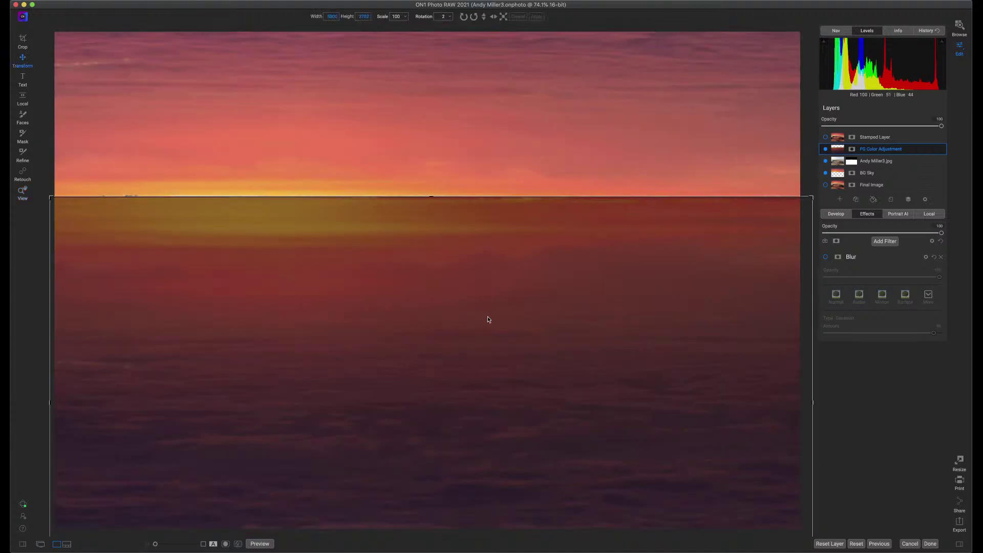
click(484, 18)
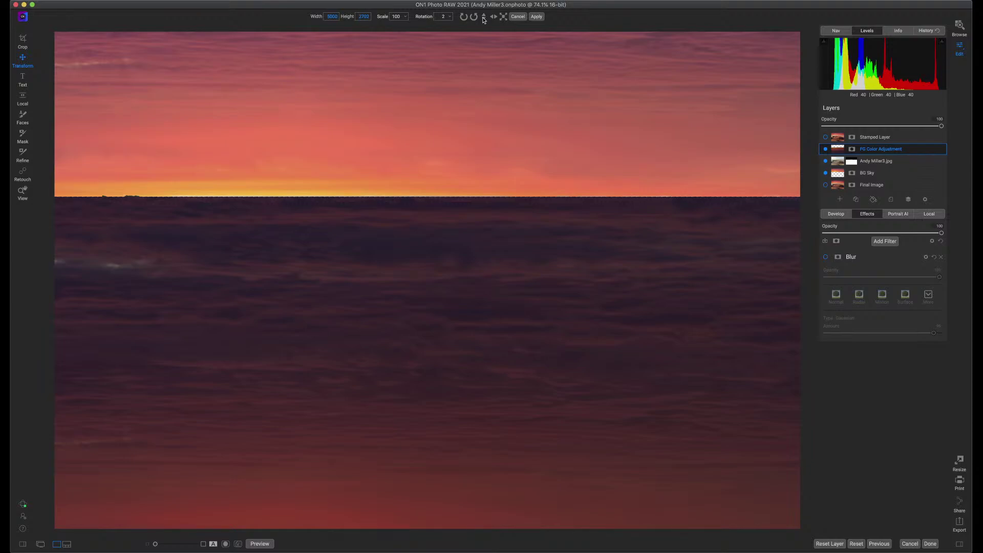
click(484, 18)
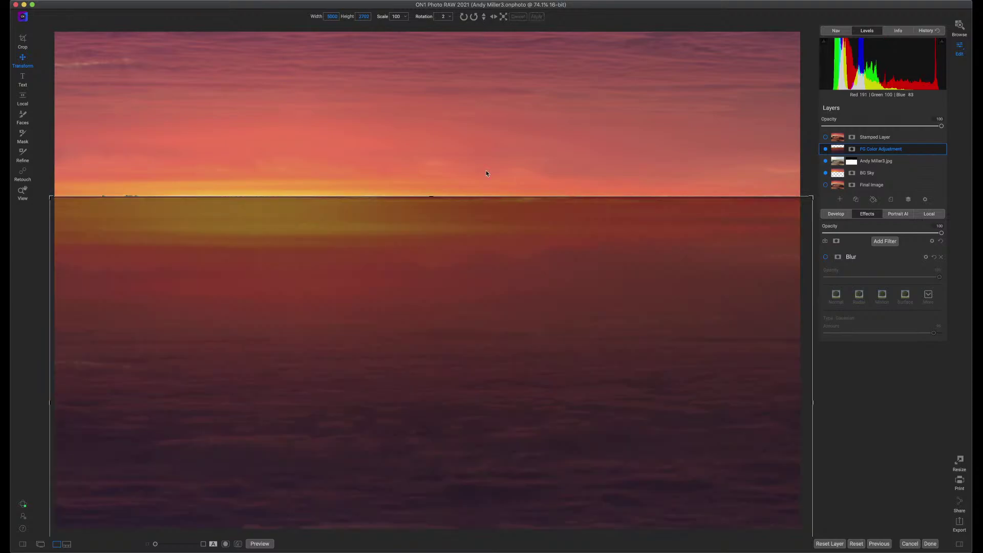
click(484, 18)
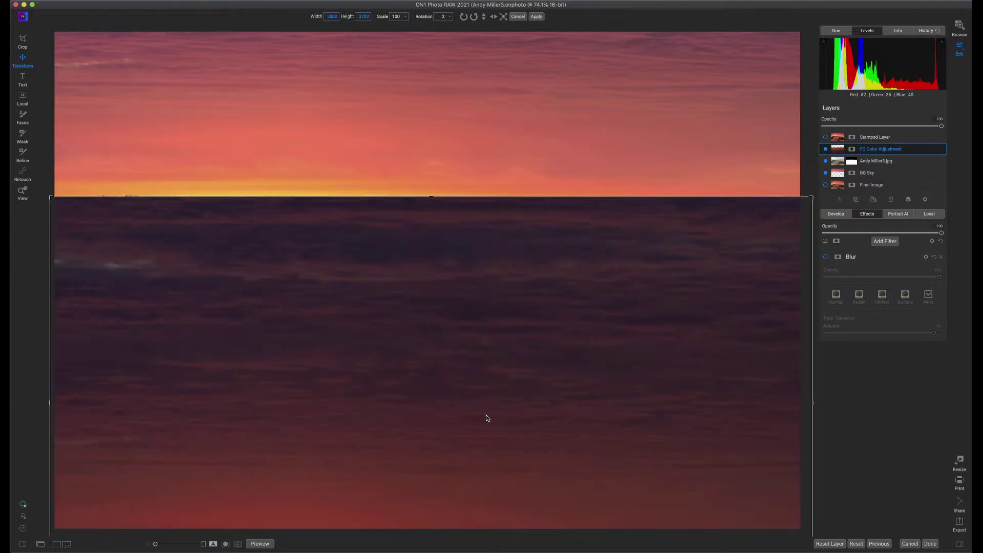
drag(487, 419, 476, 102)
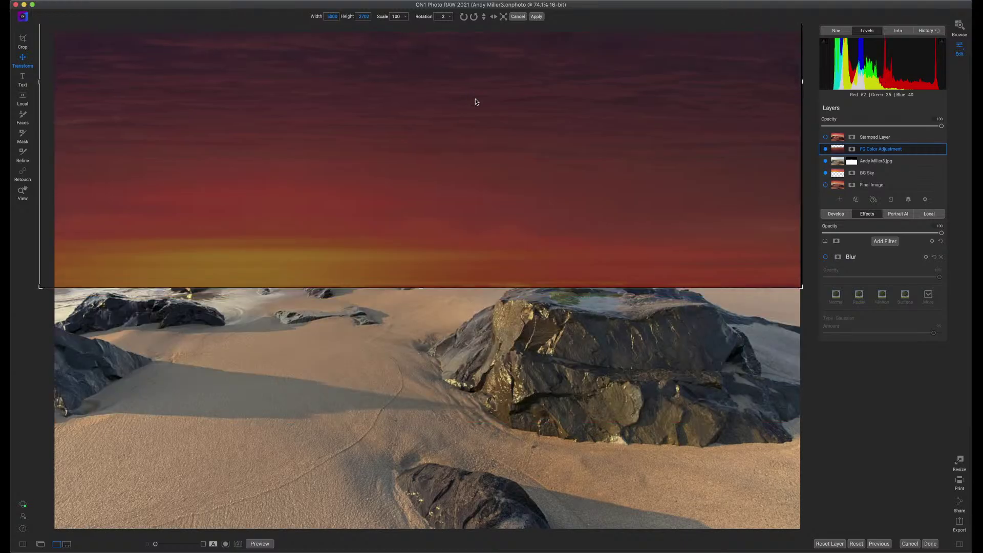
drag(476, 102, 485, 160)
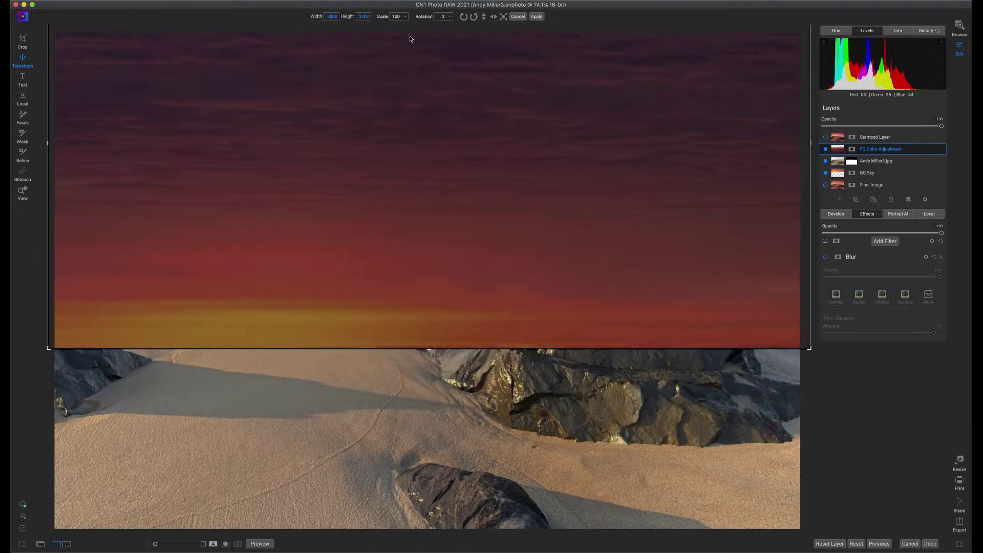
- Flip the FG Color Adjustment layer vertically, align its upper edge with the horizon over the foreground, and apply the transform
click(23, 192)
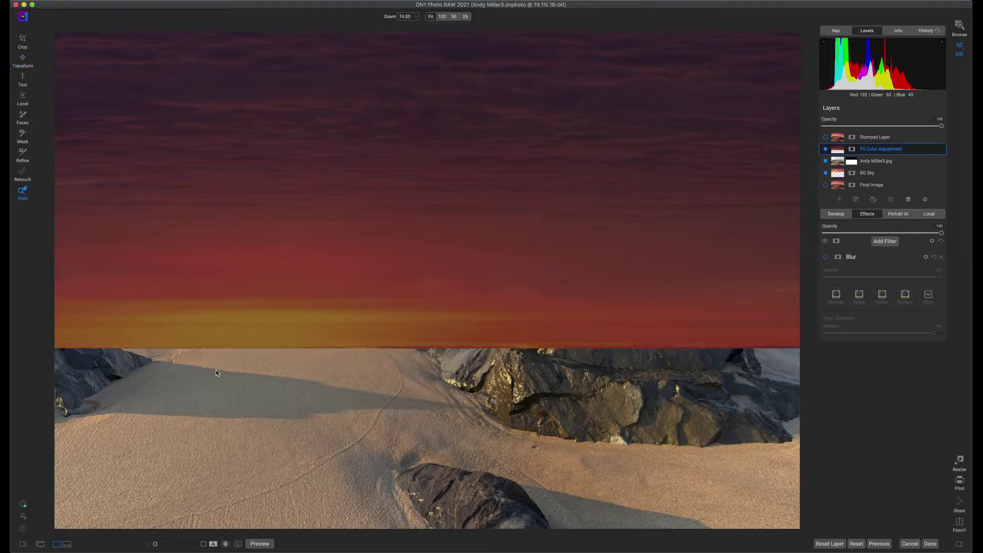
click(416, 16)
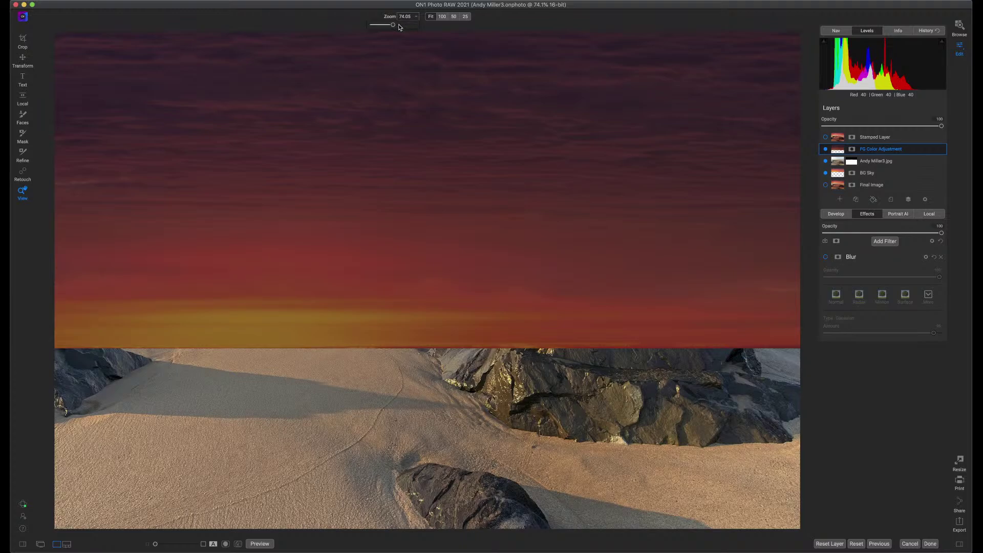
drag(394, 28, 388, 29)
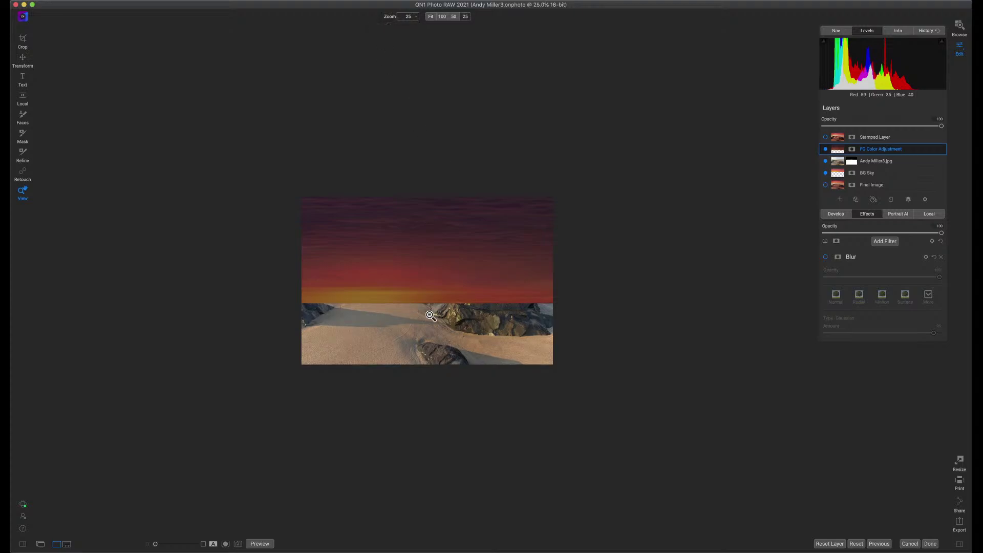
click(22, 59)
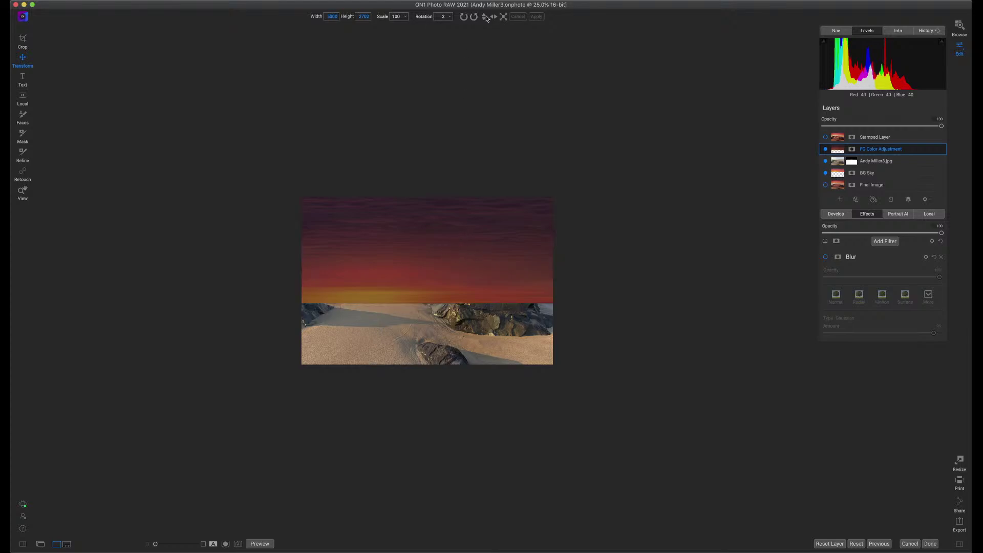
mouse_move(476, 169)
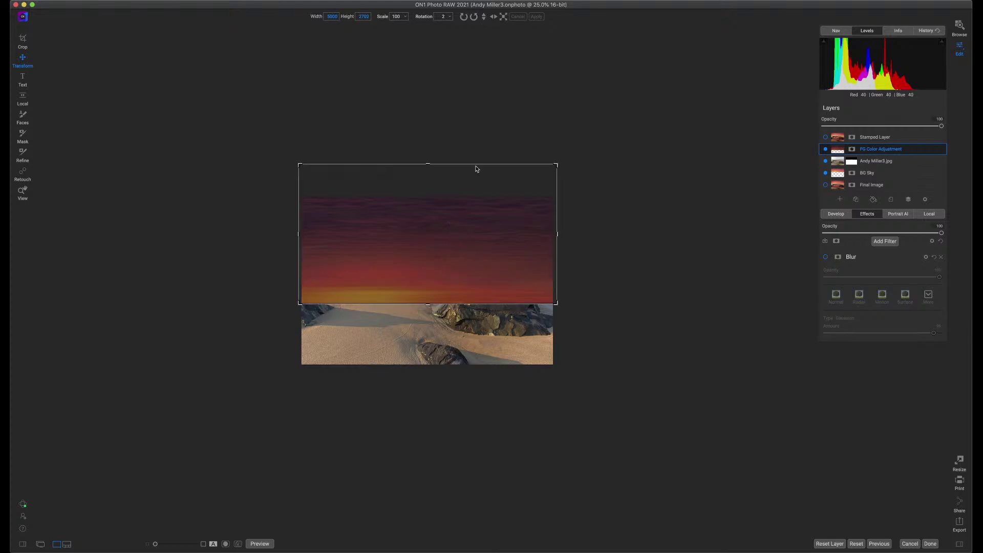
click(484, 17)
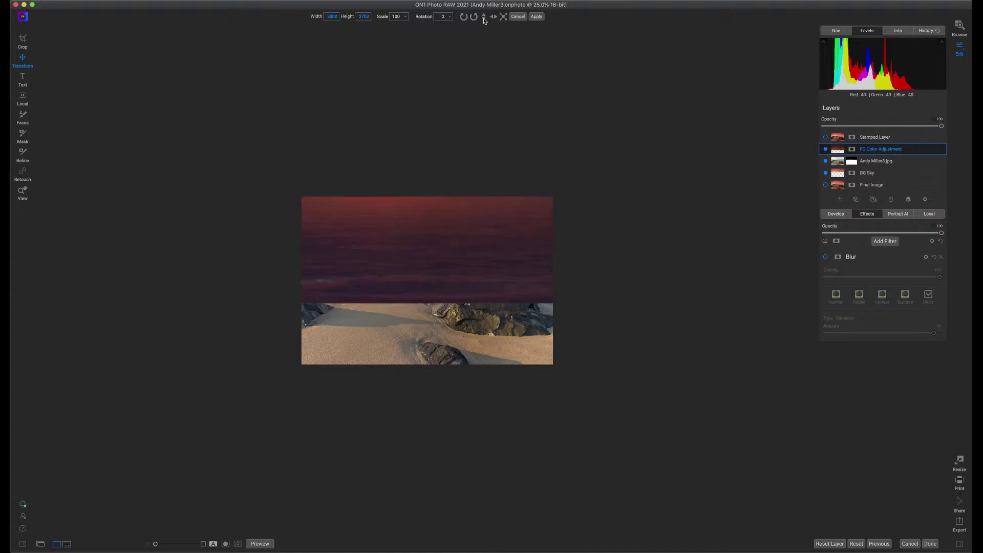
mouse_move(428, 233)
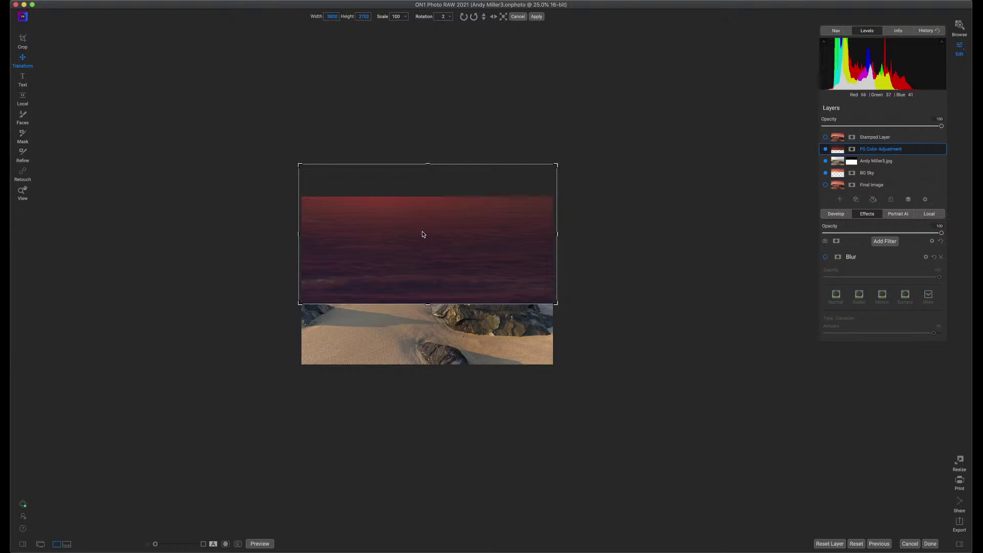
drag(421, 265, 422, 335)
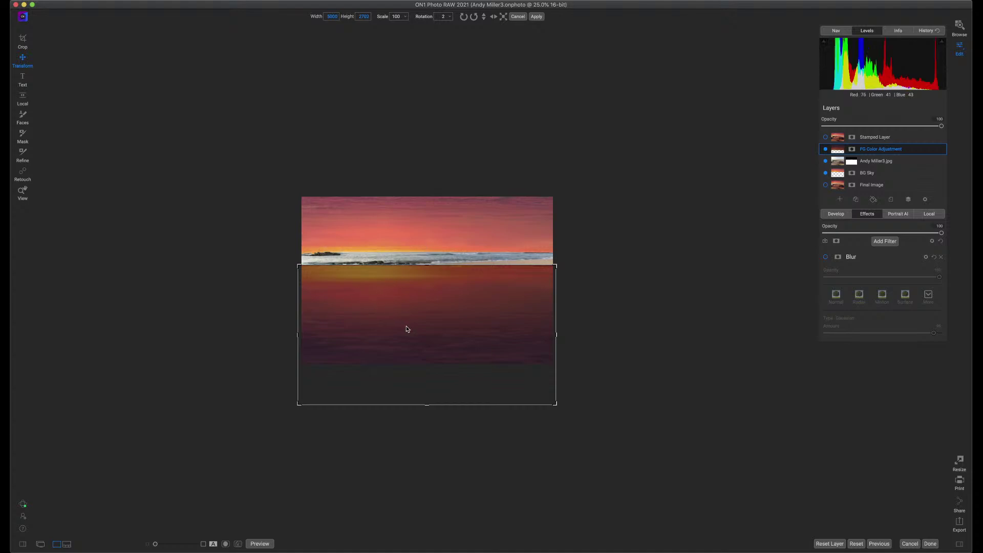
drag(408, 327, 407, 315)
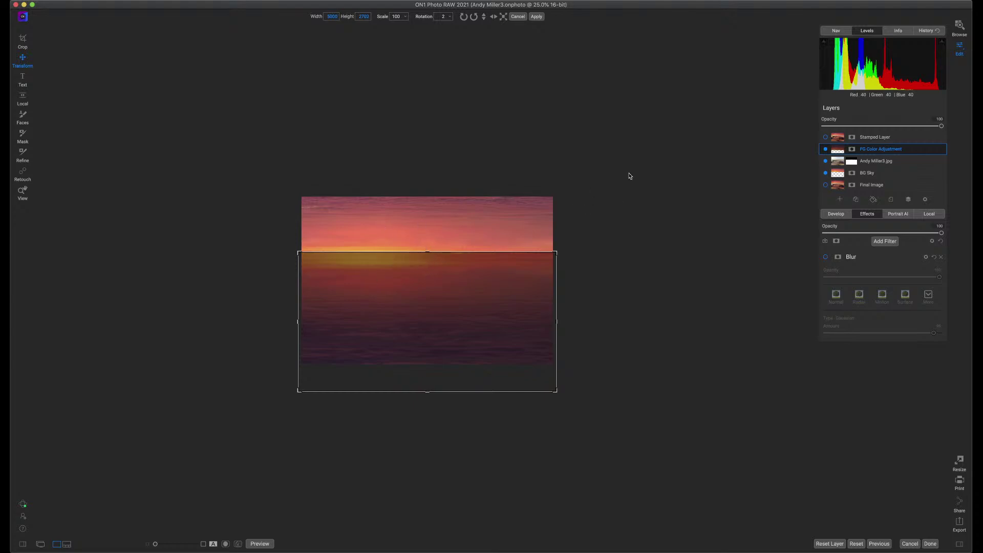
click(537, 17)
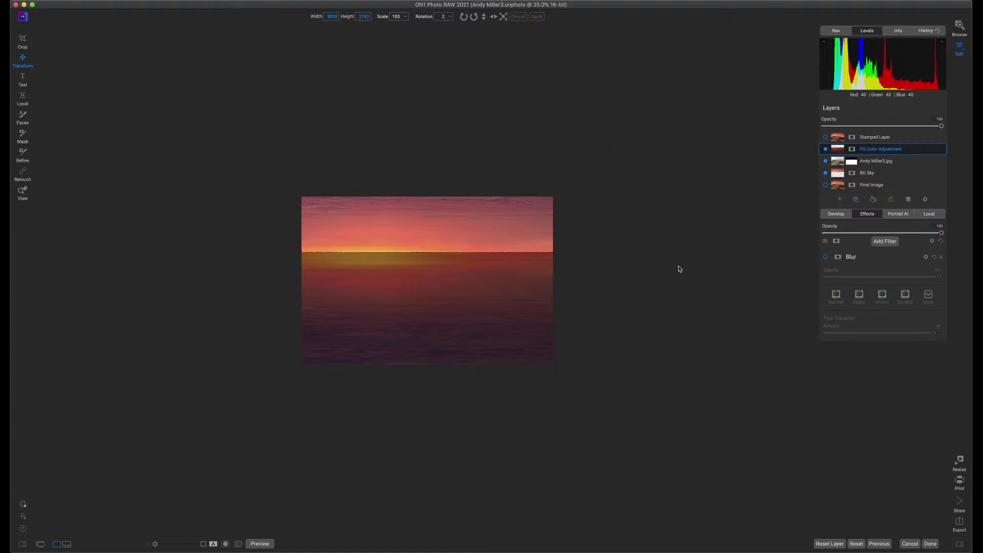
- Fit the whole image in view and lower the FG Color Adjustment layer's opacity to about half
click(23, 195)
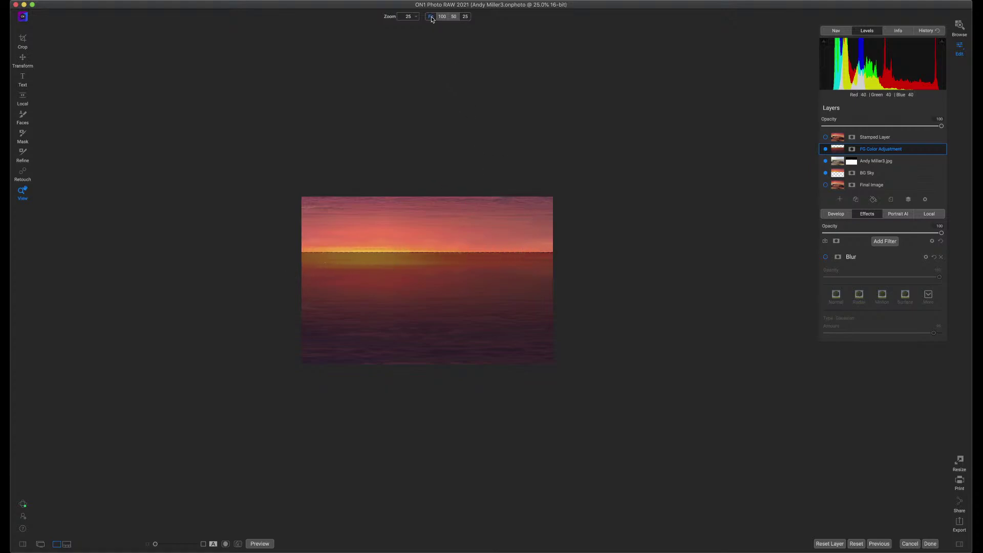
click(466, 211)
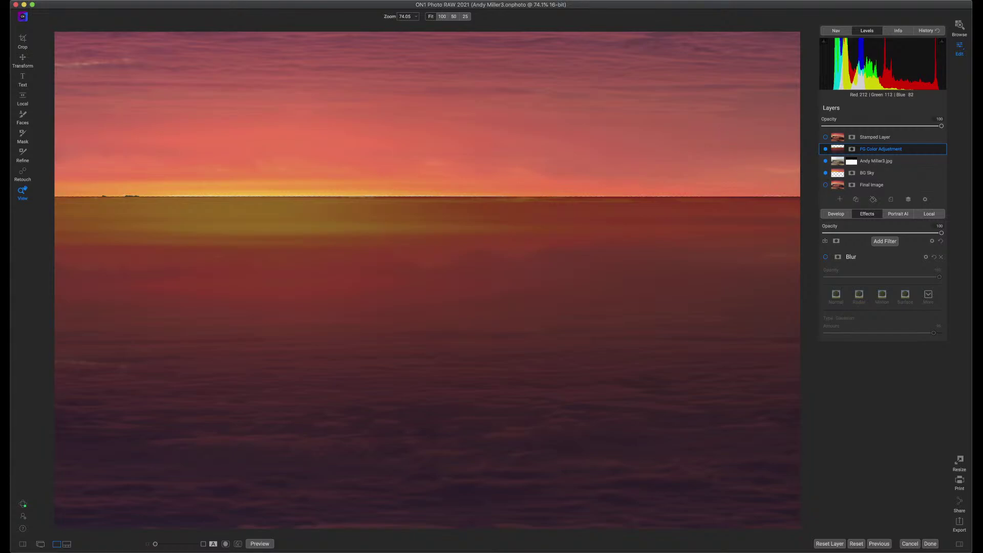
drag(942, 127, 885, 132)
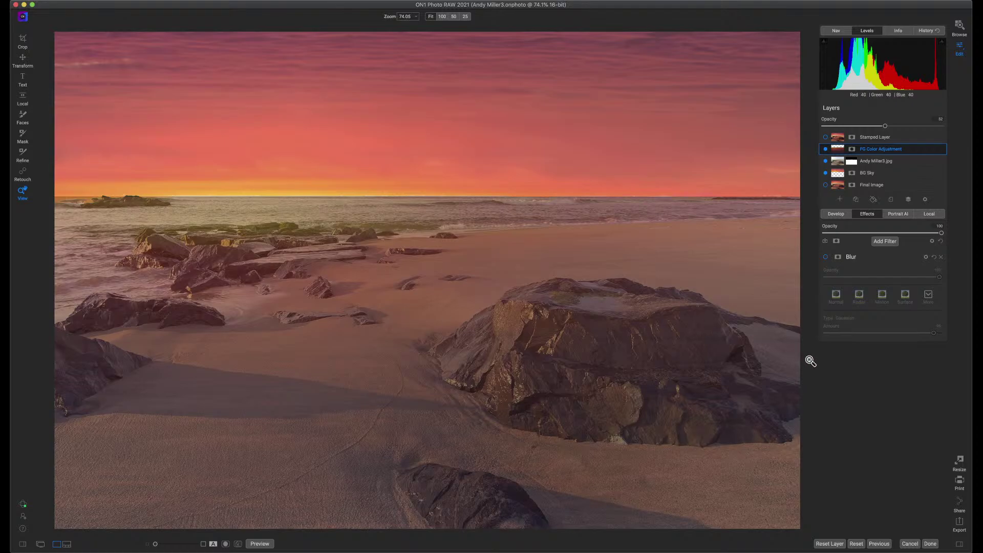
- Switch the Blur filter back on and set the FG Color Adjustment layer's blending mode to Overlay
click(826, 258)
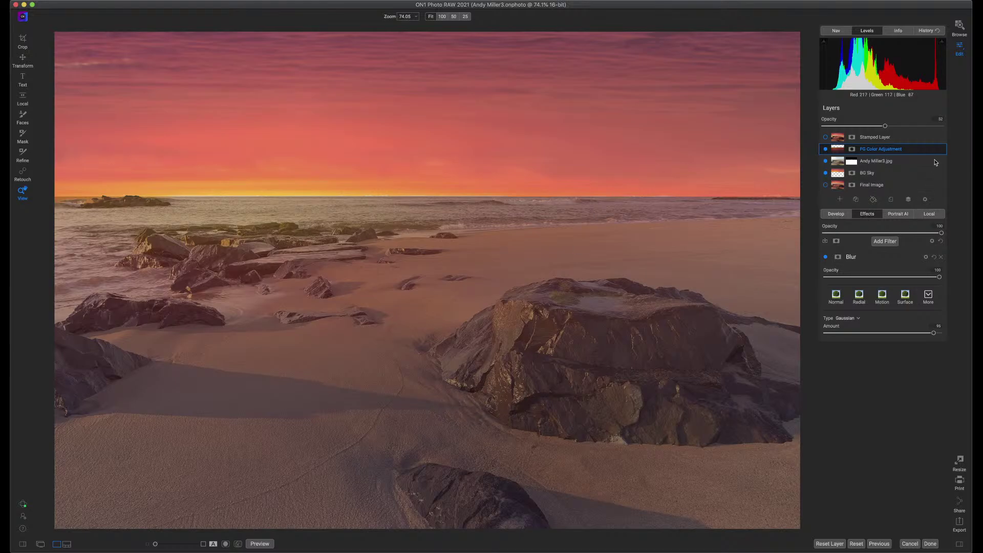
click(927, 200)
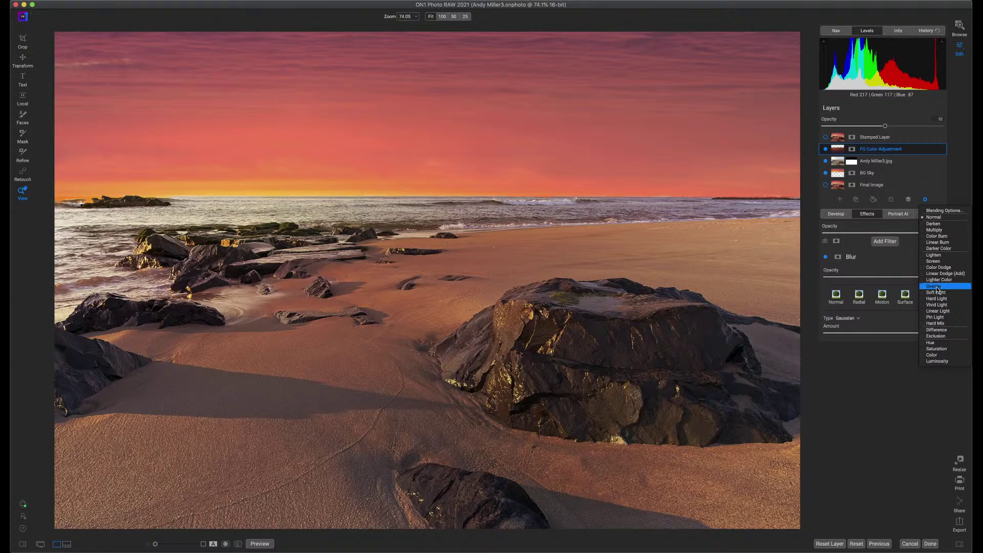
click(938, 287)
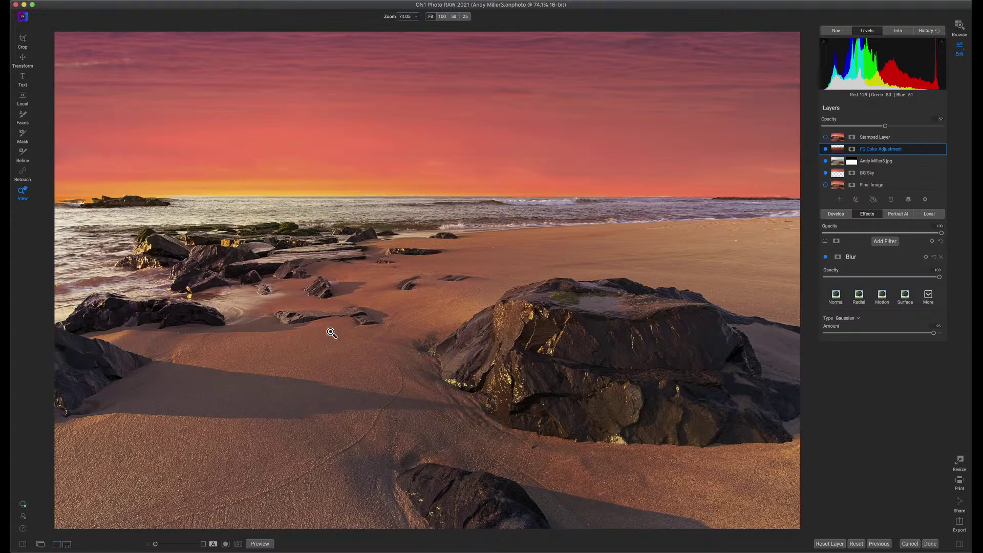
click(925, 200)
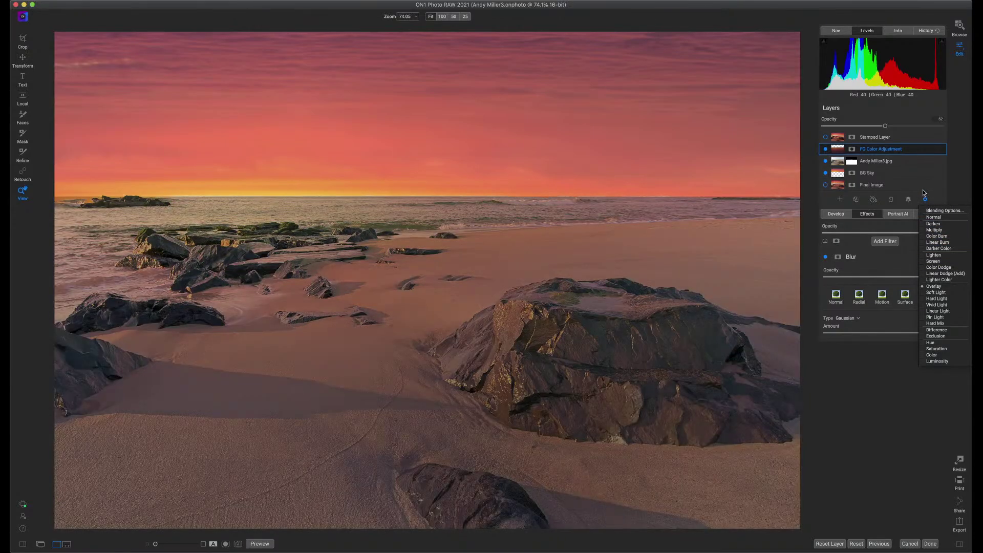
click(926, 199)
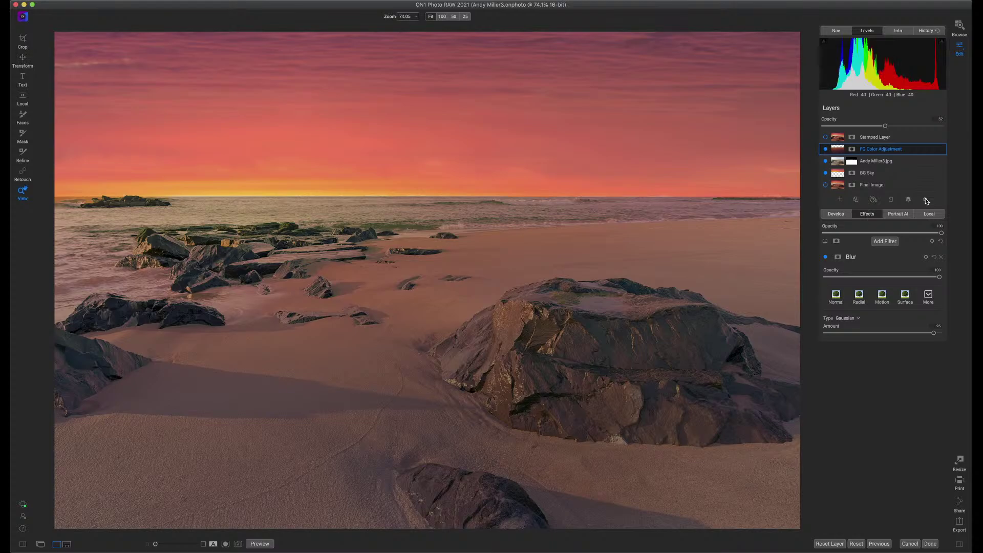
click(925, 199)
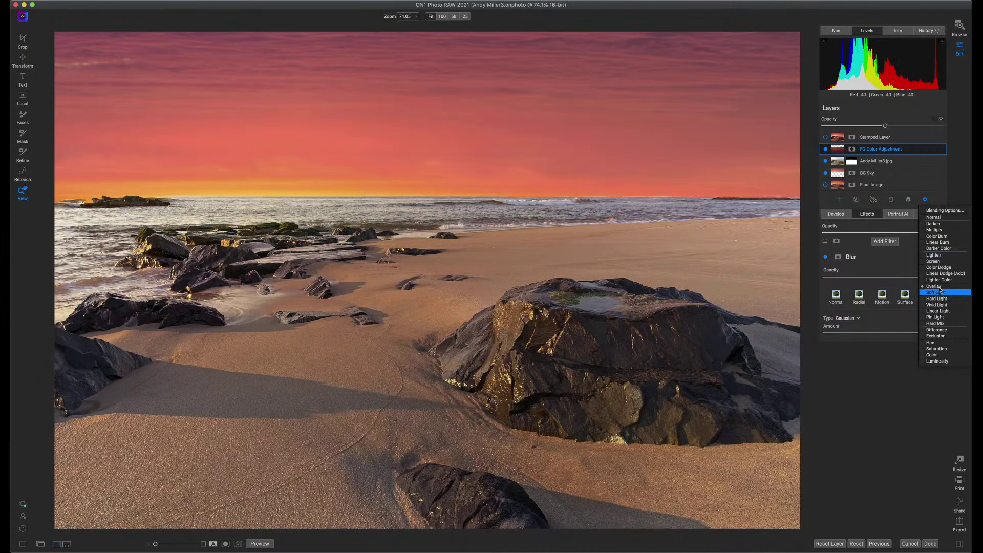
click(933, 286)
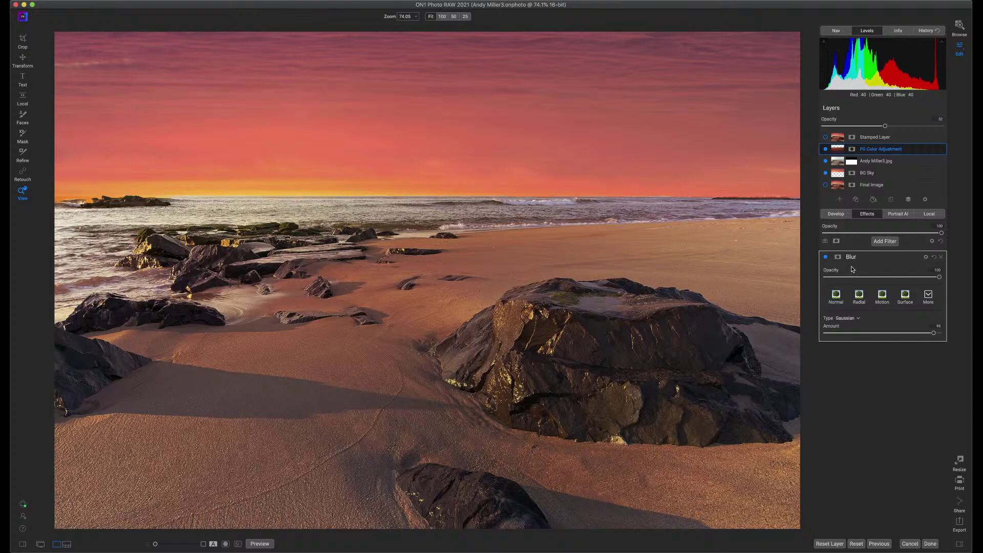
- Check the Blur filter's blending options and the commands available for the FG Color Adjustment layer
click(927, 258)
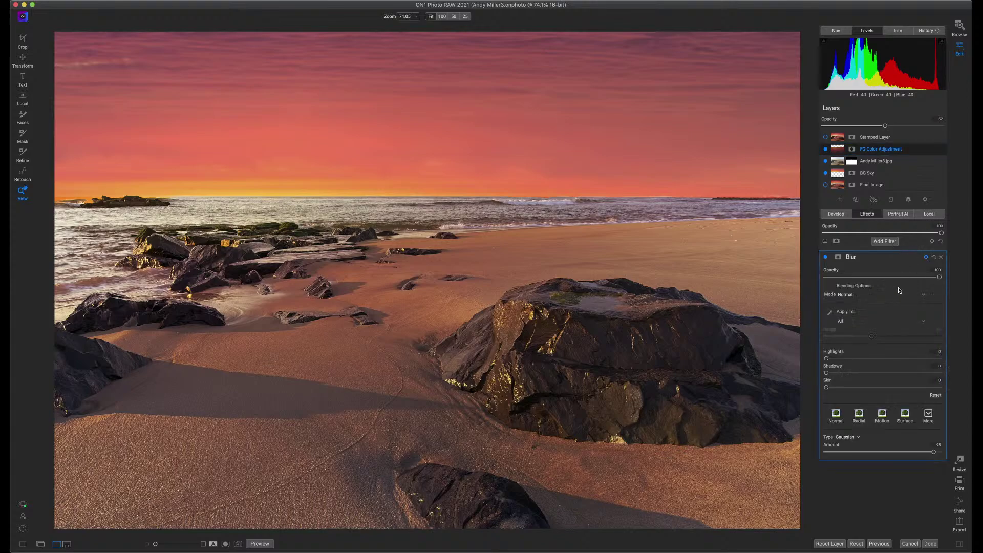
click(925, 257)
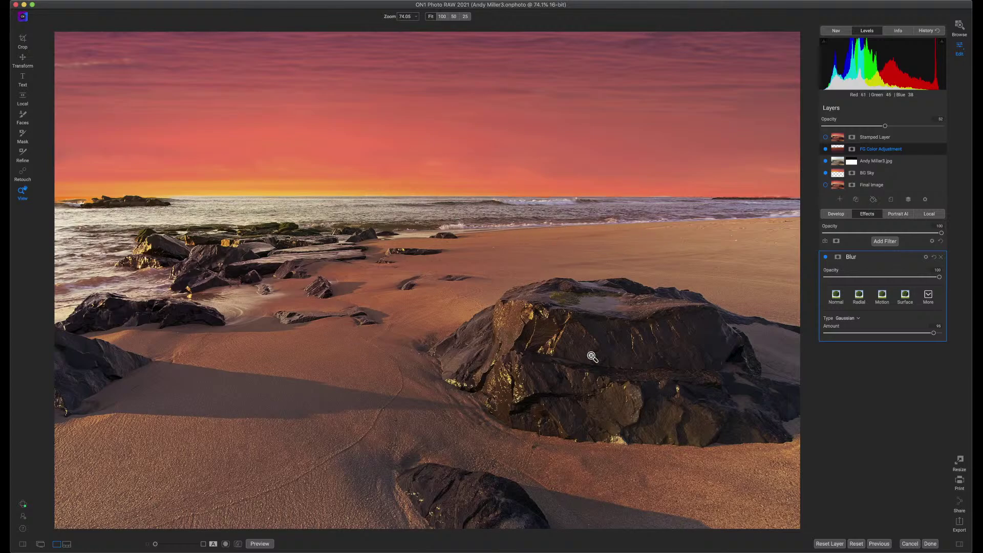
right_click(912, 153)
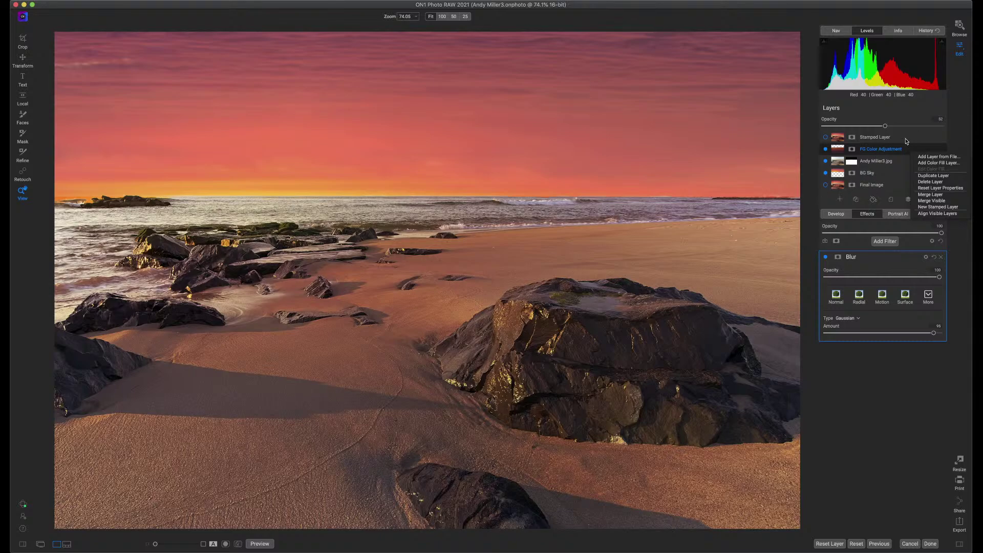
click(826, 159)
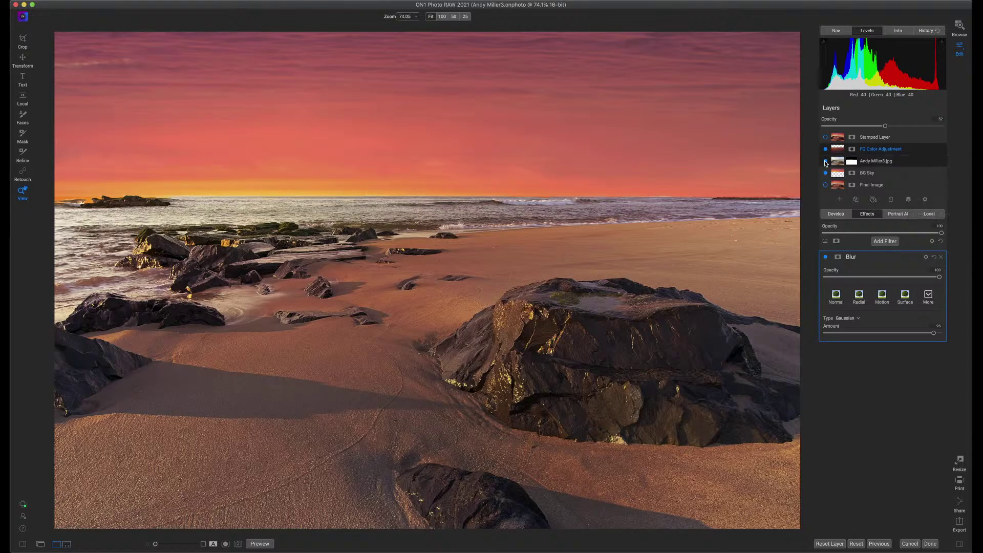
- Hide the FG Color Adjustment, beach photo and BG Sky layers, and show and select the Stamped Layer
click(825, 149)
click(825, 162)
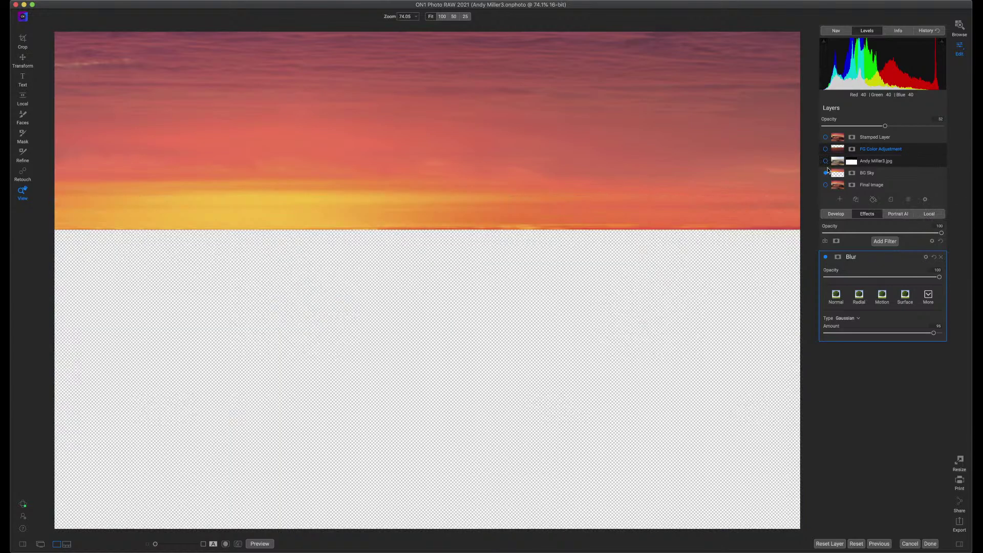
click(825, 173)
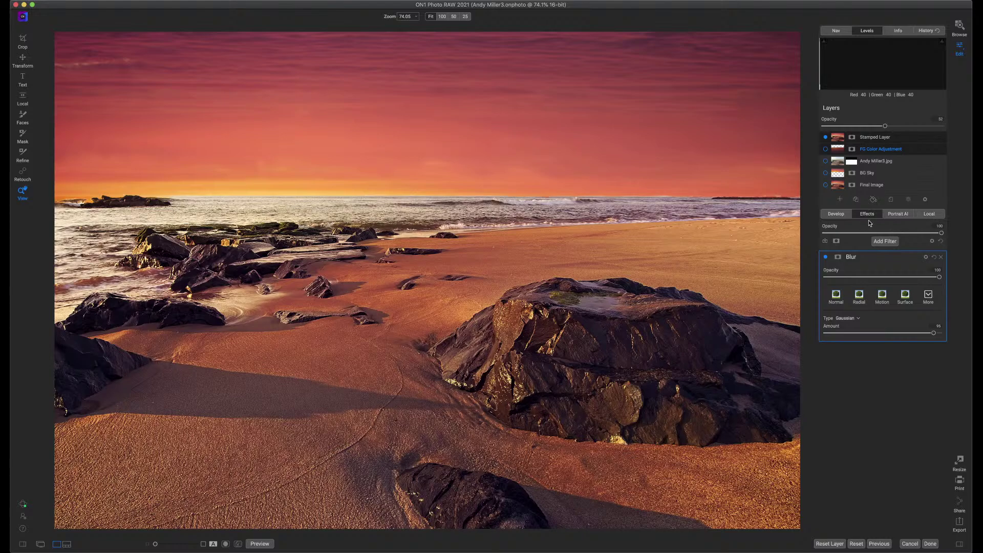
click(902, 145)
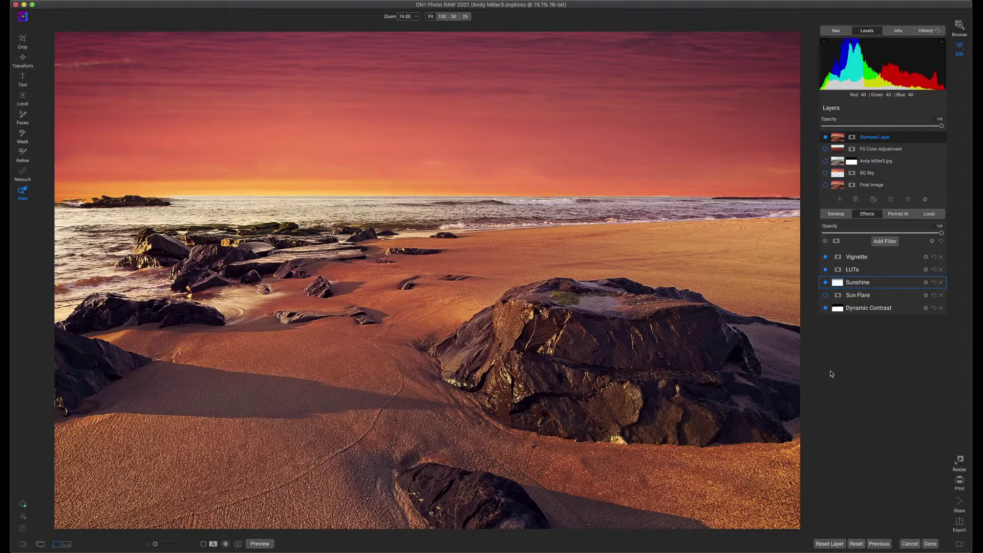
- Switch off the Vignette, LUTs and Sunshine filters, and compare the image with and without Dynamic Contrast
click(826, 282)
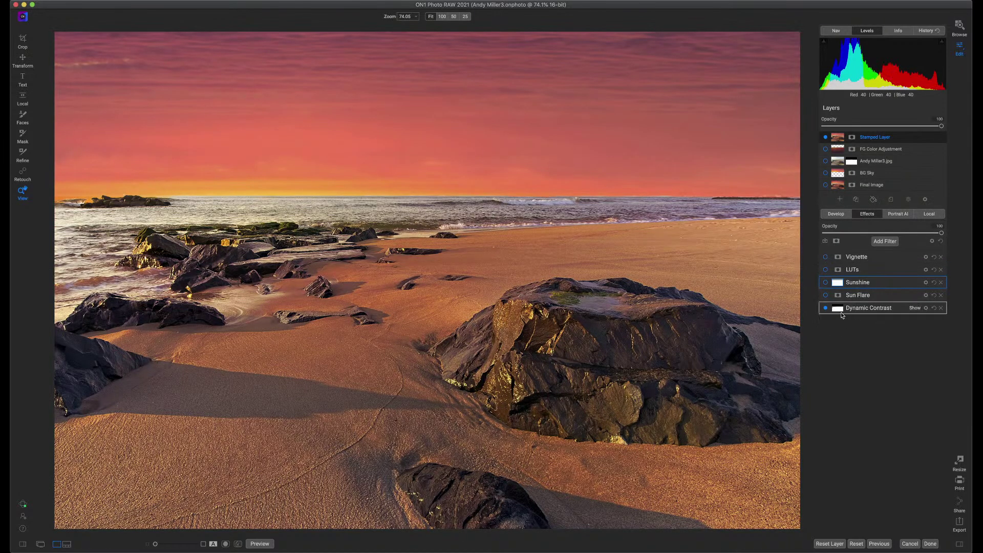
click(828, 312)
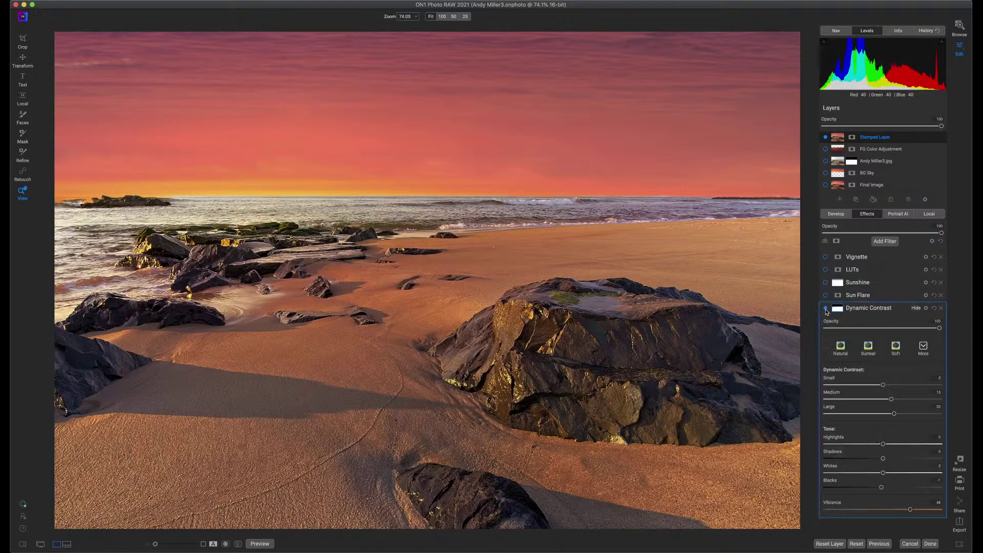
click(825, 308)
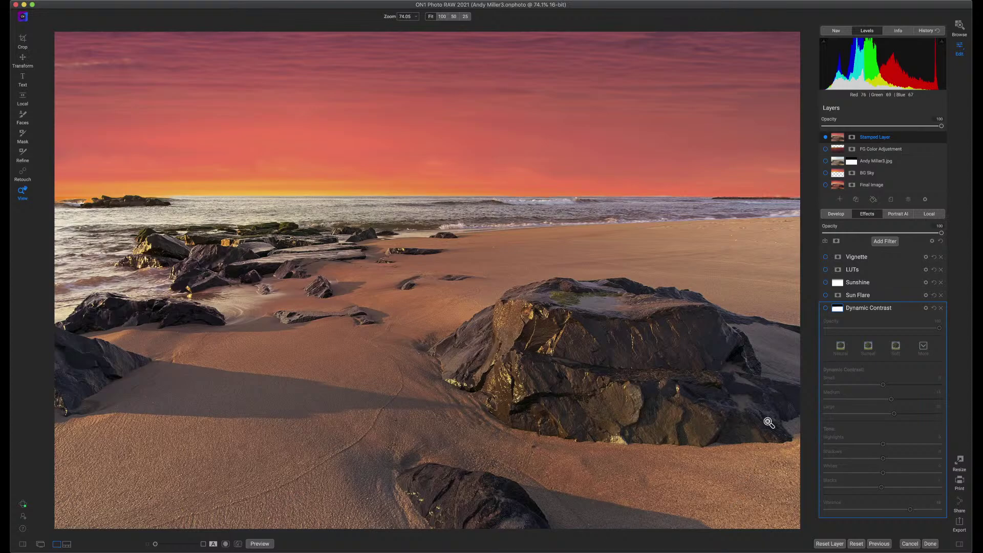
click(825, 309)
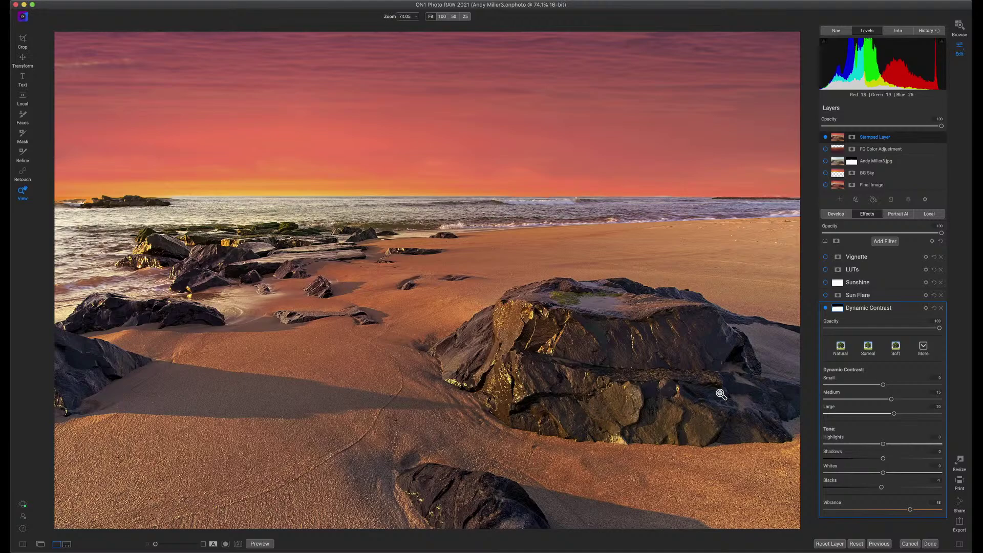
- Inspect the Dynamic Contrast filter's mask in black and white and return to the image
click(838, 309)
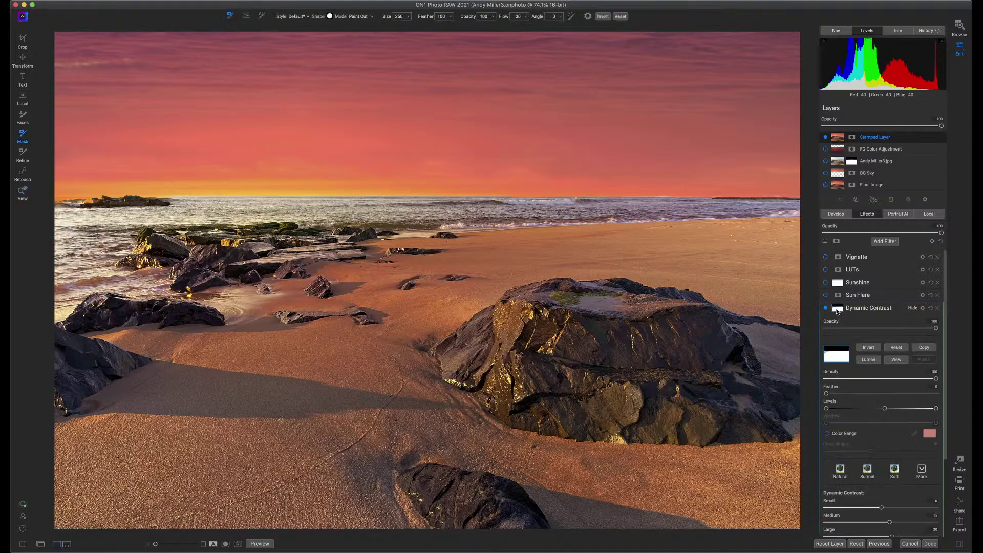
click(896, 360)
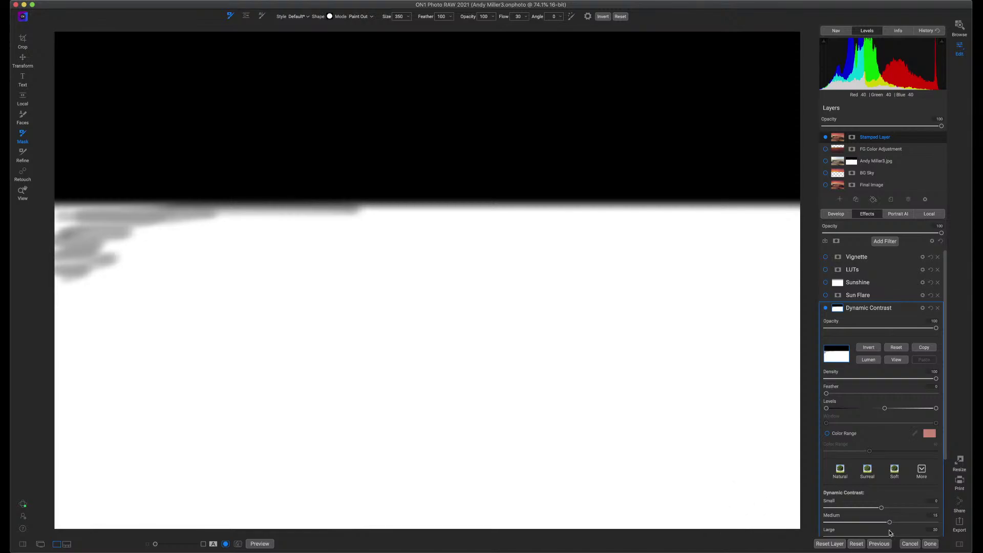
click(895, 360)
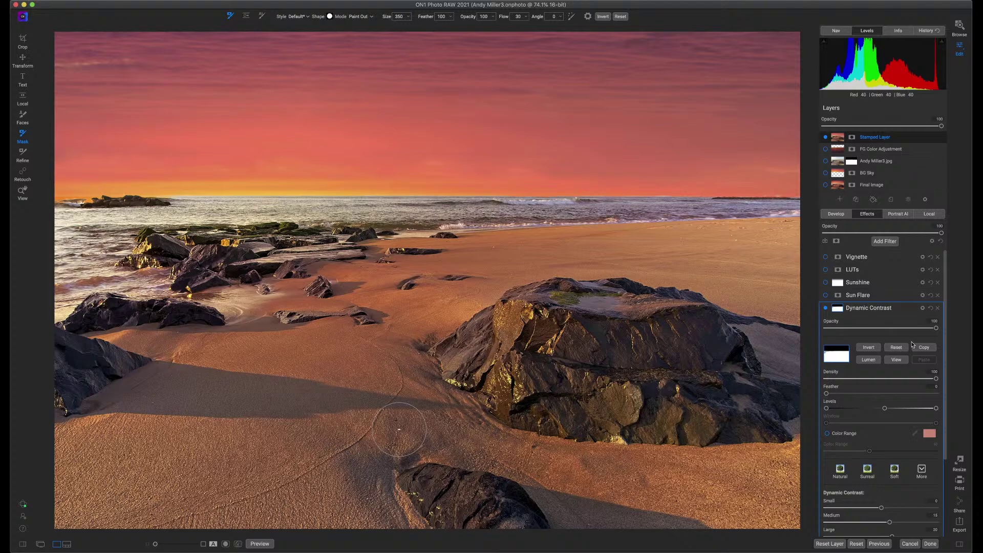
- Switch on the Sun Flare filter and set its Sunshine amount to 31 and its texture amount to about 59
click(825, 296)
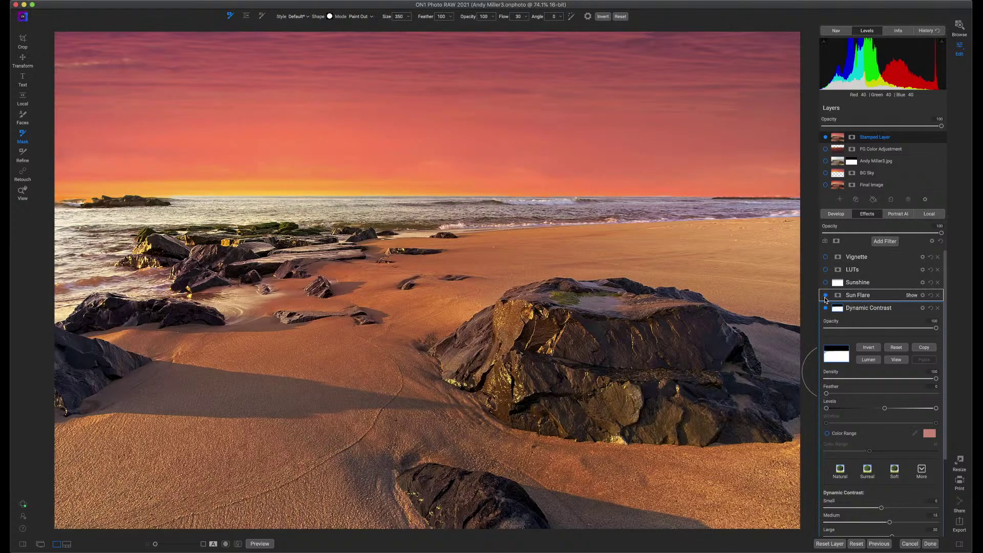
click(865, 297)
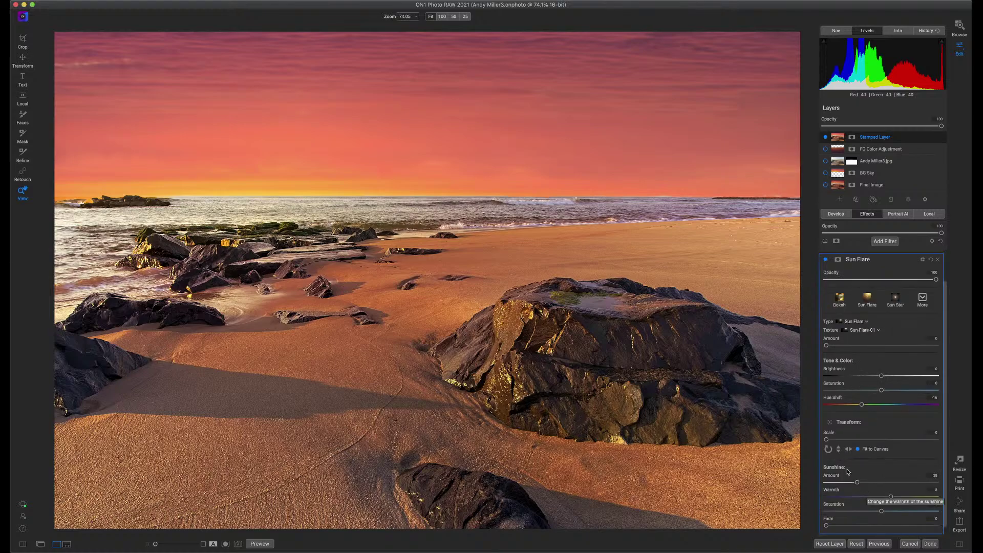
mouse_move(857, 483)
mouse_down()
mouse_move(930, 484)
mouse_move(862, 488)
mouse_up()
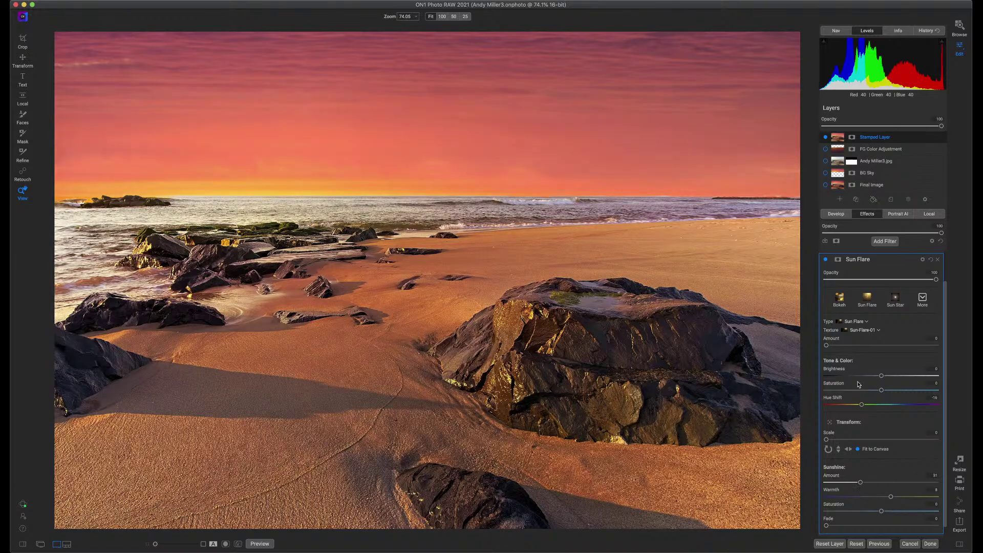
drag(826, 346, 828, 345)
click(891, 347)
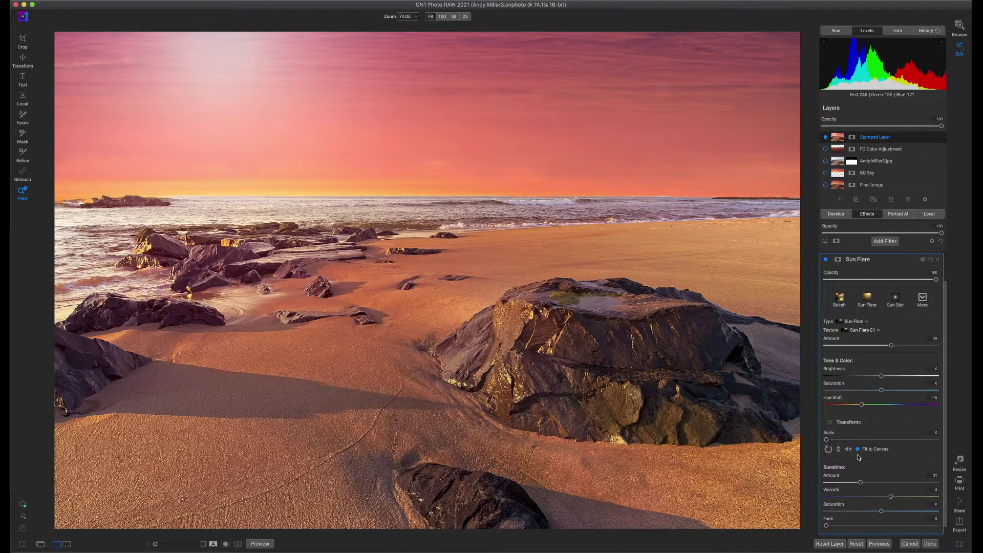
- Reposition the sun flare texture across the horizon and sky, and leave it at the image's left edge
click(829, 423)
drag(109, 99, 132, 204)
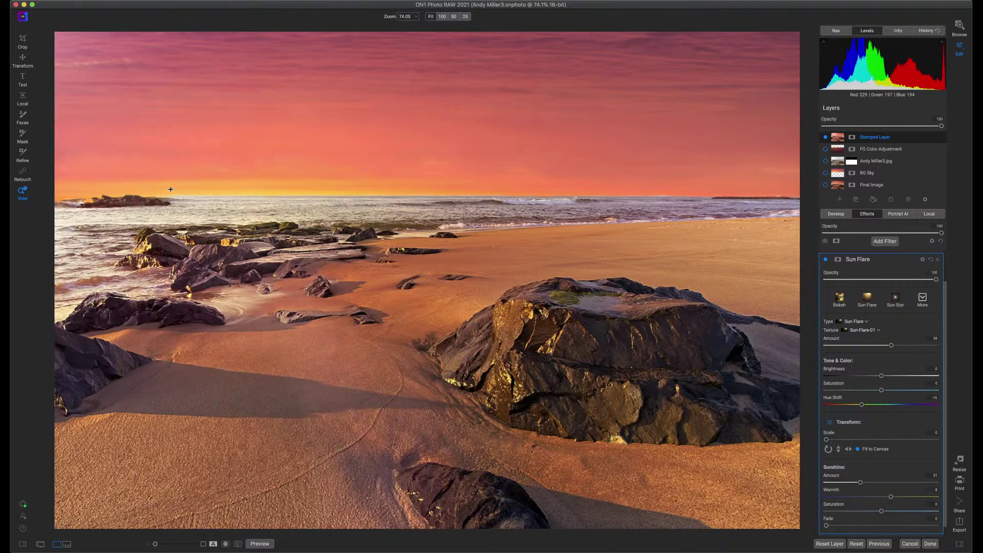
drag(206, 202, 416, 201)
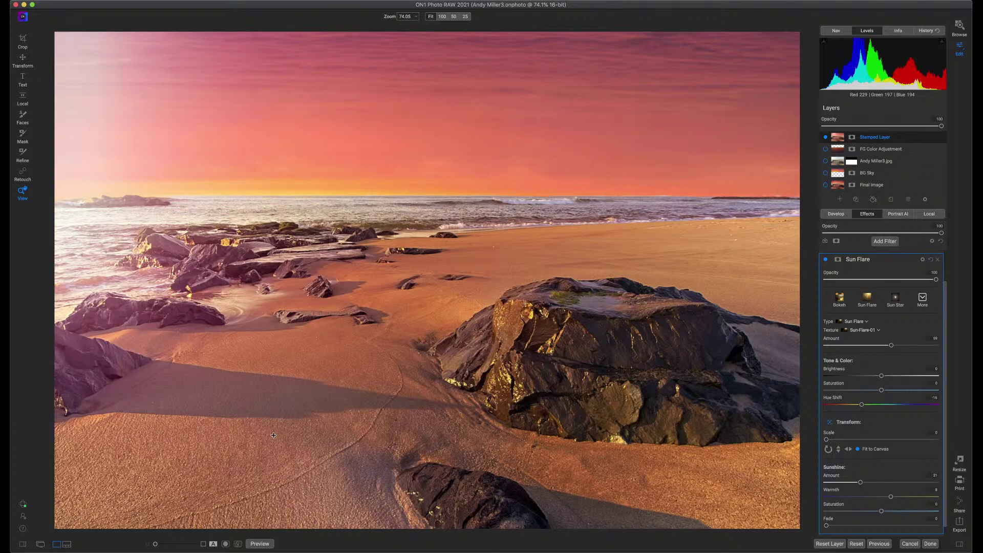
drag(273, 435, 542, 456)
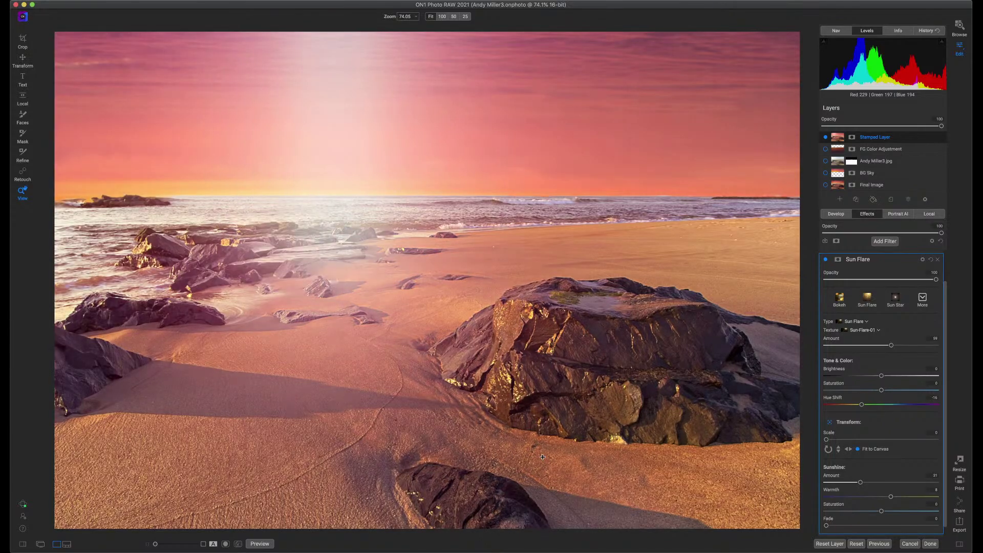
drag(462, 455, 330, 399)
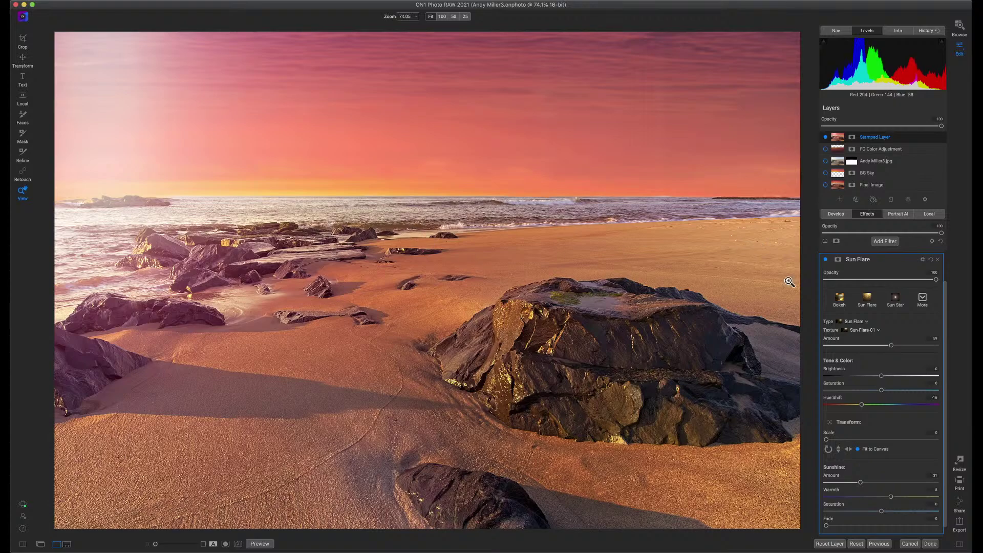
- Switch off the Sun Flare filter, and switch on the Sunshine filter and check its settings
click(826, 259)
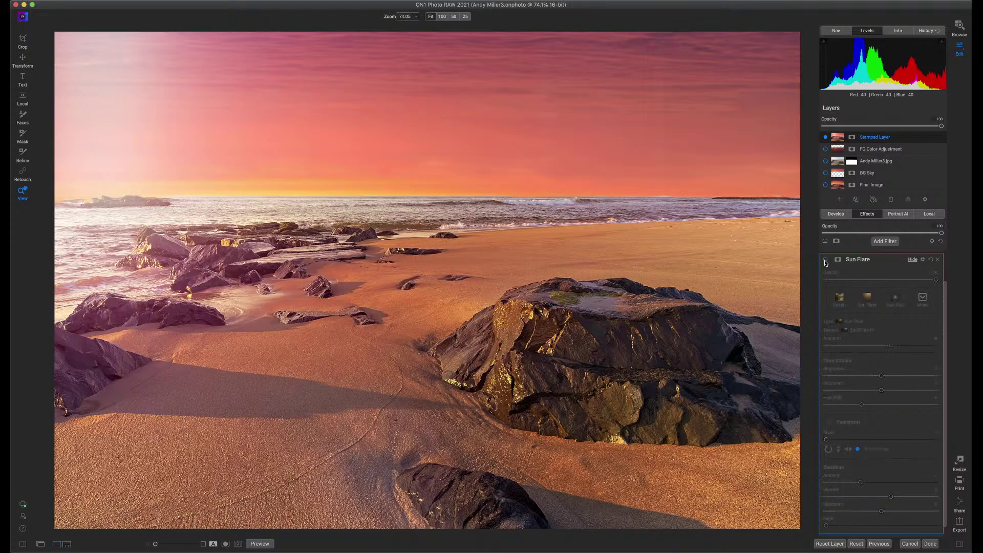
scroll(913, 294, up, 3)
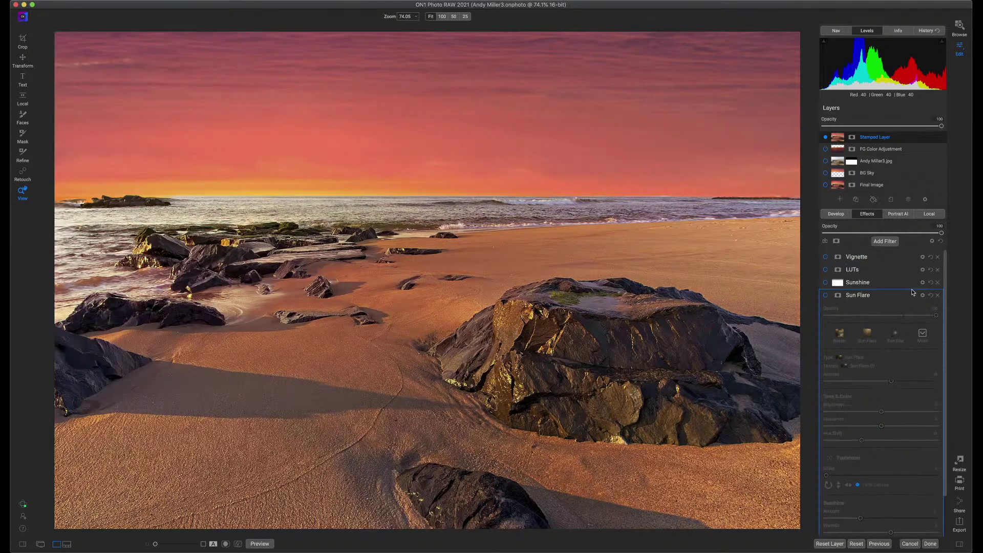
click(887, 301)
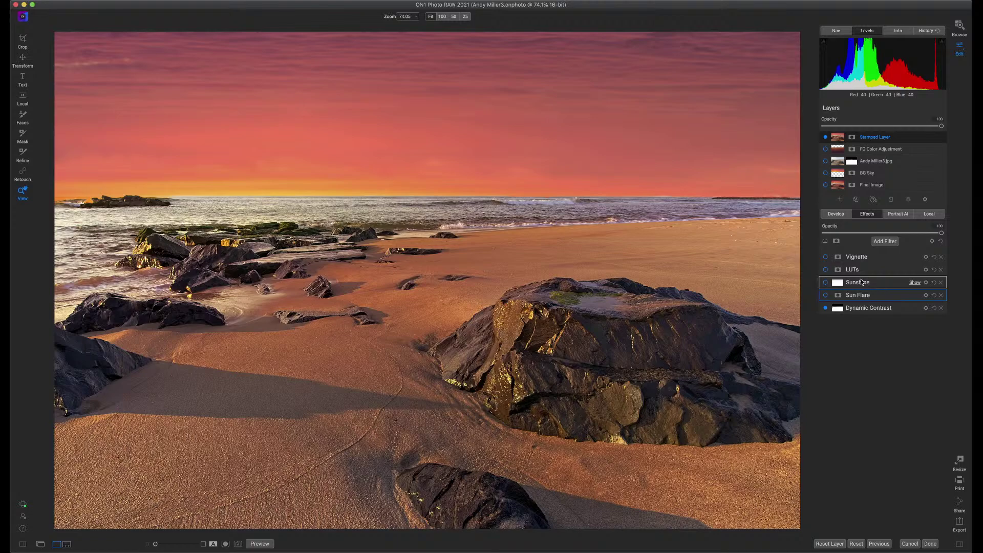
click(826, 284)
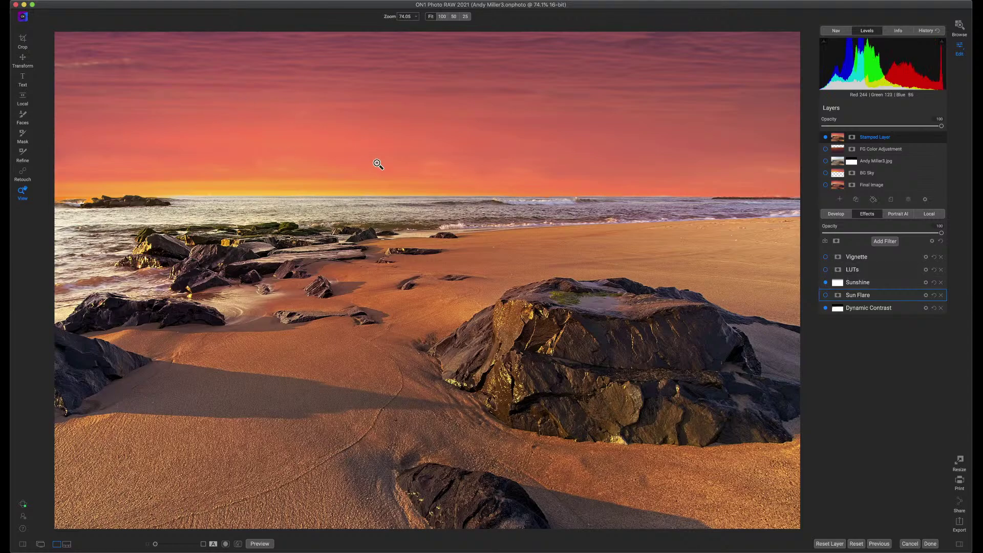
click(903, 289)
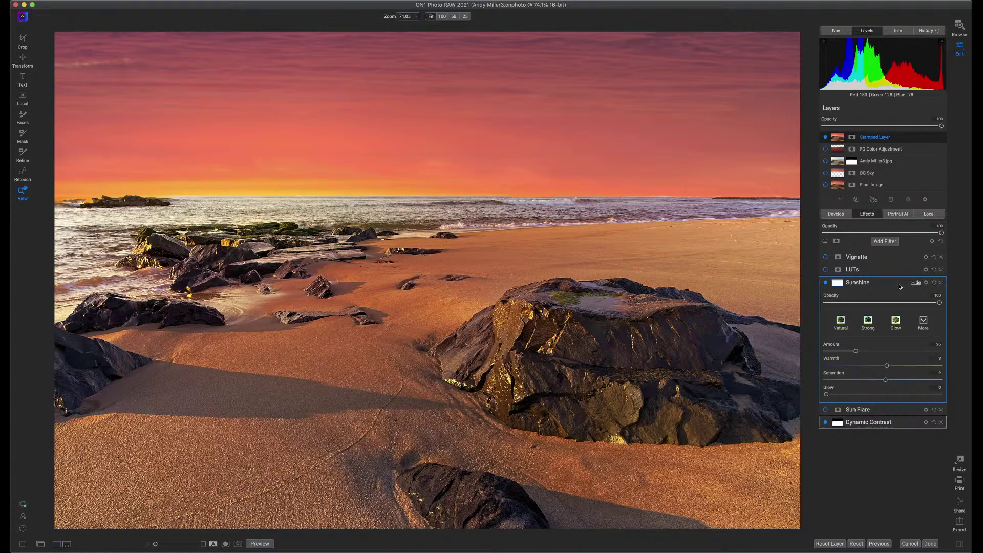
click(901, 286)
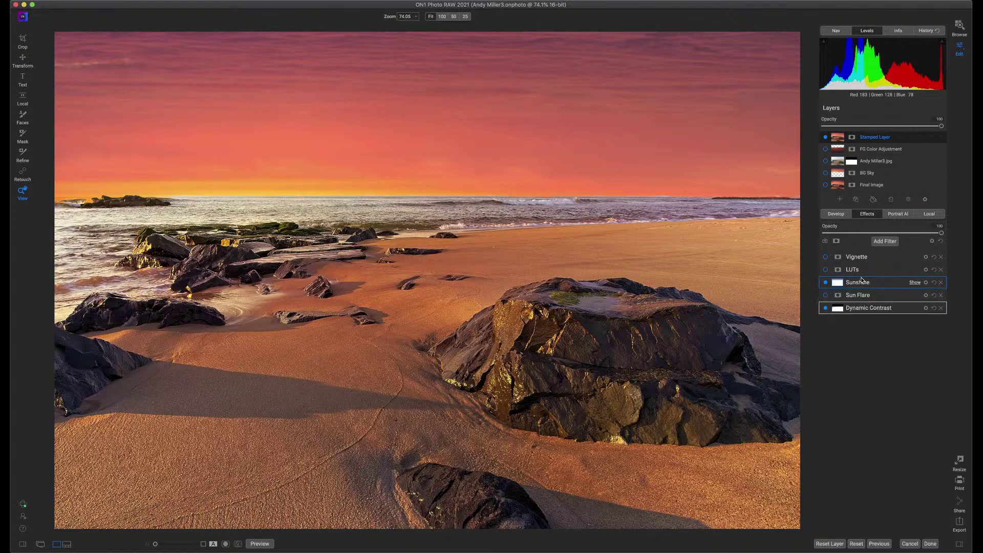
- Switch on the LUTs filter and review its options, keeping the Color Grading category and the Branagh LUT
click(826, 271)
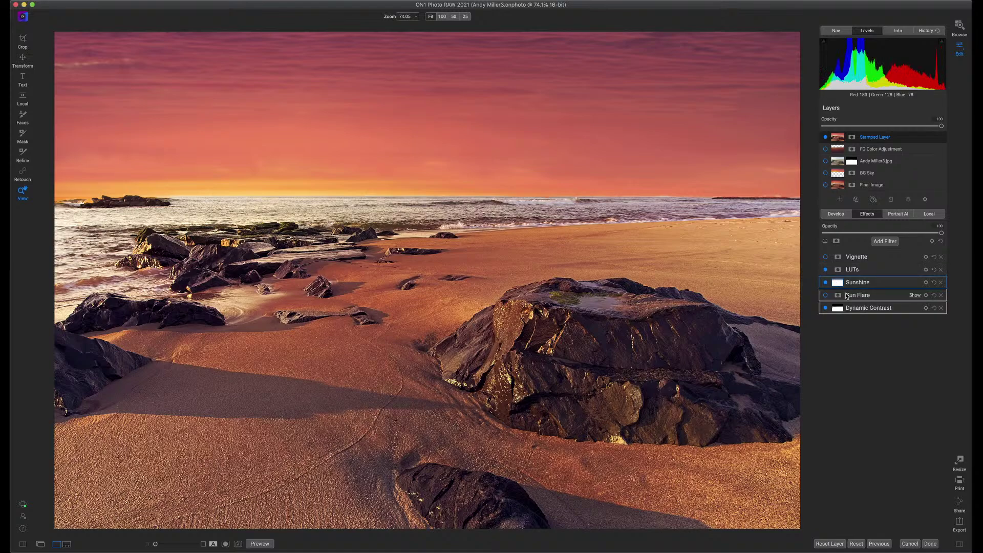
click(885, 271)
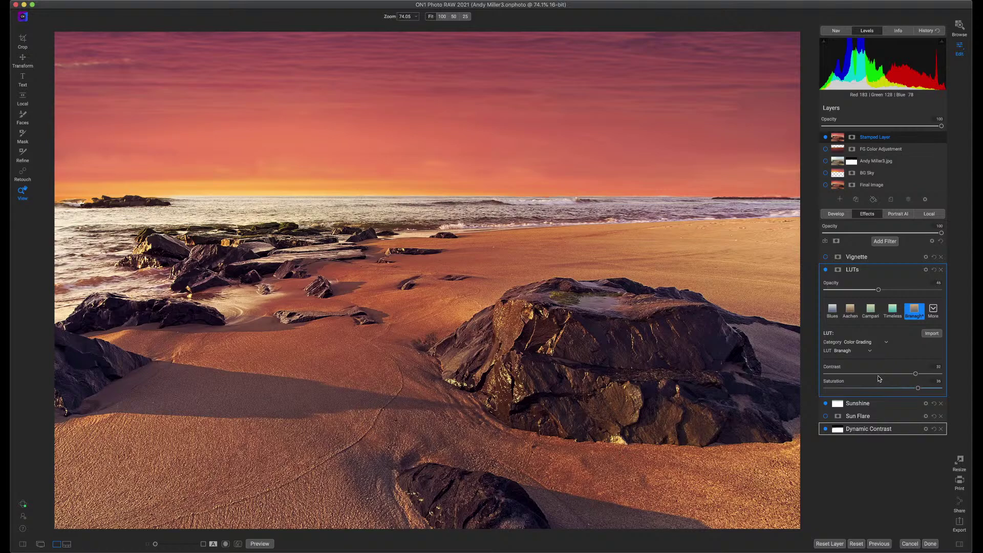
click(888, 343)
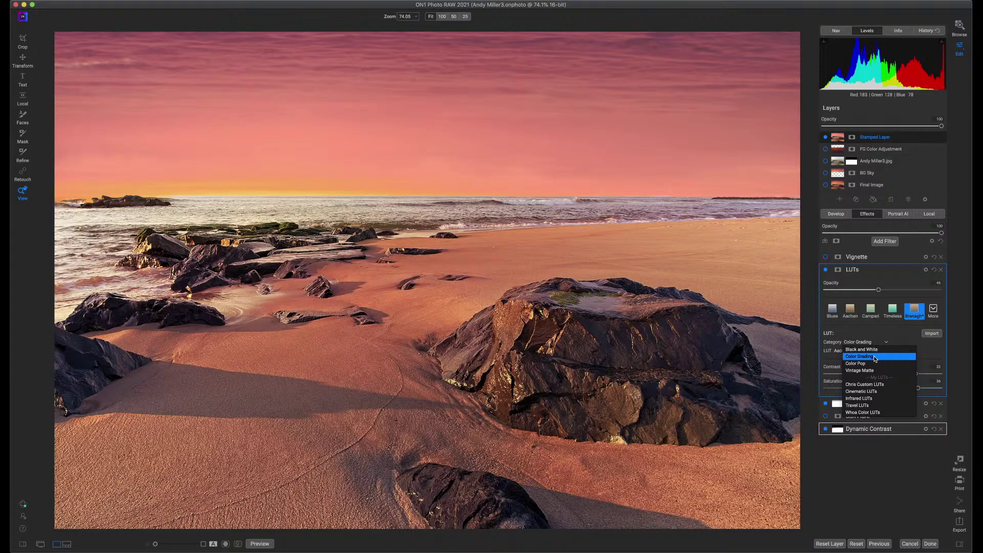
click(875, 357)
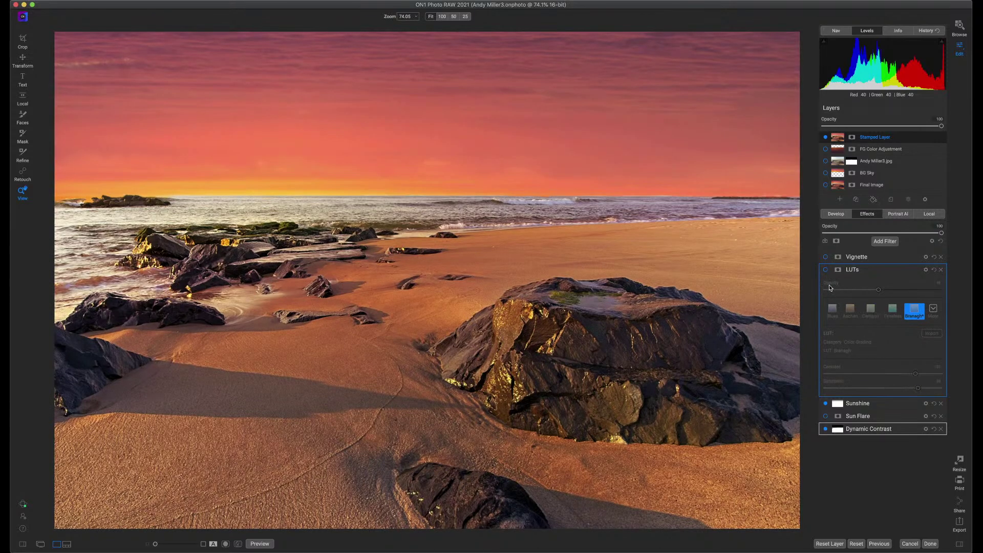
click(827, 270)
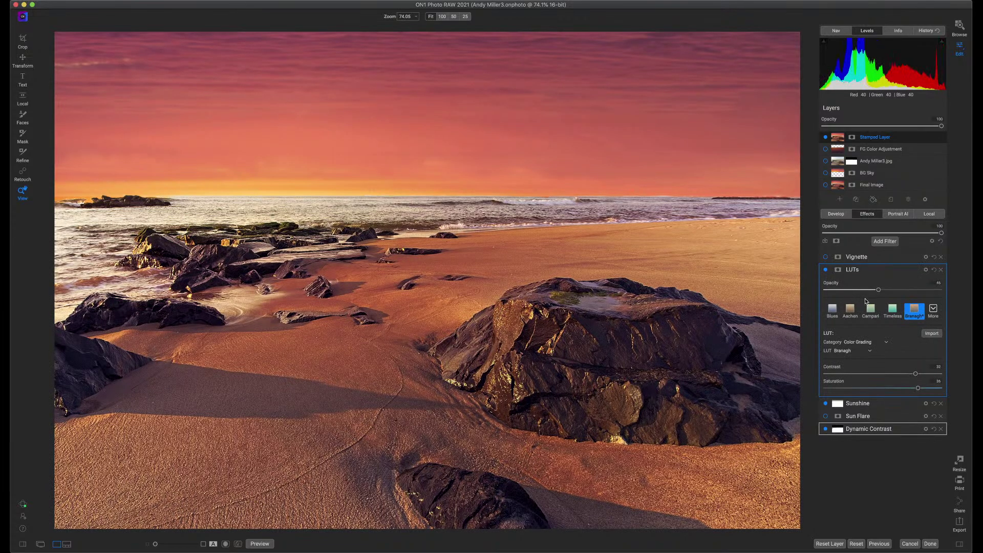
click(859, 353)
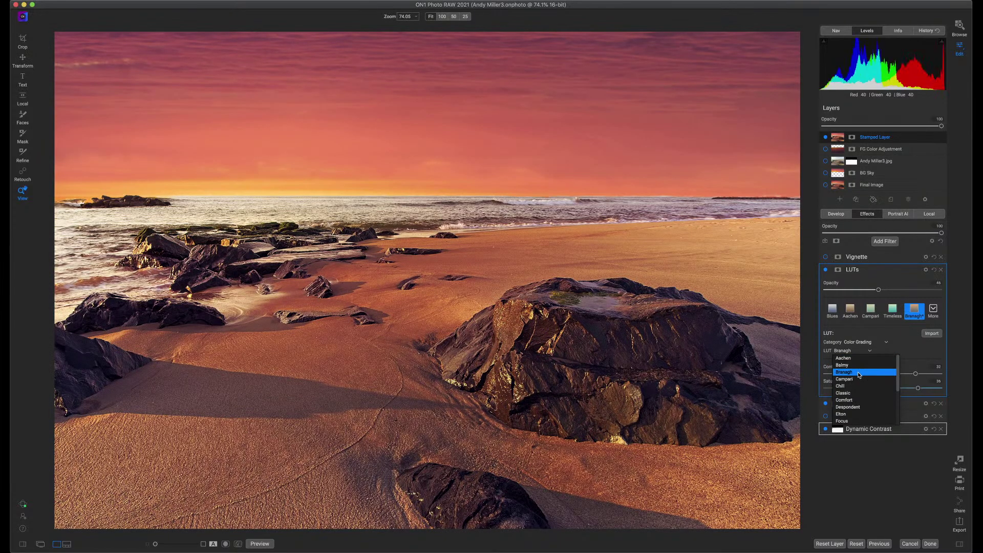
click(860, 375)
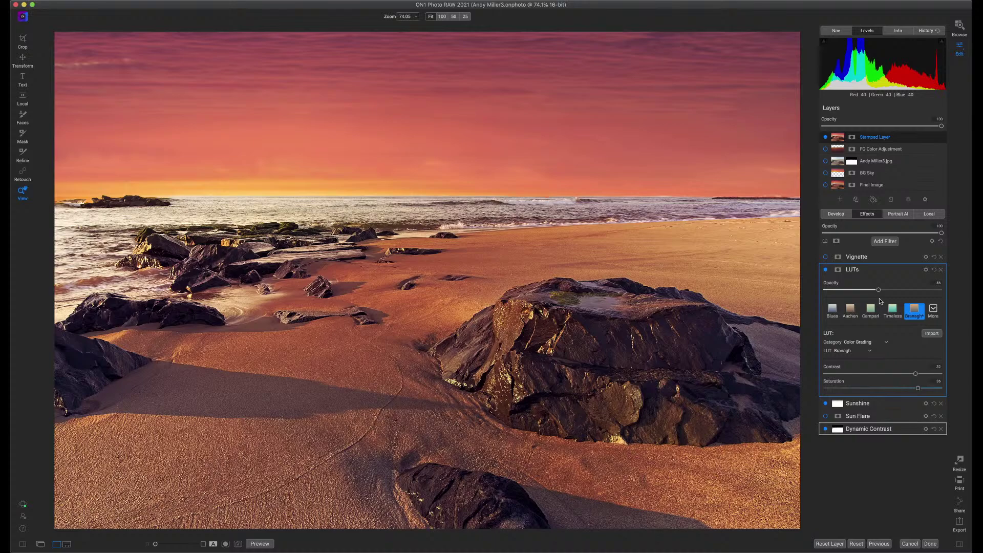
- Open the Vignette filter's settings and switch the filter on
click(875, 261)
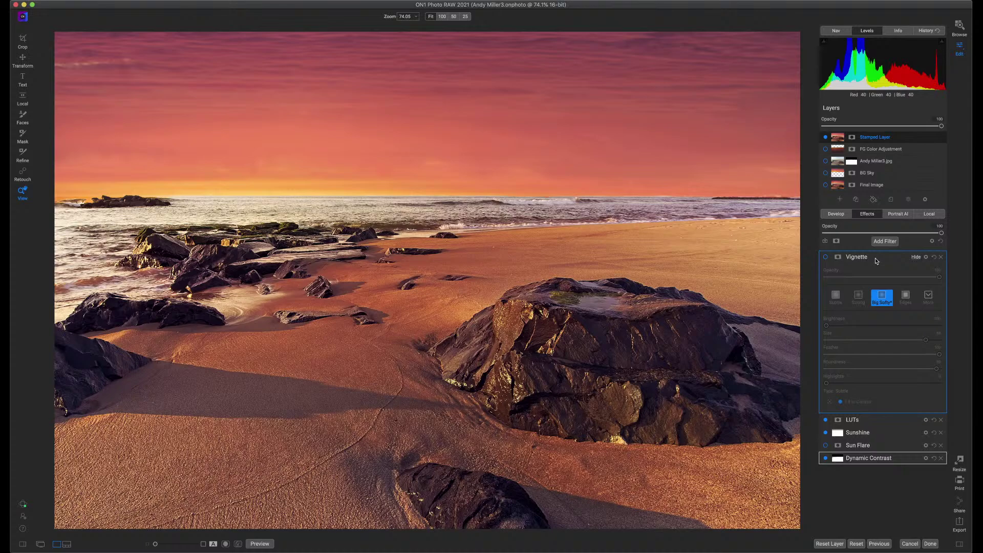
click(23, 41)
click(825, 259)
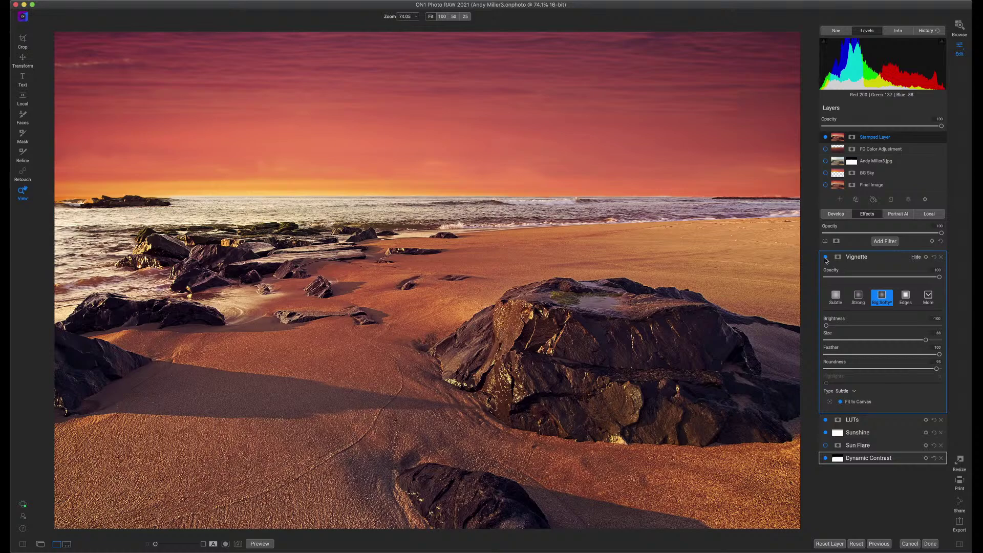
- Compare the beach composite with its local Lighten adjustment off and on, leave it on, and finish editing the photo
click(931, 214)
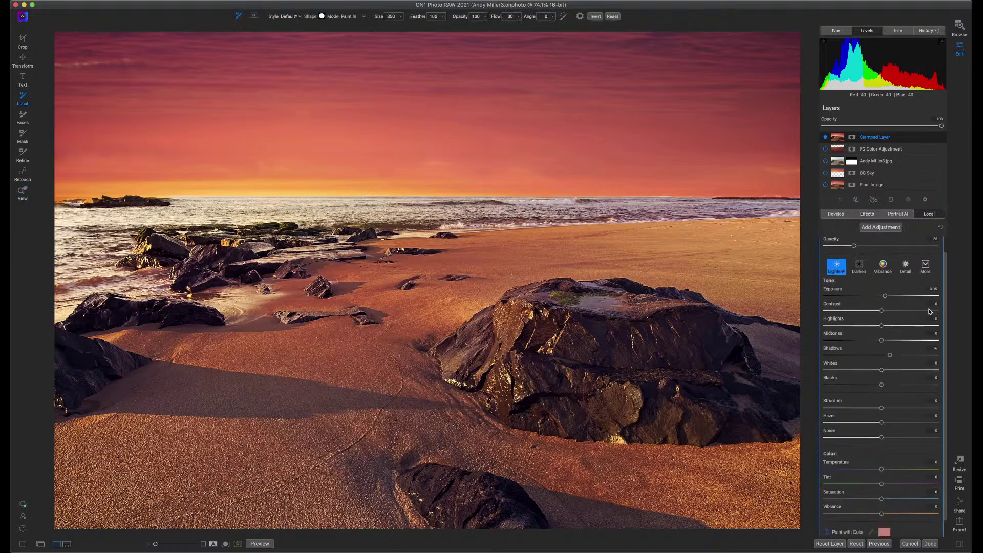
scroll(913, 299, up, 1)
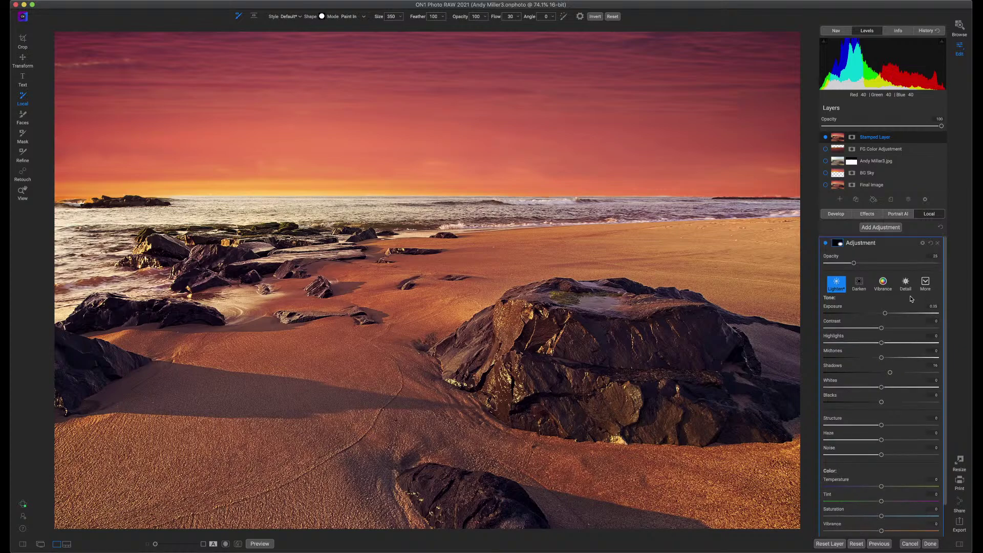
click(830, 246)
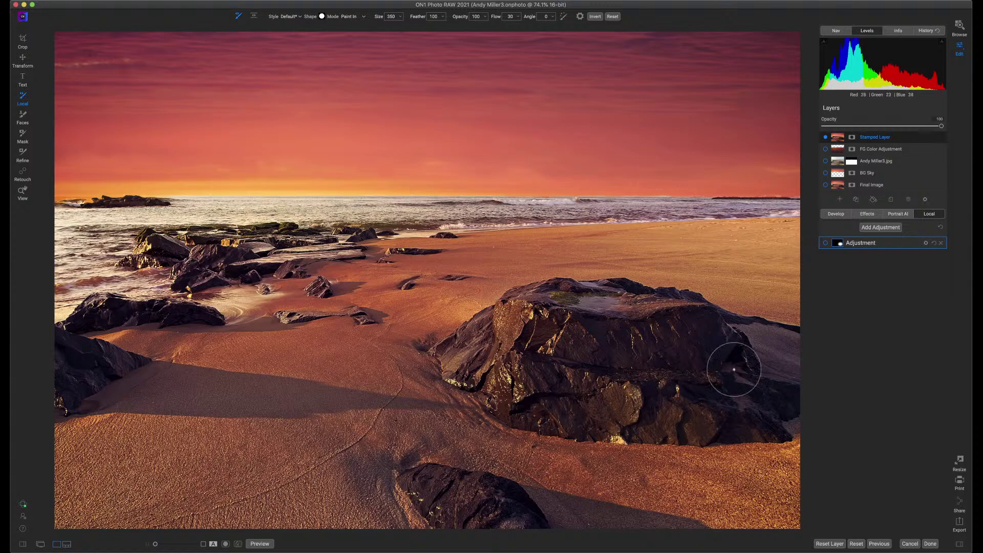
click(826, 244)
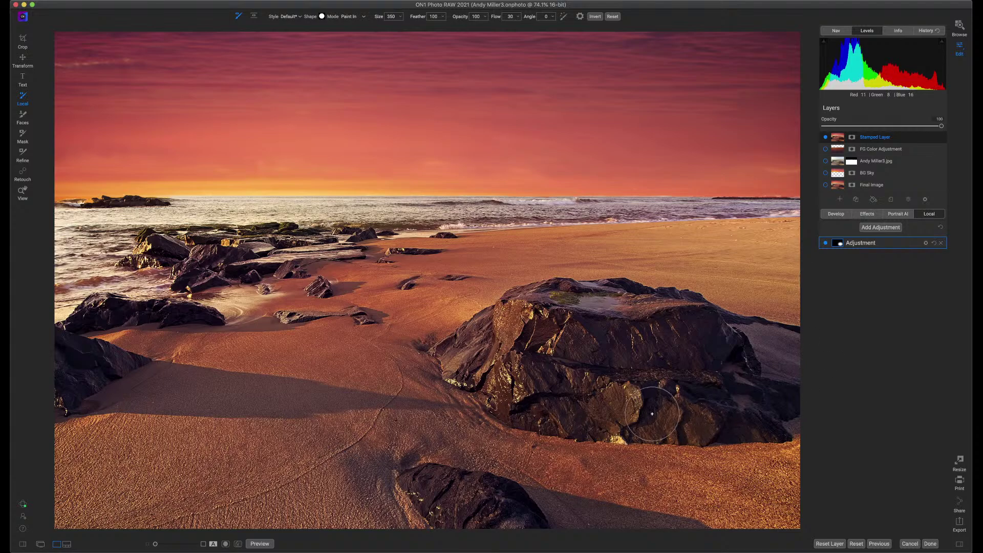
drag(651, 413, 630, 399)
click(931, 545)
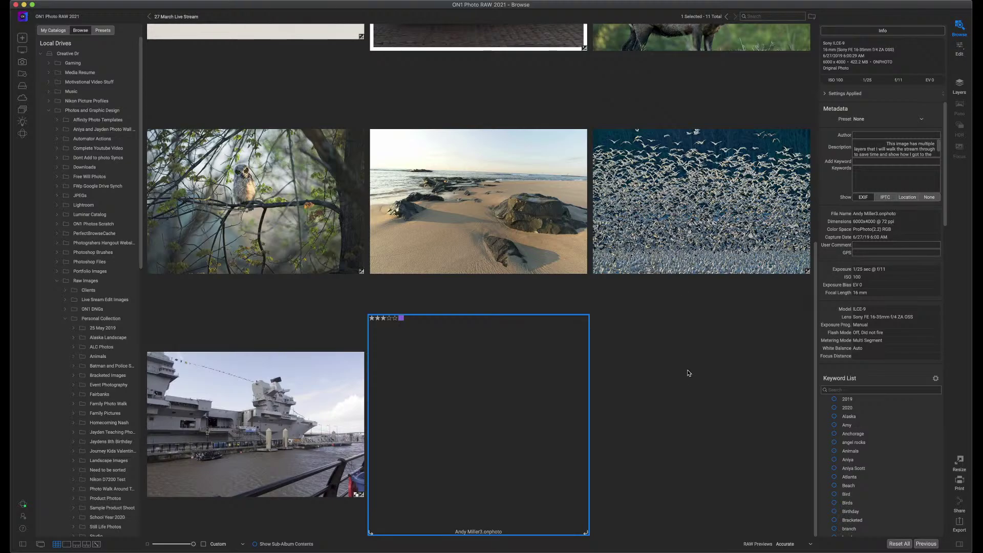
- Open the bird flock photo for editing and examine its unedited version and camera information, returning to the edited preview
scroll(688, 370, up, 3)
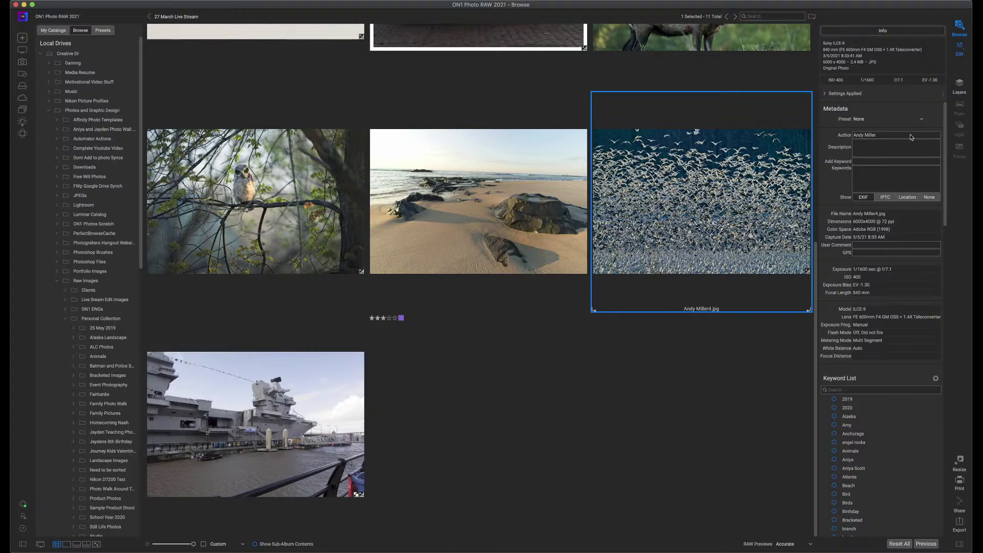
double_click(702, 236)
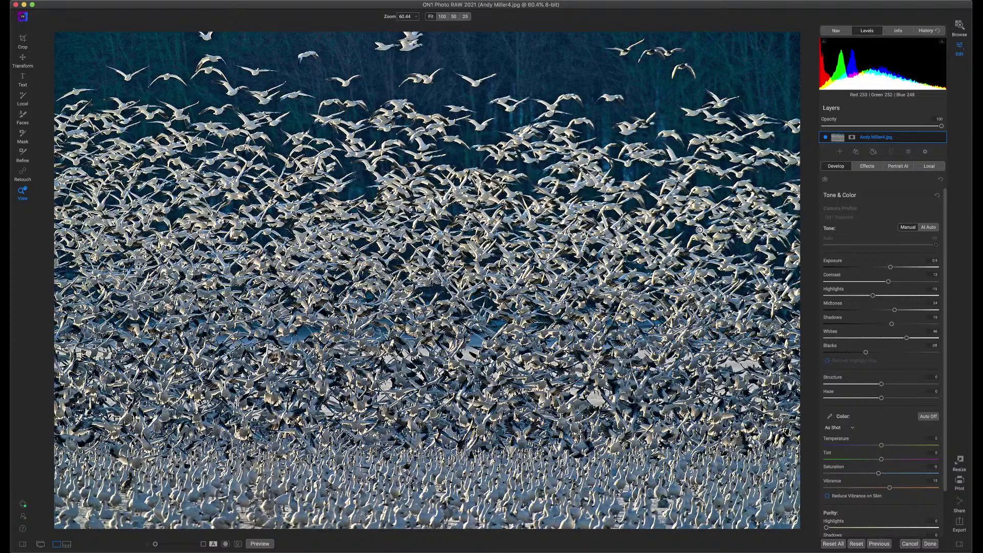
key(backslash)
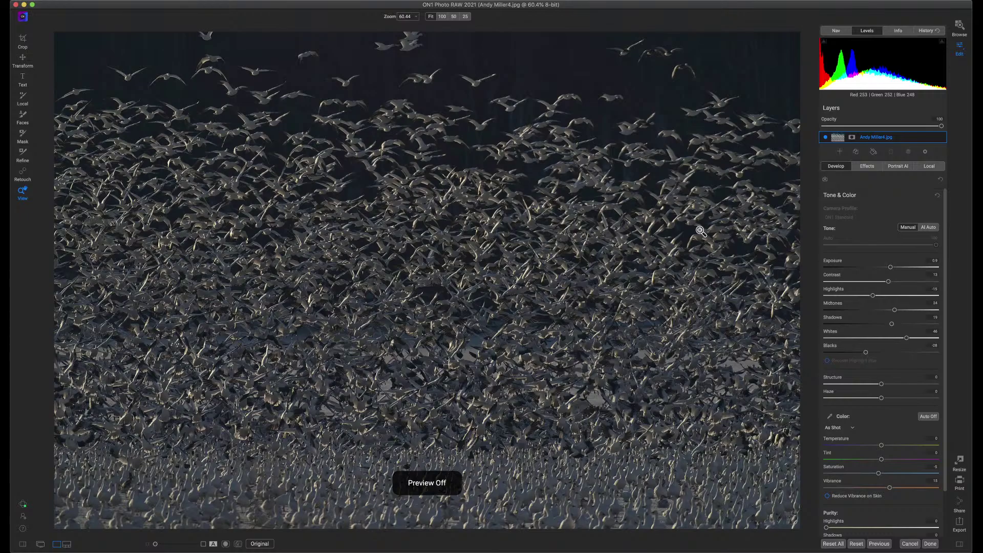
click(898, 34)
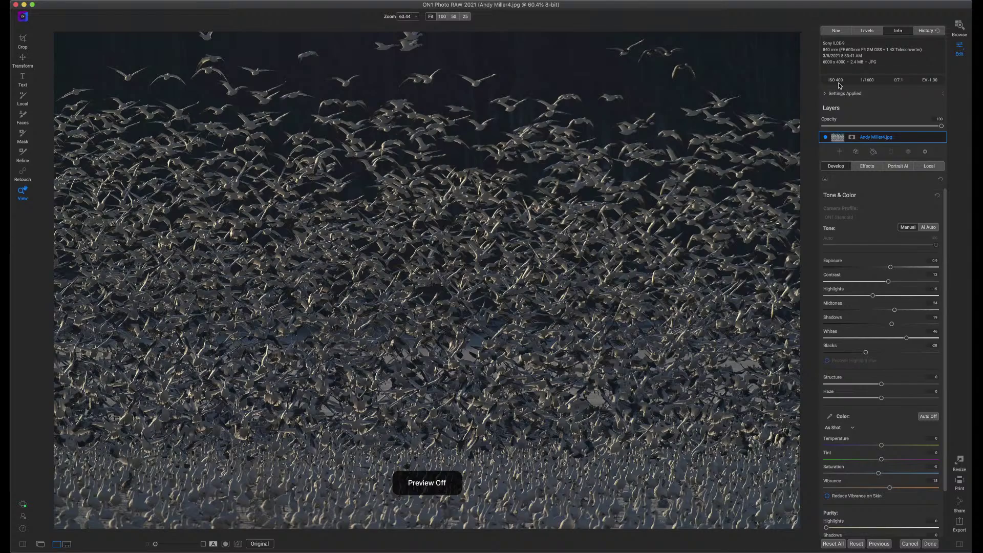
key(super+p)
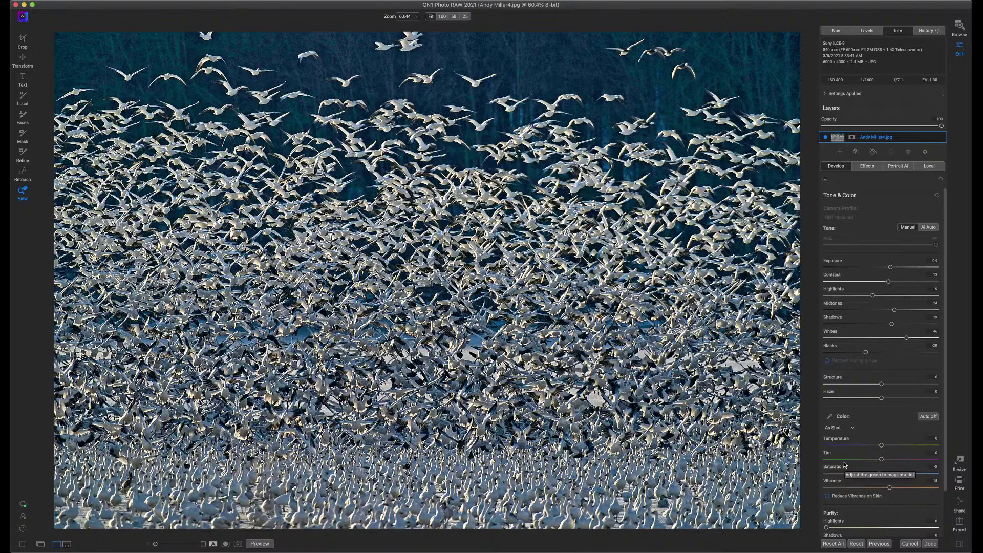
- Try setting the white balance by sampling a white bird, and restore it to As Shot
click(830, 417)
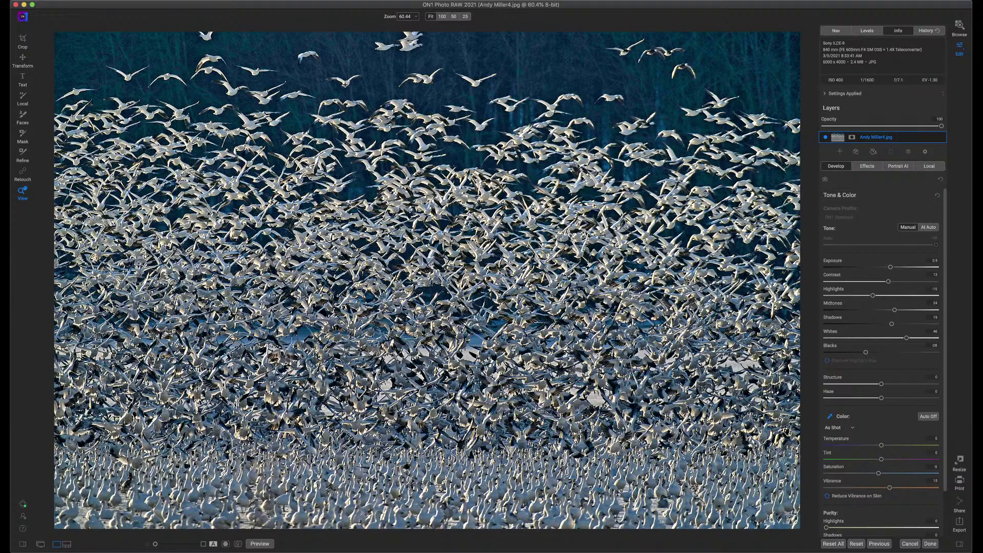
click(388, 141)
click(851, 429)
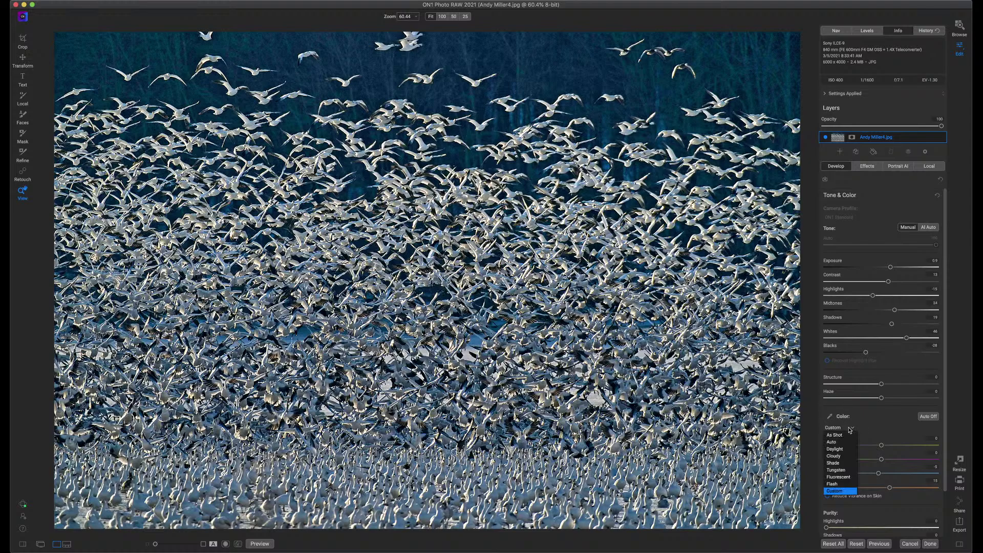
click(849, 436)
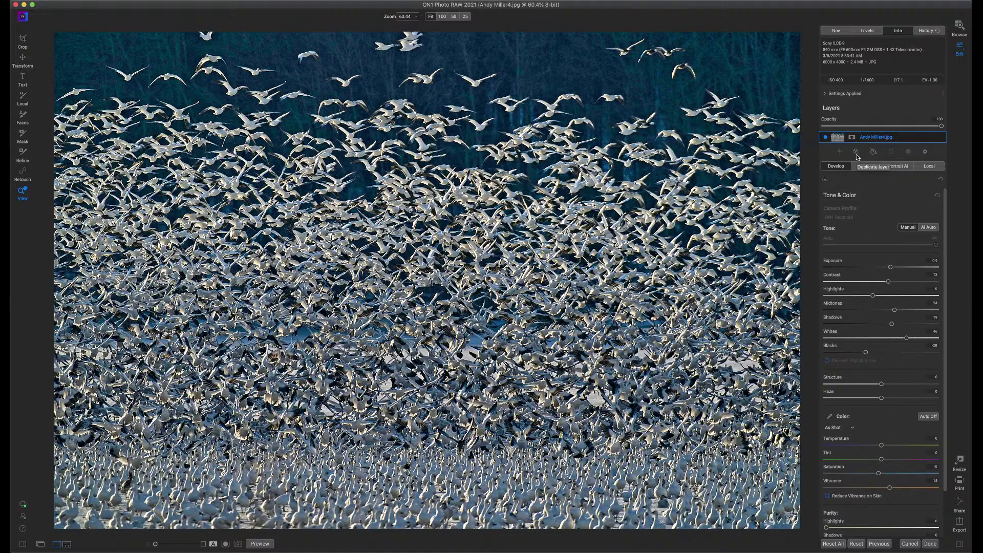
- Inspect the HDR Look filter's settings and compare the bird flock with the filter off and on
click(867, 167)
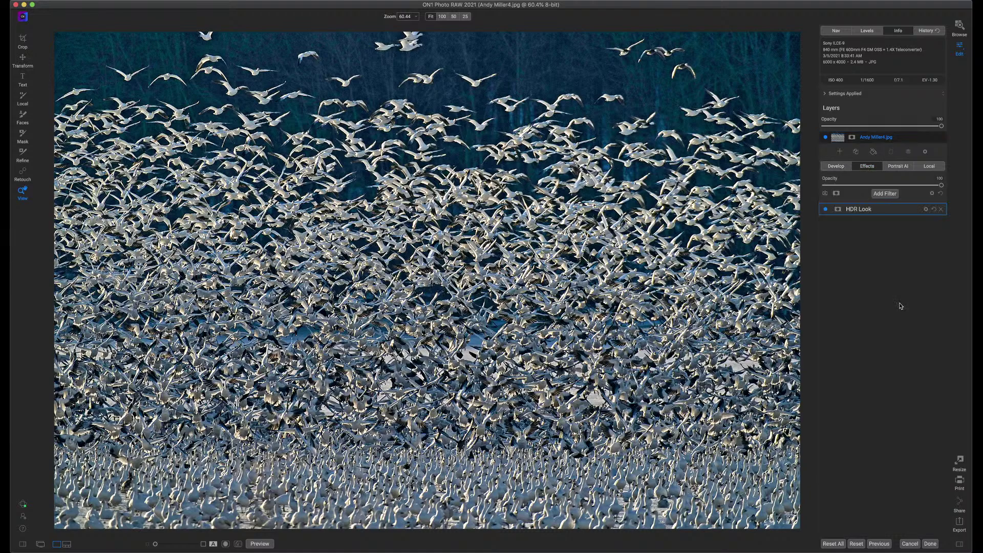
click(888, 214)
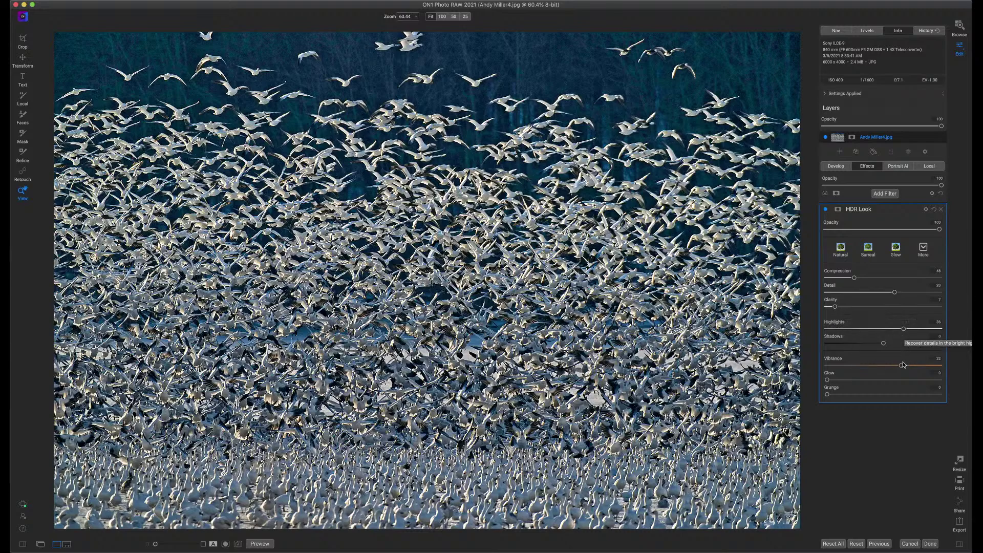
click(827, 209)
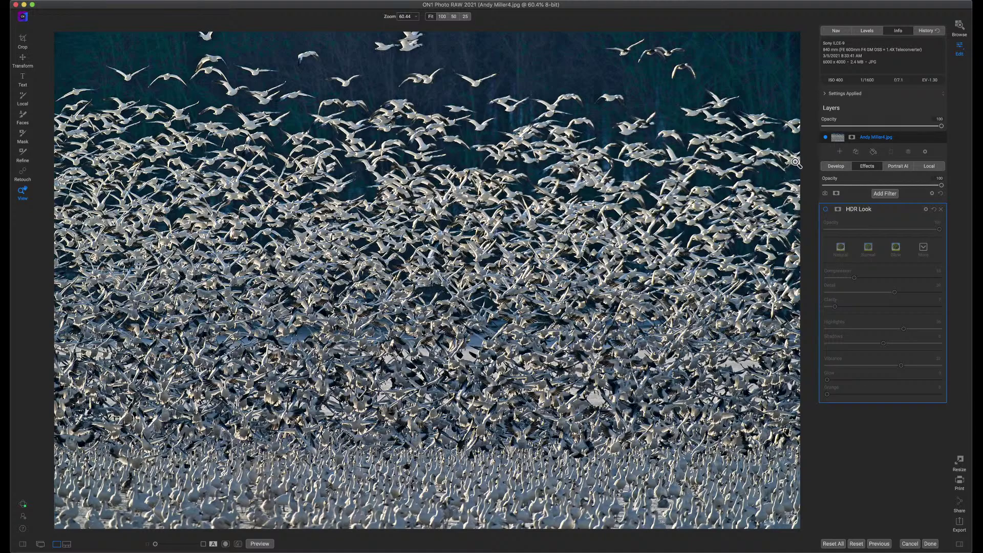
click(825, 210)
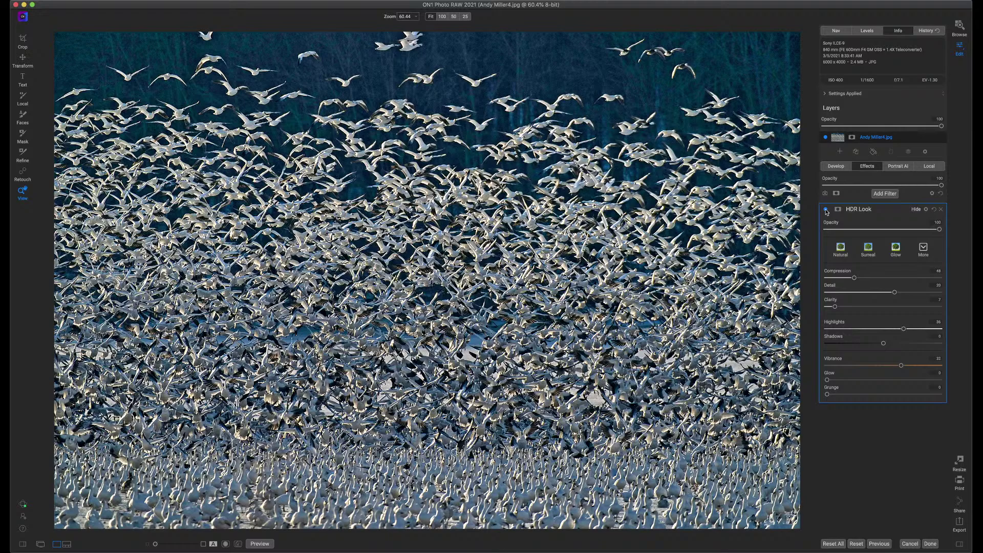
click(825, 210)
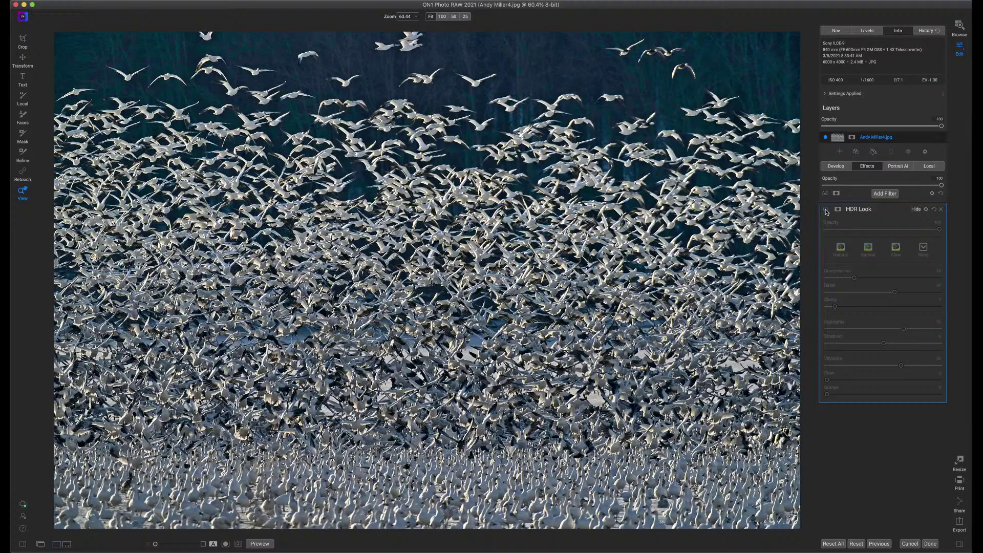
click(825, 210)
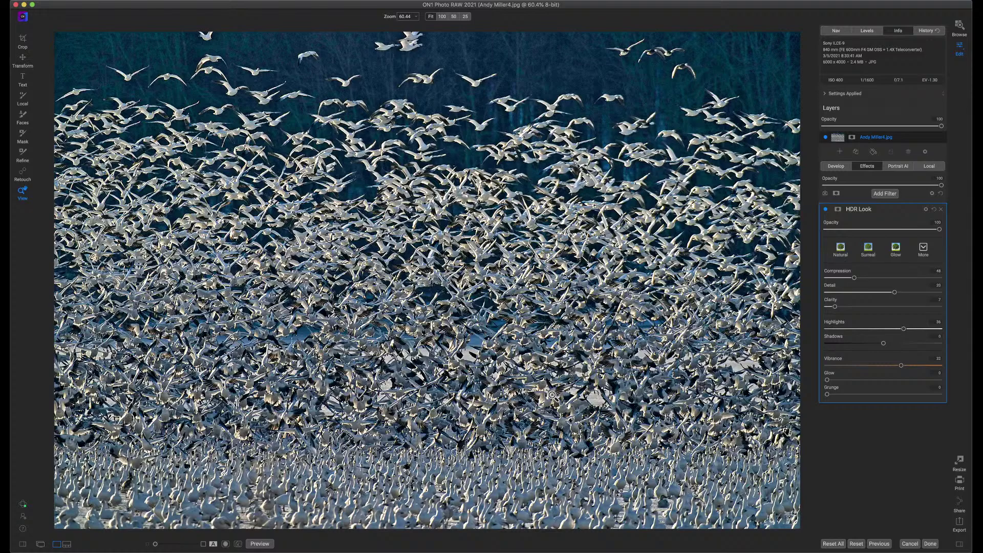
- Compare the bird flock with its local exposure adjustment off and on, leave it on, and finish editing the photo
click(926, 168)
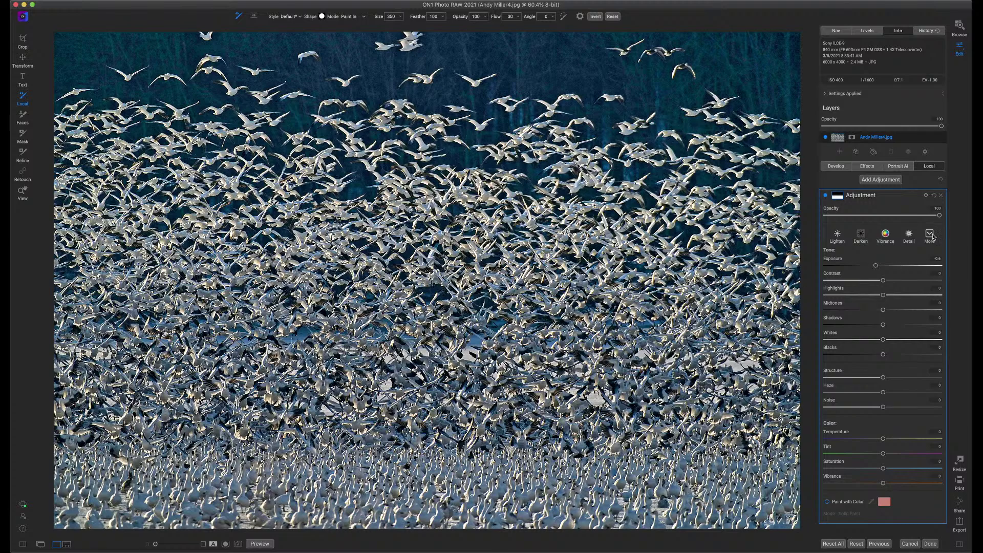
click(826, 196)
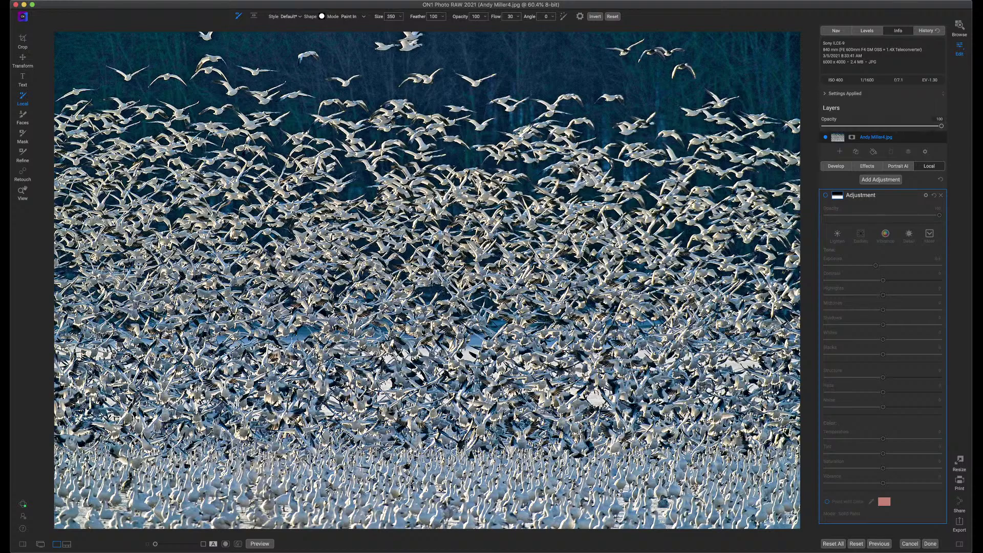
click(825, 195)
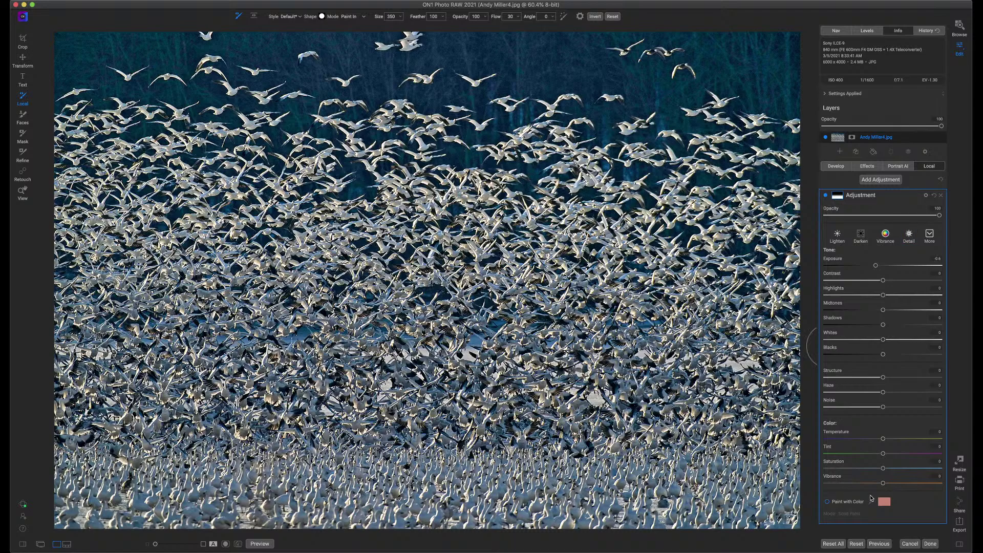
click(928, 544)
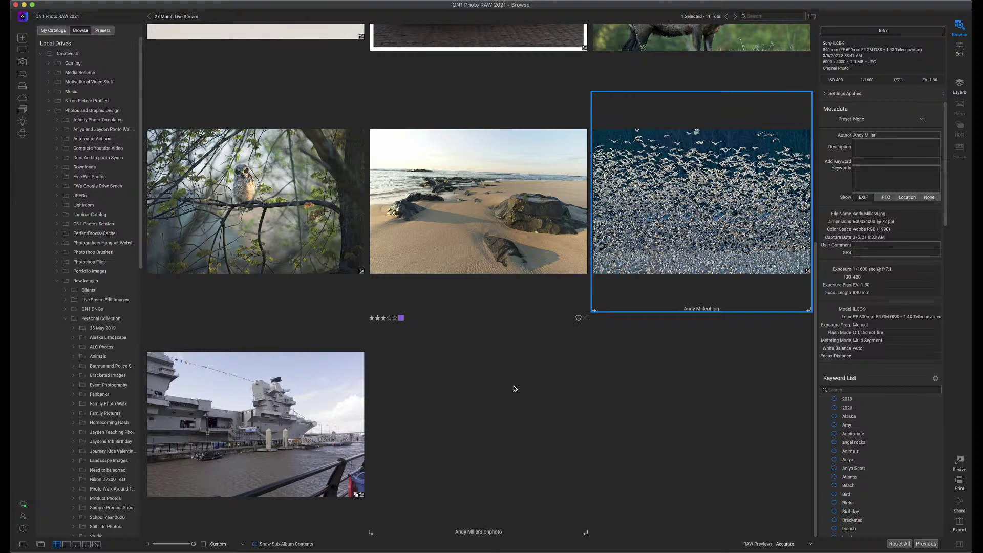
- View the elk photo enlarged, and return to the thumbnail grid's last photos
scroll(513, 387, up, 4)
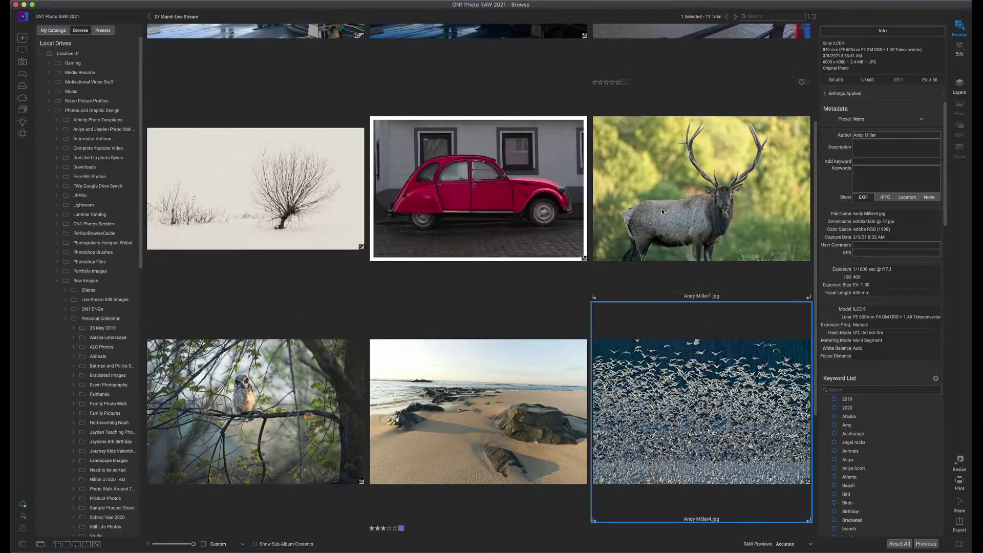
click(661, 193)
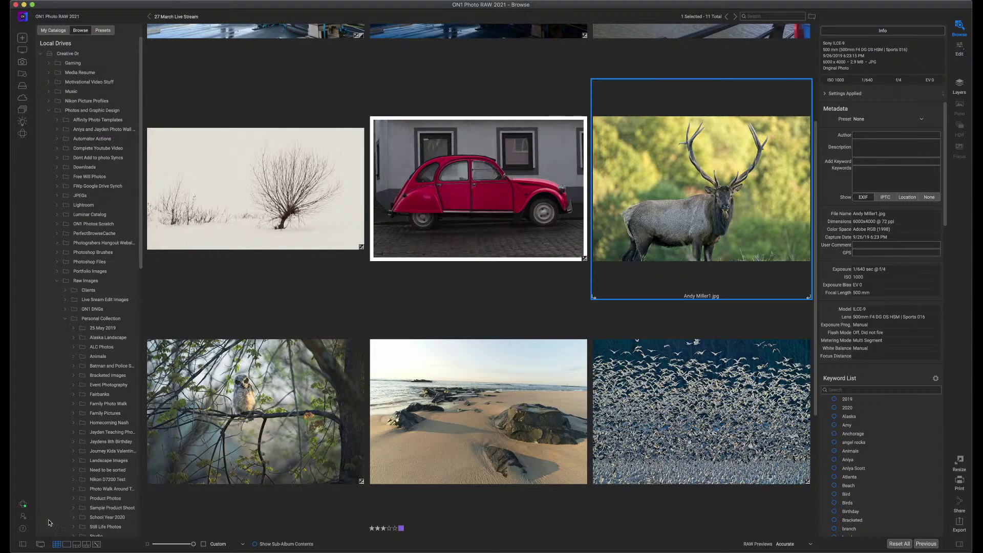
click(67, 544)
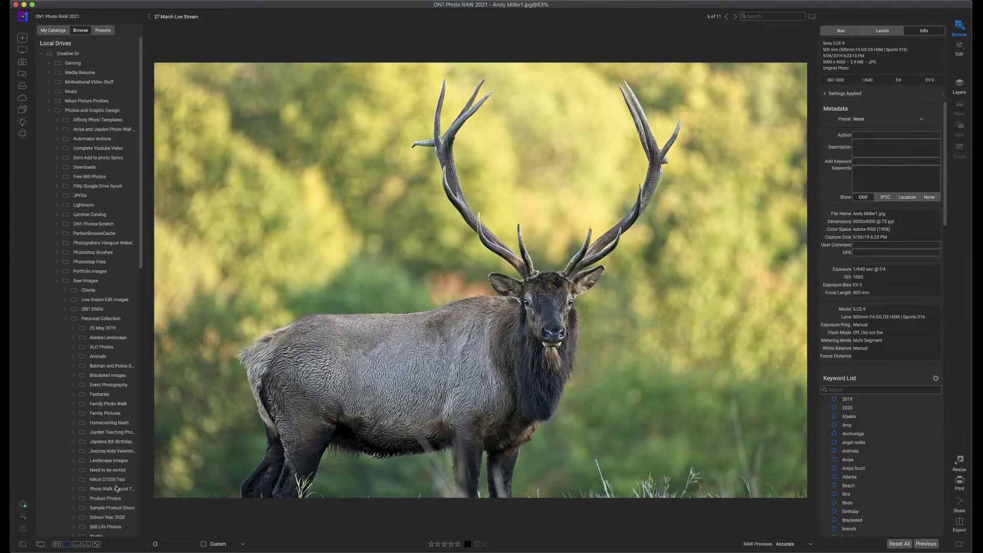
click(57, 546)
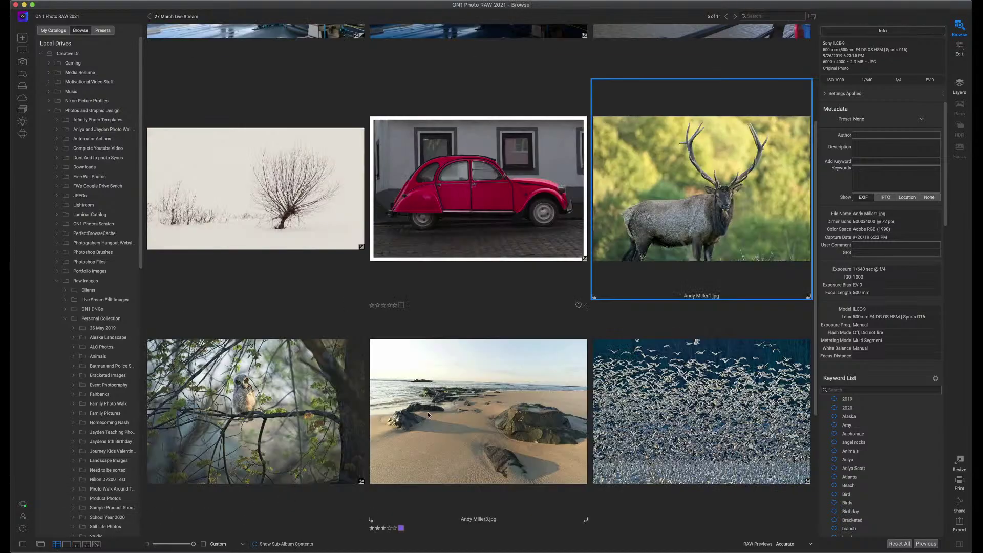
scroll(428, 415, down, 5)
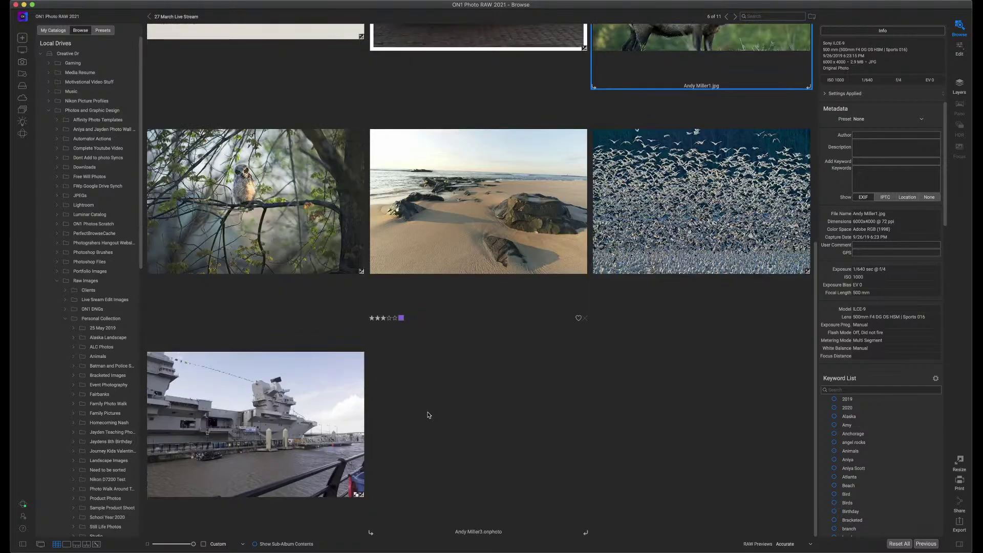